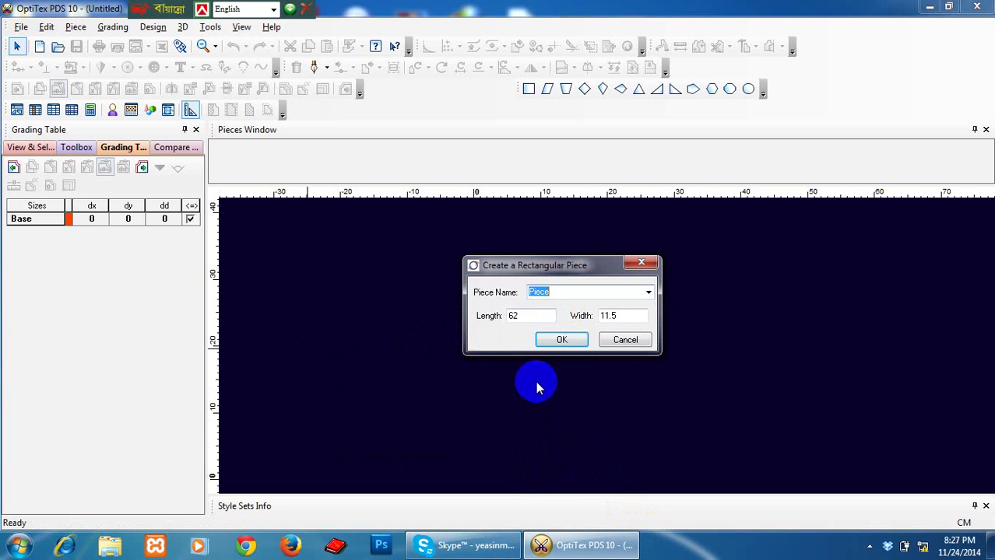
- Create a rectangular piece named back+front with length 70 and width 24
text(back+front)
drag(544, 315, 492, 322)
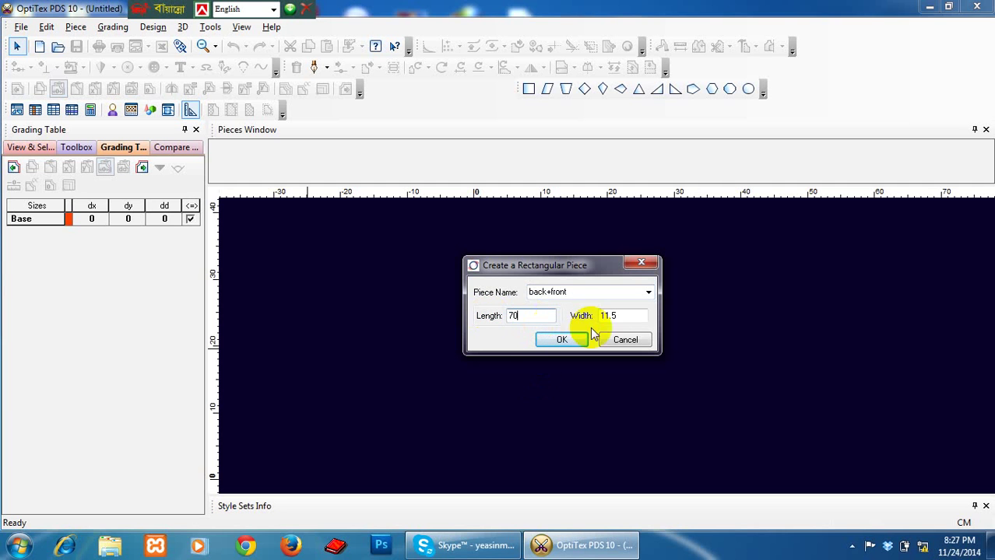
drag(626, 327, 591, 329)
text(24)
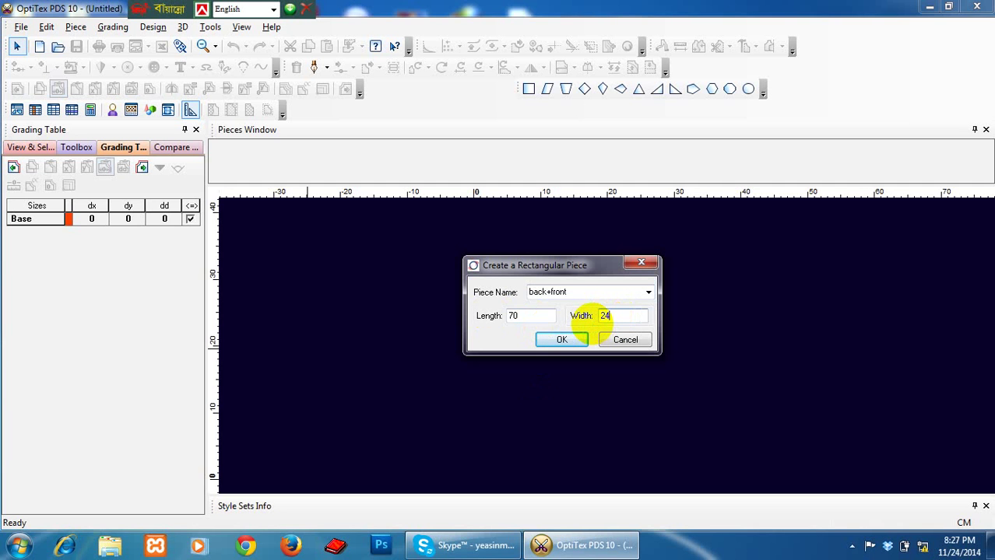
click(563, 340)
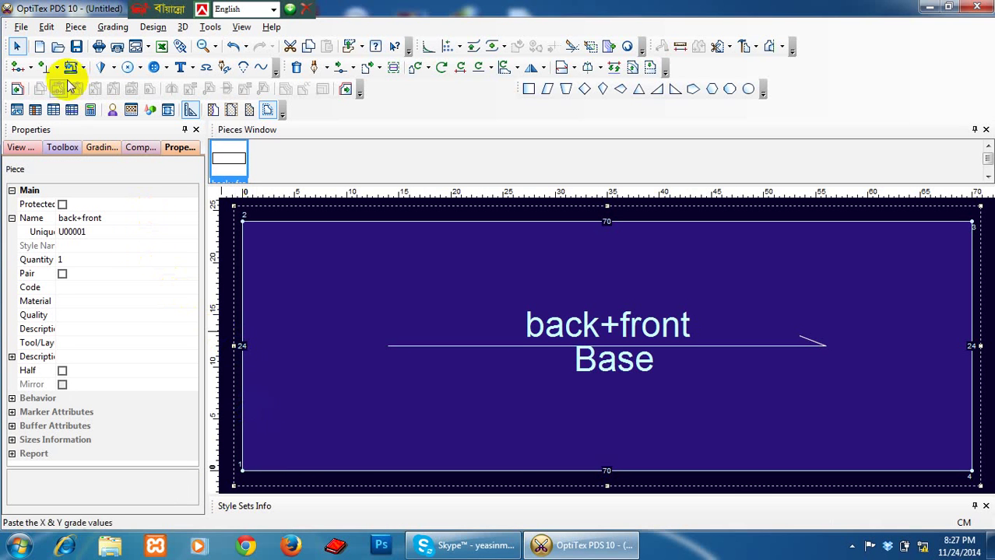
- Add a contour point on the piece's left edge, 9 cm above the lower-left corner
click(22, 68)
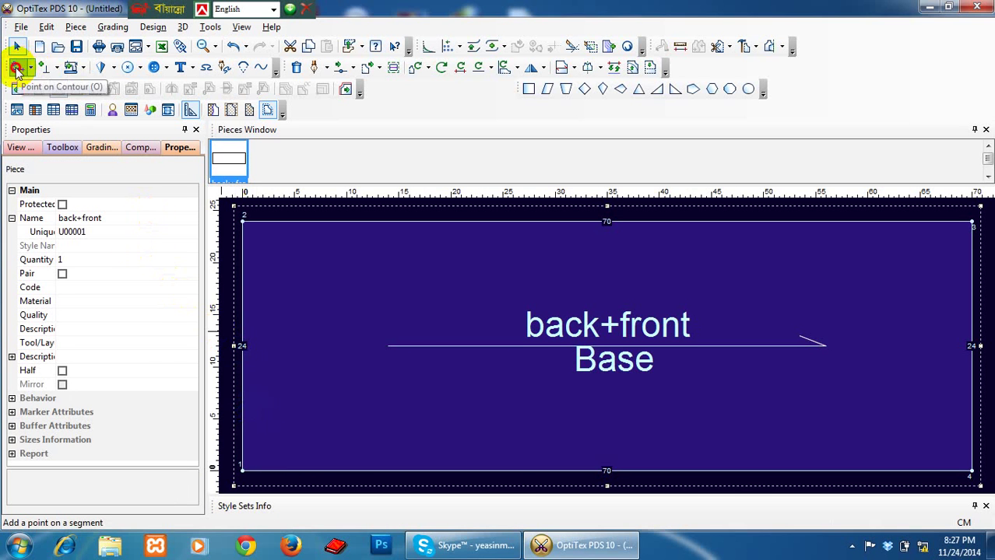
click(243, 390)
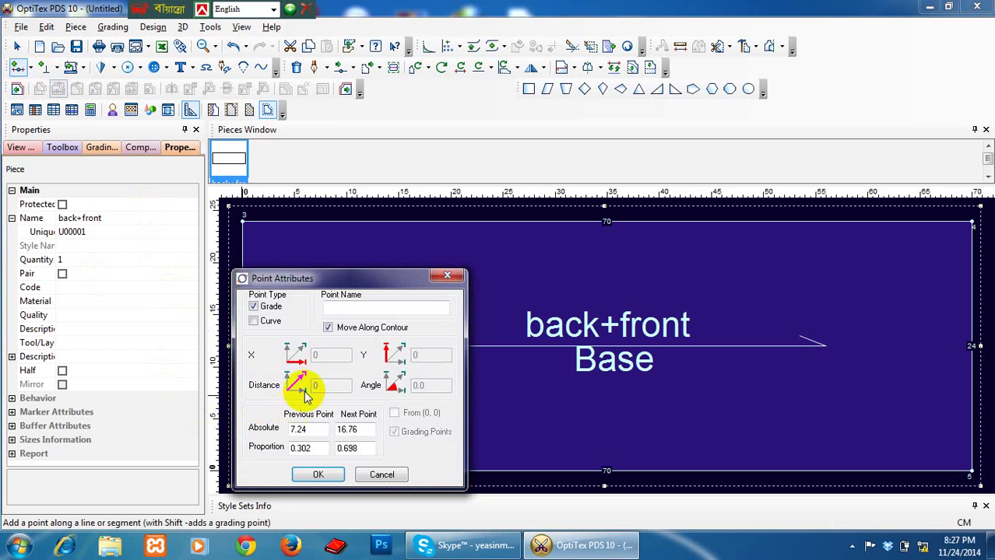
double_click(302, 429)
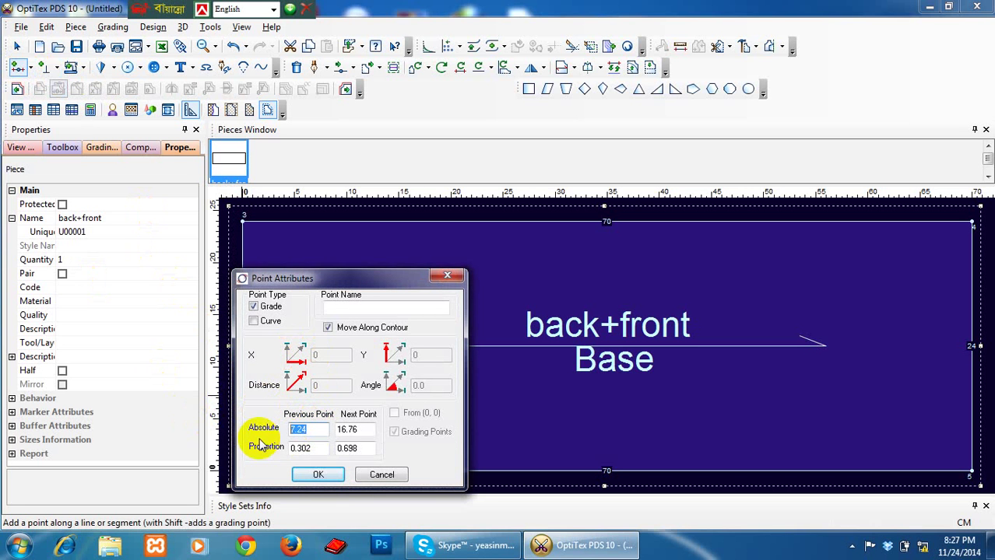
text(9)
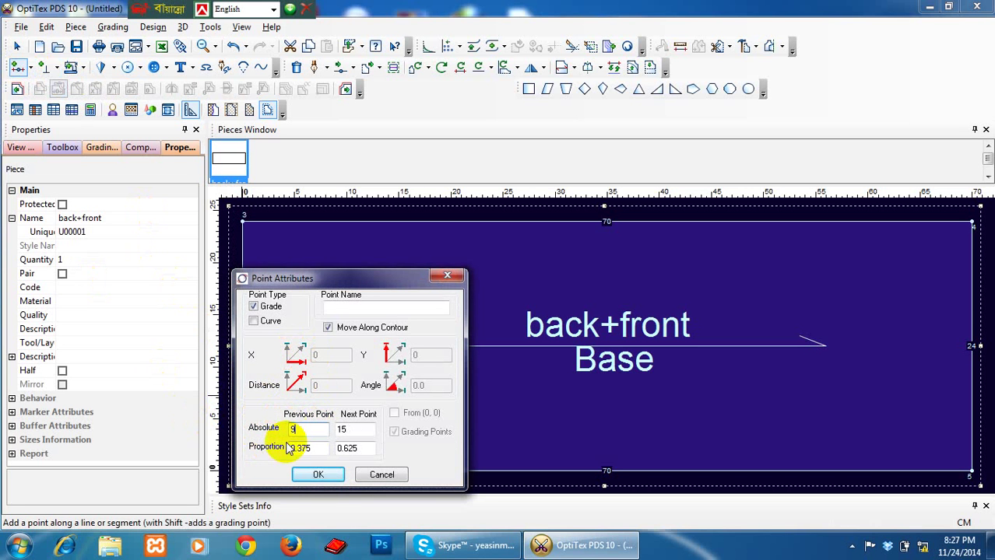
click(331, 474)
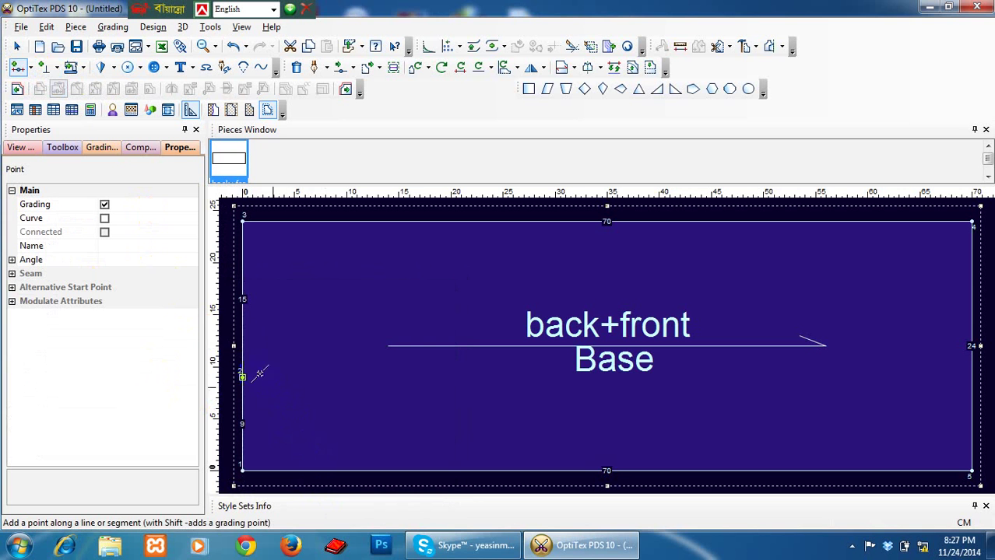
- Add a second contour point on the left edge, 12 cm above the previous point
click(242, 285)
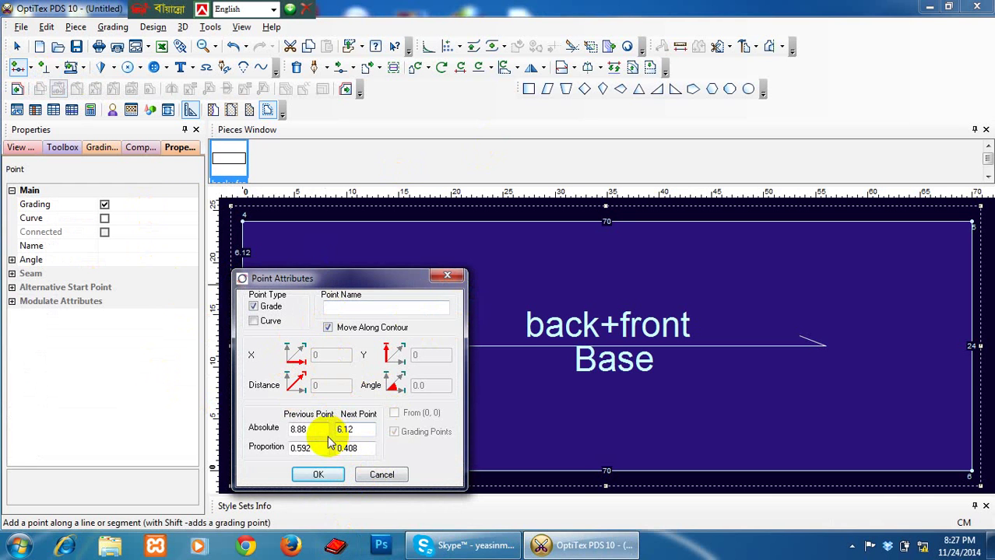
drag(315, 430, 288, 430)
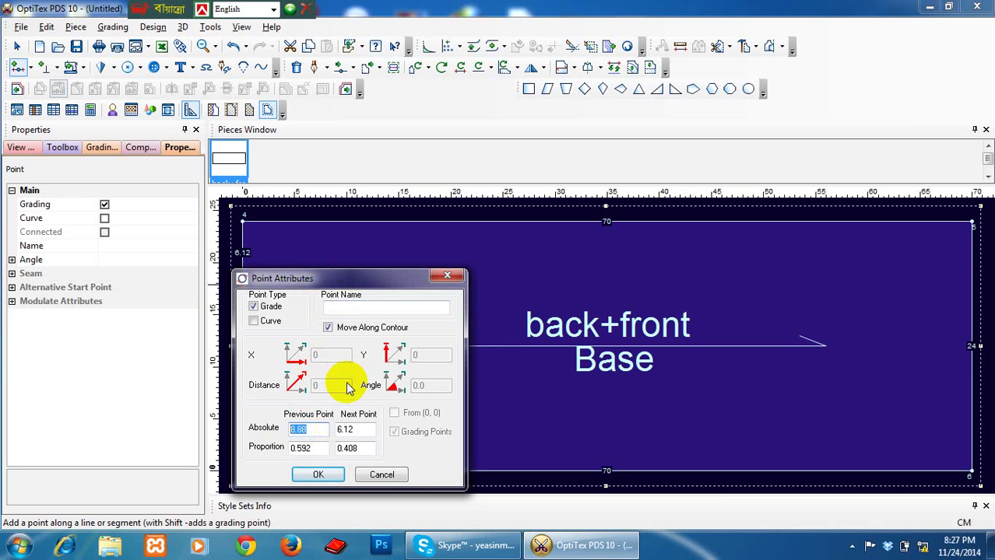
text(9)
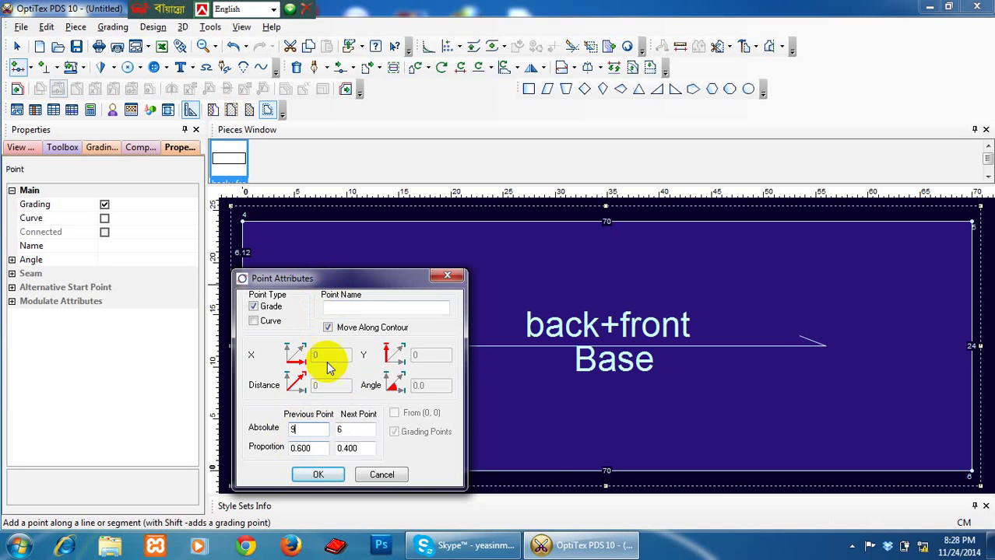
drag(339, 282, 422, 276)
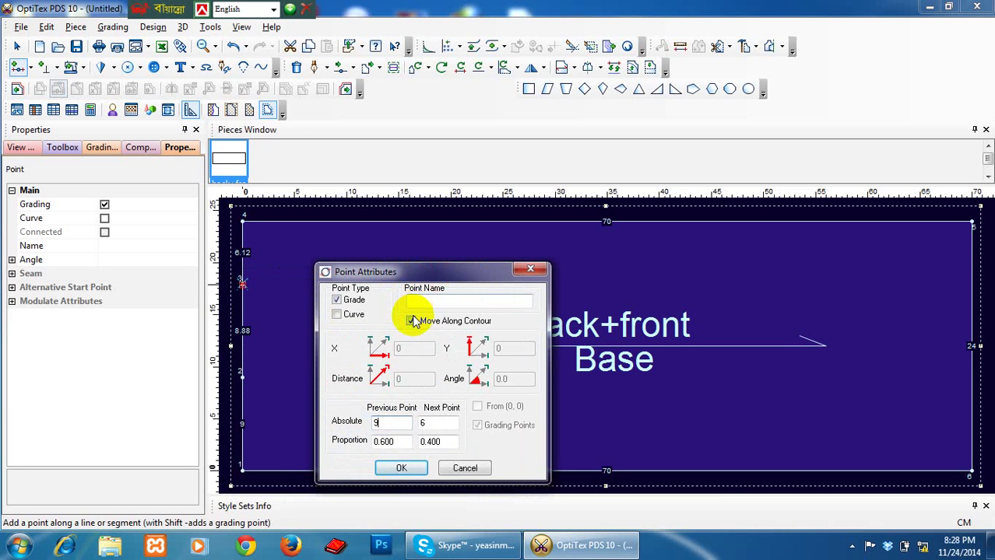
double_click(385, 423)
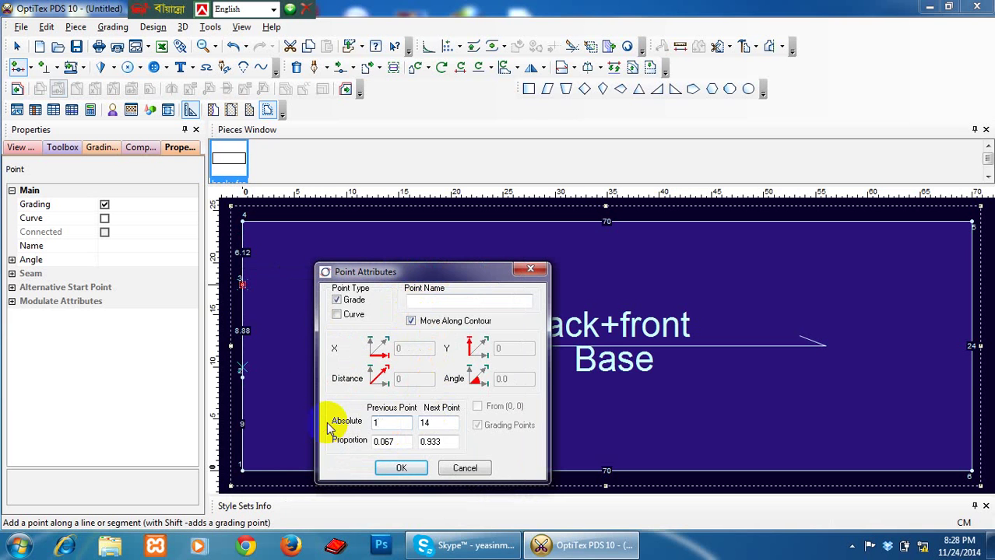
text(12)
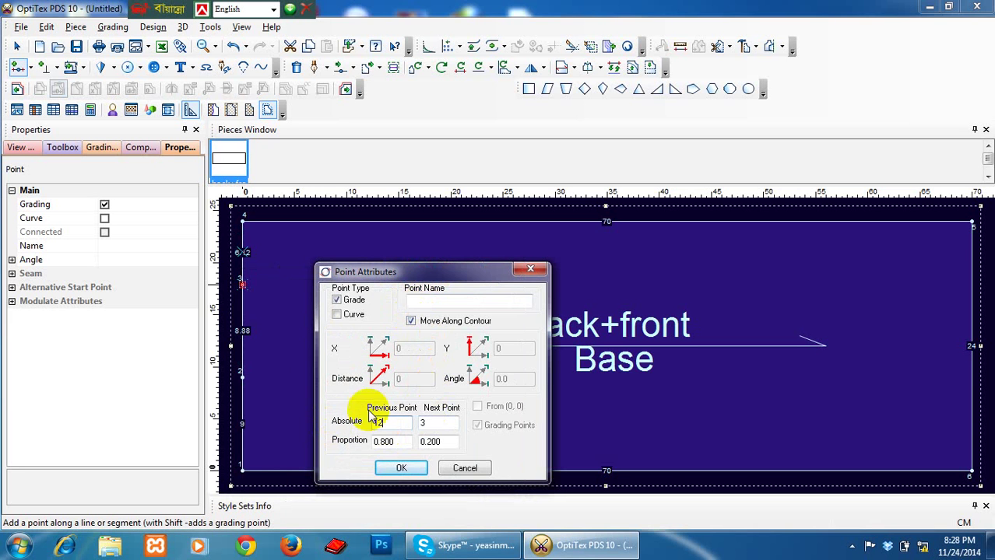
click(410, 468)
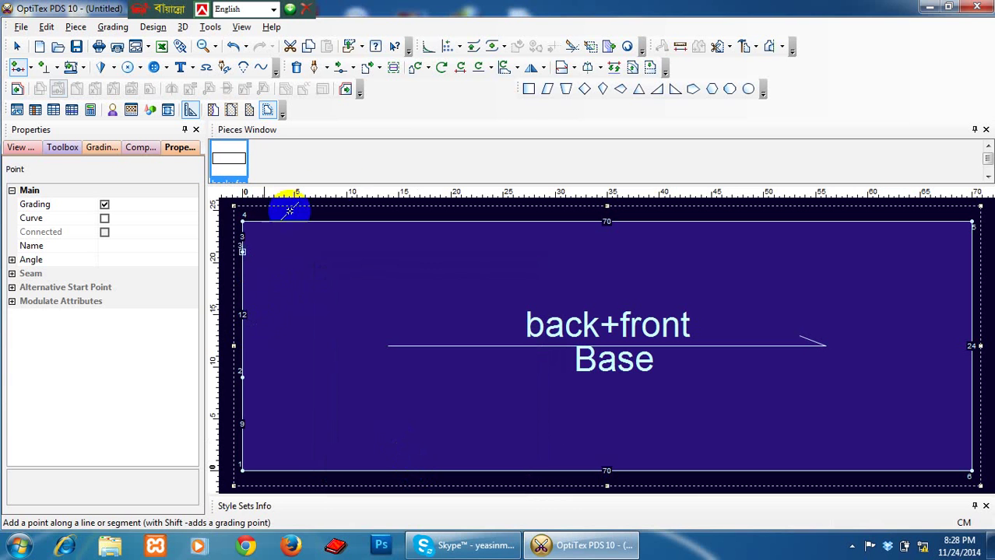
click(344, 67)
click(342, 148)
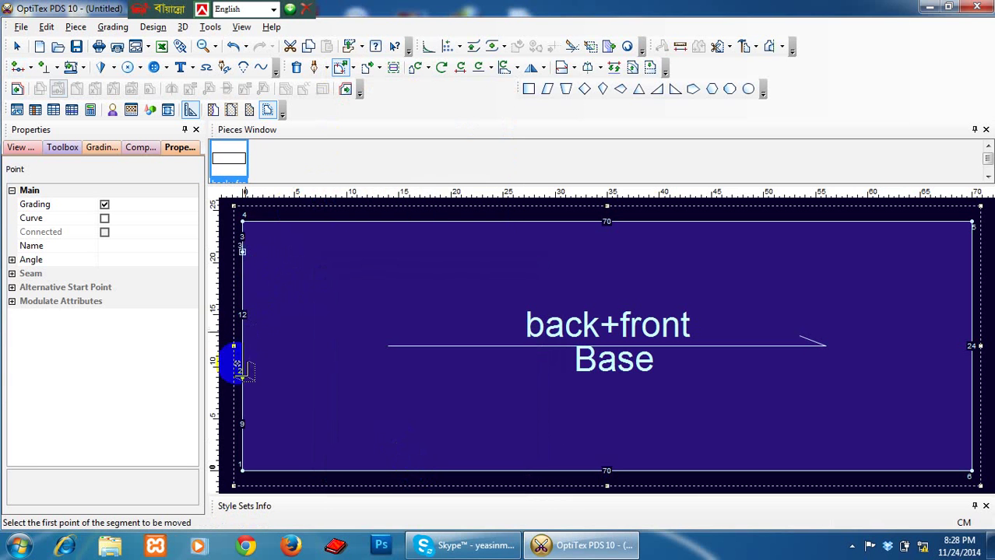
click(240, 363)
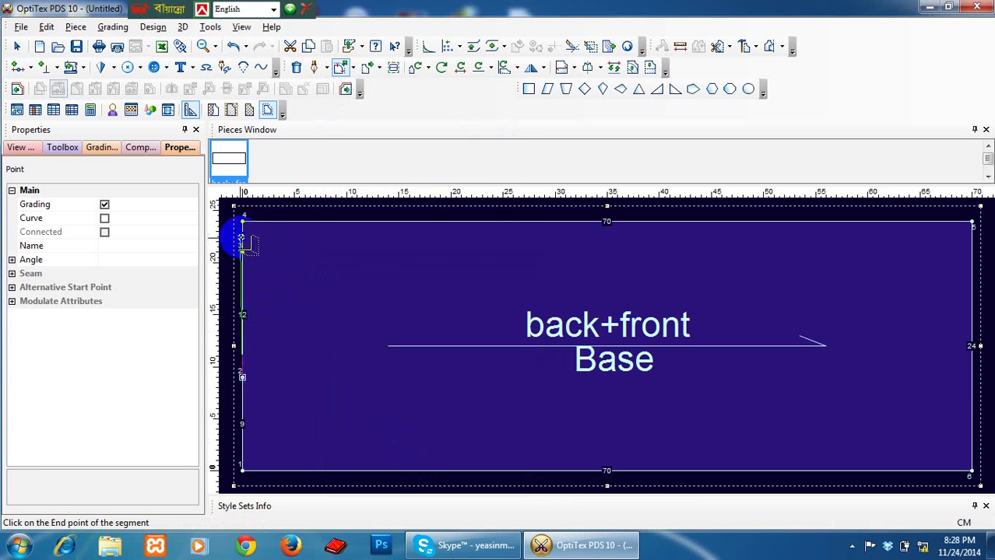
right_click(279, 295)
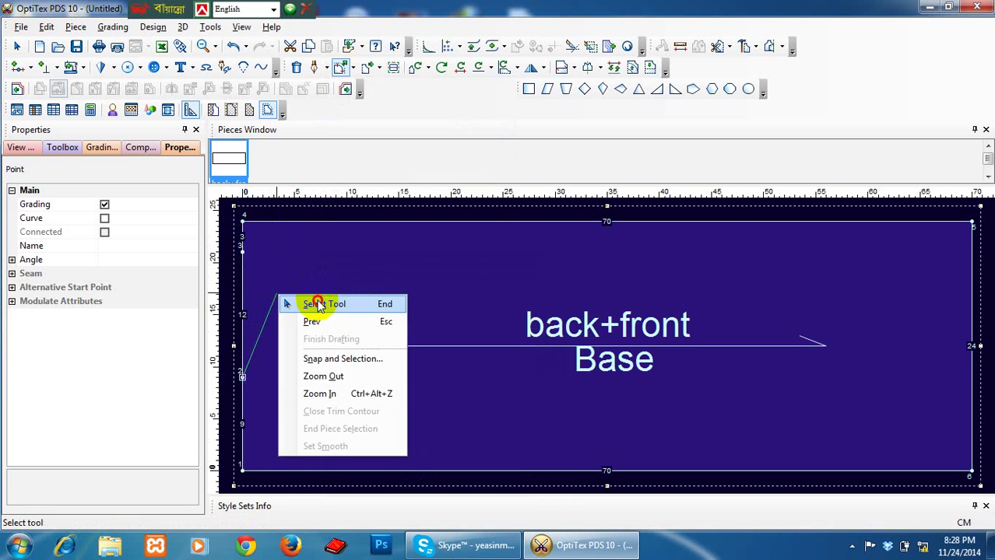
click(319, 304)
- Move the short segment between the upper left-edge point and the top-left corner in parallel, 3.5 cm horizontally inward and 0 vertically
click(340, 67)
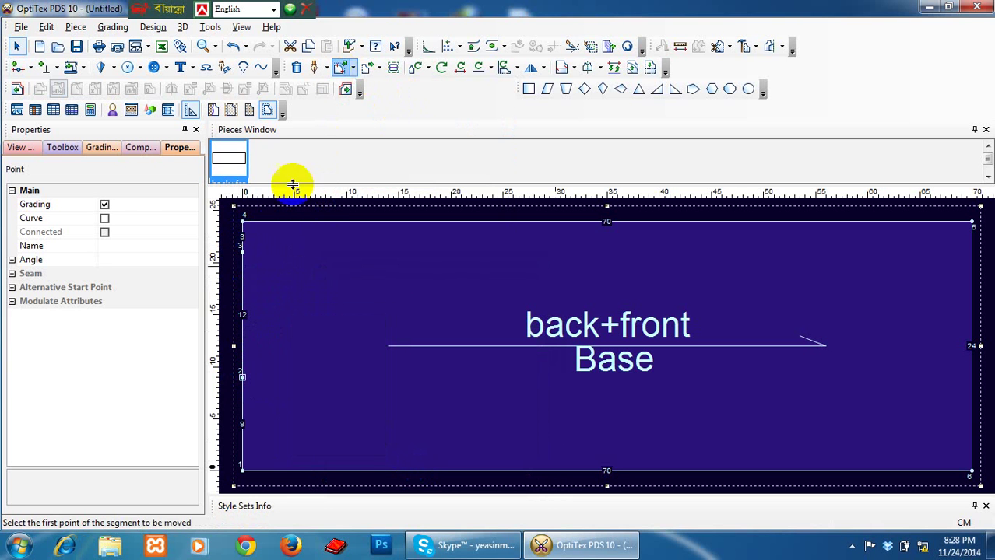
click(242, 252)
click(242, 221)
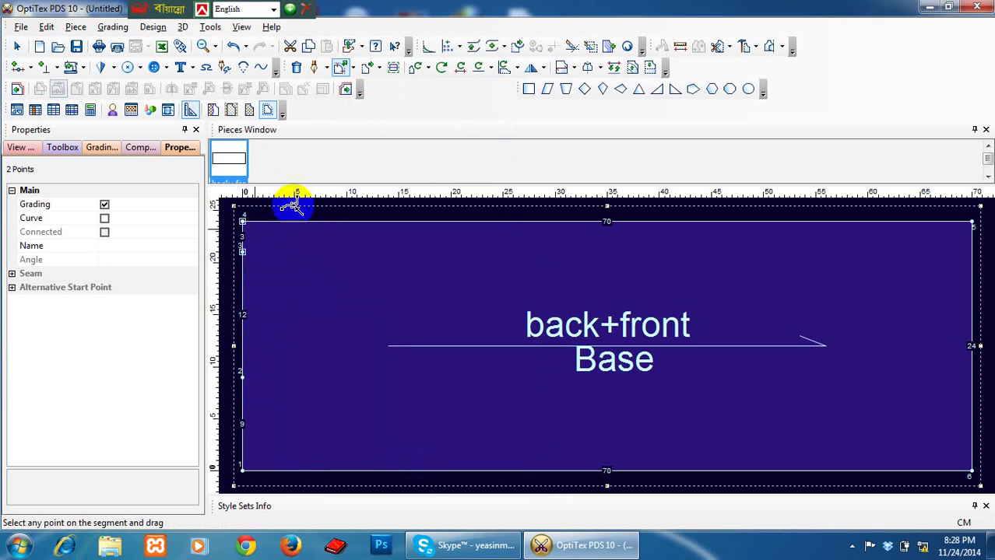
click(243, 223)
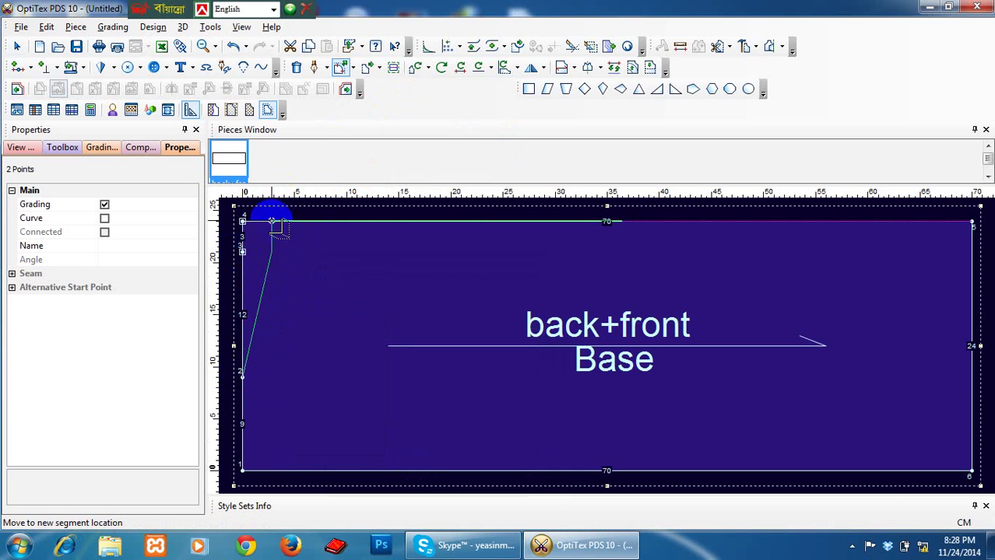
click(274, 222)
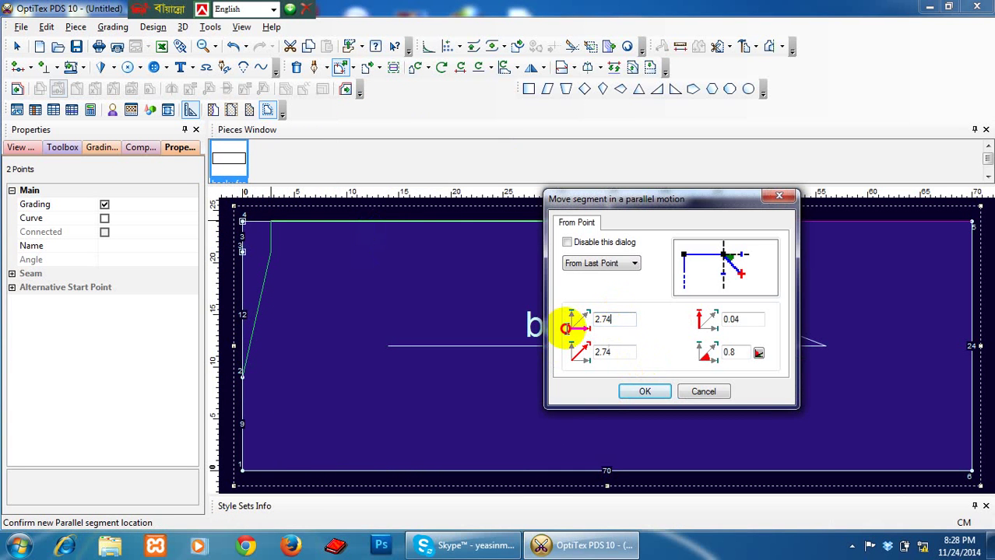
drag(567, 328, 550, 329)
text(3.5)
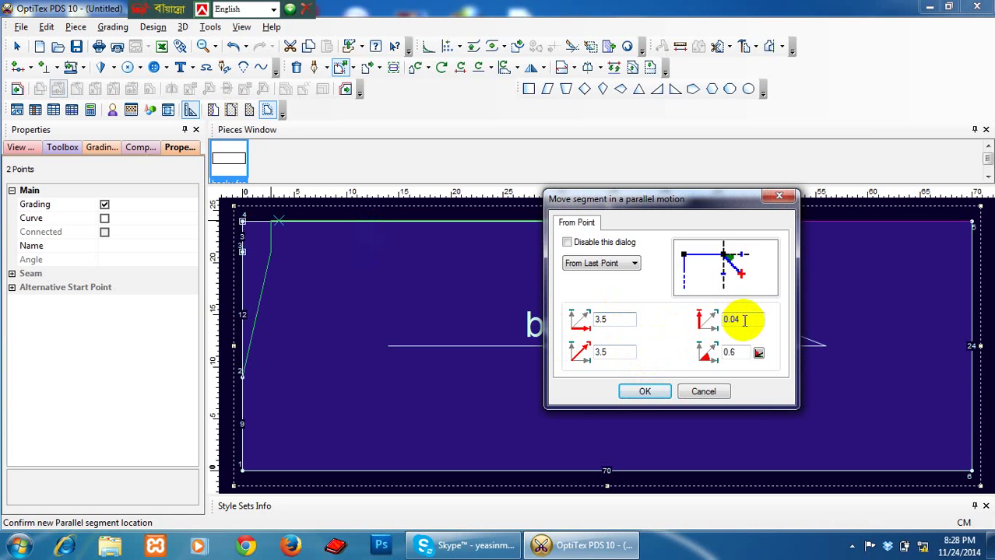
drag(744, 320, 654, 329)
key(BackSpace)
text(0)
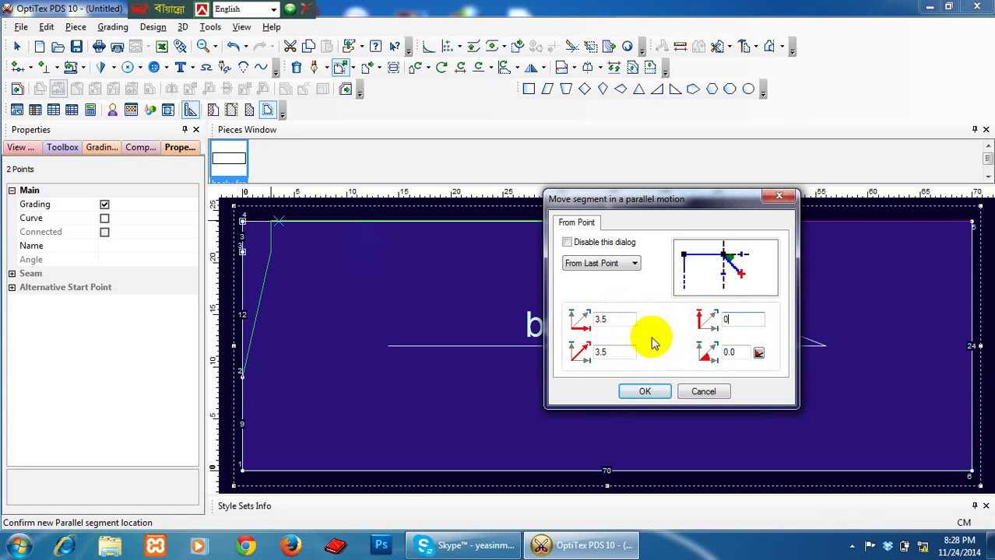
click(644, 391)
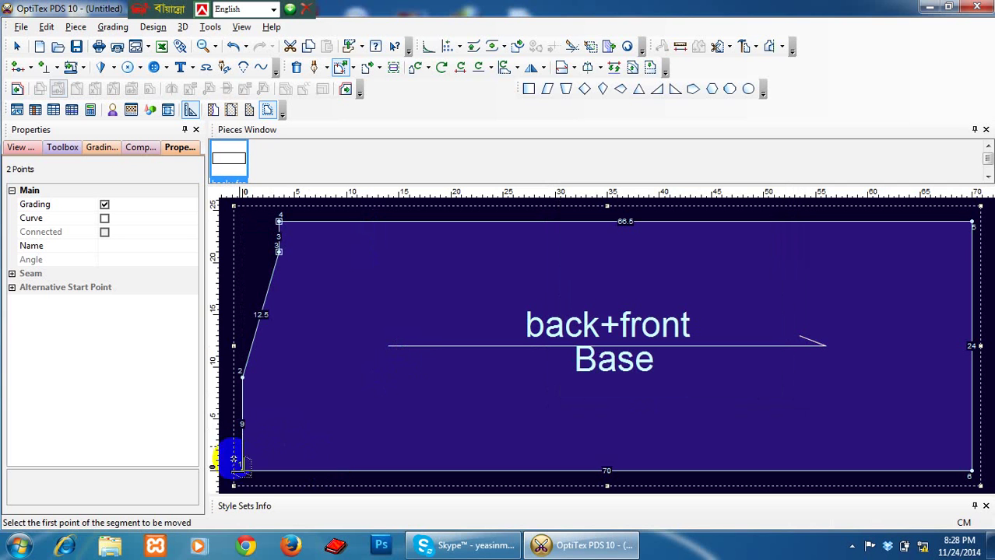
- Add a contour point on the bottom edge, 1.5 cm from the lower-left corner as the next point
click(17, 66)
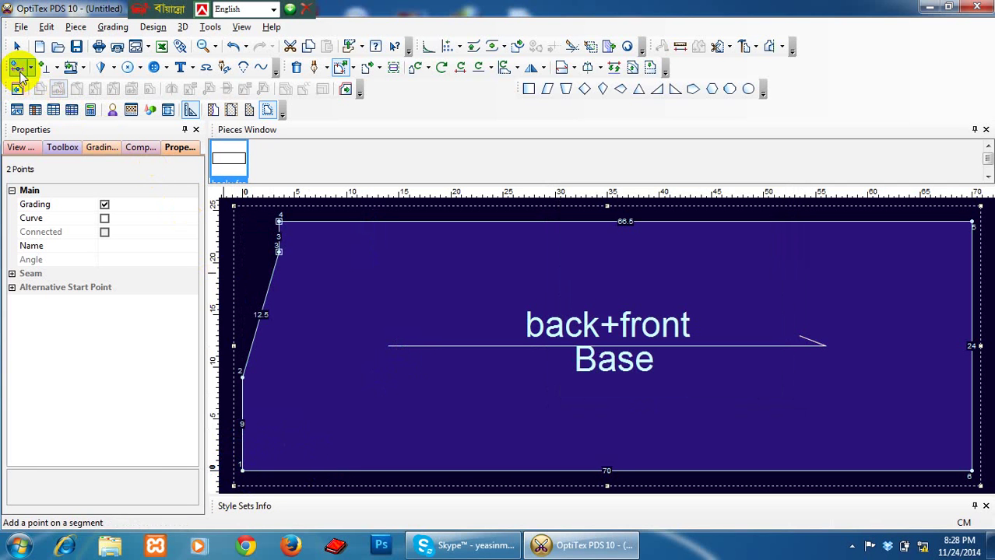
click(263, 471)
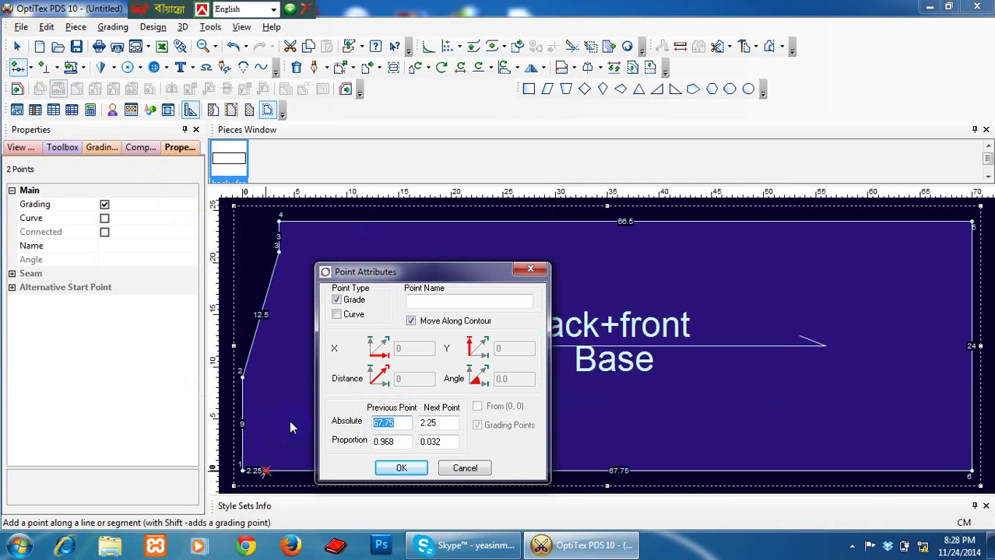
text(1.5)
click(398, 471)
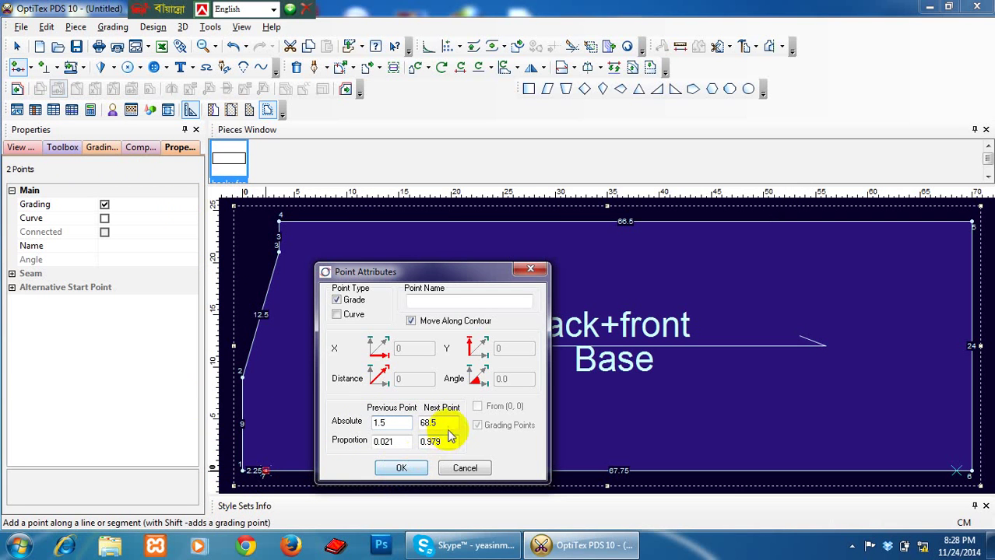
drag(446, 426, 365, 421)
text(1)
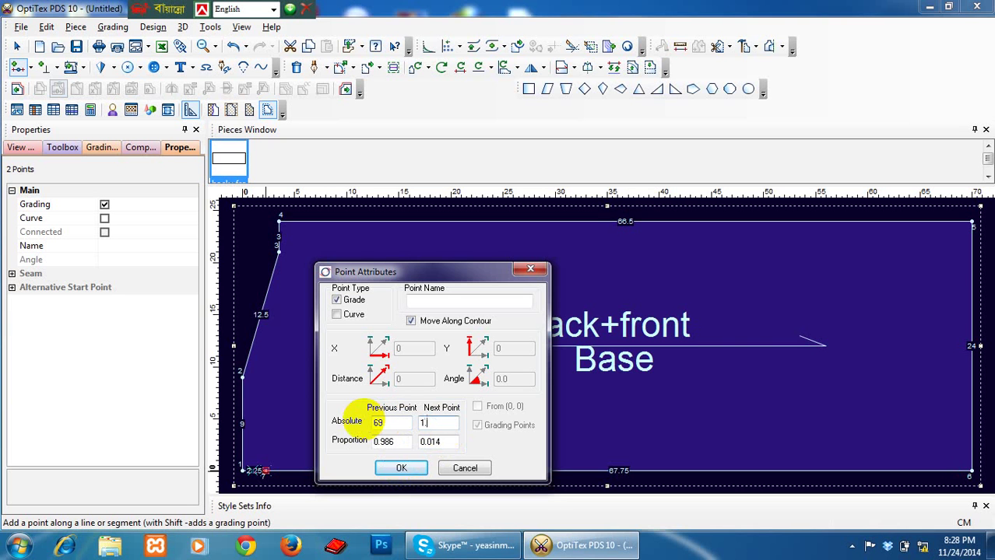
text(.5)
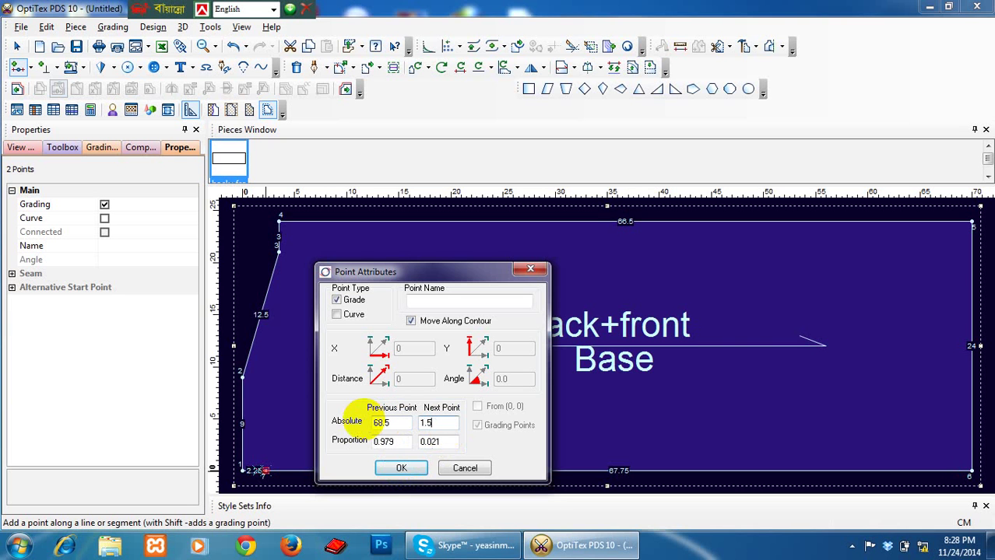
click(400, 469)
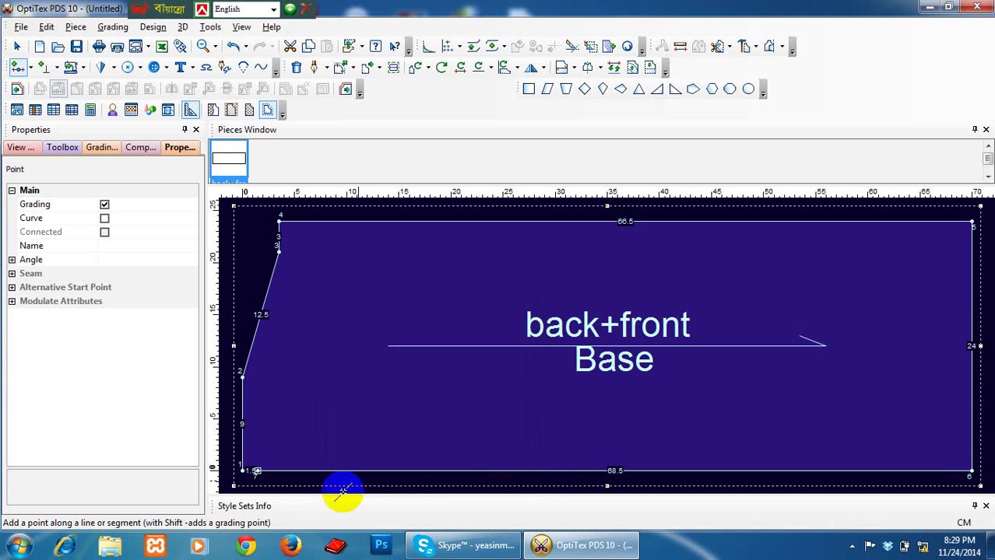
- Add another contour point on the bottom edge, 8 cm from the point near the lower-left corner
click(272, 470)
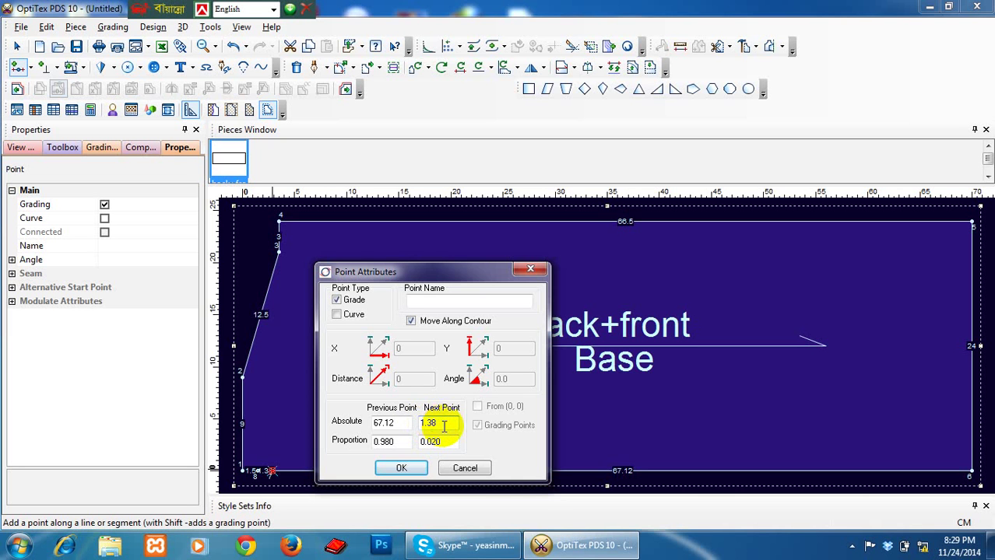
drag(444, 424, 391, 427)
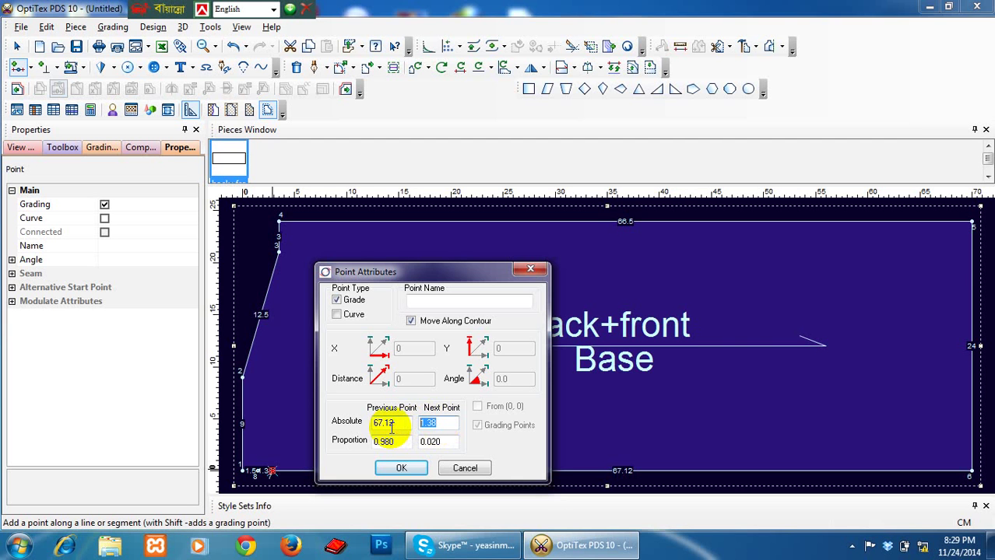
text(8)
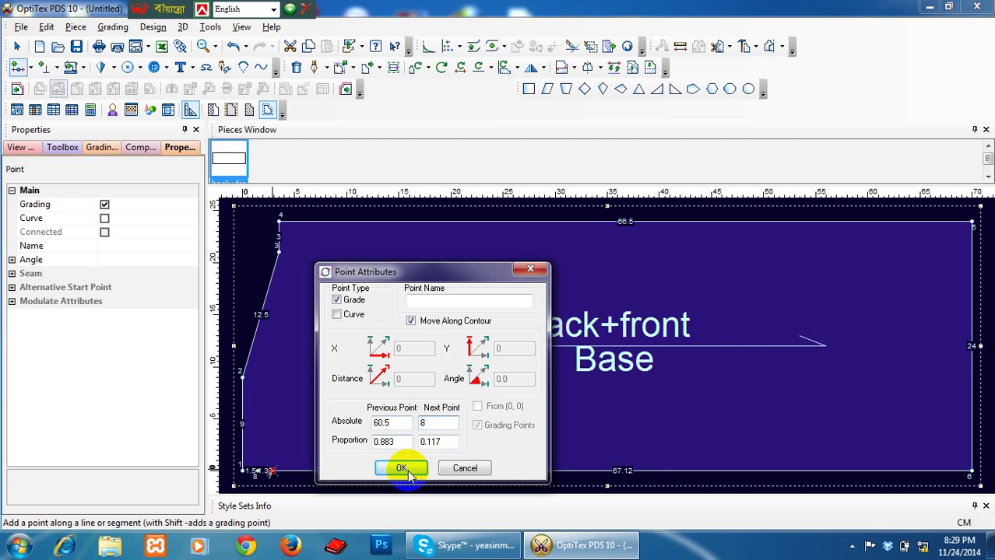
click(401, 468)
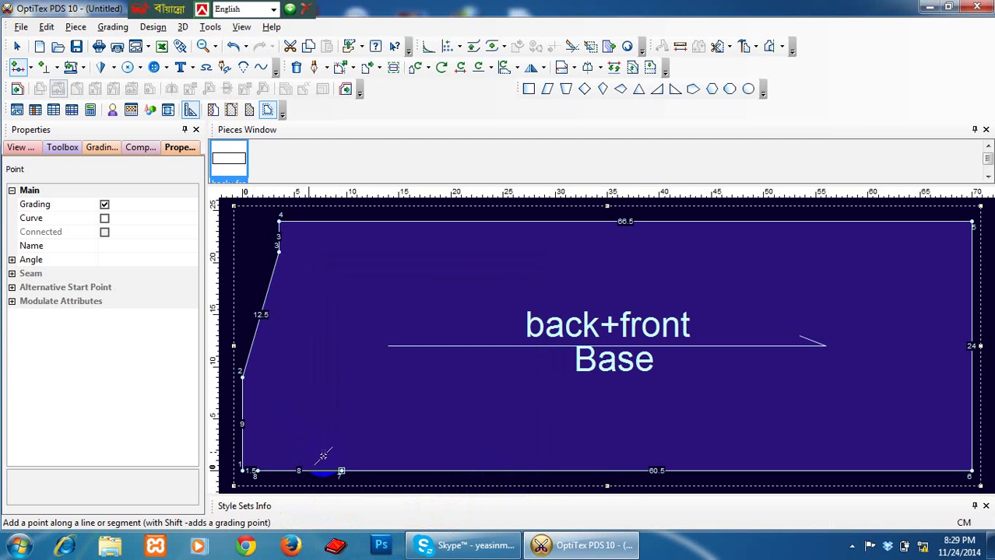
- Move the top-left corner point 24 cm horizontally inward along the top edge
click(352, 71)
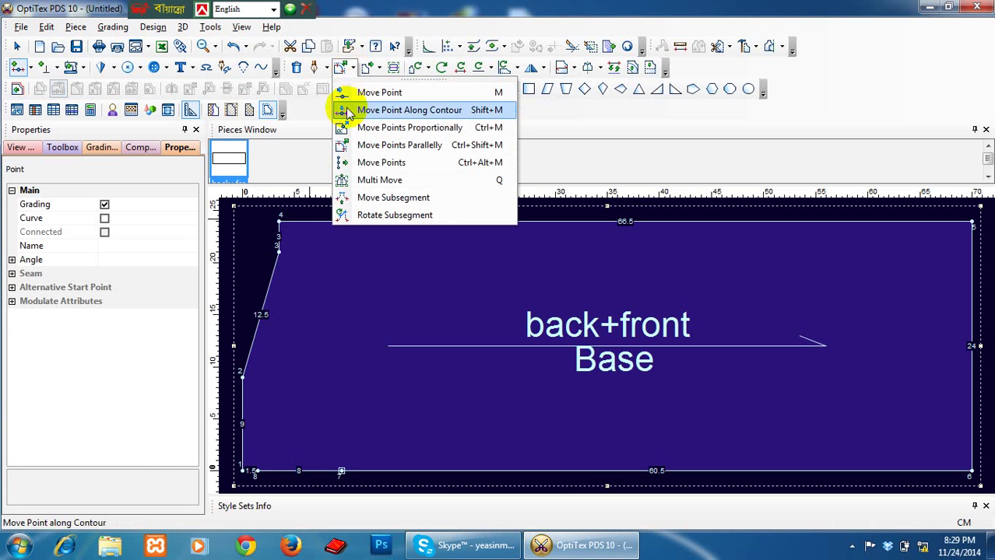
click(347, 110)
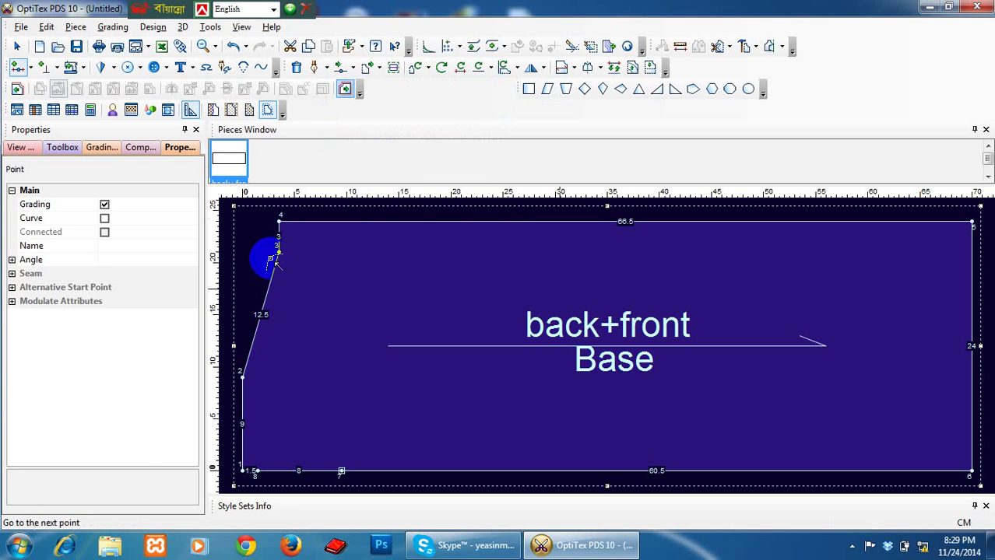
click(278, 221)
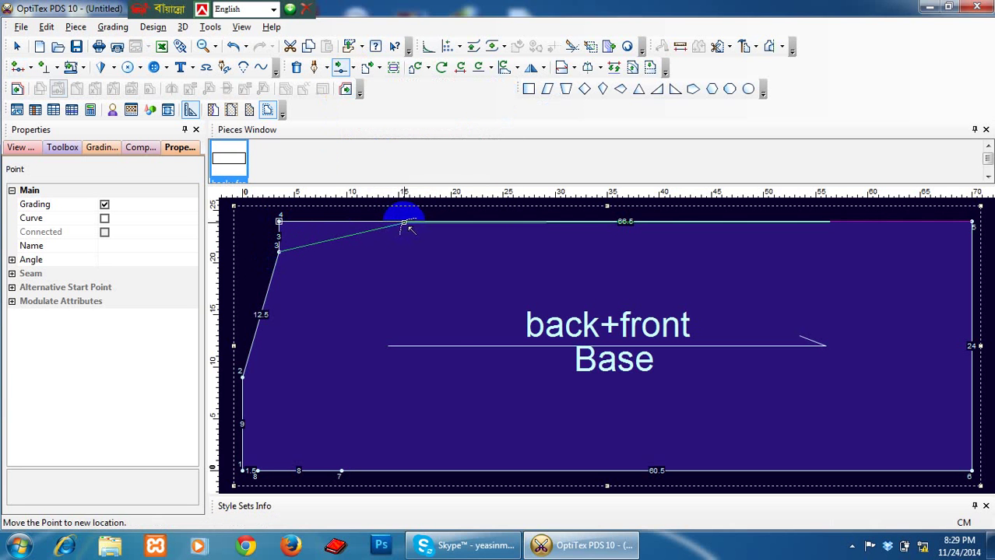
click(406, 225)
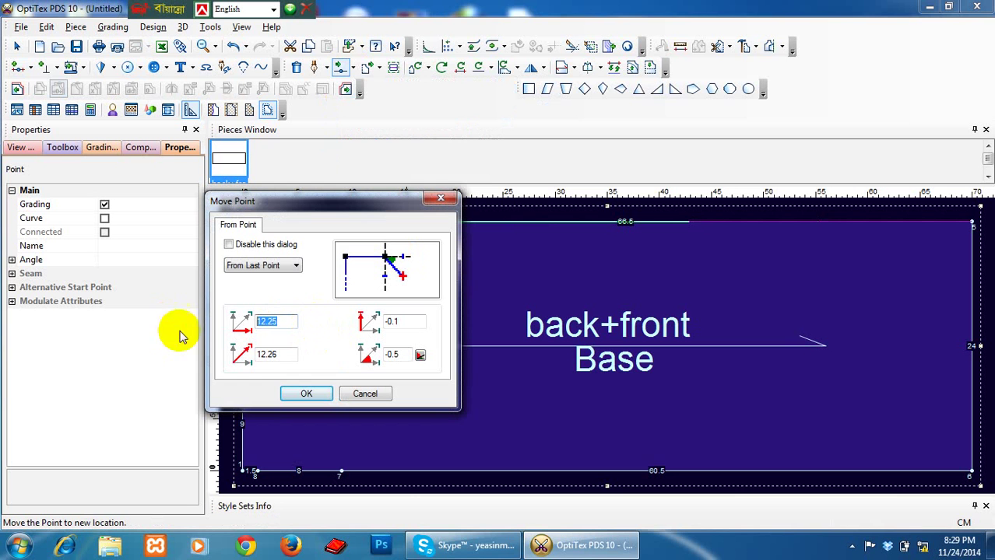
text(24)
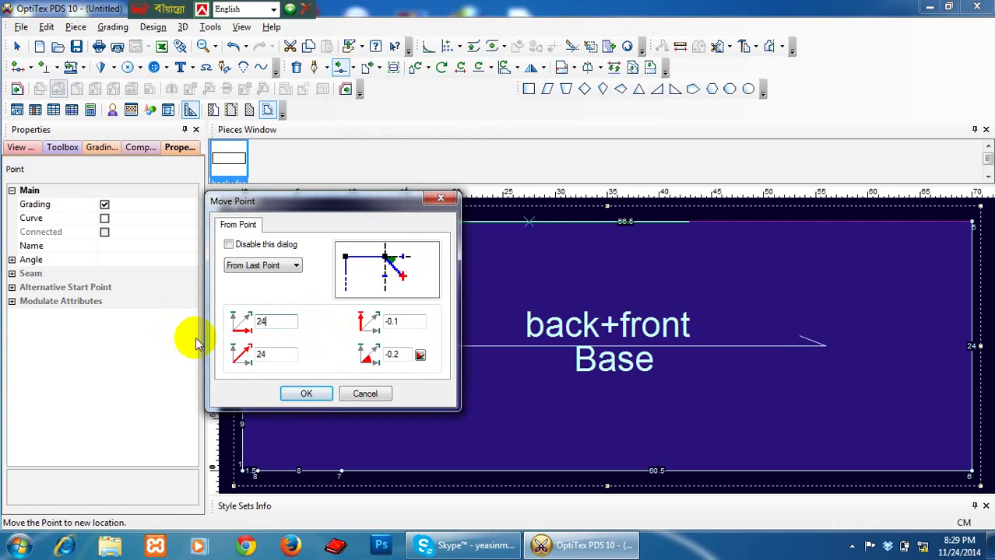
click(403, 323)
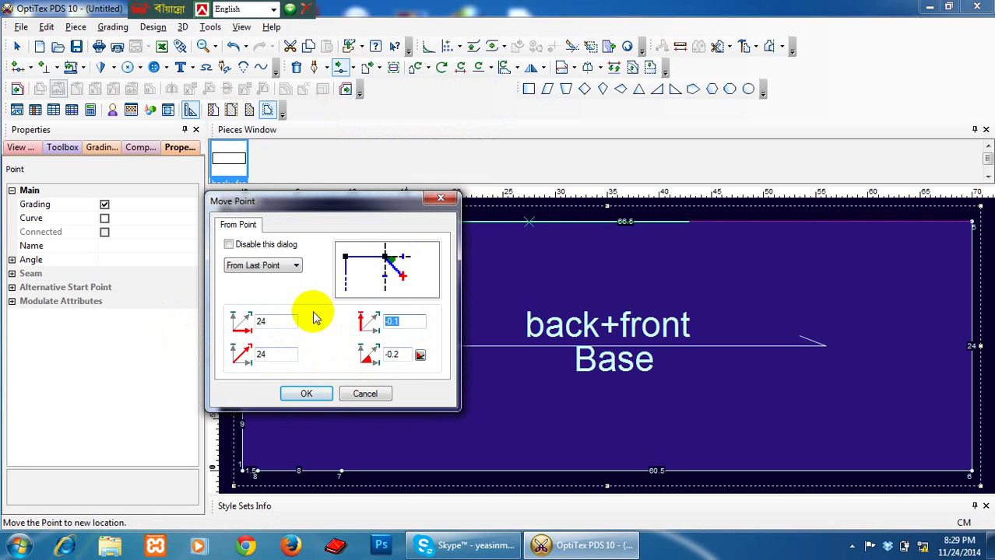
click(313, 393)
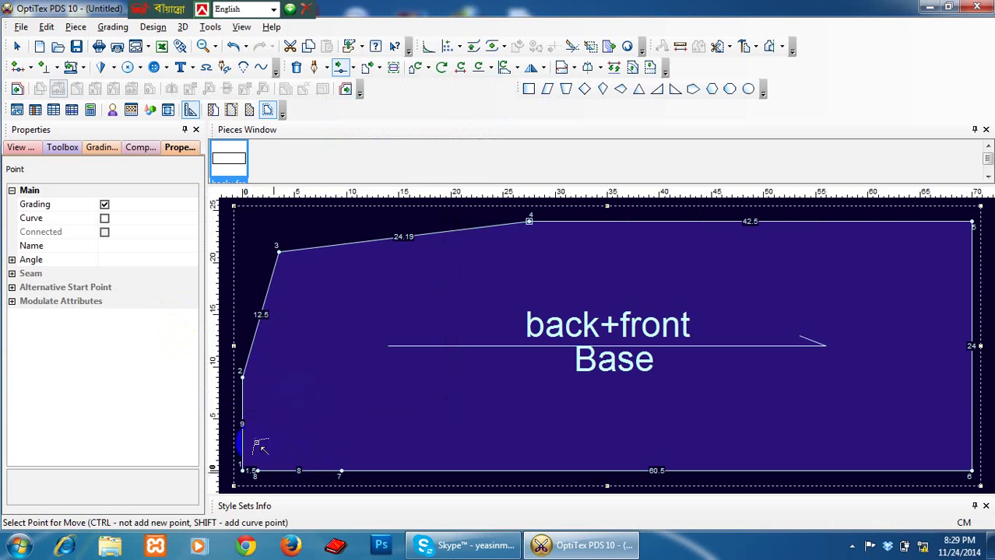
- Delete the lower-left corner point so the left edge runs straight to the neighbouring bottom-edge point
right_click(316, 287)
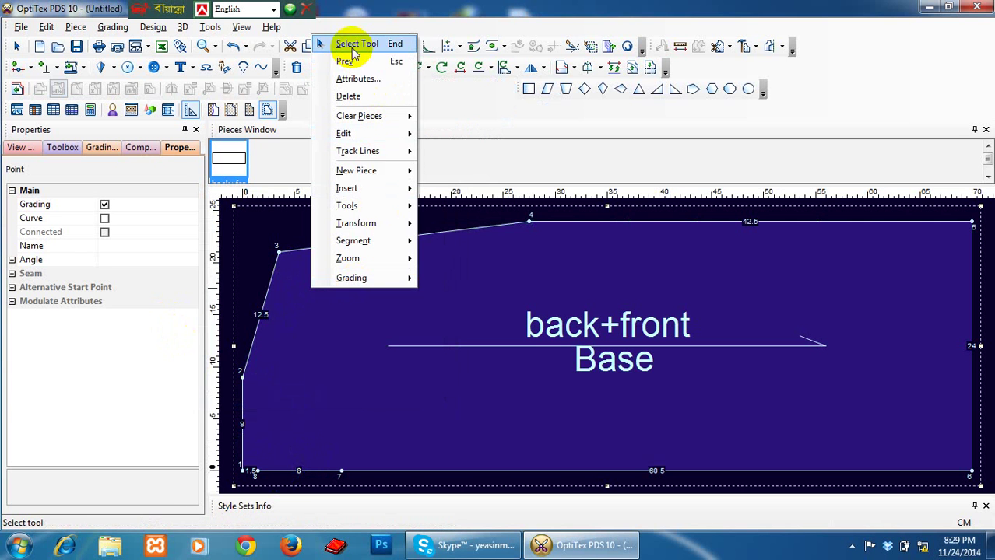
click(284, 249)
click(241, 471)
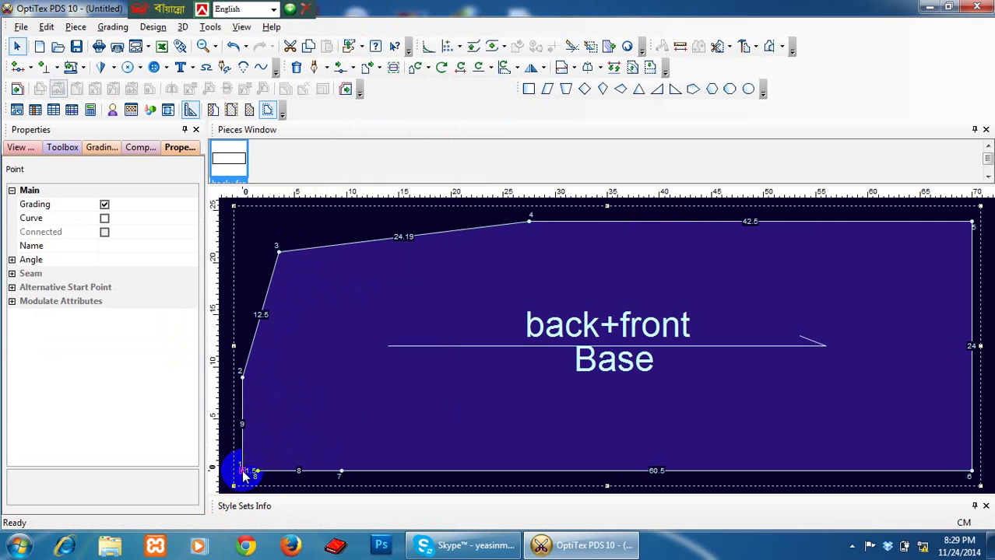
key(Delete)
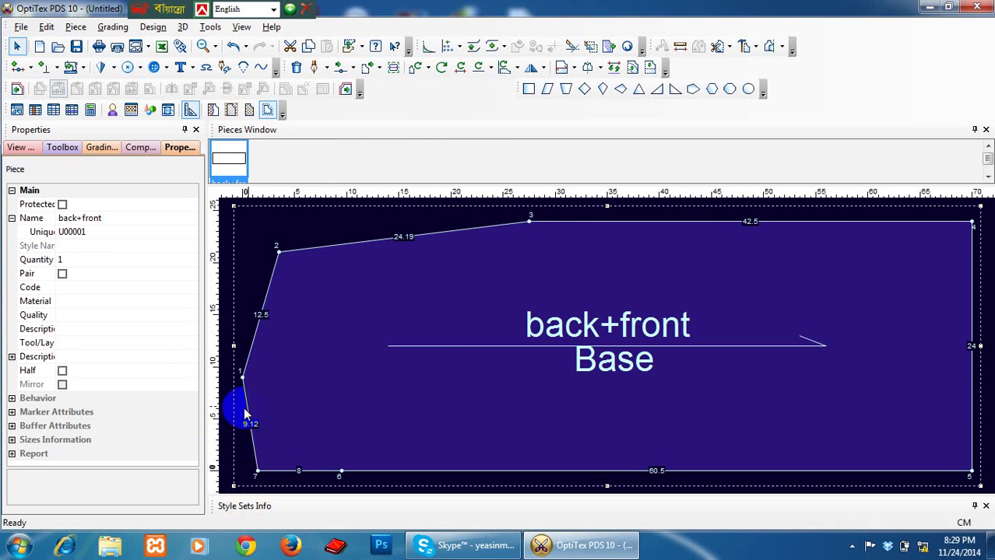
- Place vertical guide lines through the left-edge point, both bottom-edge points, the upper-left point and the moved top-edge point
click(241, 450)
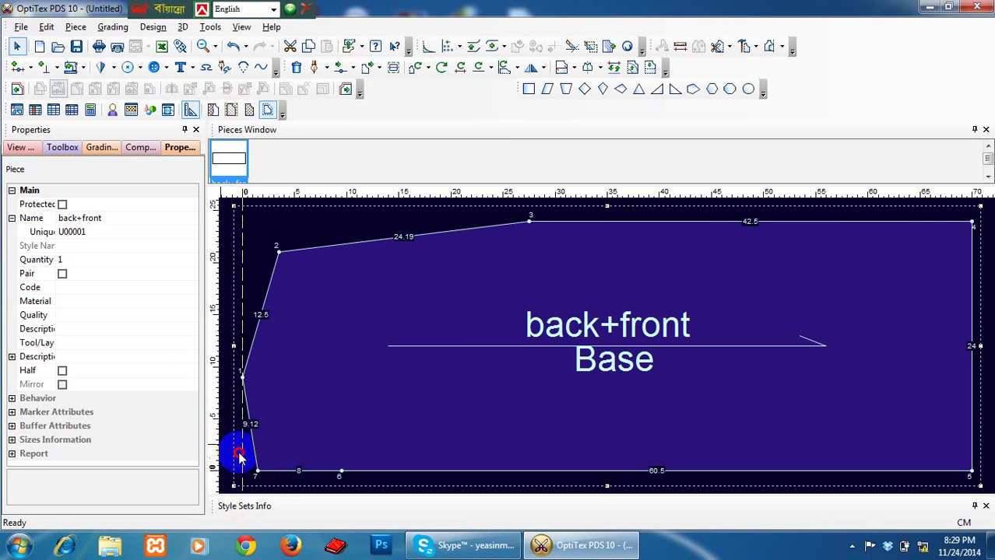
click(259, 469)
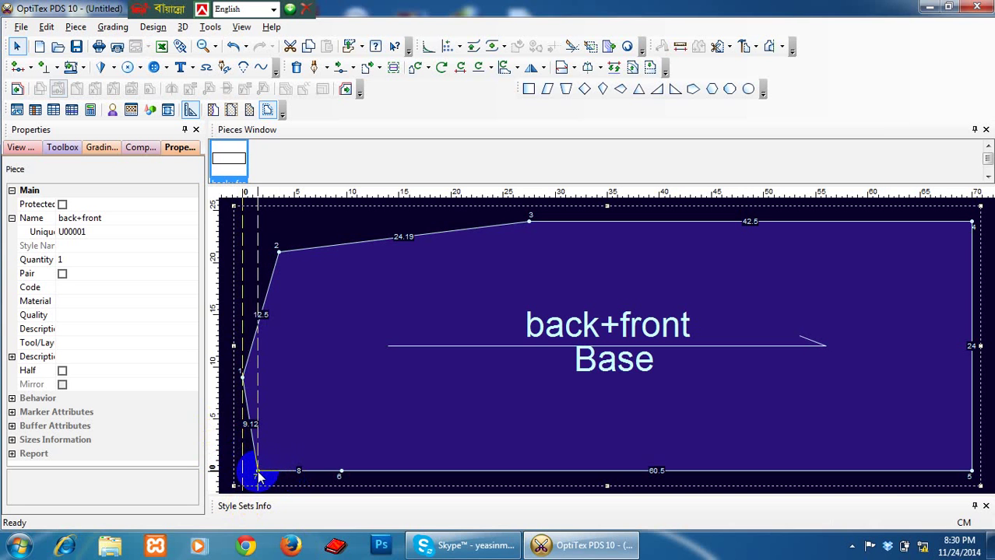
drag(215, 451, 278, 456)
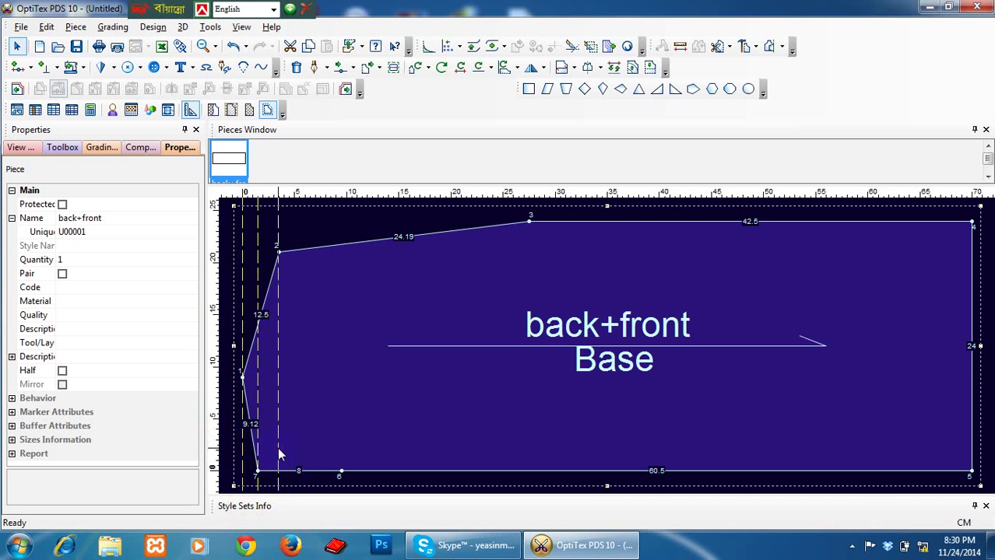
drag(215, 459, 342, 481)
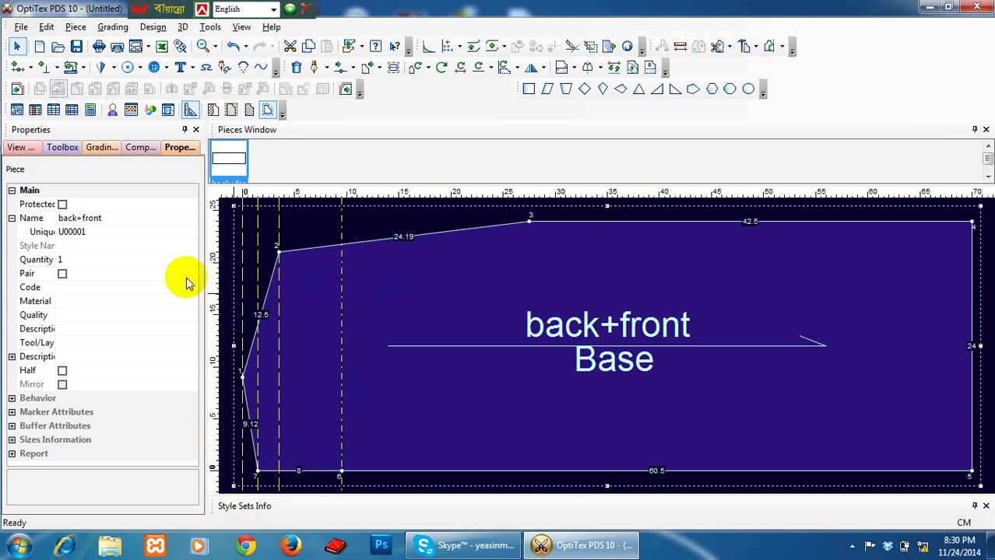
drag(220, 290, 530, 311)
- Place horizontal guide lines through the bottom edge, the left-edge point, the upper-left point and the top edge
drag(433, 190, 407, 473)
drag(369, 201, 364, 378)
drag(359, 195, 362, 253)
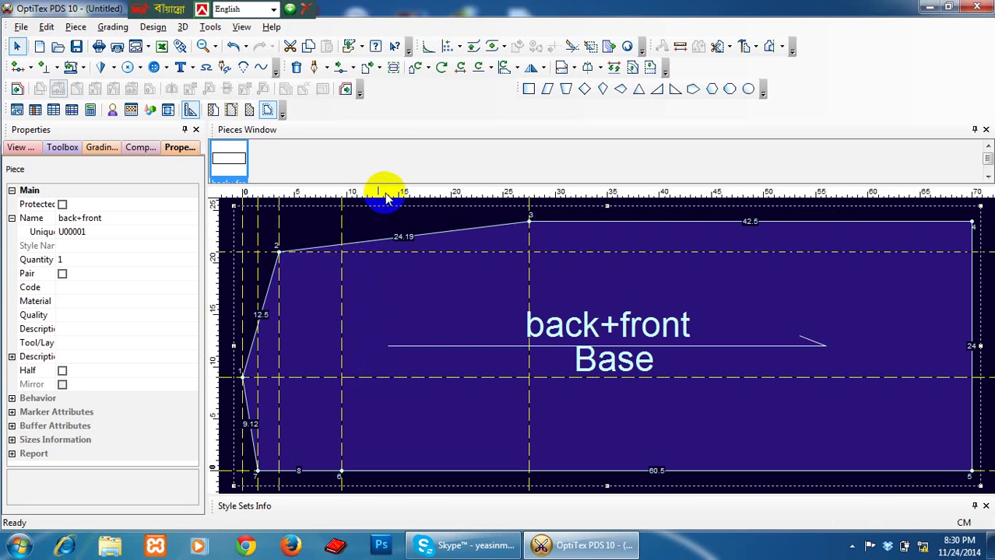
drag(384, 193, 391, 223)
- Draw a straight internal line from the left-edge point to the second bottom-edge point, firmly connecting both ends to the external contour
scroll(289, 456, up, 4)
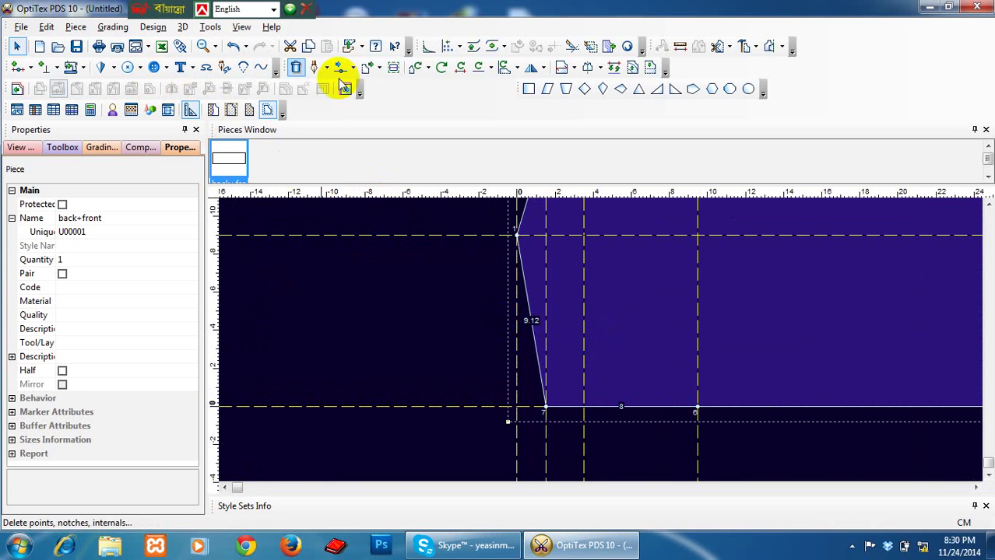
click(314, 70)
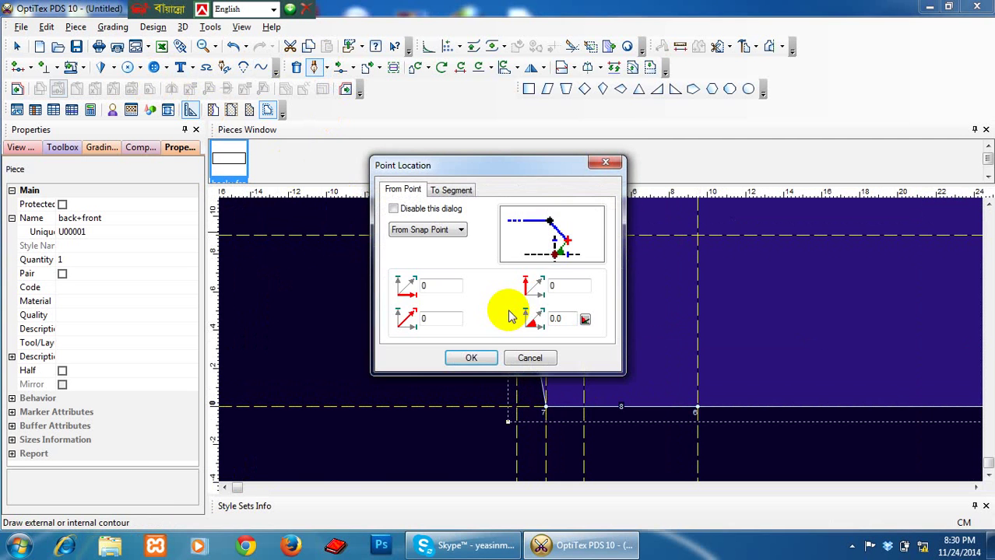
click(470, 358)
click(177, 193)
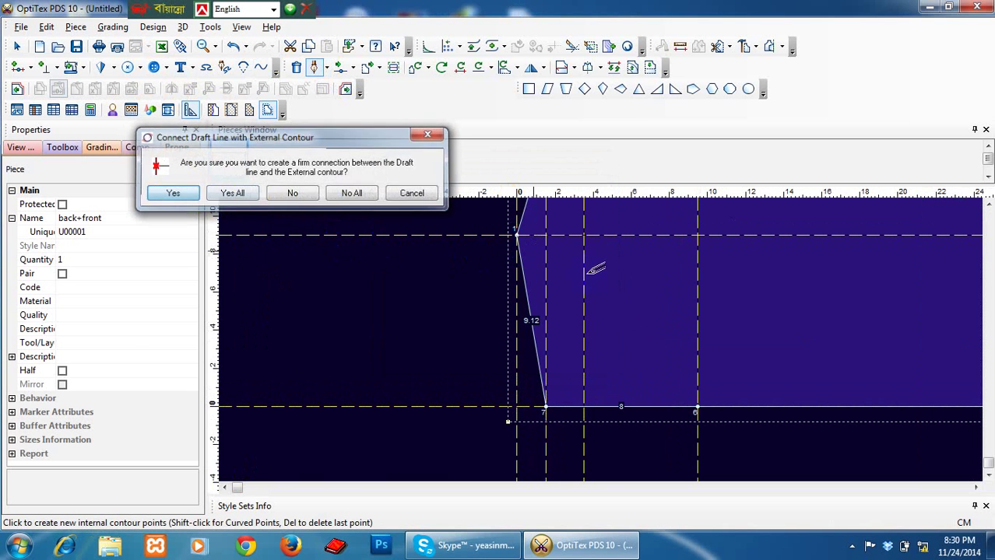
click(698, 406)
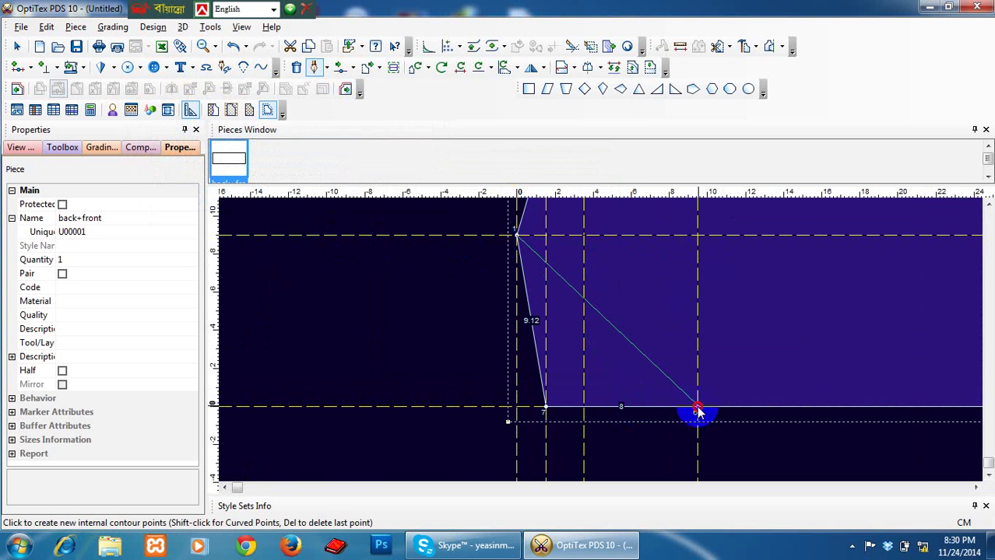
click(310, 395)
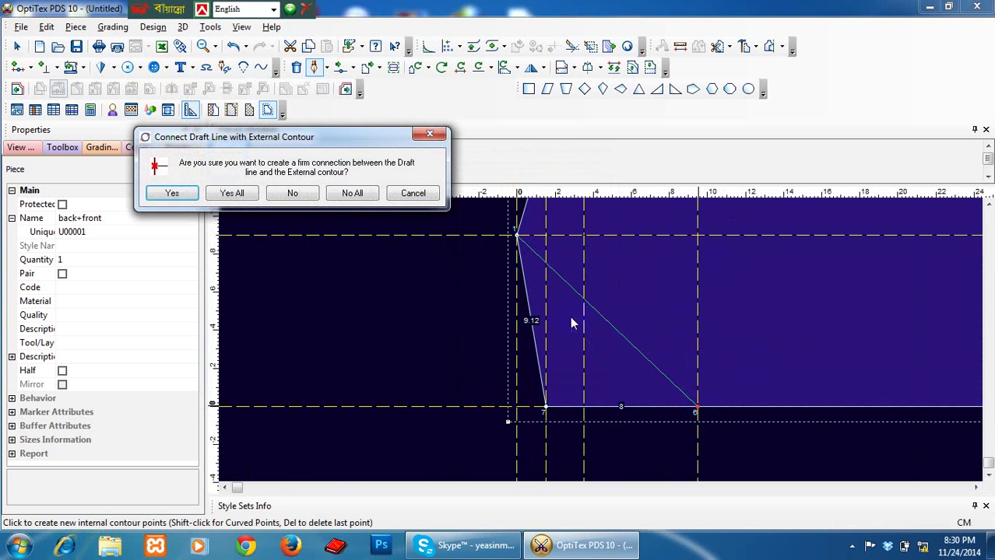
click(175, 193)
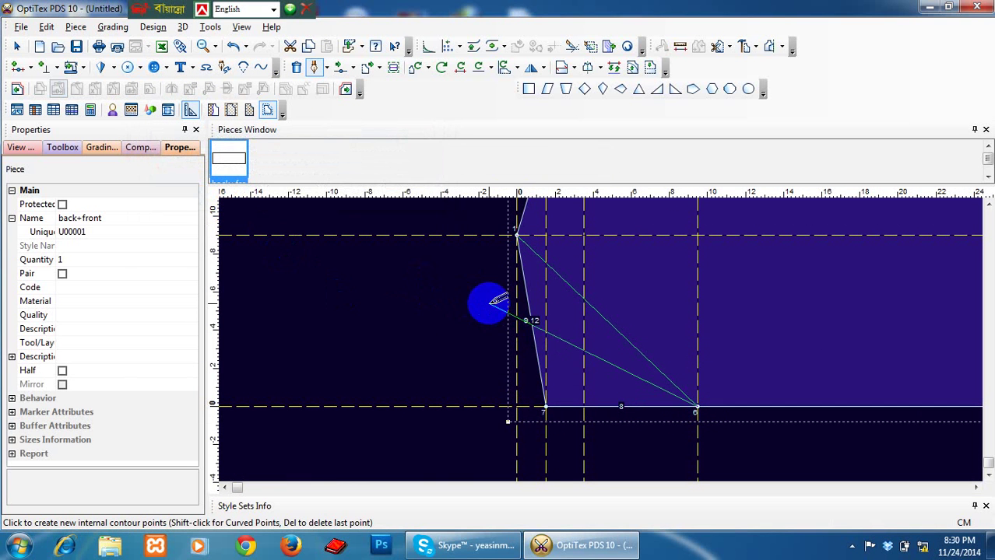
right_click(467, 309)
click(484, 314)
click(532, 327)
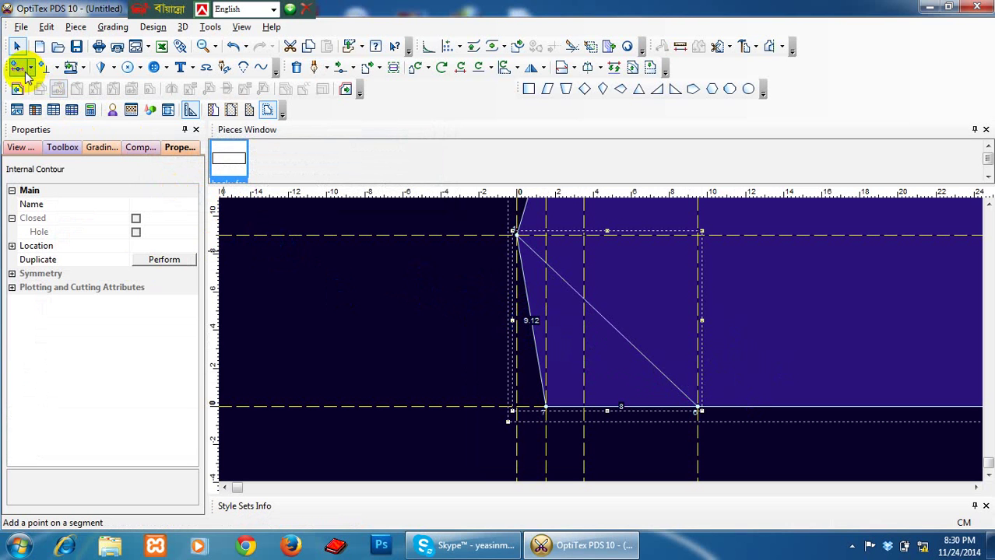
- Add a curve point near the middle of the diagonal internal line and move it inward into the piece to bow the line
click(343, 70)
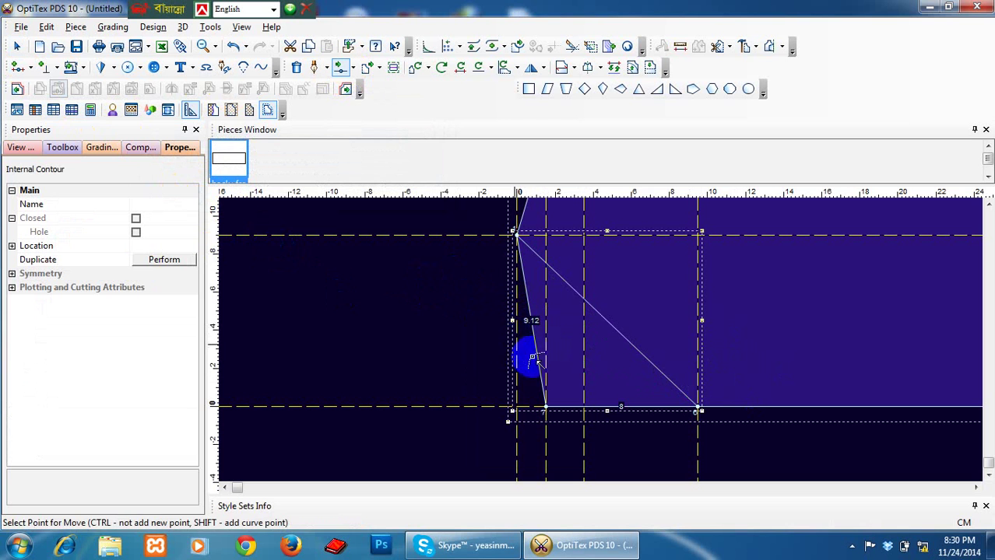
click(616, 331)
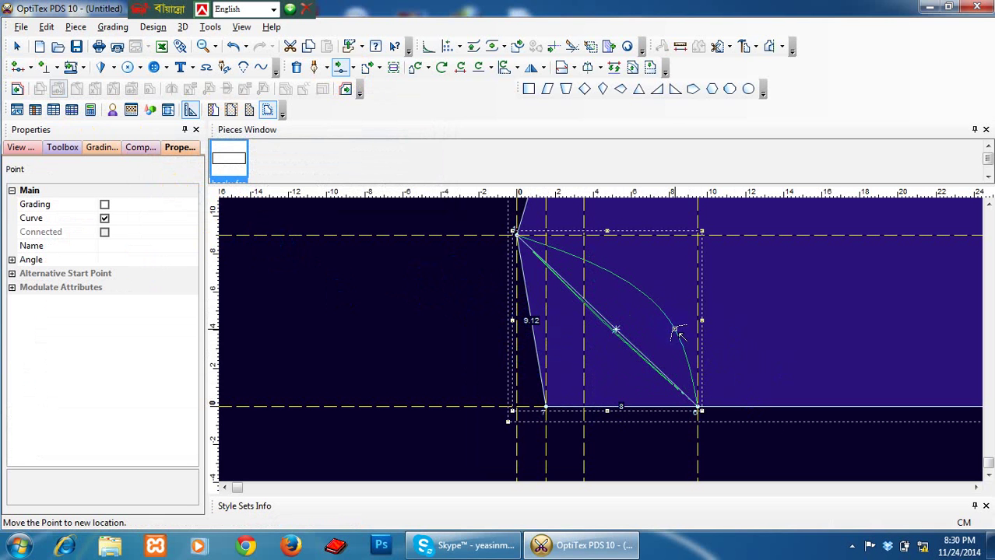
click(676, 333)
click(317, 393)
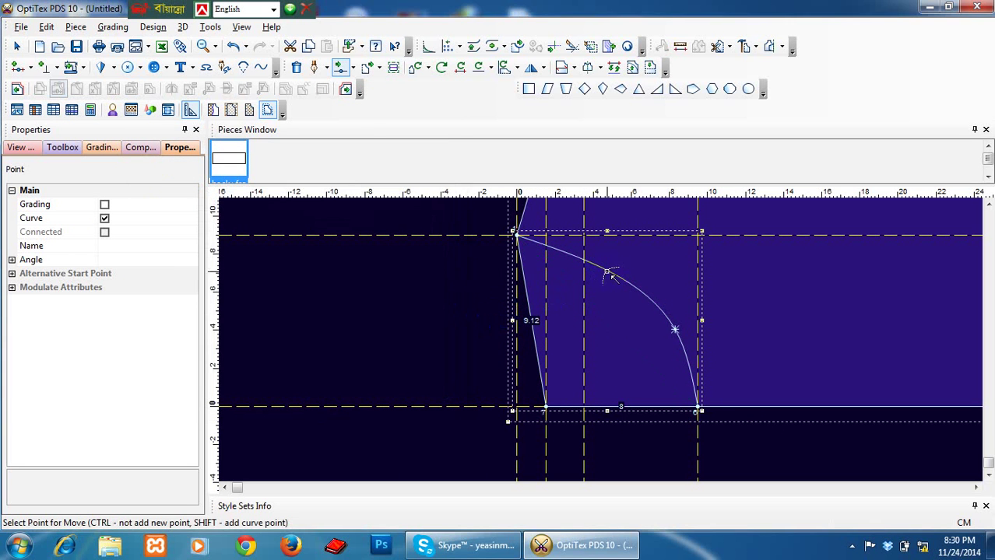
- Add a curve point on the upper part of the internal curve and move it 0.2 cm horizontally and 0.24 cm vertically
click(607, 273)
click(608, 270)
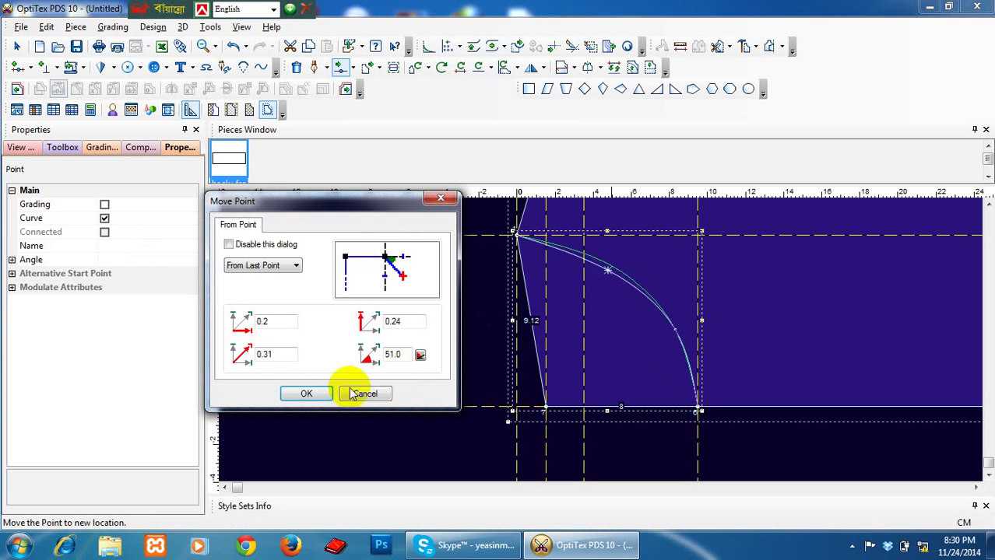
click(306, 394)
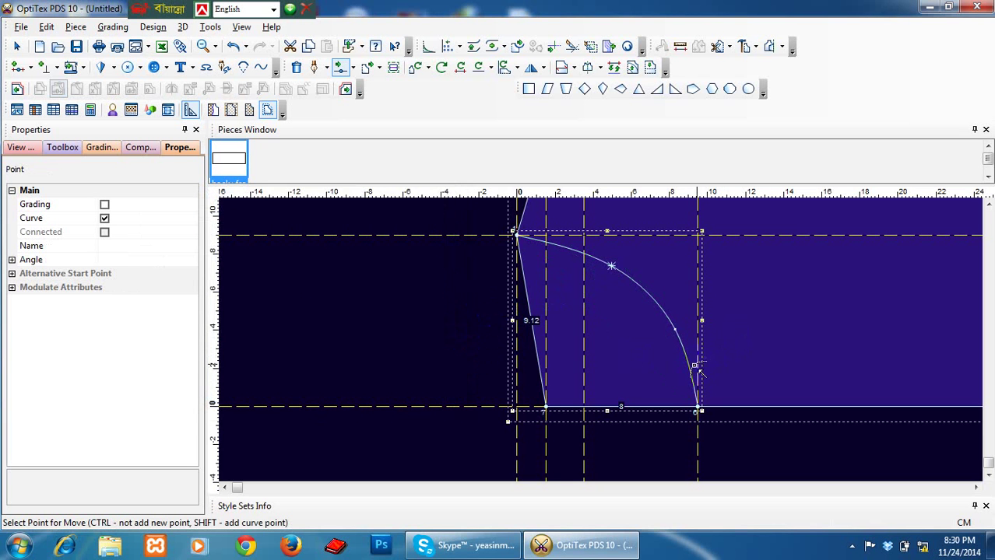
- Add a curve point near the internal curve's lower end and move it 0.06 cm horizontally and -0.01 cm vertically
scroll(698, 372, up, 3)
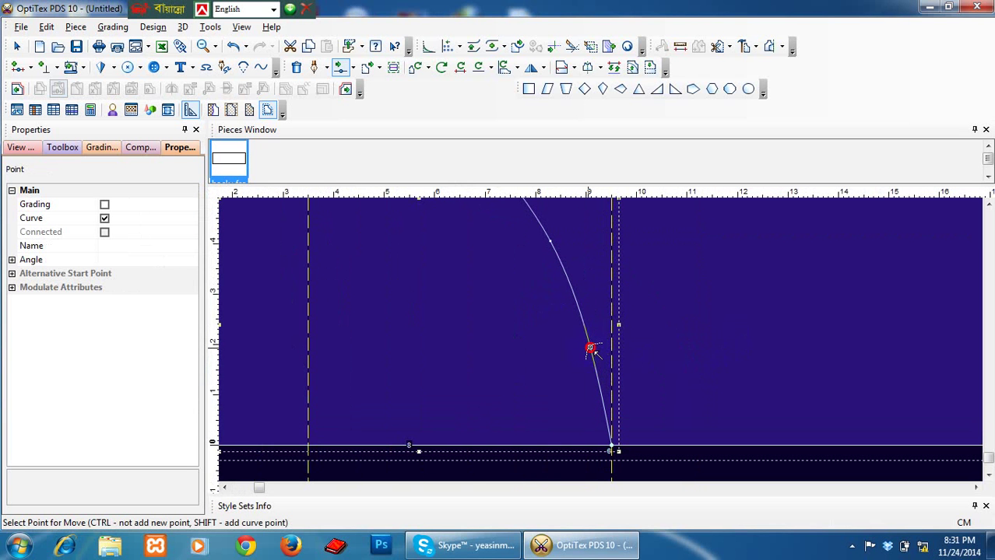
click(590, 349)
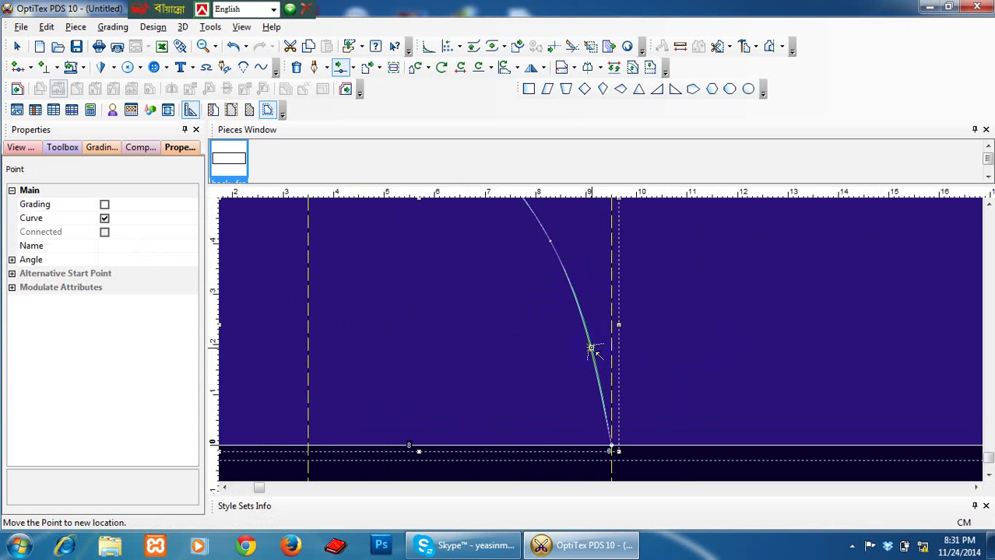
click(593, 350)
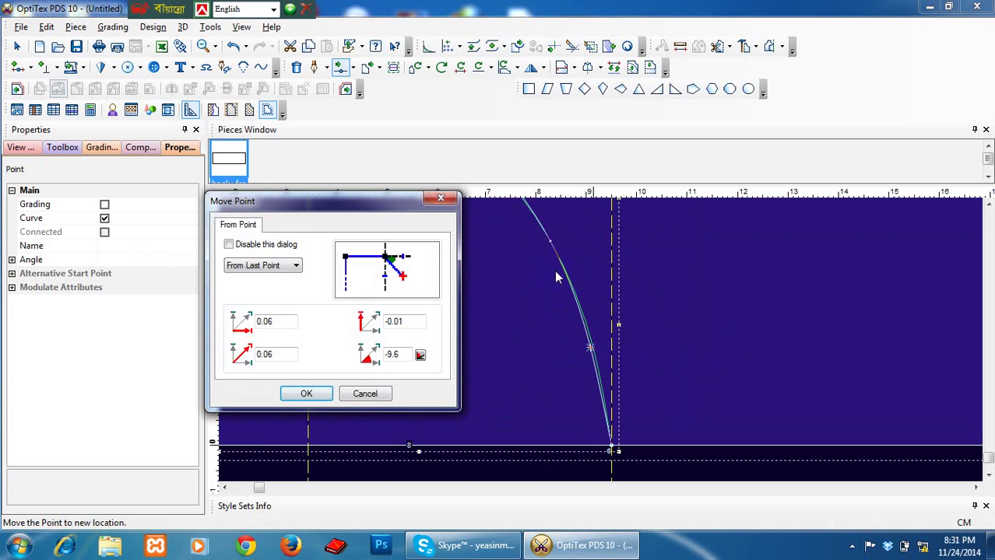
click(306, 394)
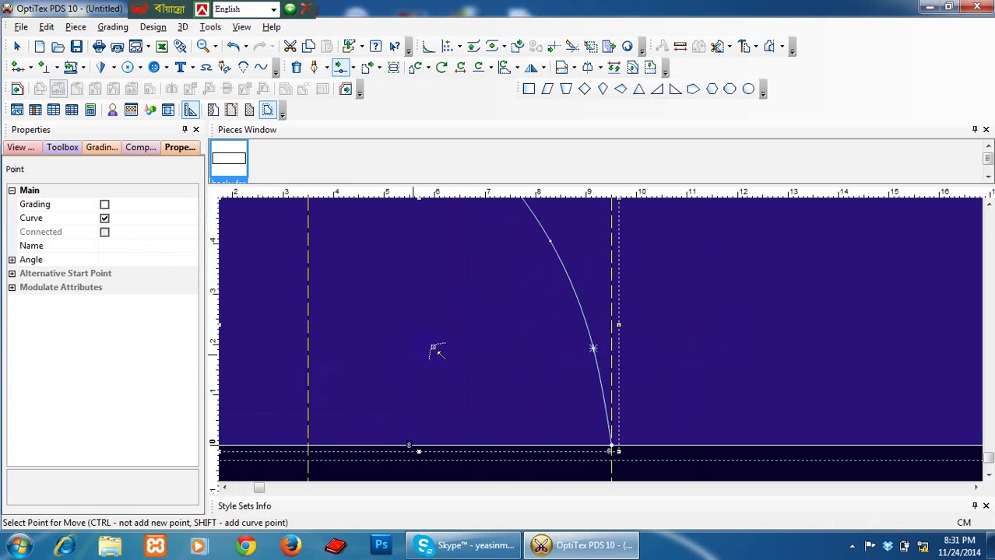
- Add a curve point on the 9.12 cm left contour edge and move it 0.48 cm horizontally and 1.89 cm vertically
scroll(605, 344, down, 2)
scroll(606, 343, down, 4)
scroll(604, 331, up, 3)
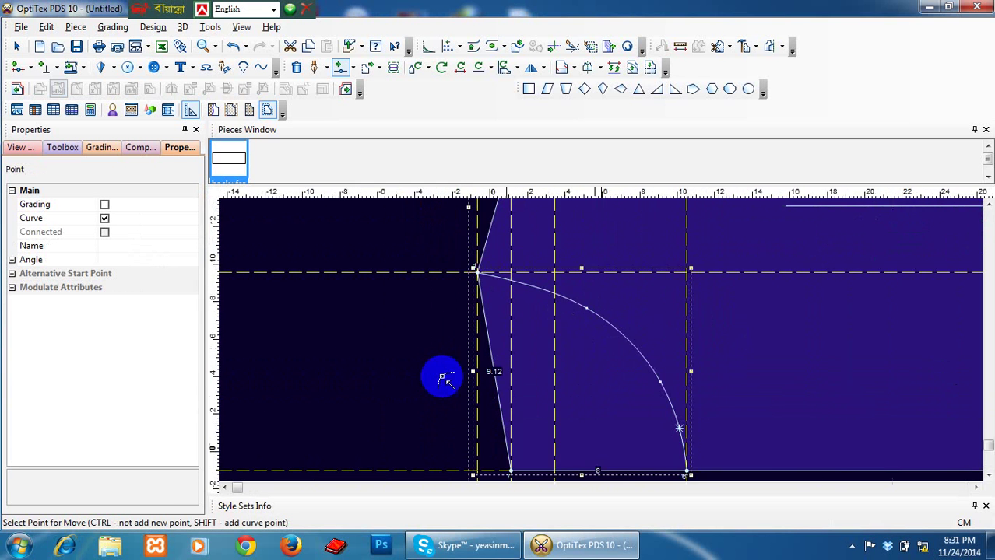
scroll(436, 377, up, 2)
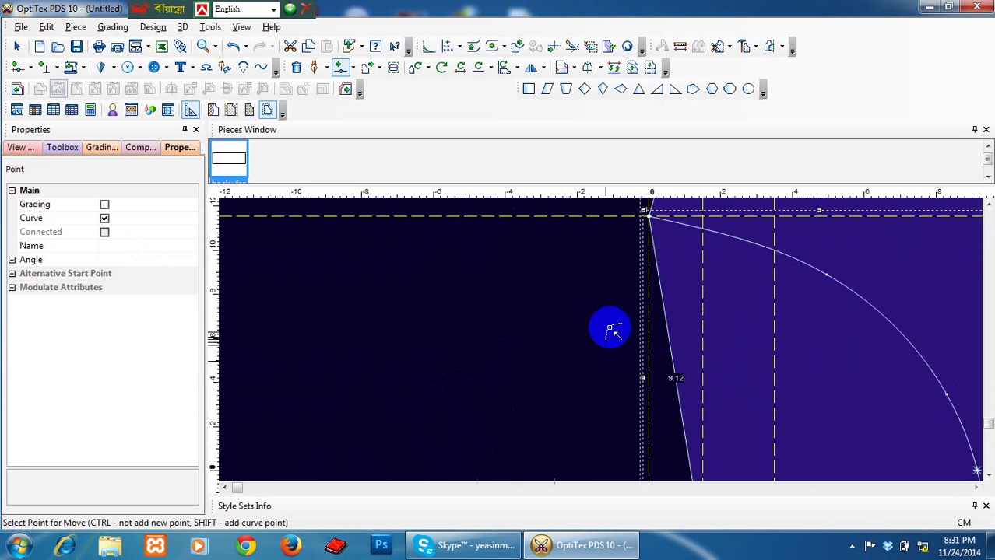
click(663, 312)
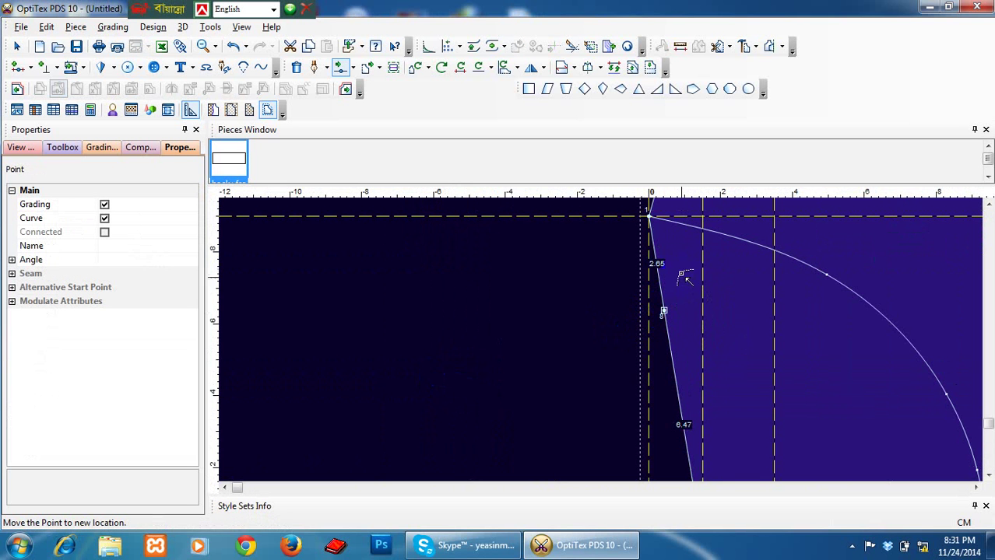
click(639, 307)
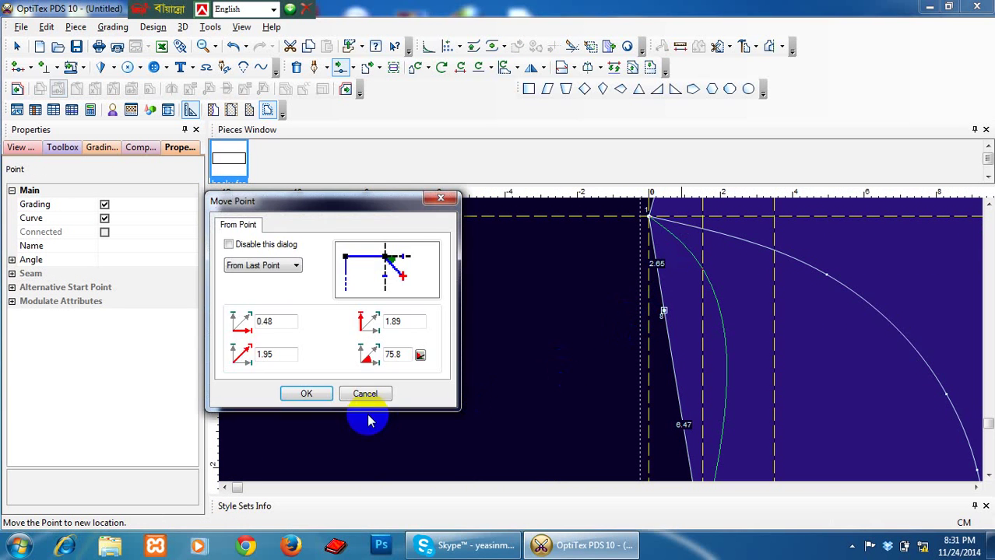
click(311, 386)
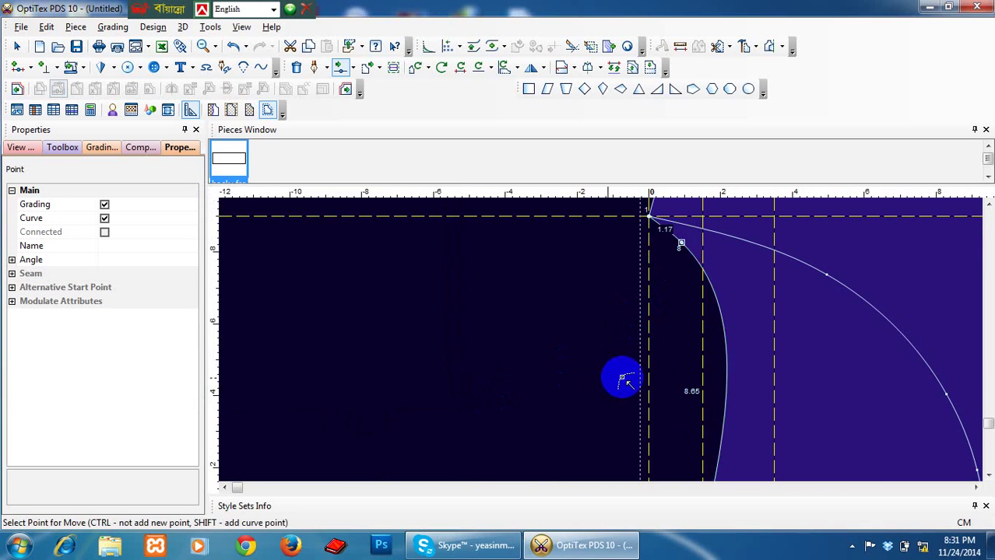
- Add two curve points on the middle and lower part of the bowed left contour edge, snapping both onto the 1.5 cm vertical guide line
click(727, 367)
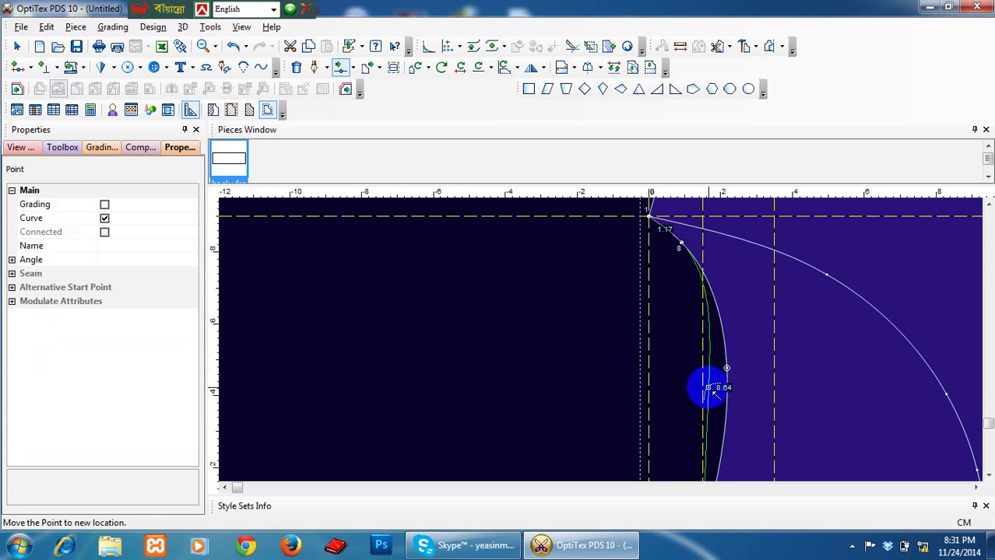
click(702, 373)
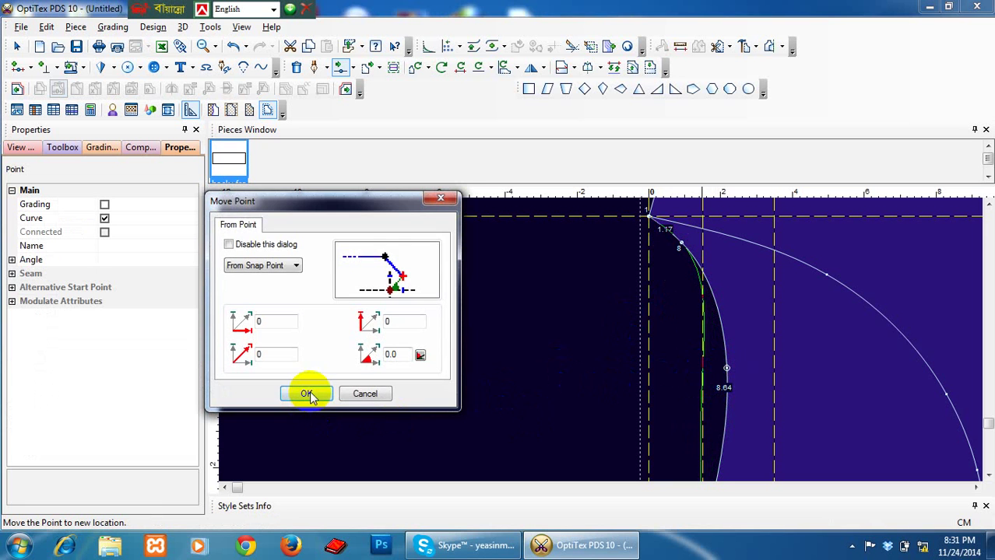
click(307, 393)
scroll(716, 450, up, 2)
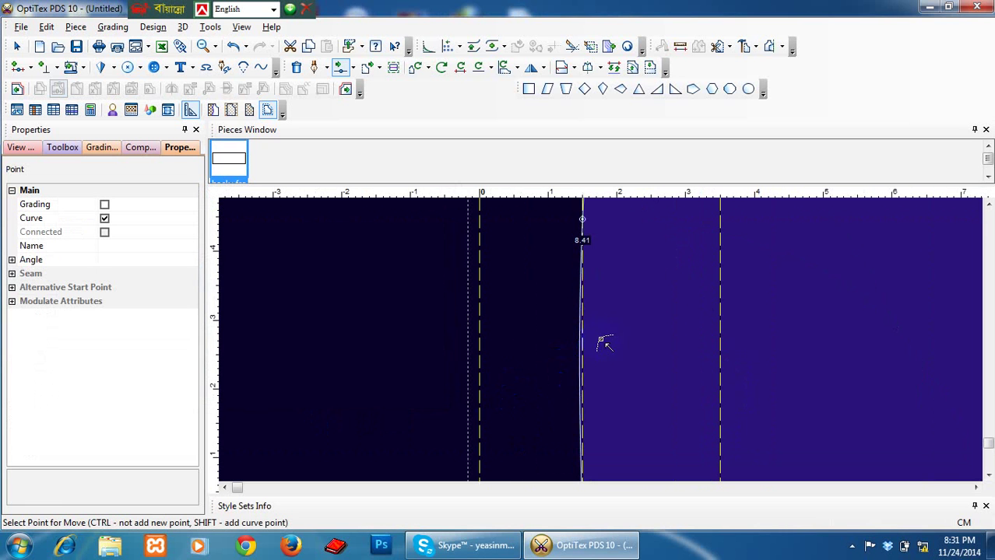
click(582, 361)
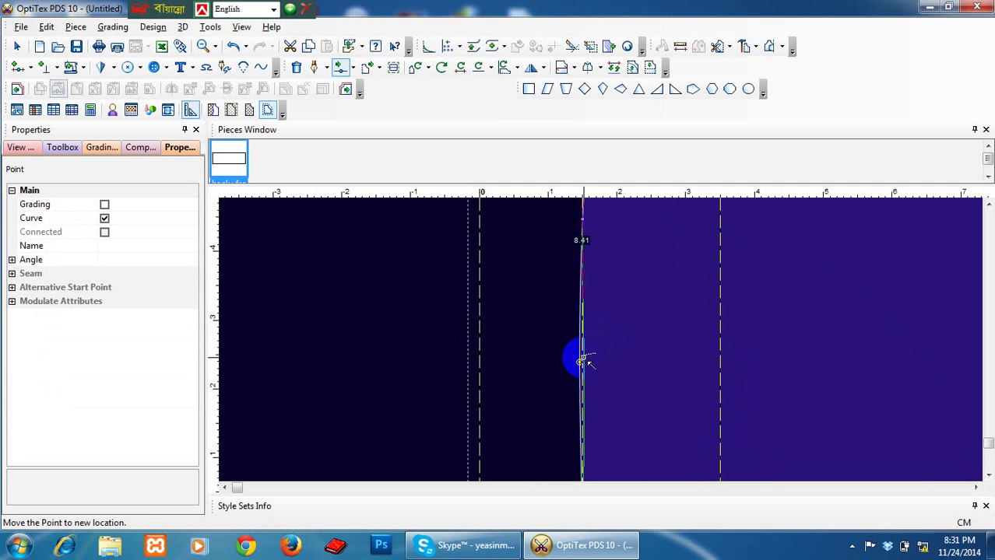
click(579, 357)
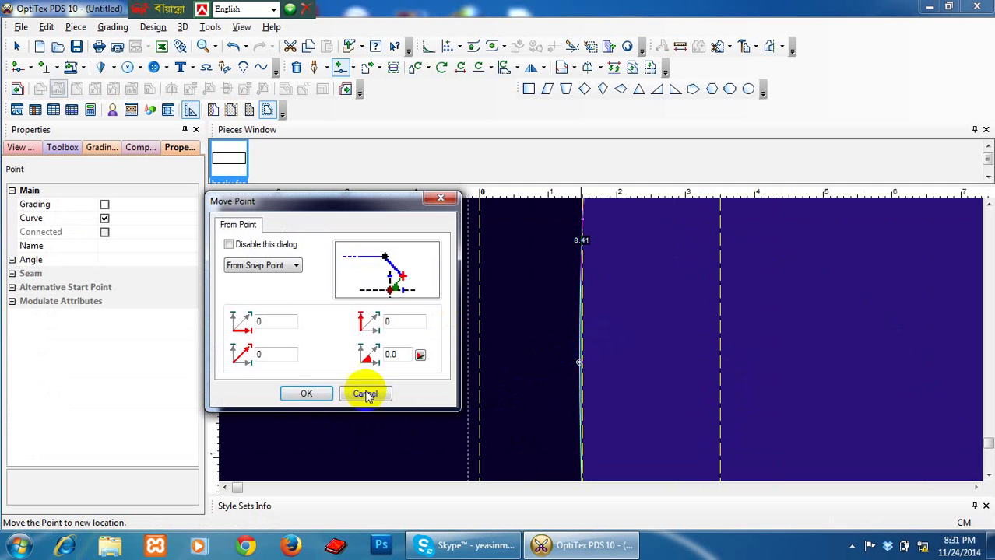
click(300, 393)
- Add a curve point on the upper part of the left contour curve and snap it onto the 1.5 cm vertical guide line
scroll(599, 333, down, 3)
scroll(595, 338, up, 3)
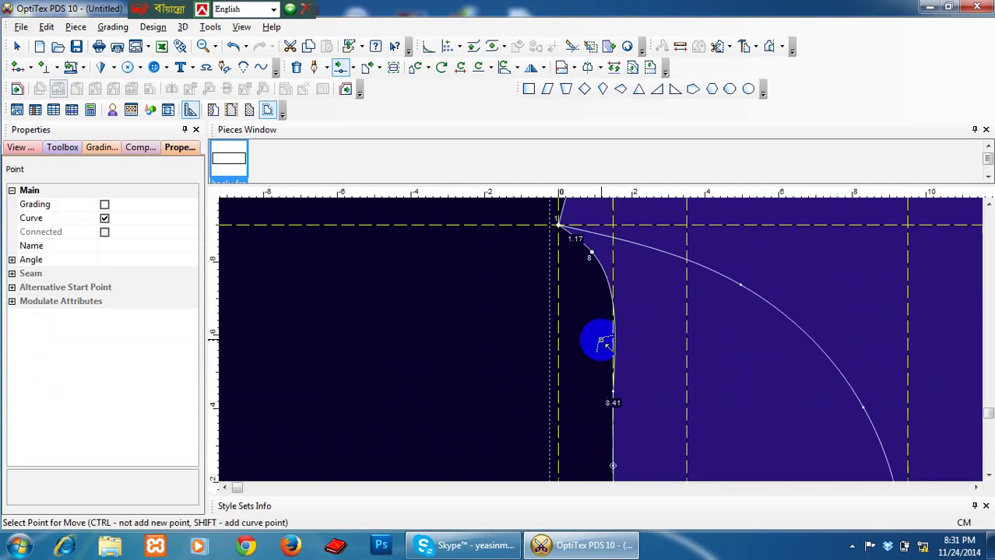
click(620, 340)
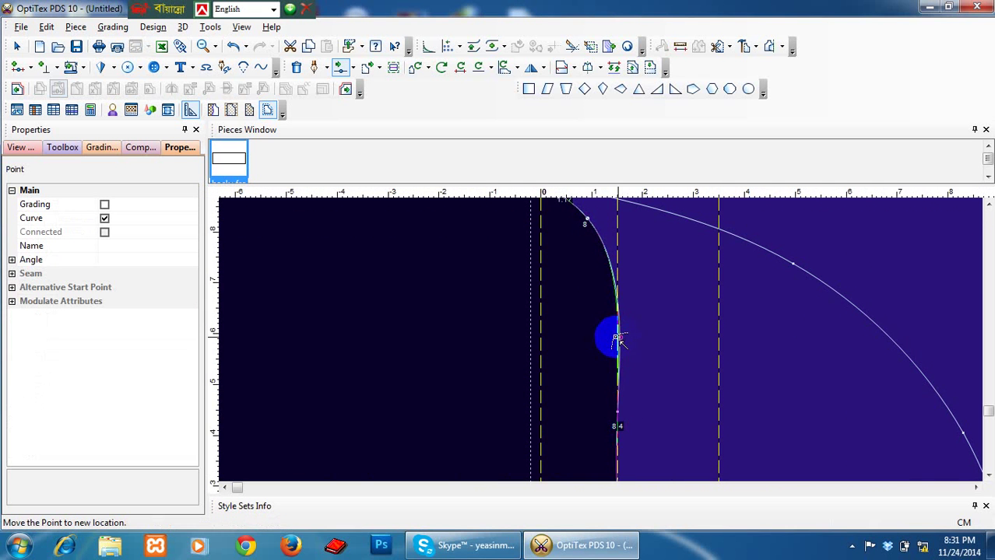
click(619, 339)
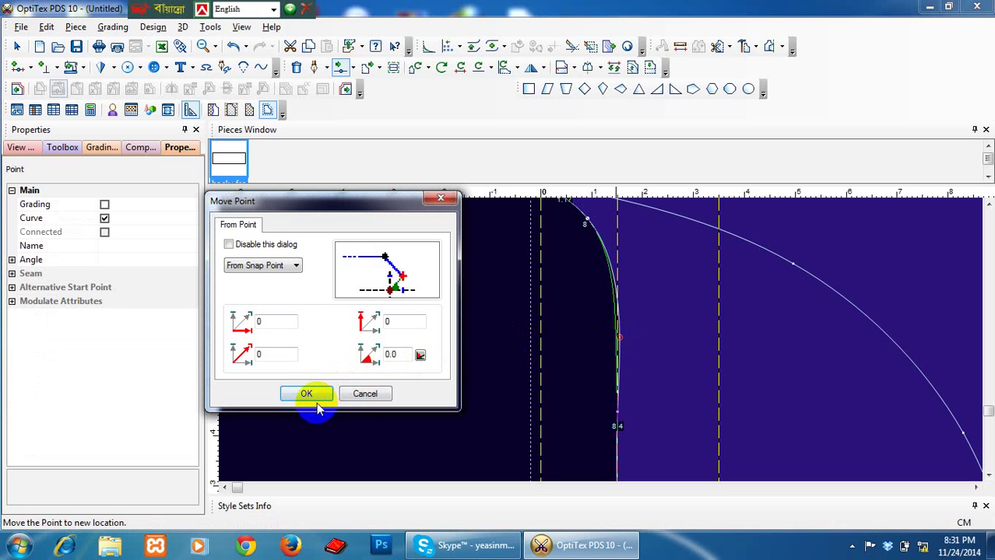
click(307, 393)
scroll(610, 337, down, 3)
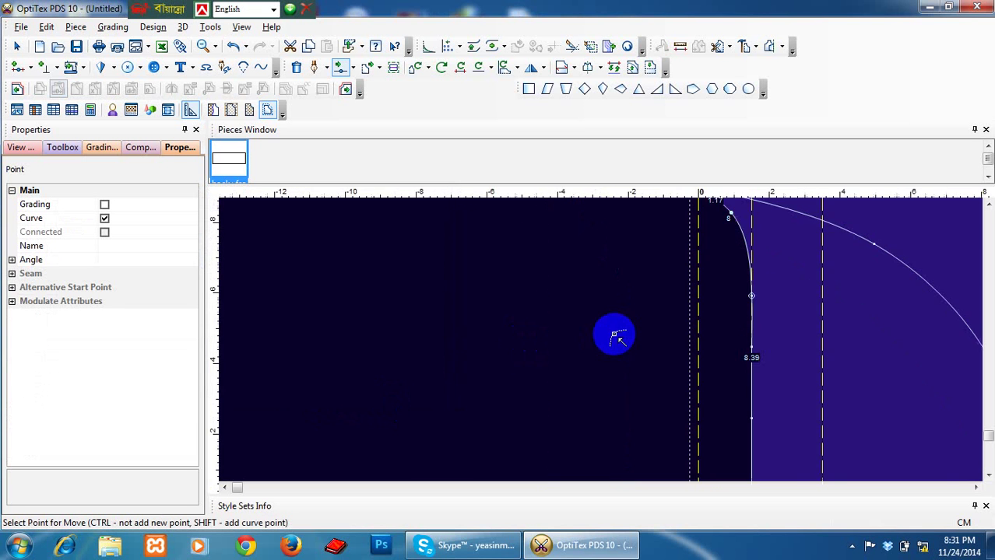
scroll(605, 338, down, 2)
scroll(644, 315, up, 2)
scroll(640, 333, down, 5)
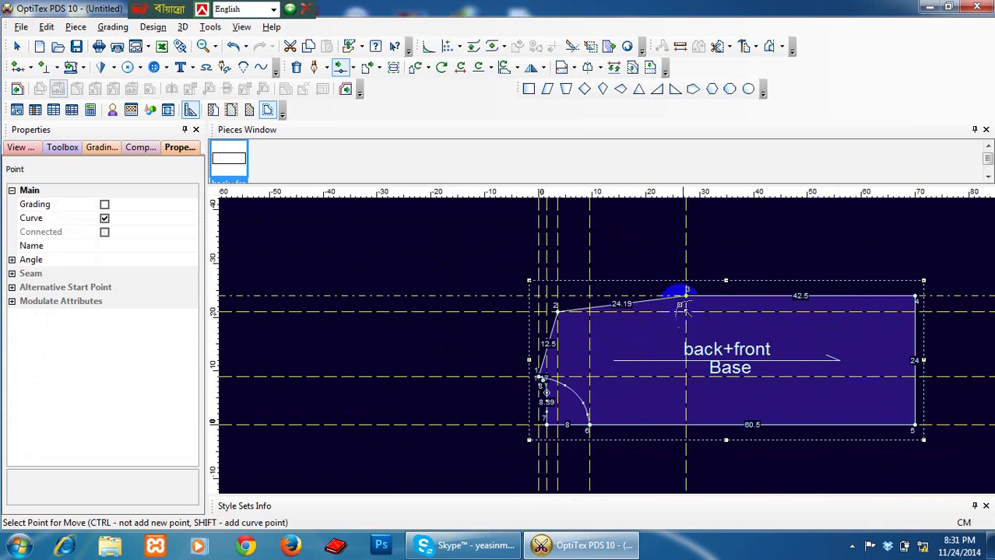
scroll(681, 295, up, 4)
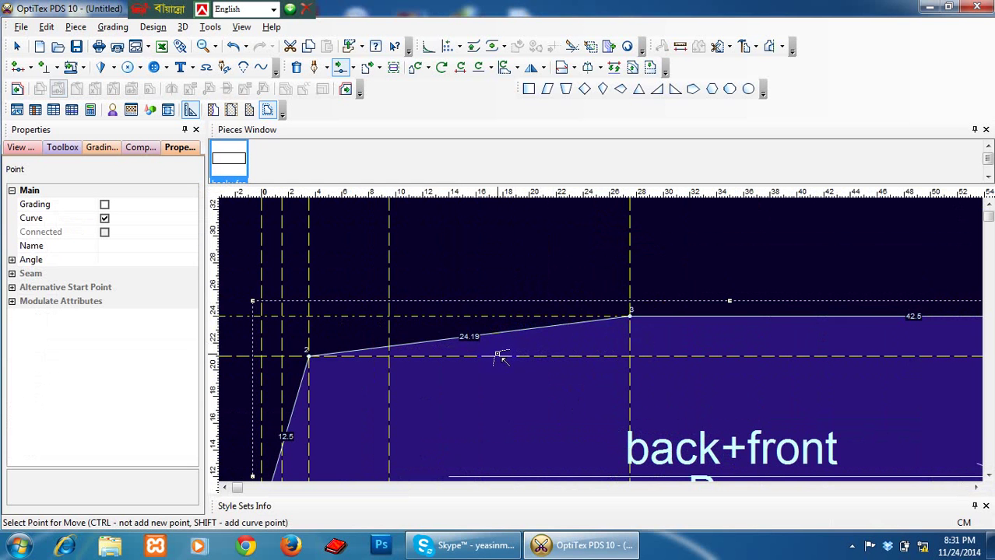
click(523, 339)
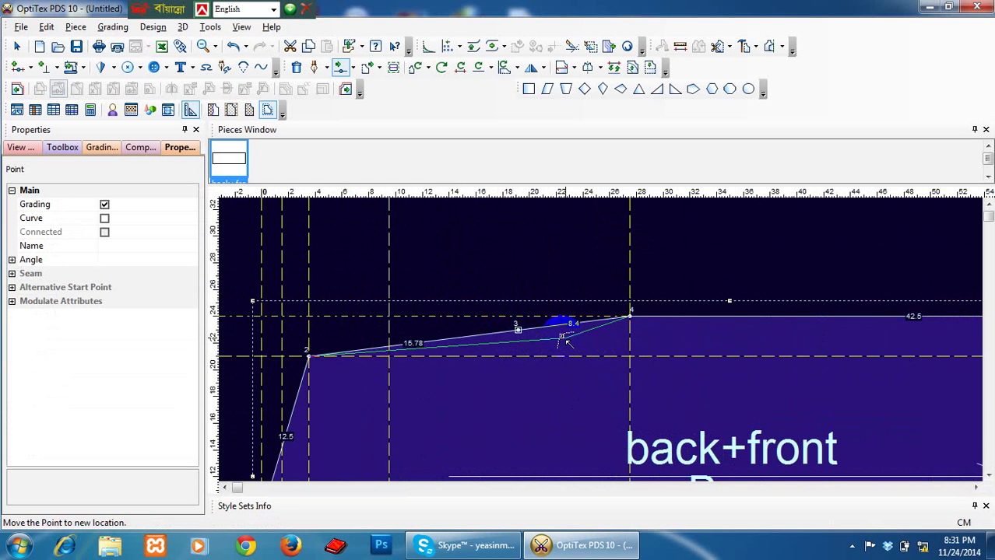
click(554, 337)
click(364, 394)
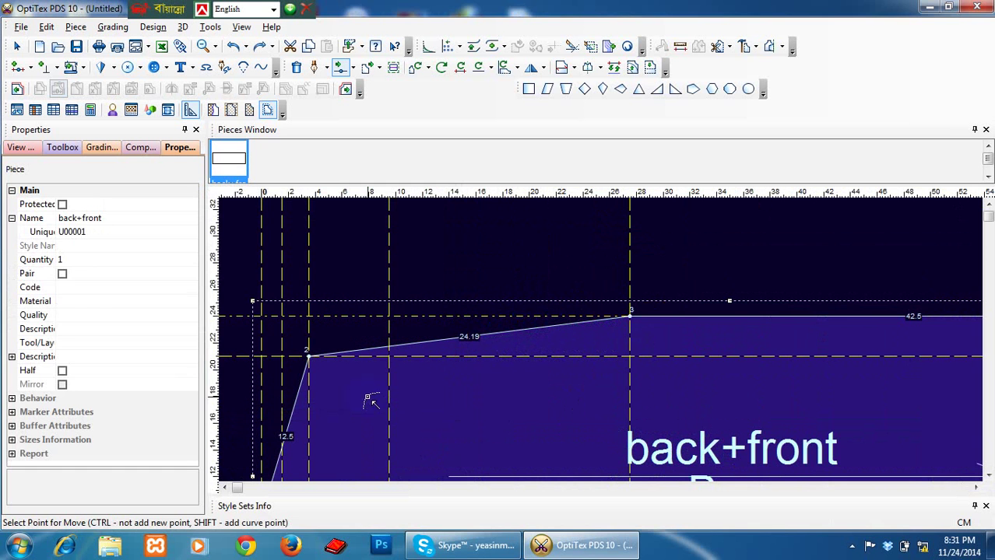
- Add a curve point on the 24.19 cm armhole edge and move it 6.61 cm horizontally and -1.04 cm vertically
shift+click(530, 337)
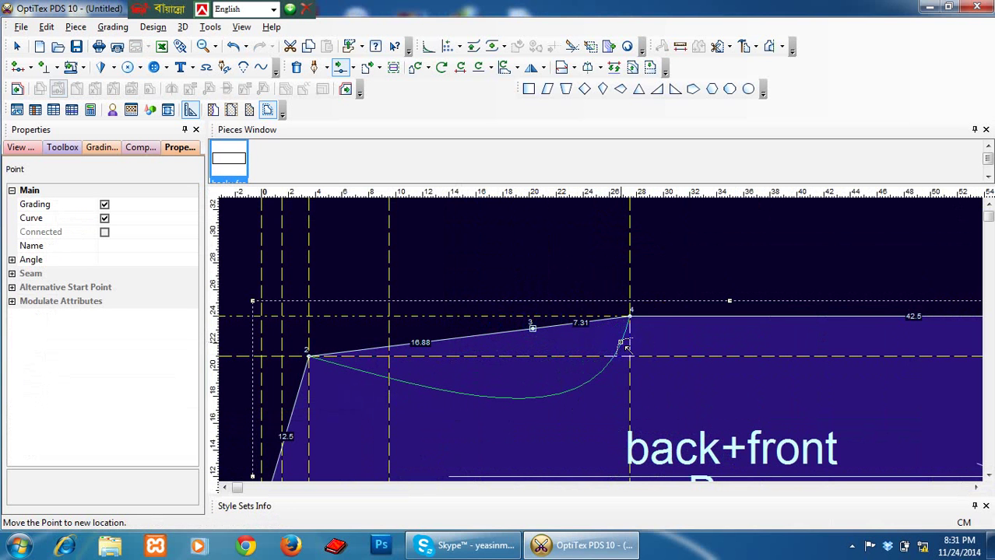
click(628, 346)
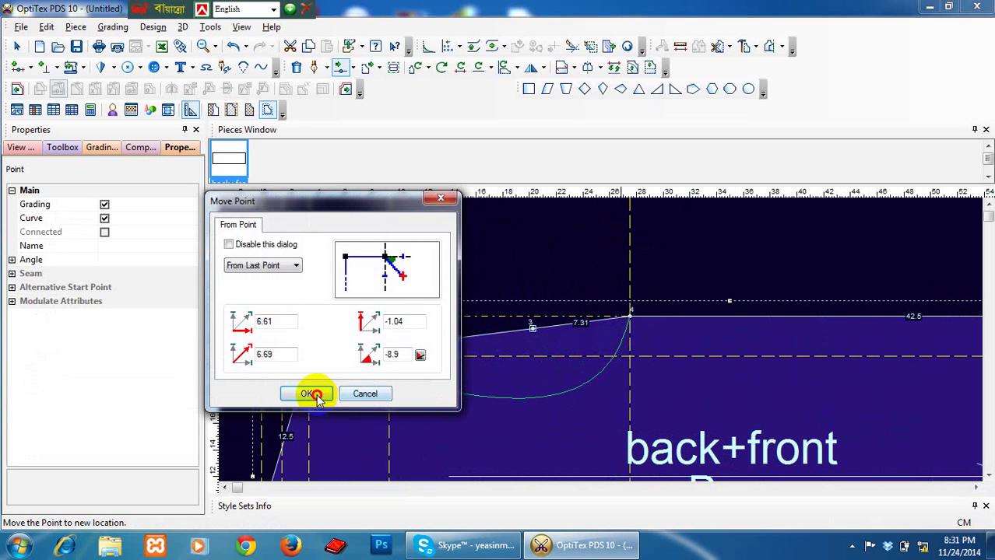
click(311, 393)
- Add two curve points along the sagging armhole curve and move them upward to make its long section shallower
click(546, 400)
drag(549, 405, 461, 377)
click(309, 390)
click(309, 390)
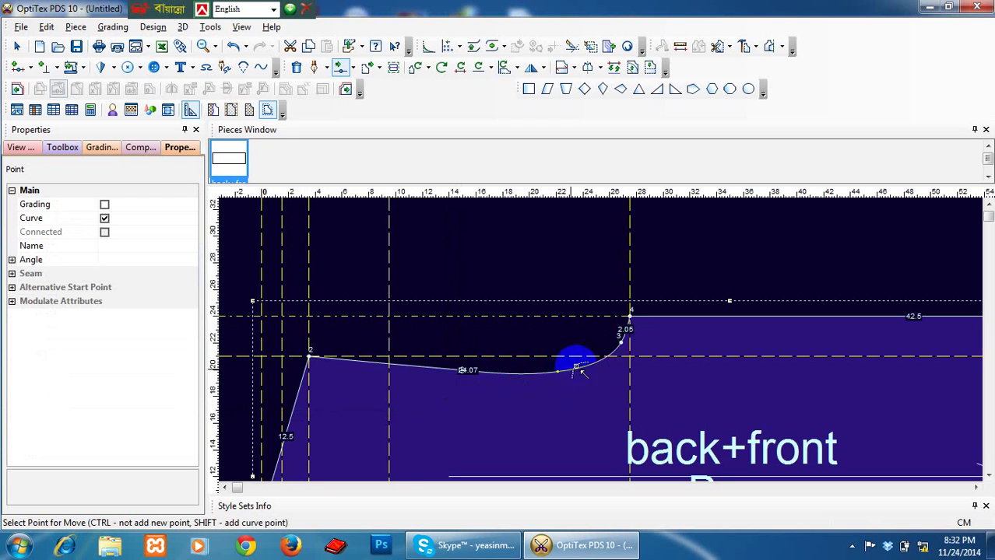
- Add a curve point near the armhole's tight bend and move it 0.36 cm horizontally and -0.04 cm vertically
scroll(576, 370, up, 3)
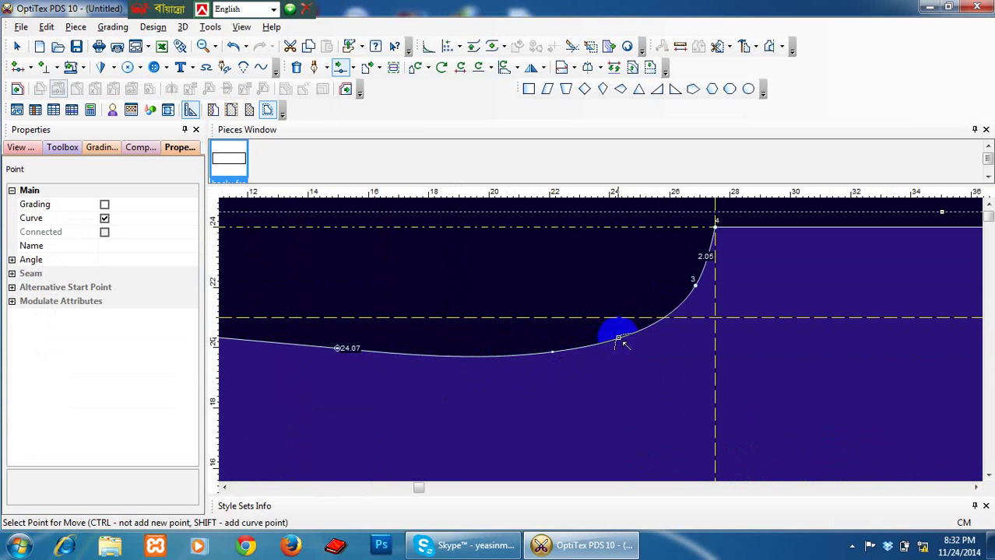
drag(620, 340, 637, 346)
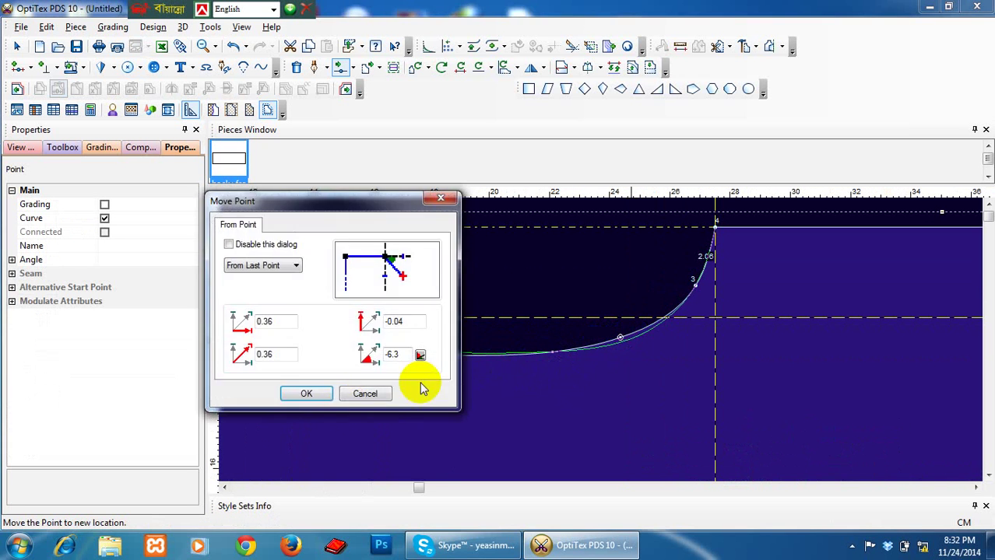
click(320, 392)
- Return to the Select tool and delete all vertical and horizontal guide lines around the piece
scroll(604, 338, down, 5)
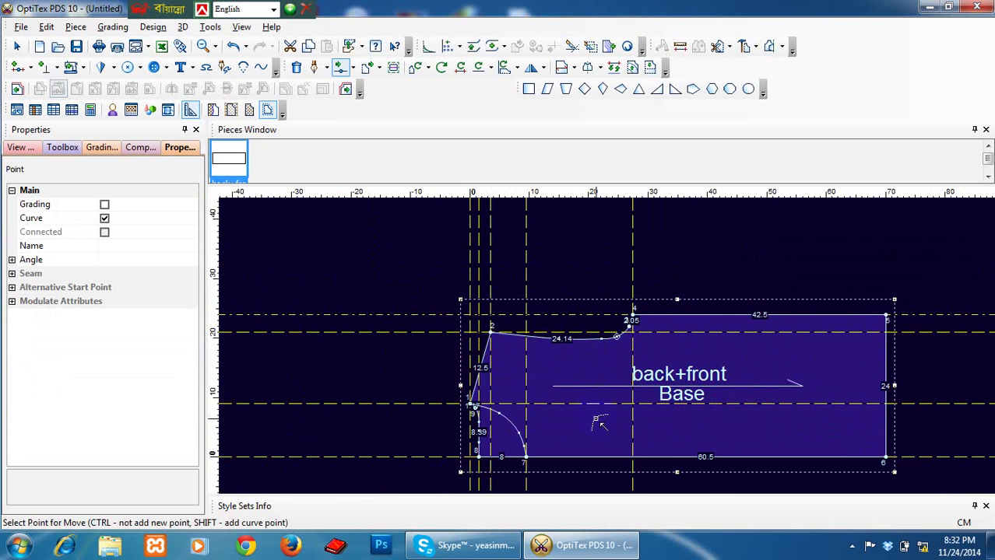
right_click(701, 261)
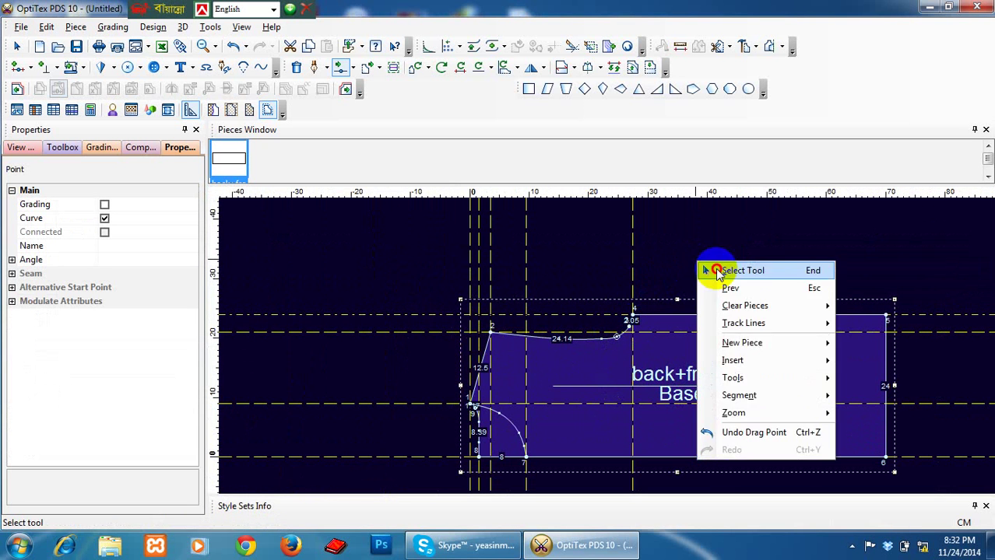
click(706, 269)
click(632, 281)
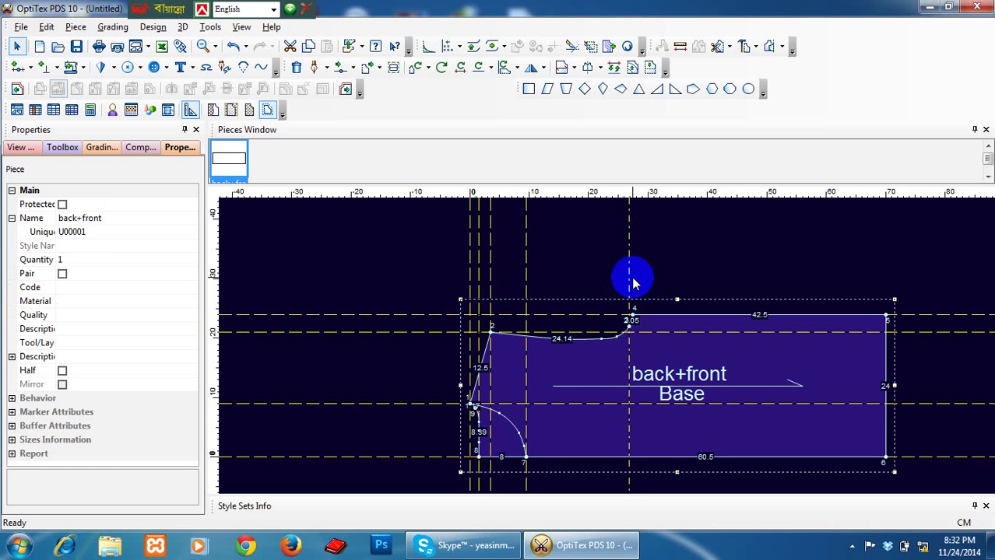
mouse_move(633, 282)
mouse_down()
mouse_move(537, 302)
mouse_move(488, 289)
mouse_move(480, 298)
mouse_up()
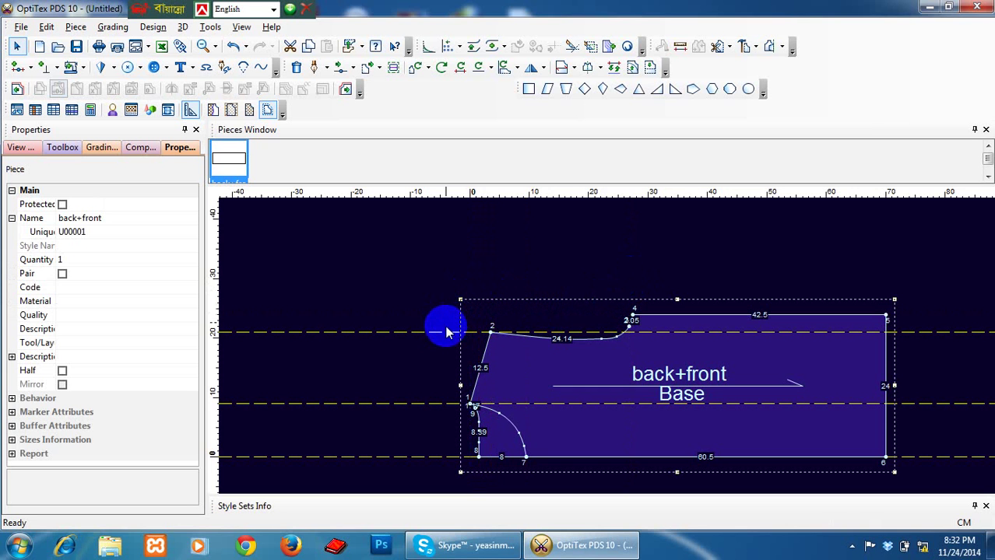
mouse_move(448, 337)
mouse_down()
mouse_move(428, 402)
mouse_move(429, 373)
mouse_move(450, 475)
mouse_move(440, 463)
mouse_up()
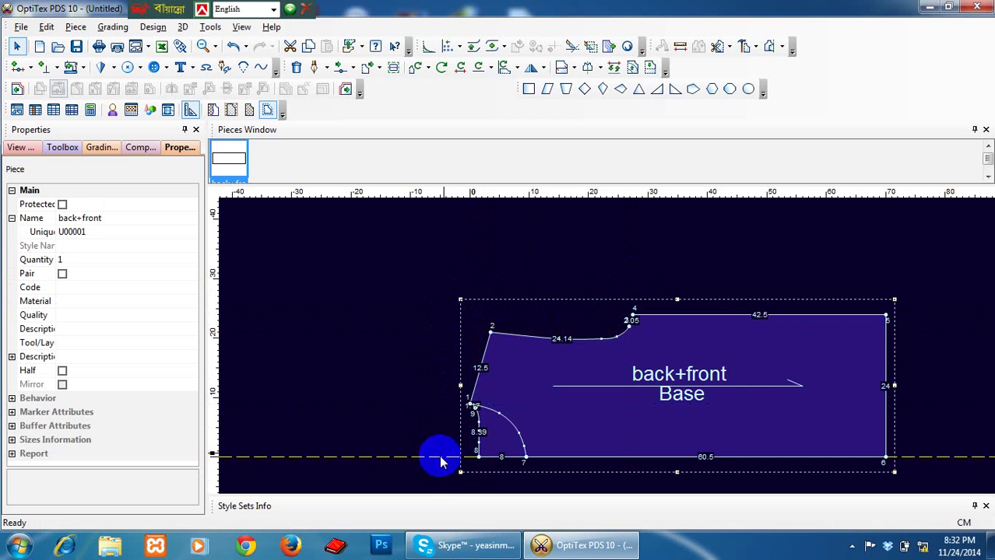
key(Delete)
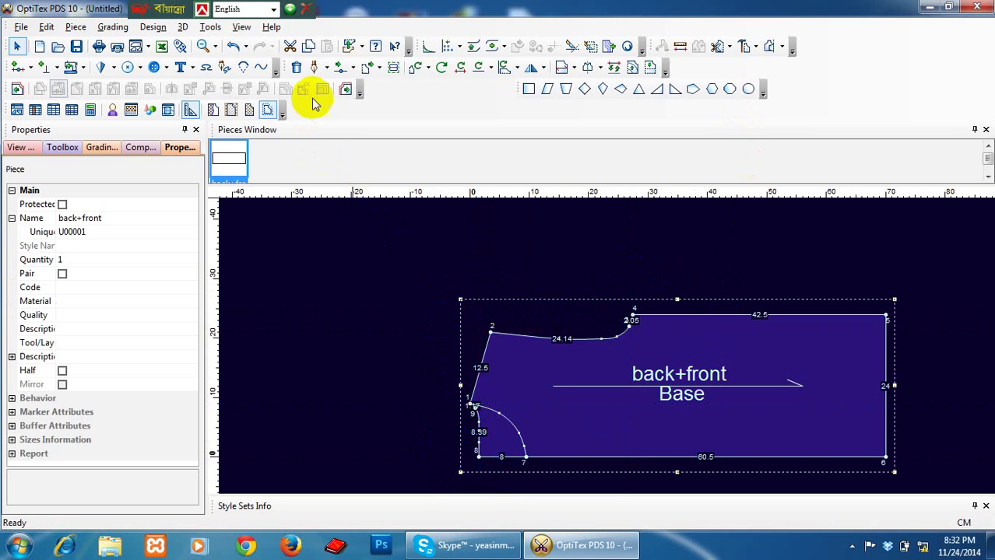
- Move the upper curve point of the internal curve -0.08 cm horizontally and -0.47 cm vertically
click(341, 72)
scroll(595, 333, up, 4)
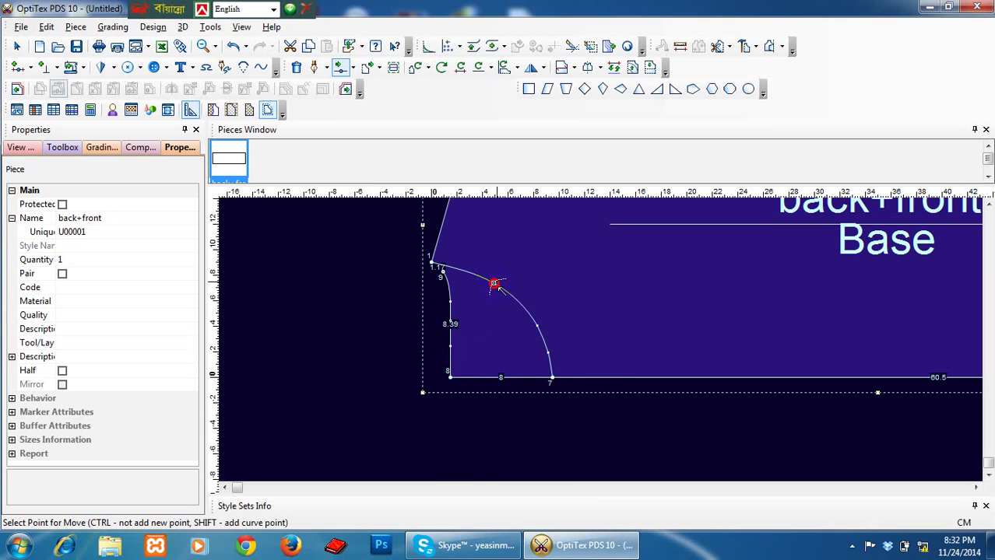
click(494, 285)
click(498, 294)
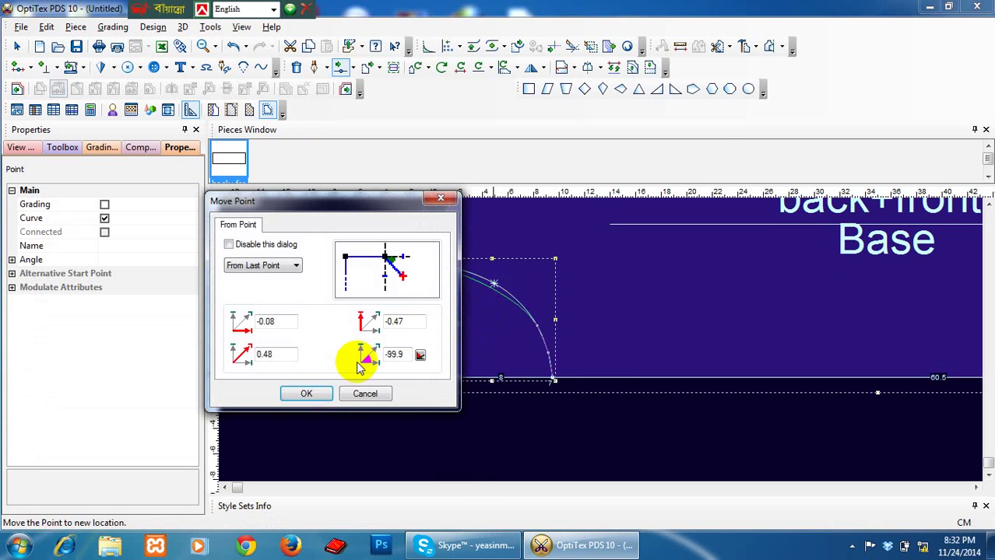
click(308, 390)
- Move the middle curve point of the internal curve slightly toward the piece's left edge
click(535, 326)
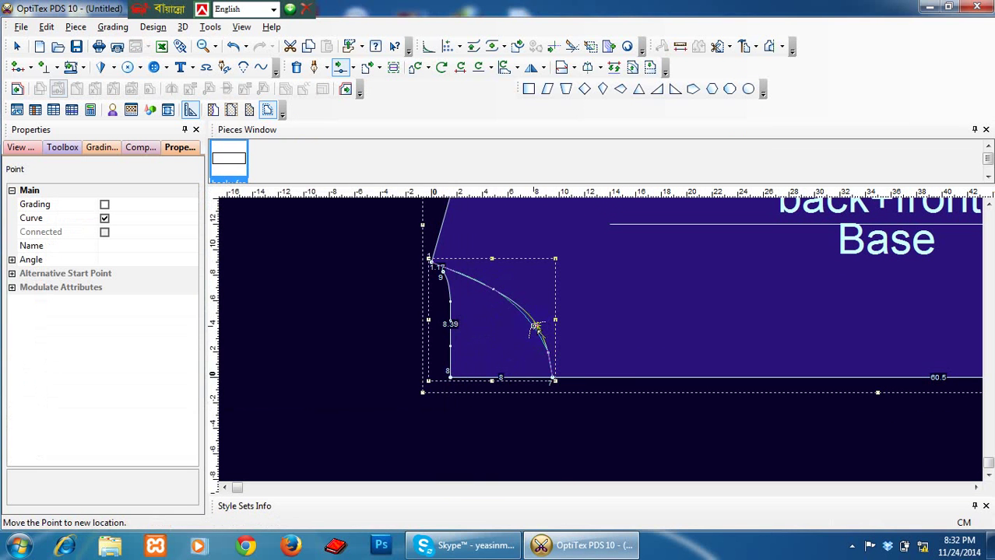
click(536, 326)
click(295, 393)
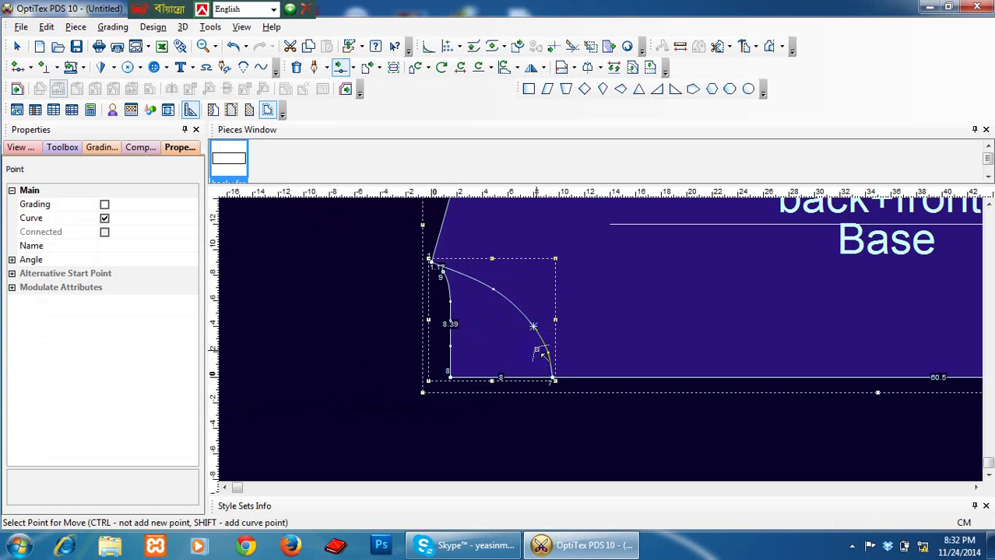
scroll(607, 347, down, 4)
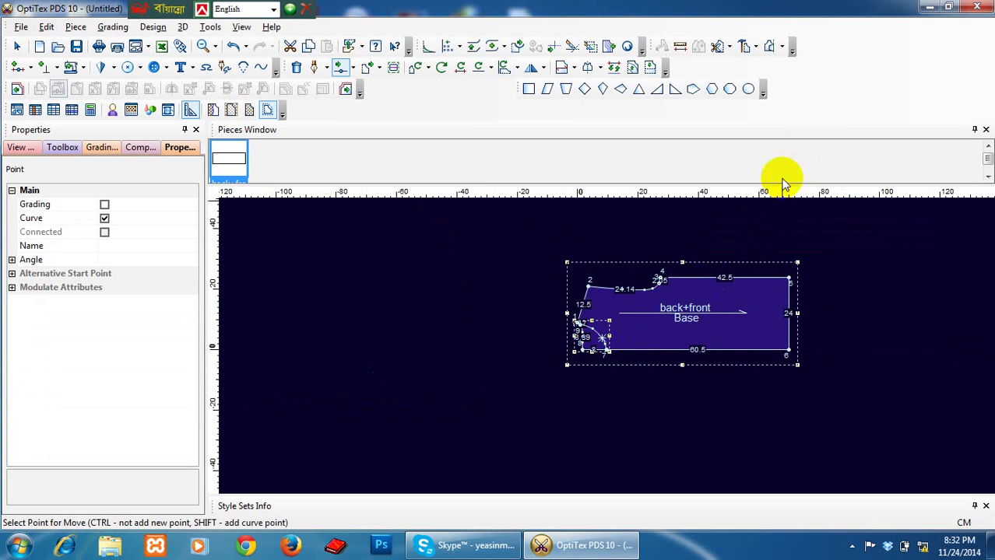
click(745, 46)
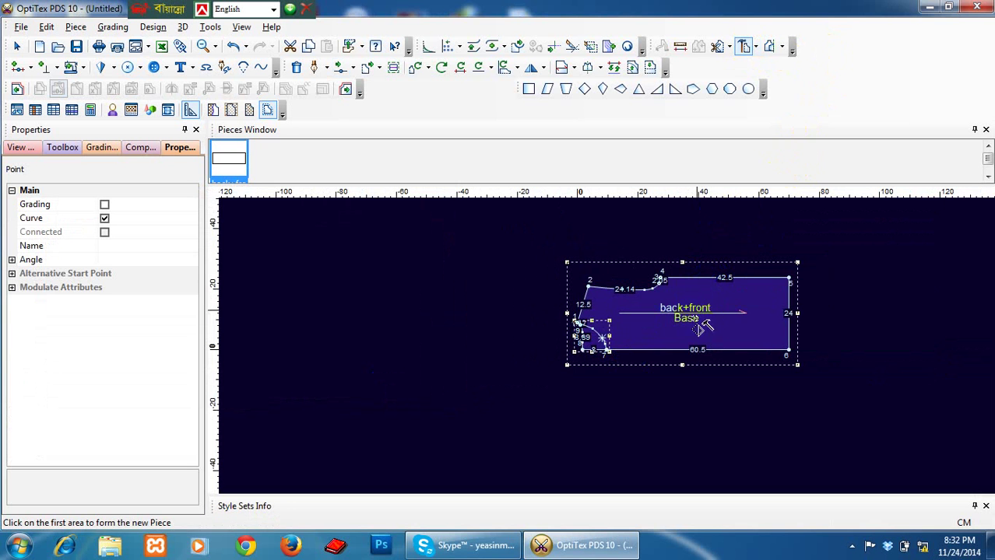
click(695, 330)
right_click(573, 228)
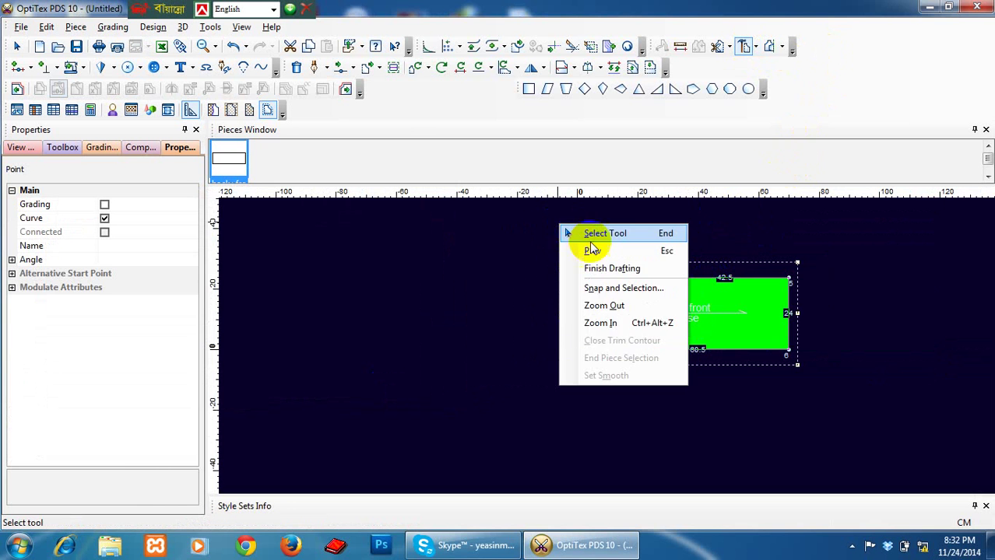
click(584, 247)
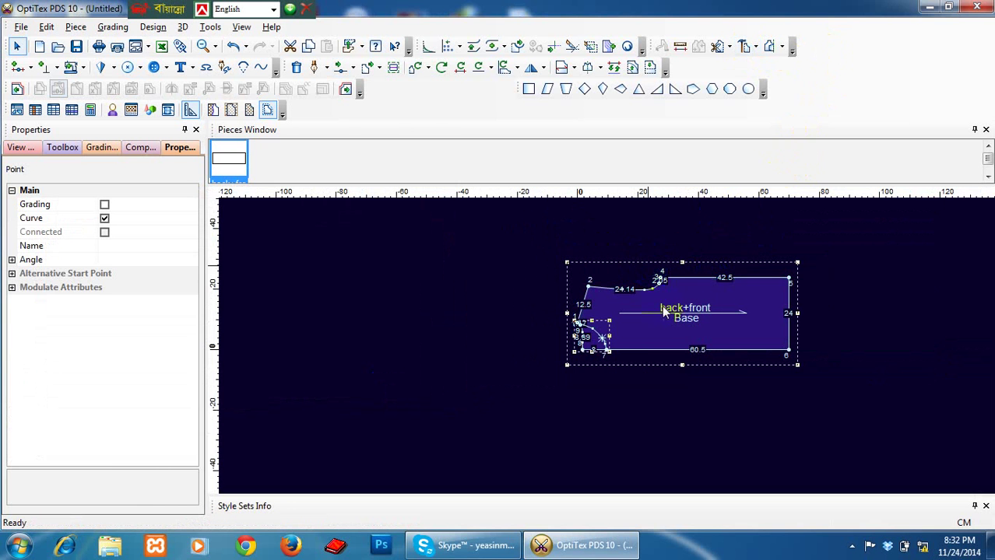
- Add a 1 cm seam allowance around the back+front piece, covering every edge except the straight 24 cm hem edge
click(71, 70)
scroll(607, 350, up, 3)
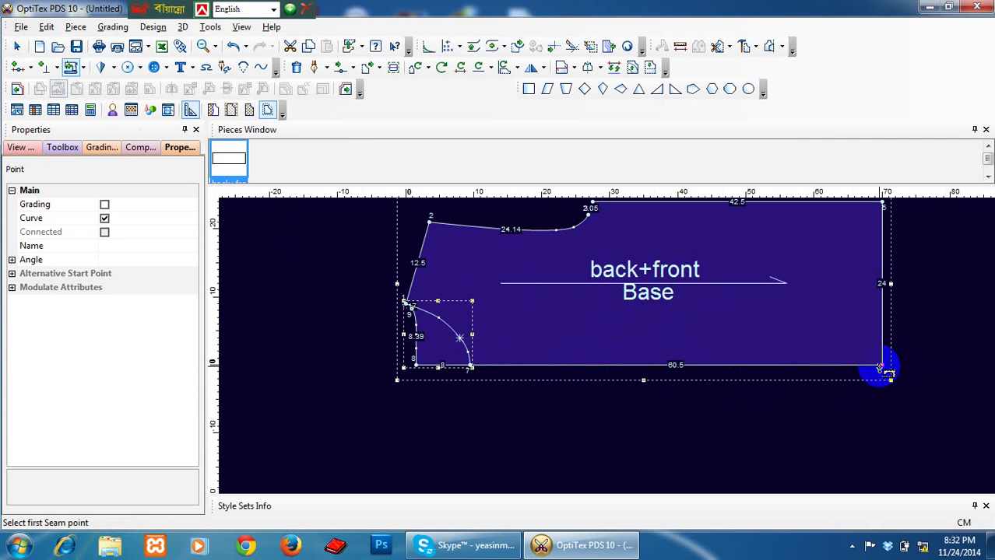
click(884, 366)
scroll(621, 326, down, 2)
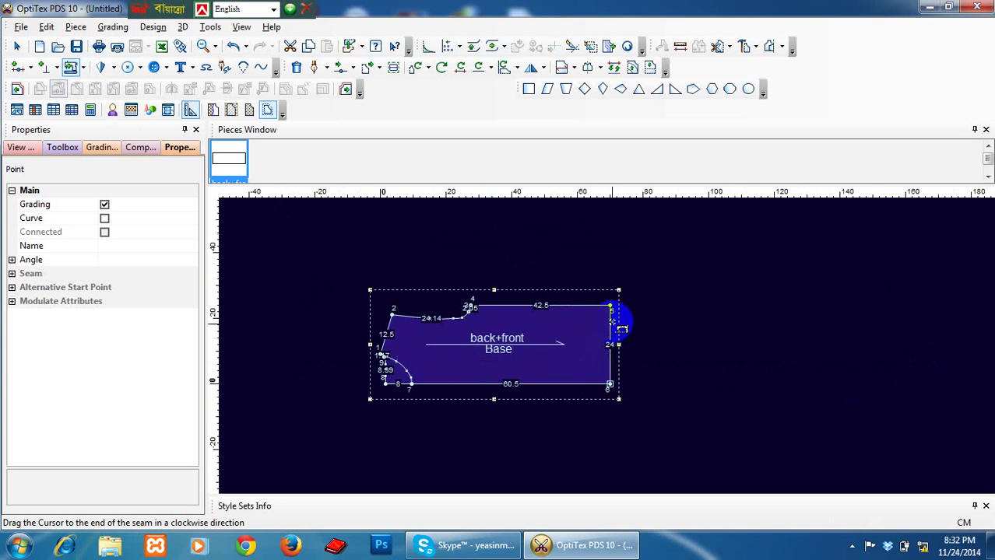
click(611, 306)
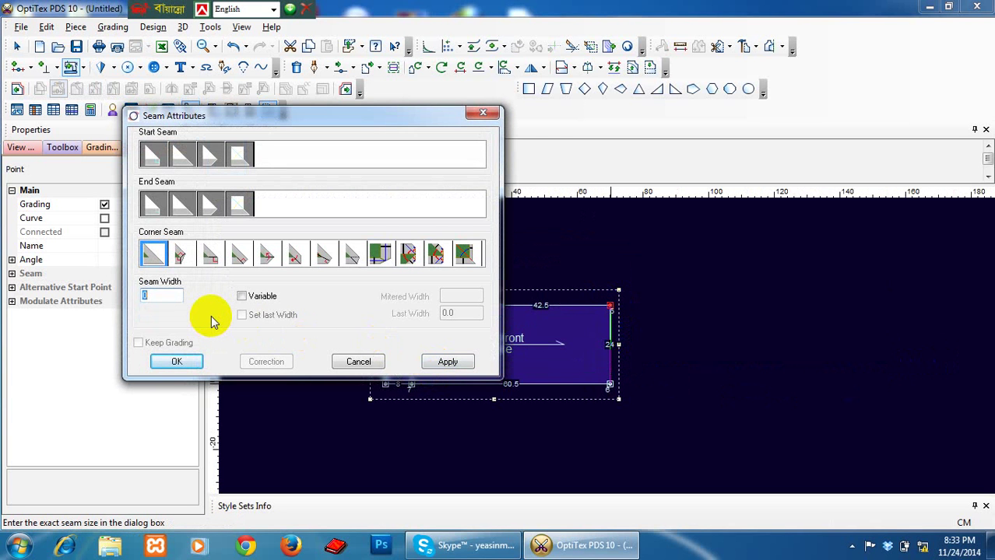
text(1)
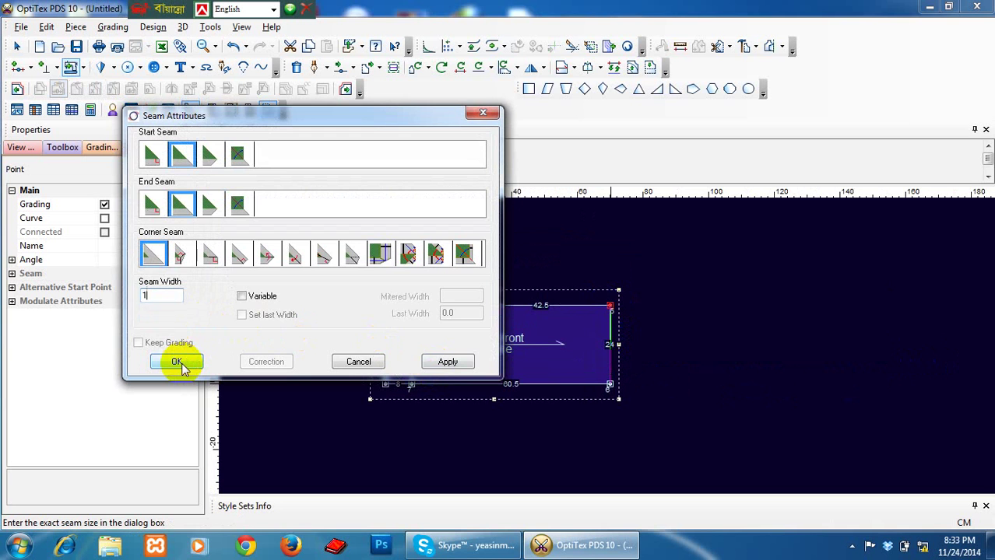
click(178, 363)
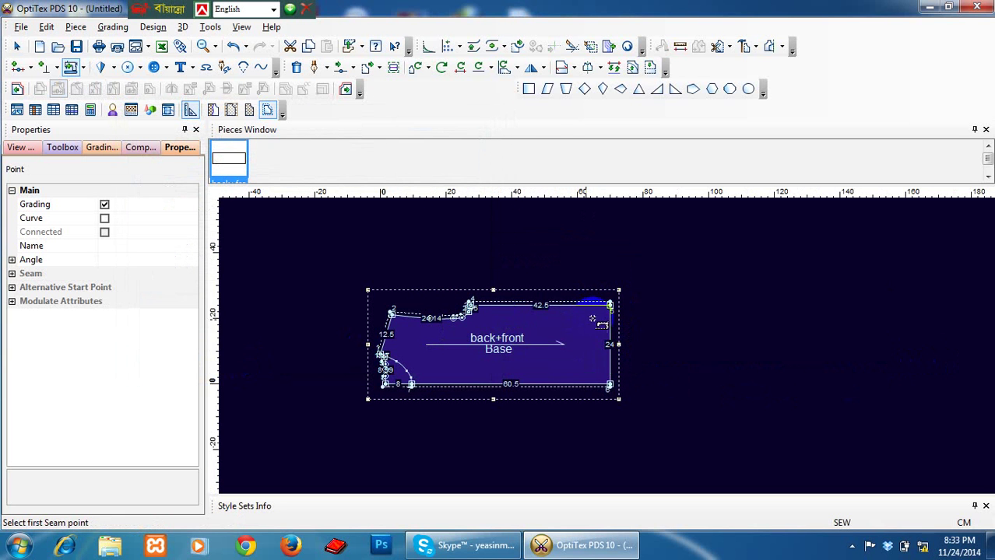
- Add a 2.5 cm seam allowance along the 24 cm hem edge of the back+front piece
drag(611, 305, 611, 383)
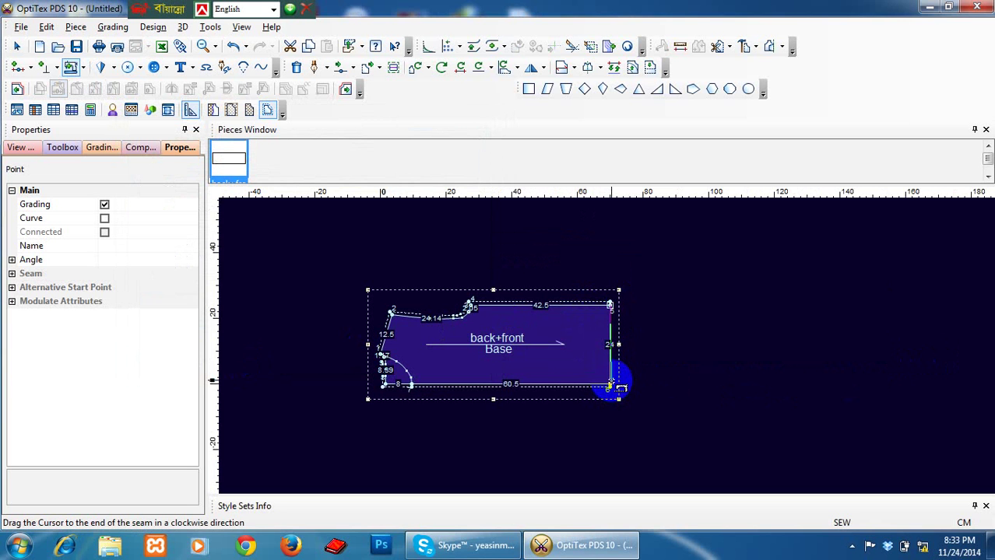
drag(611, 386, 612, 392)
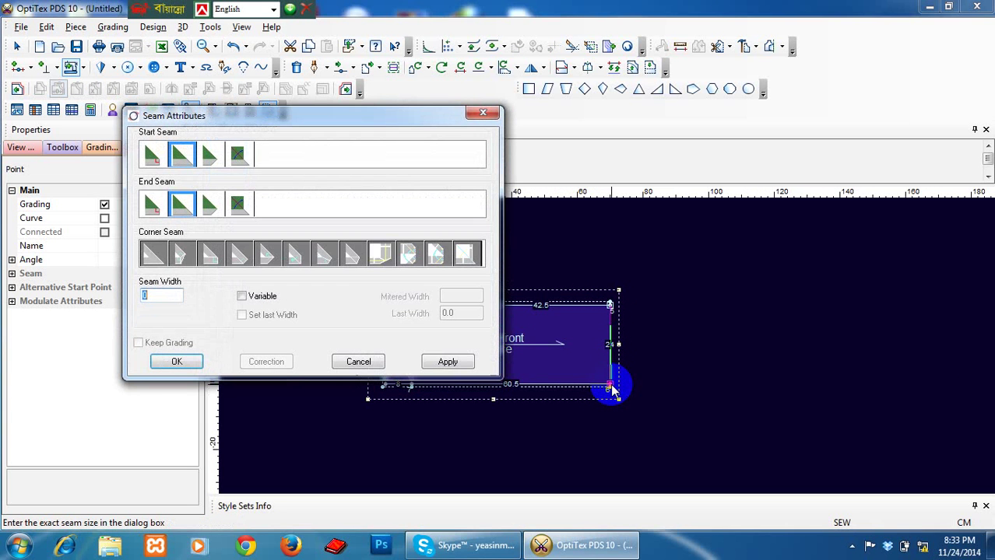
text(2.5)
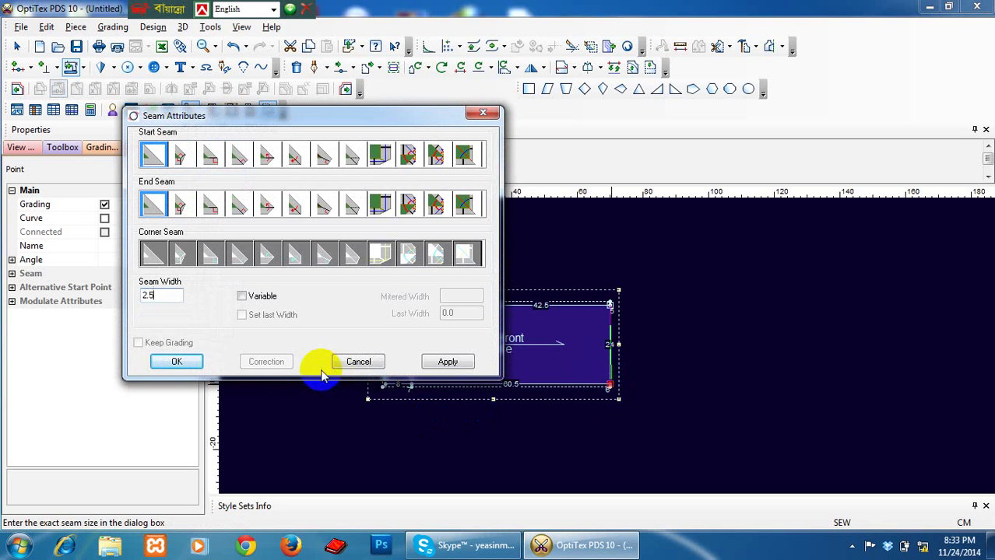
click(179, 365)
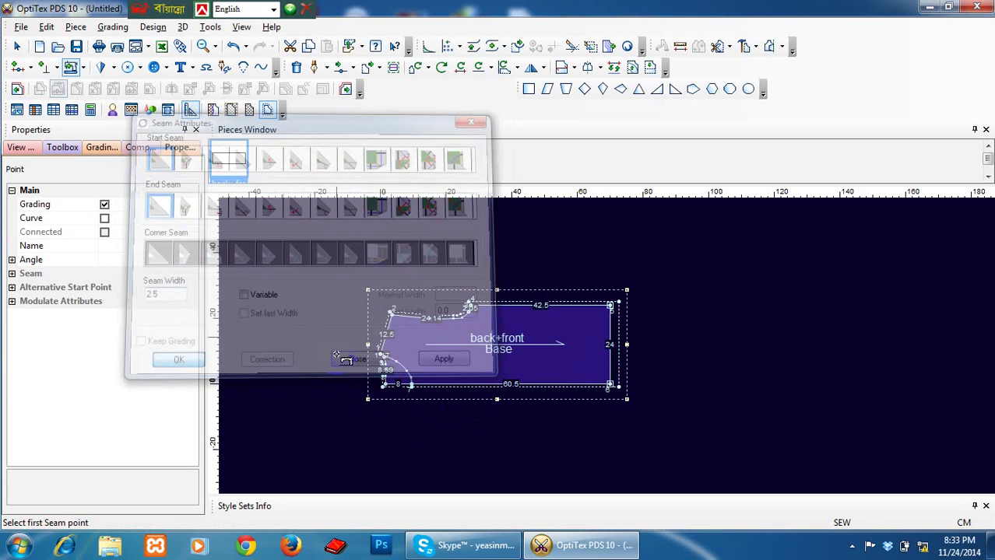
- Build a new piece from the main area bounded by the internal neck curve and place it beside the back+front piece
click(744, 55)
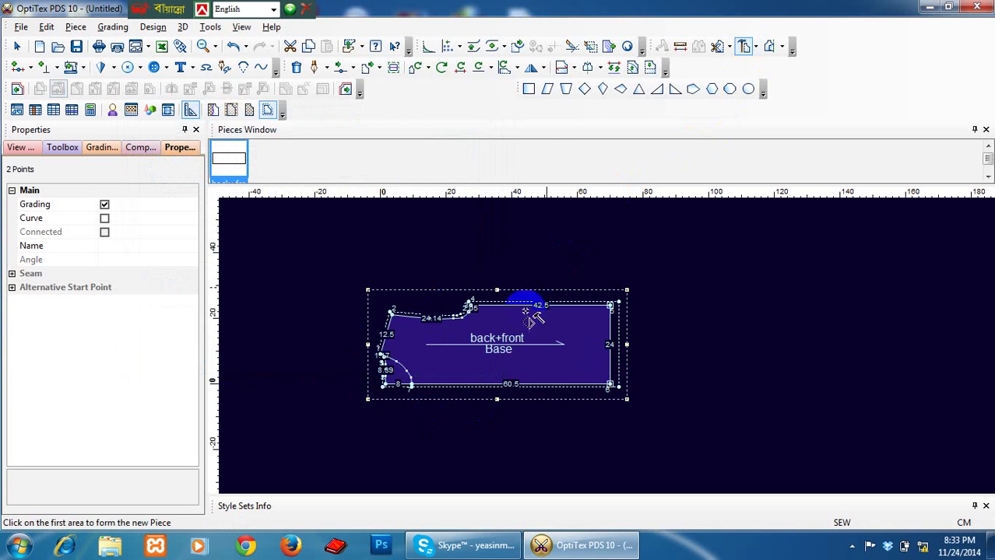
click(529, 354)
click(530, 356)
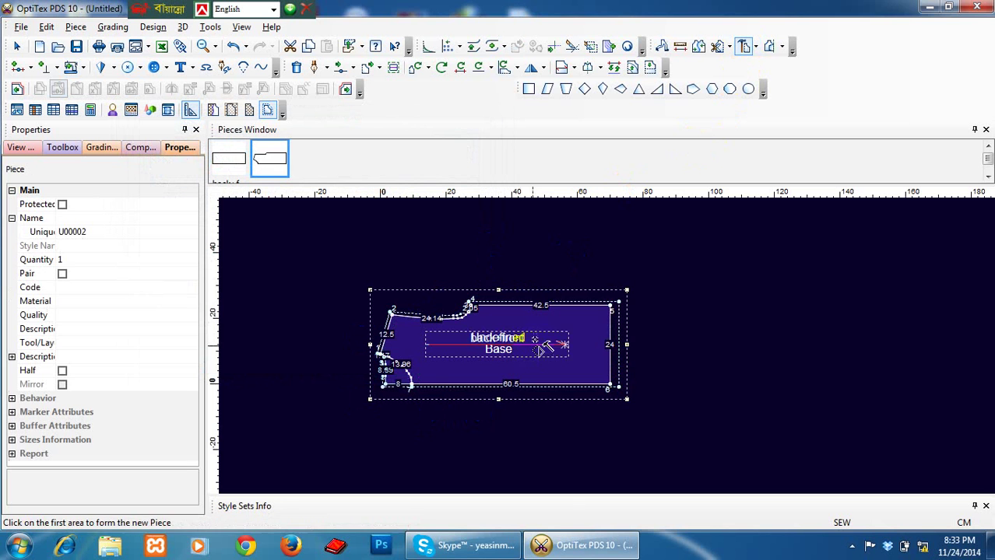
click(818, 401)
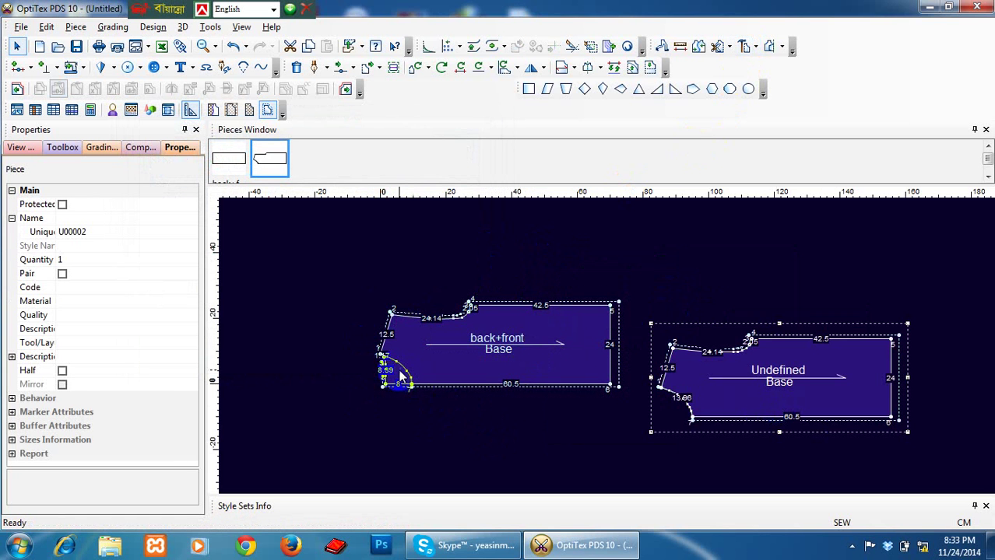
- Delete the internal neck curve from the back+front piece along with the leftover point where it met the long straight edge
scroll(393, 365, up, 2)
click(603, 329)
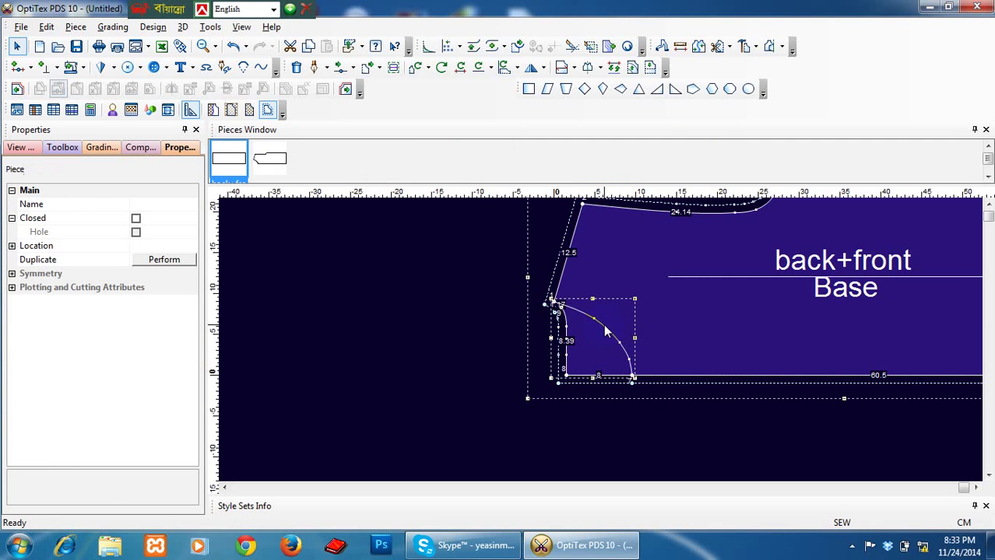
key(Delete)
click(643, 388)
click(631, 378)
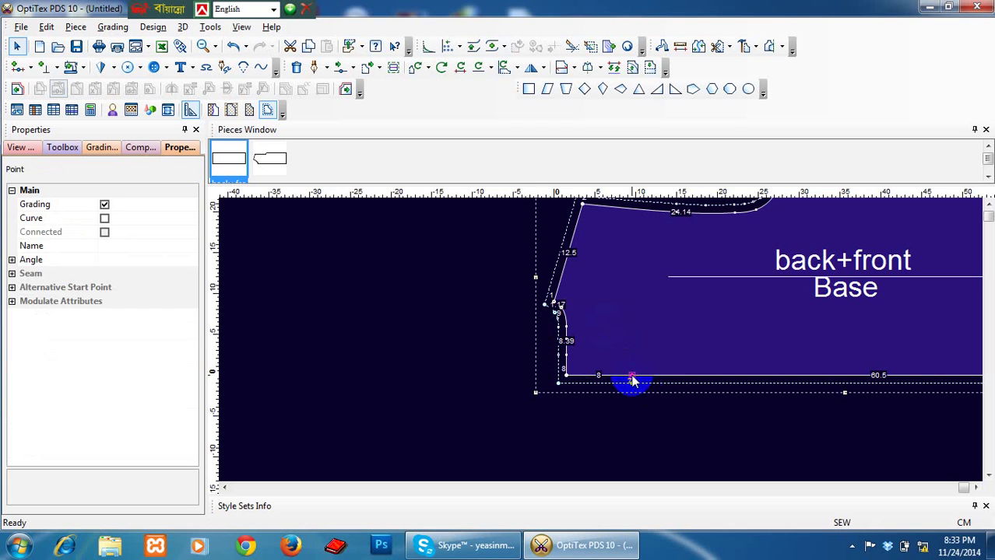
click(664, 399)
- Set the seam width to 0 along the long straight 68.5 cm edge of the back+front piece
scroll(594, 338, down, 3)
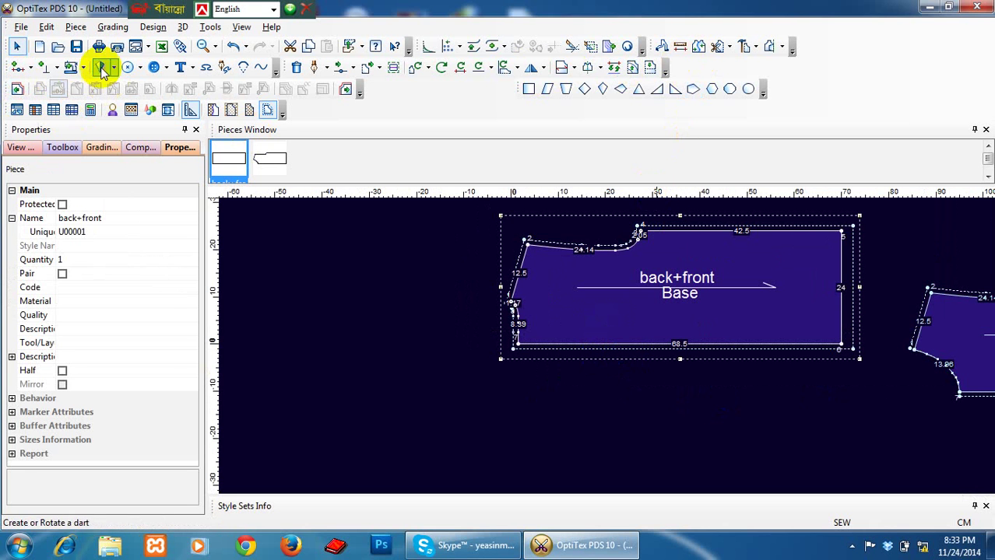
click(71, 66)
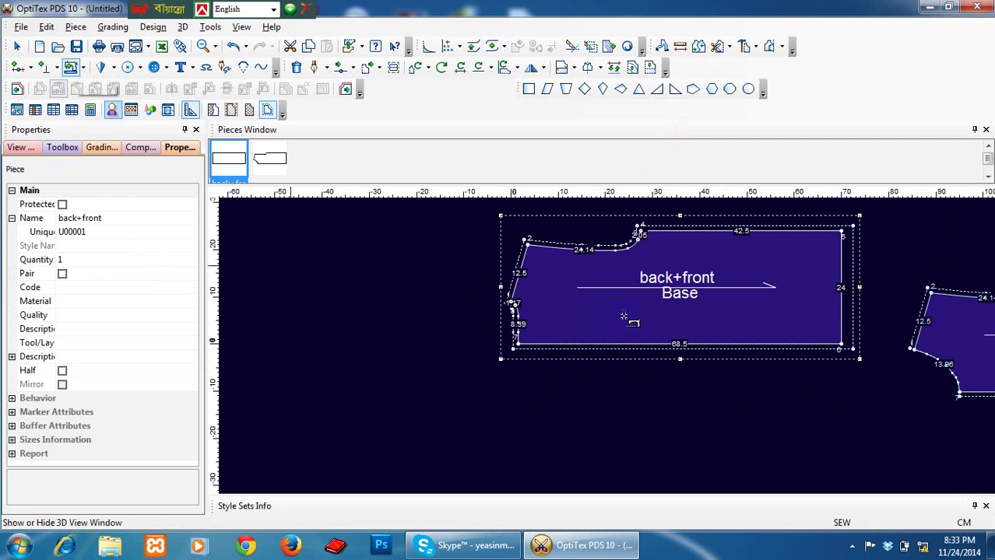
click(841, 345)
drag(516, 348, 515, 341)
text(0)
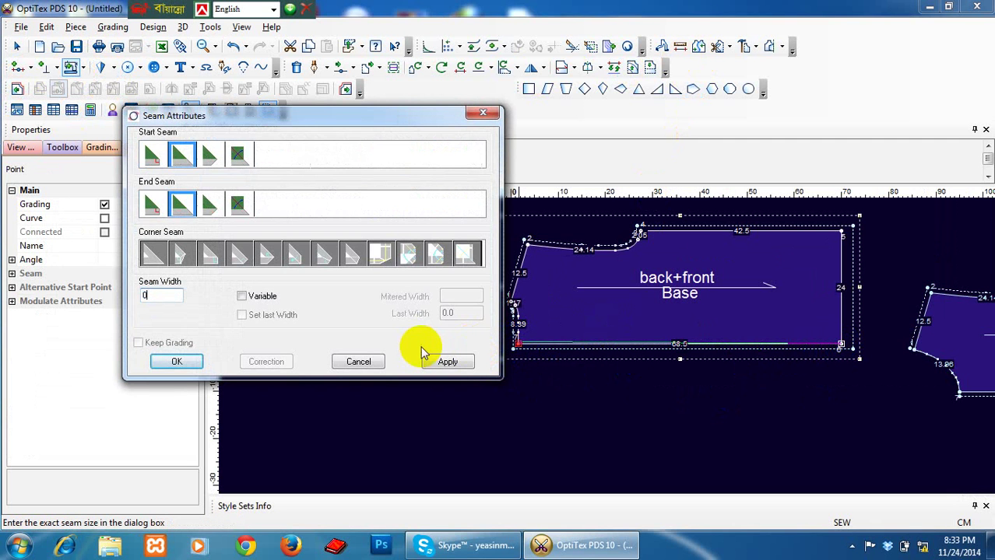
key(Return)
- Add a 1 cm seam allowance along the new piece's neck curve and return to the Select tool
scroll(769, 338, down, 3)
scroll(770, 339, up, 3)
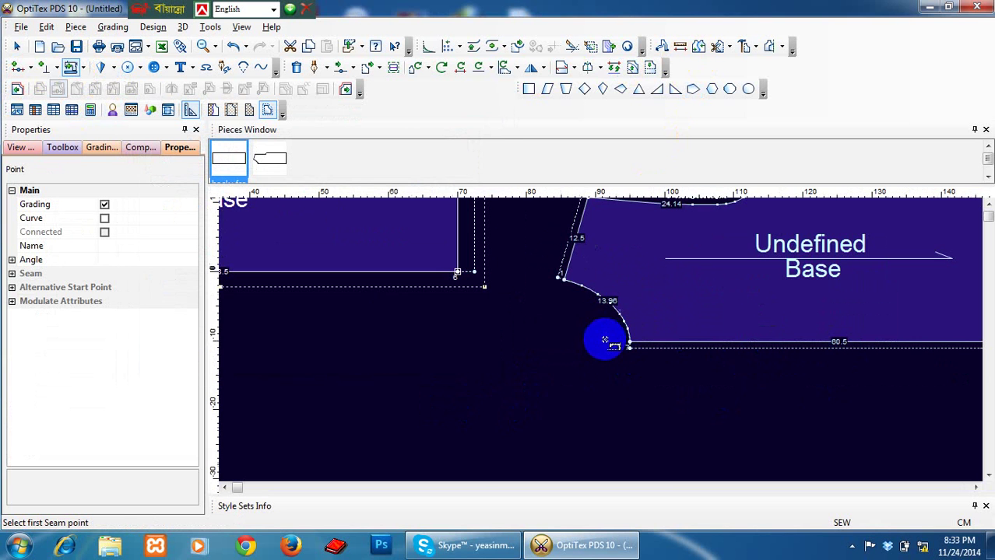
drag(627, 345, 561, 278)
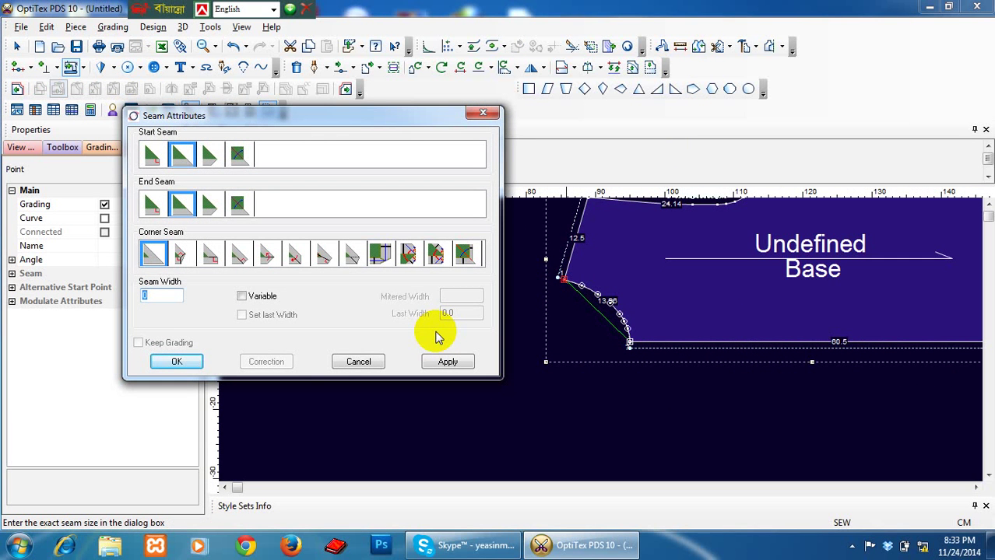
text(1)
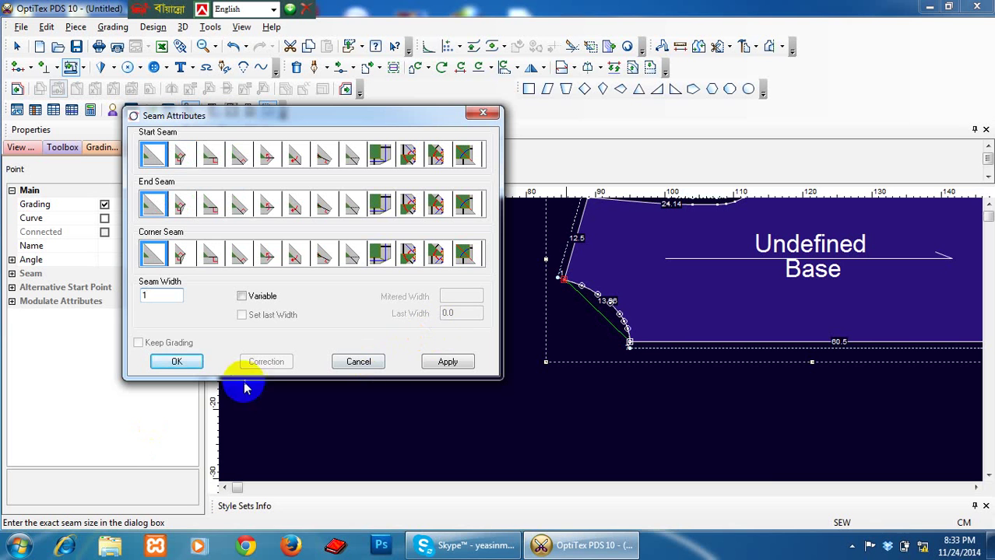
click(178, 362)
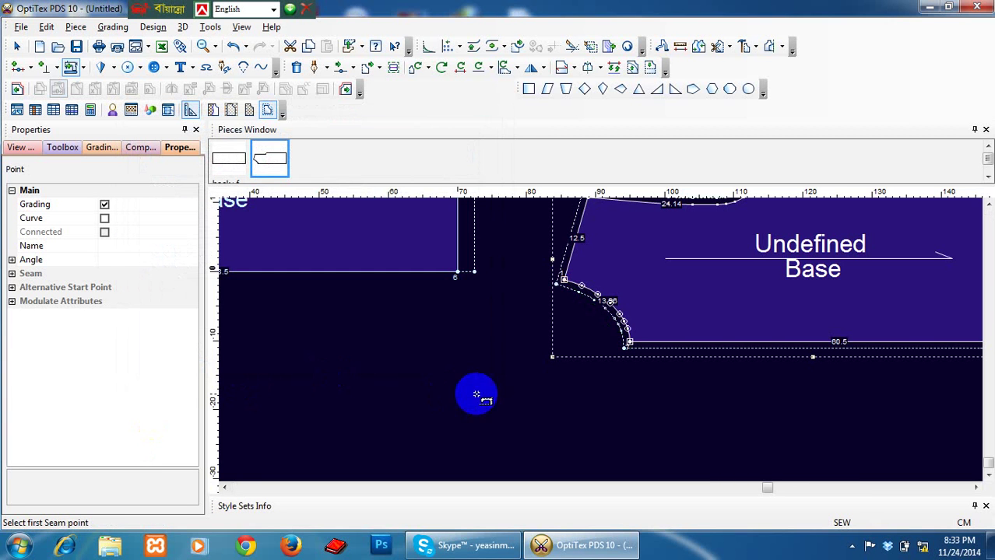
scroll(667, 351, down, 3)
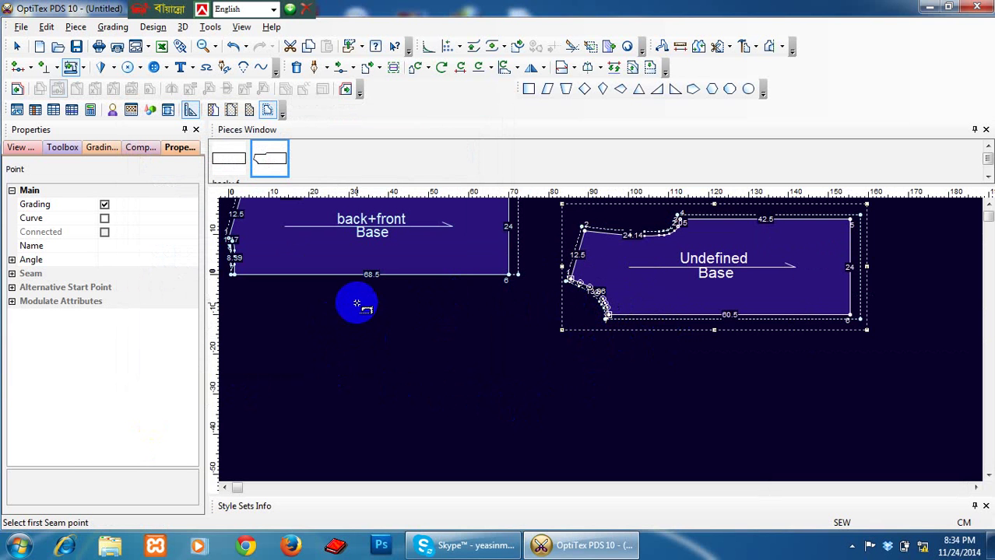
right_click(407, 333)
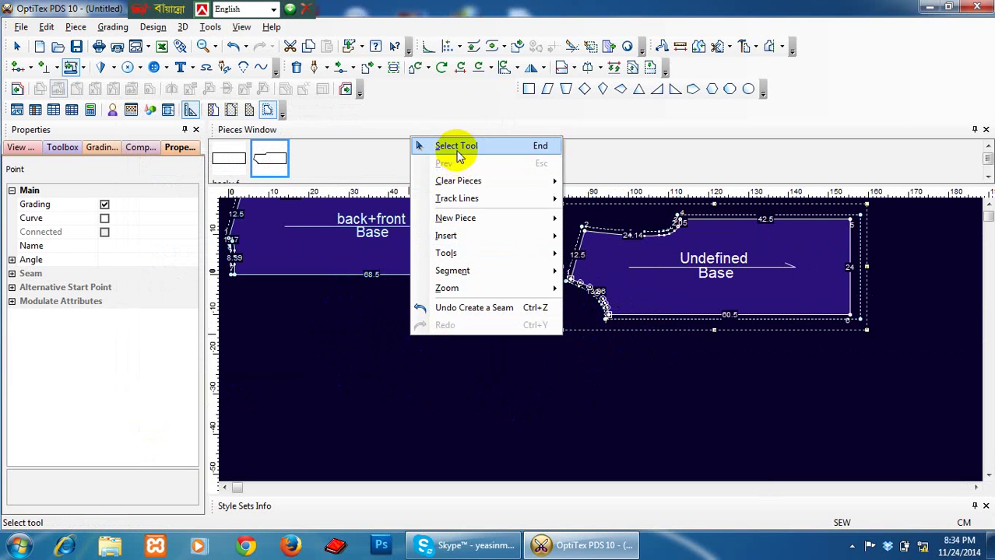
click(444, 145)
- Rename the back+front piece as back
click(419, 263)
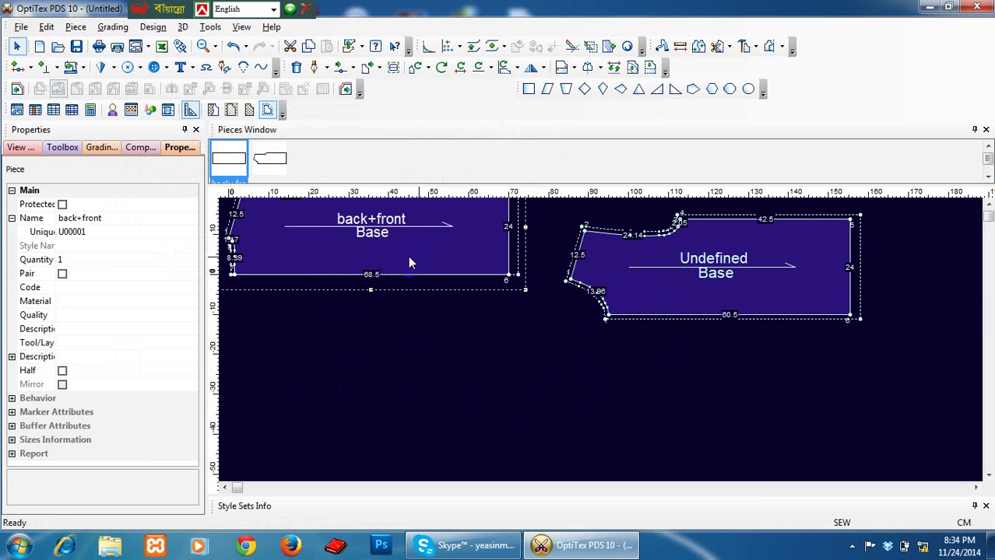
click(113, 221)
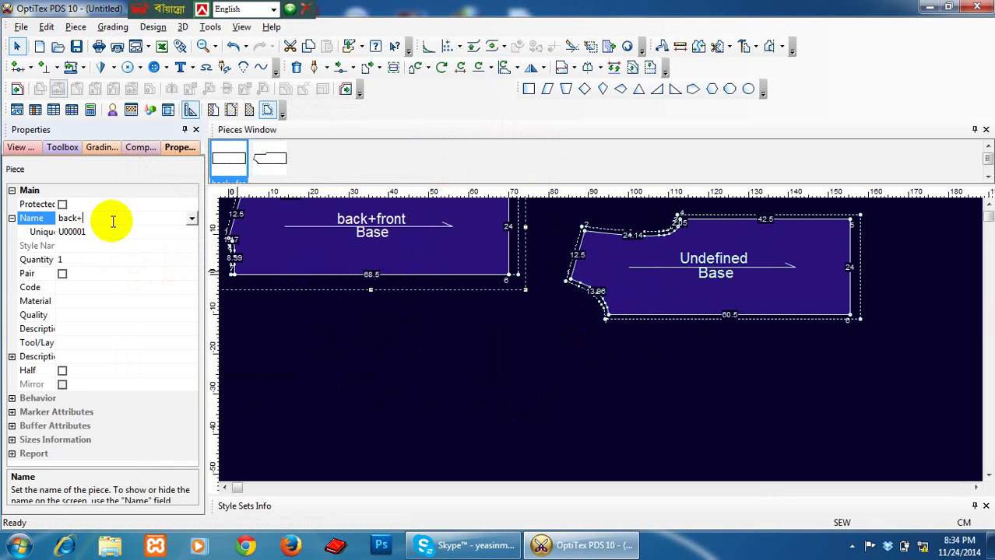
key(BackSpace)
click(278, 438)
- Name the newly built, undefined piece FRONT, leaving its protection off
click(666, 284)
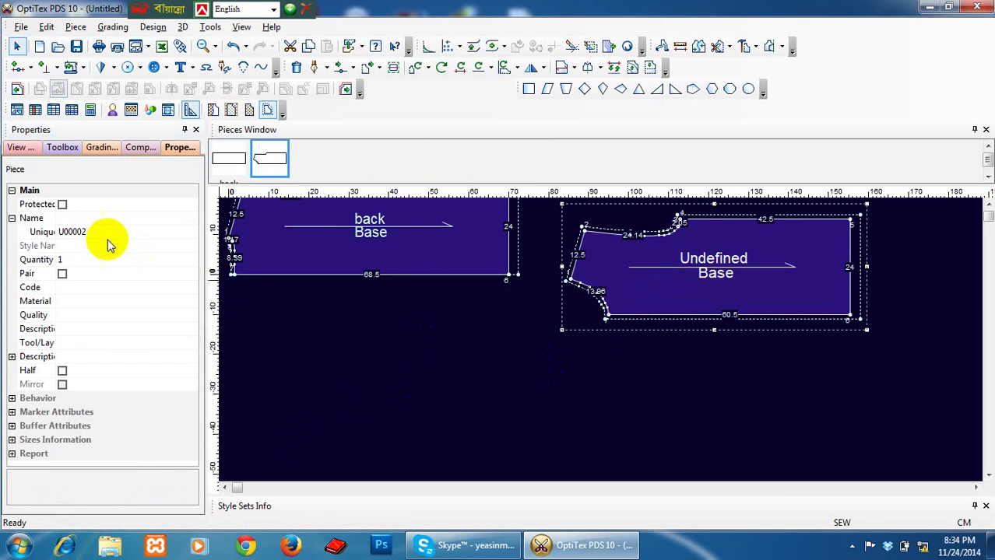
click(97, 206)
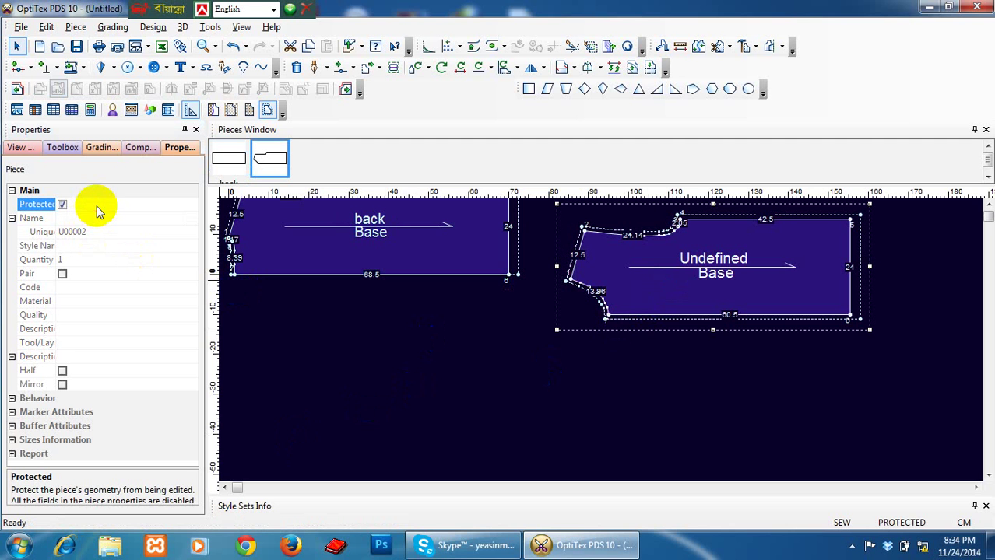
click(97, 209)
click(95, 219)
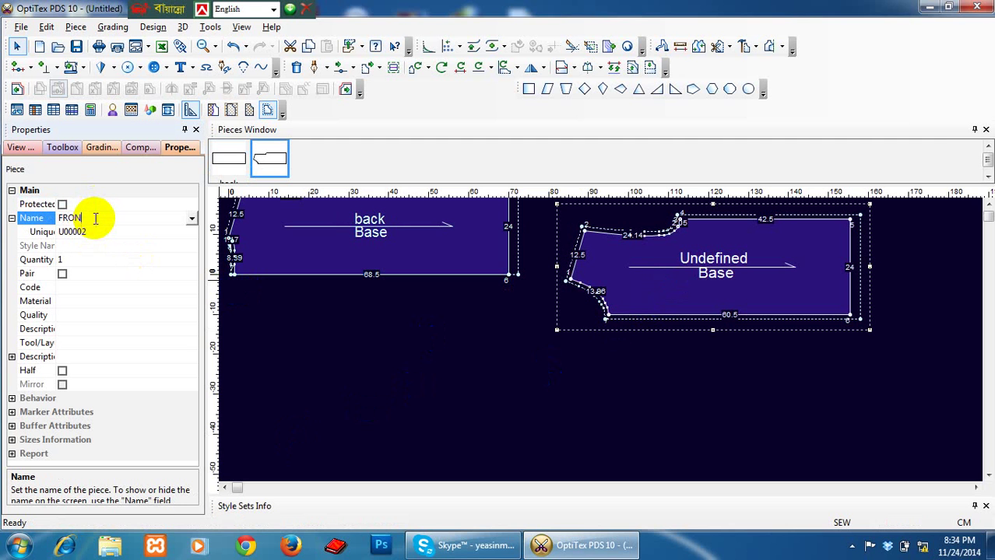
key(Return)
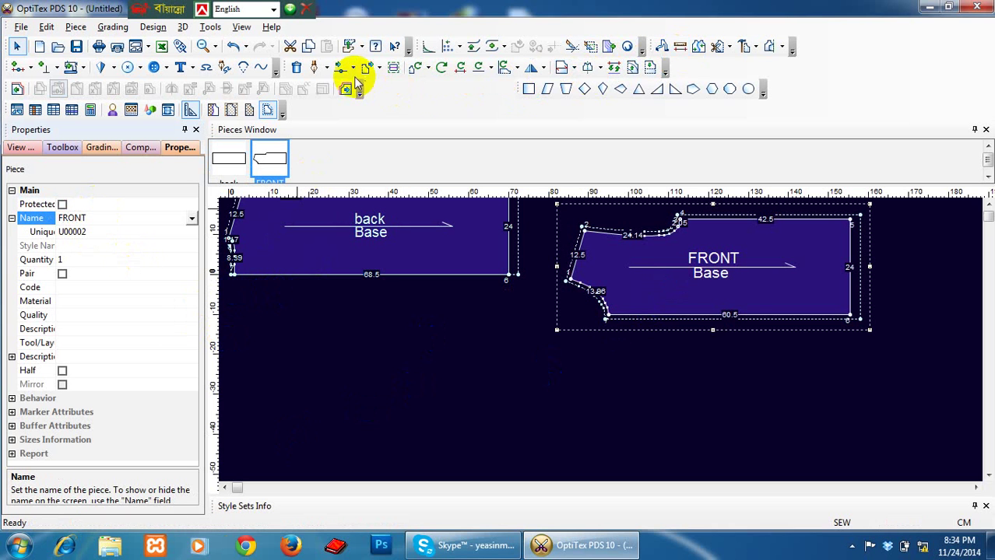
- Mirror the back piece across its straight 68.5 cm edge and turn off its Mirror property to keep a full piece
click(516, 70)
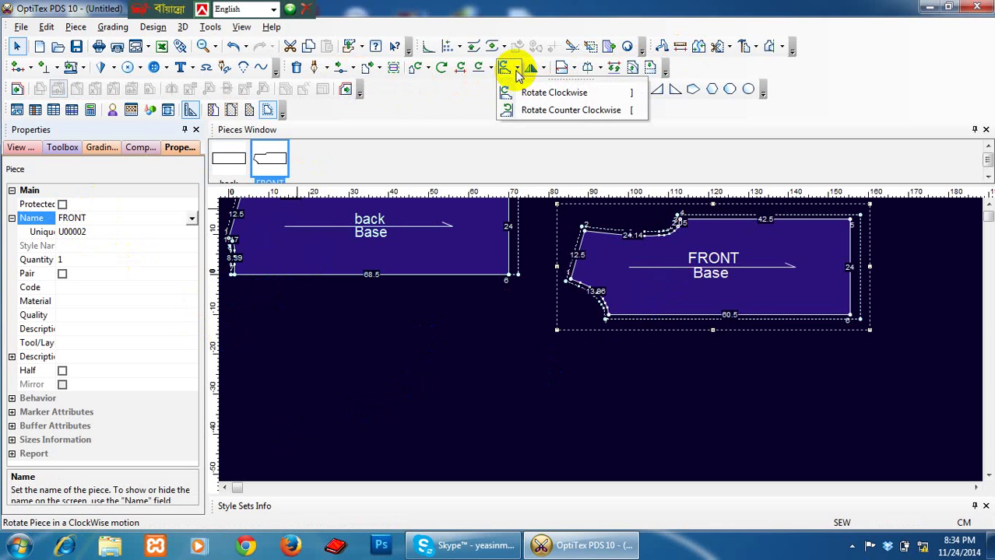
click(589, 67)
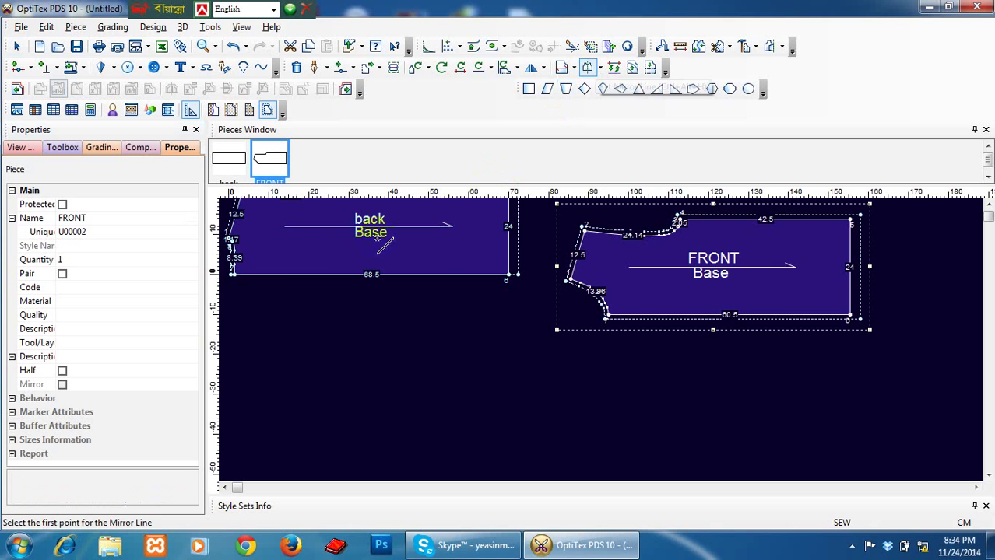
click(233, 275)
click(506, 276)
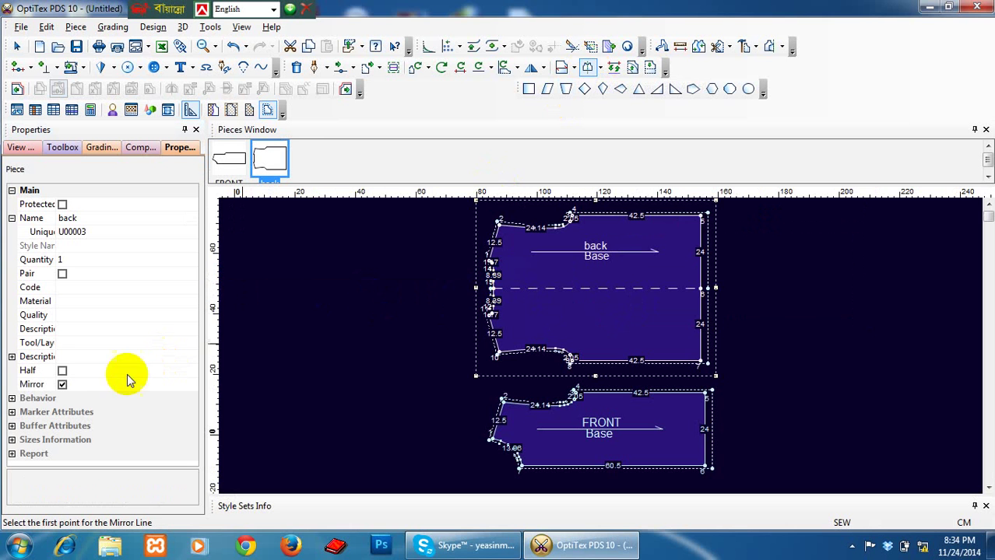
click(62, 385)
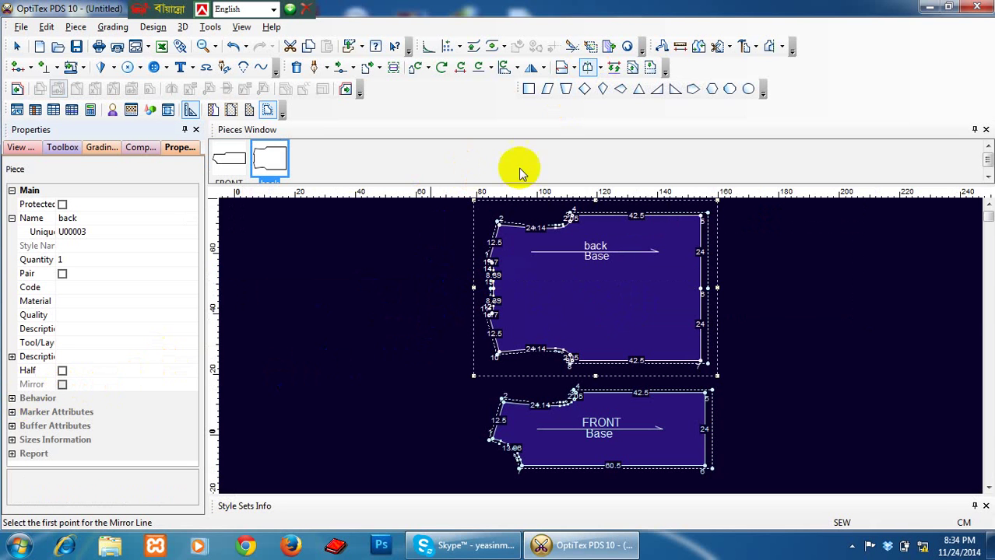
- Return to the Select tool, select both the back and FRONT pieces, and centre their baselines
right_click(851, 326)
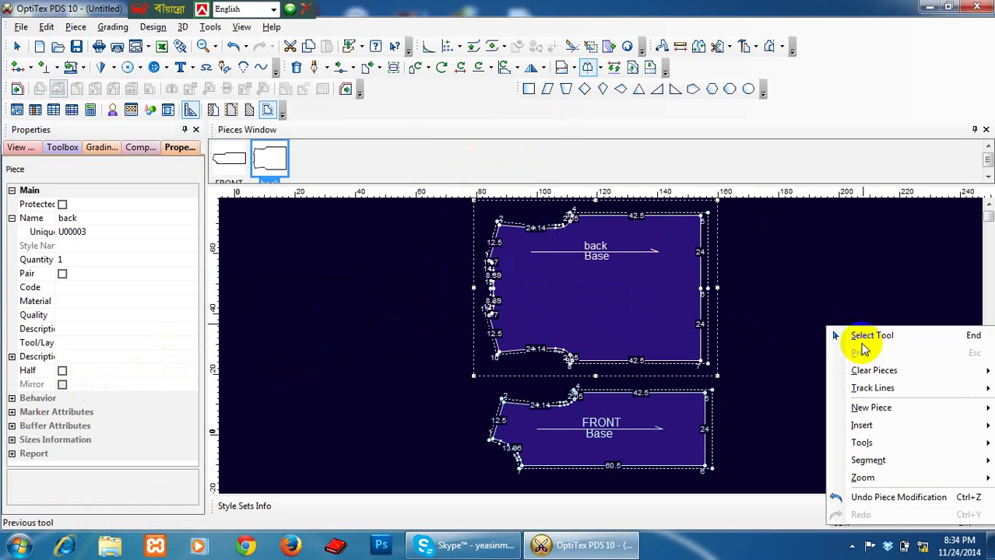
click(864, 337)
drag(826, 300, 506, 467)
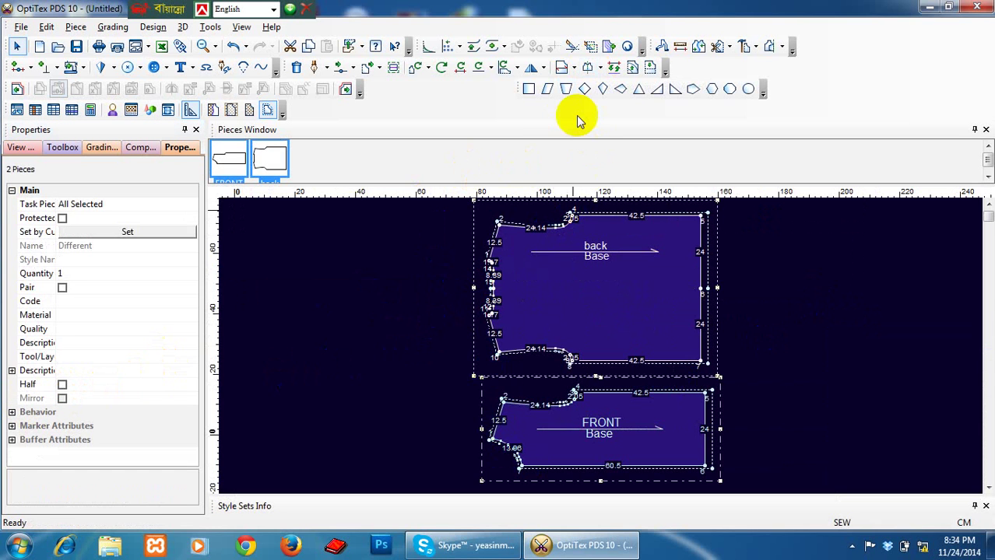
click(562, 68)
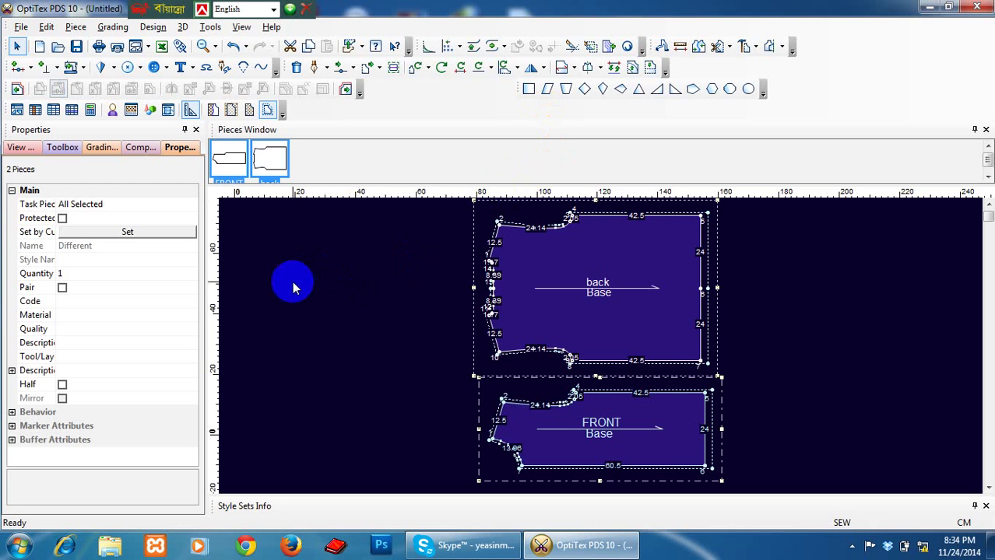
- Create a rectangular piece named SLEEVE with a length of 65 cm and a width of 22 cm
right_click(293, 284)
mouse_move(342, 365)
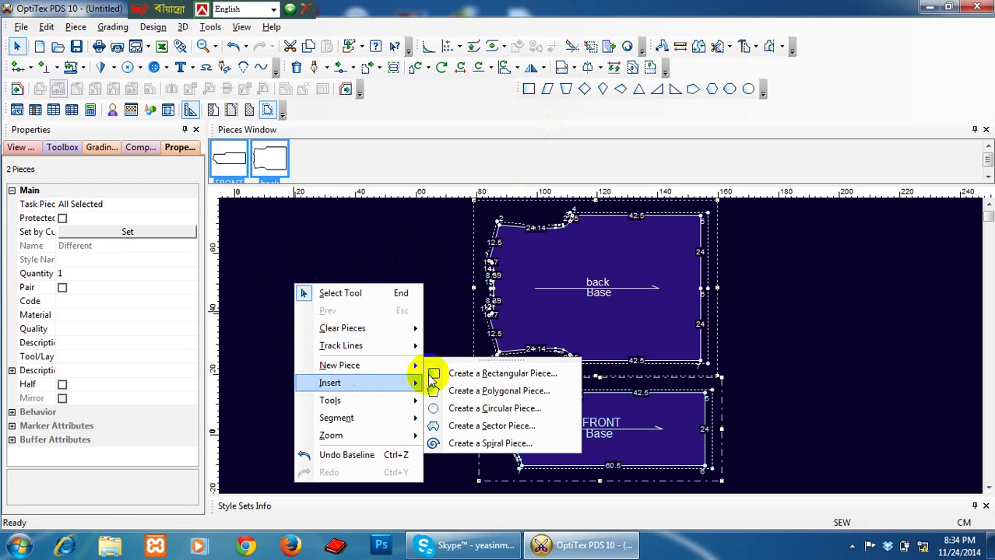
click(441, 376)
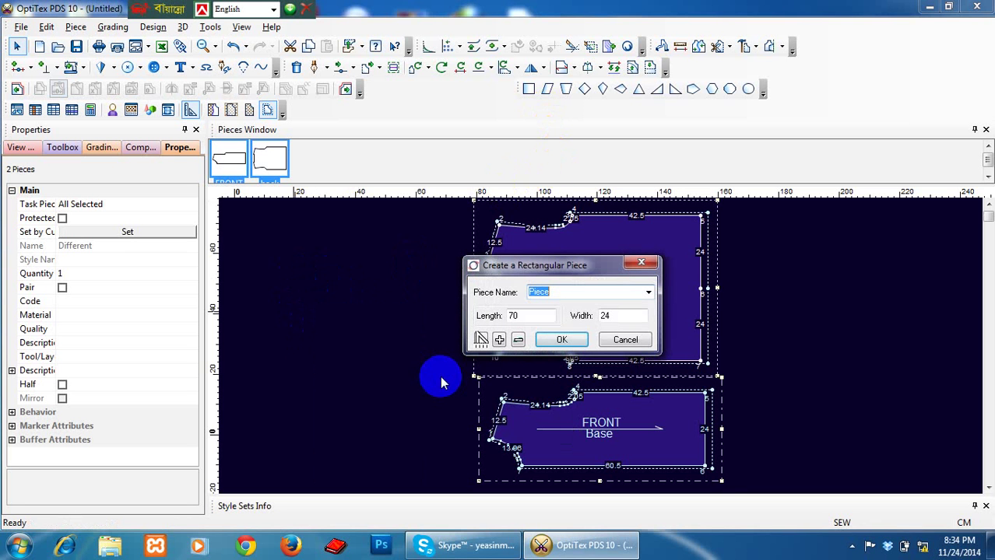
text(SLEEVE)
click(526, 318)
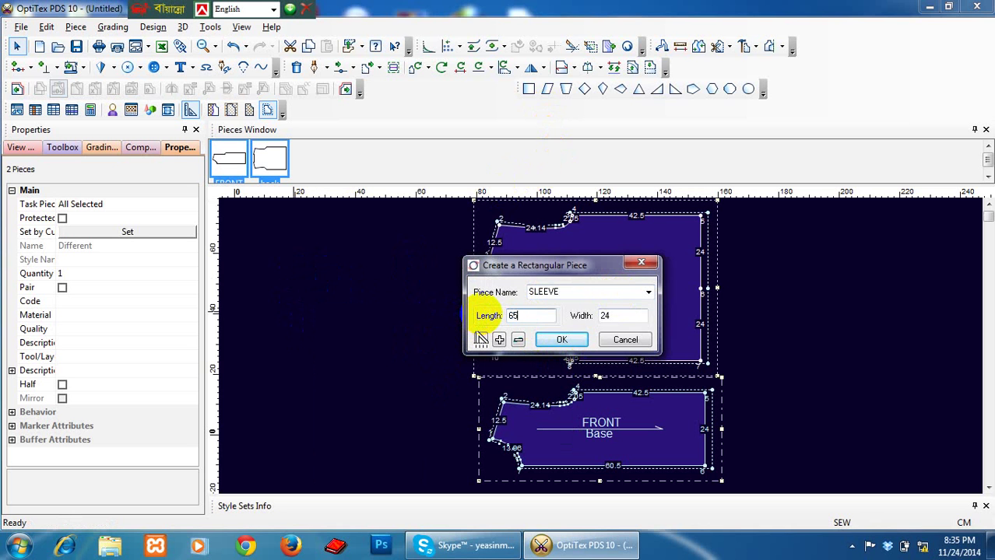
key(Tab)
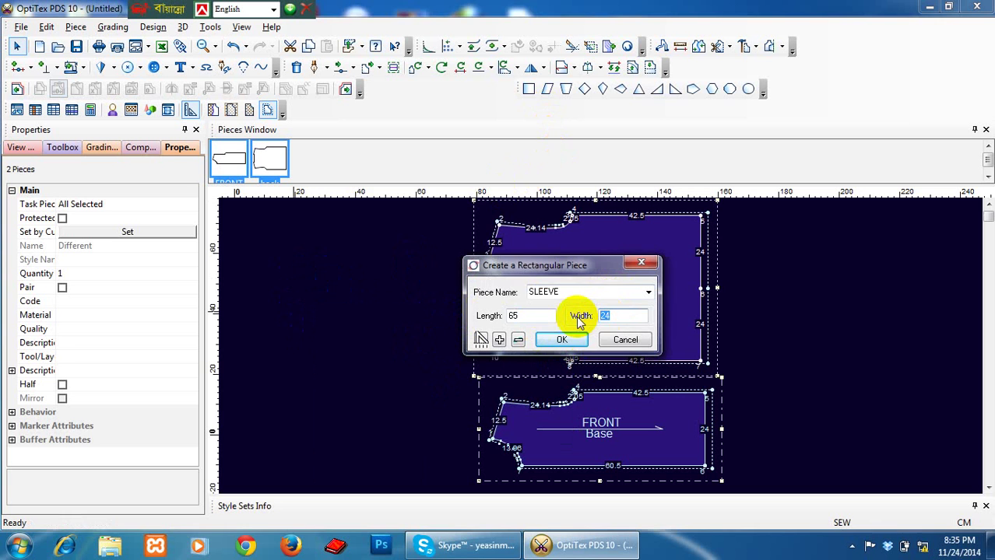
text(22)
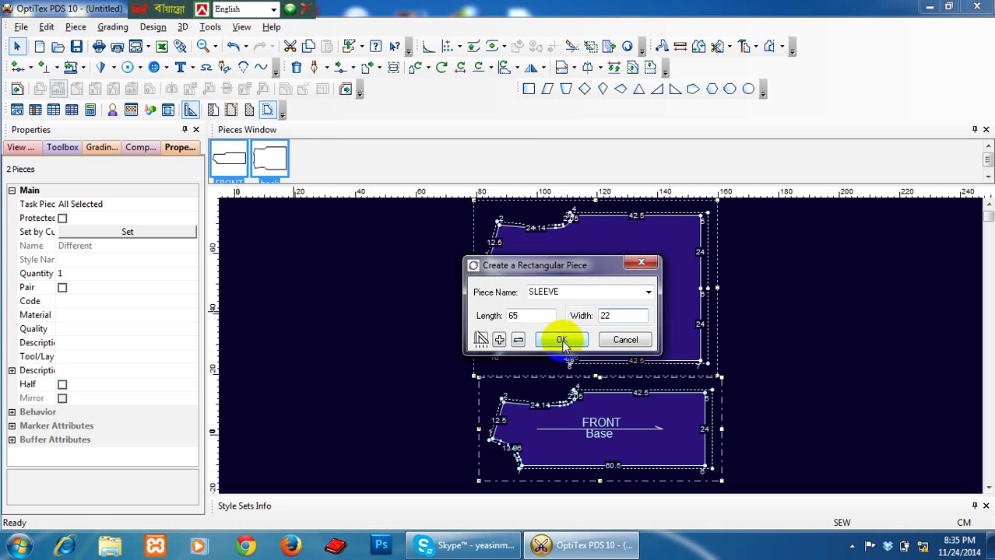
click(561, 339)
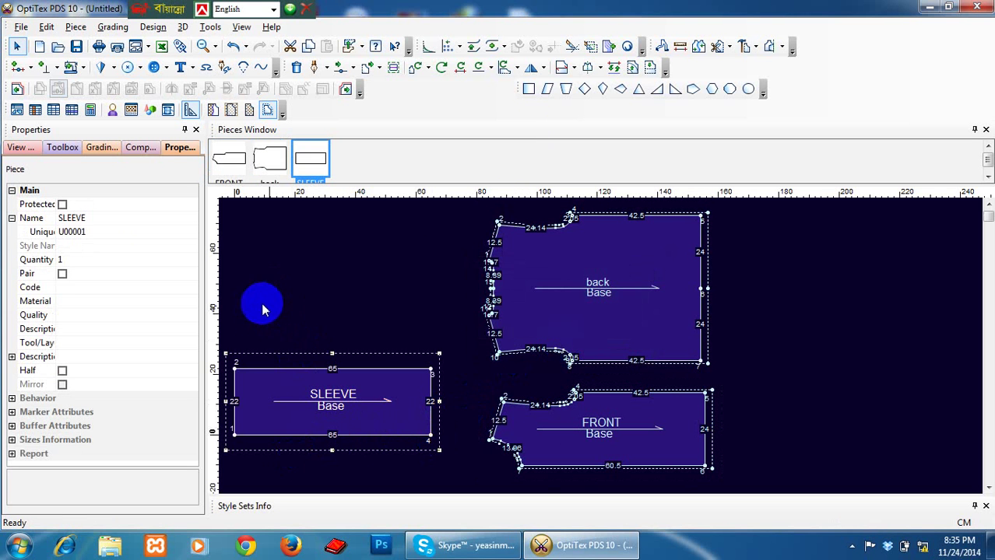
- Add a point on the SLEEVE's 22 cm hem edge, 10 cm from the previous point and 12 cm from the next
click(18, 67)
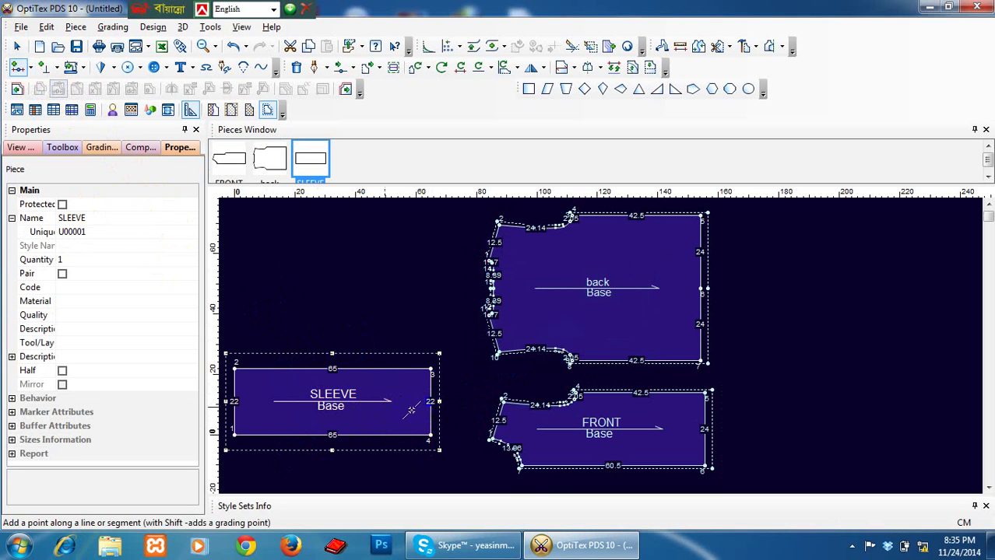
click(434, 403)
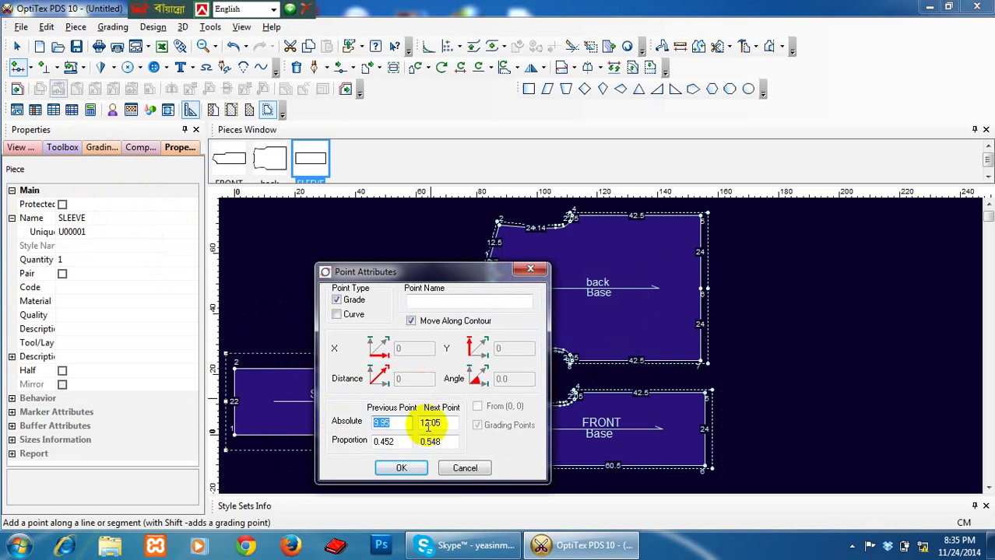
drag(437, 420, 406, 419)
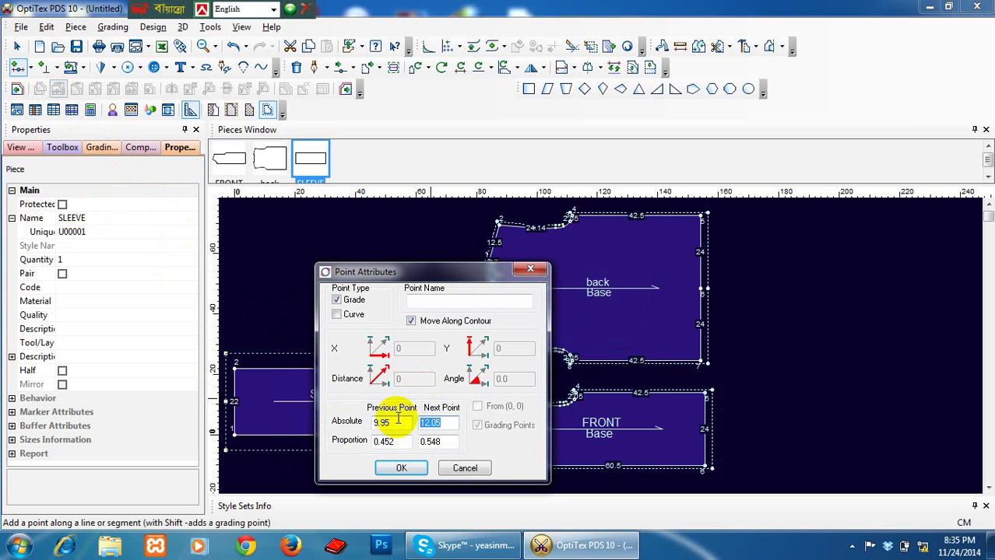
text(12)
click(400, 468)
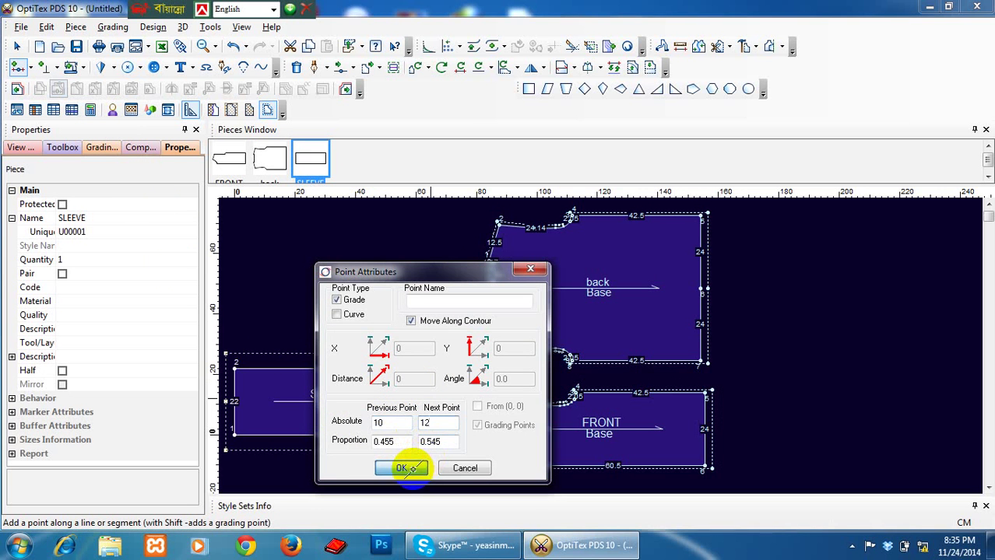
click(290, 368)
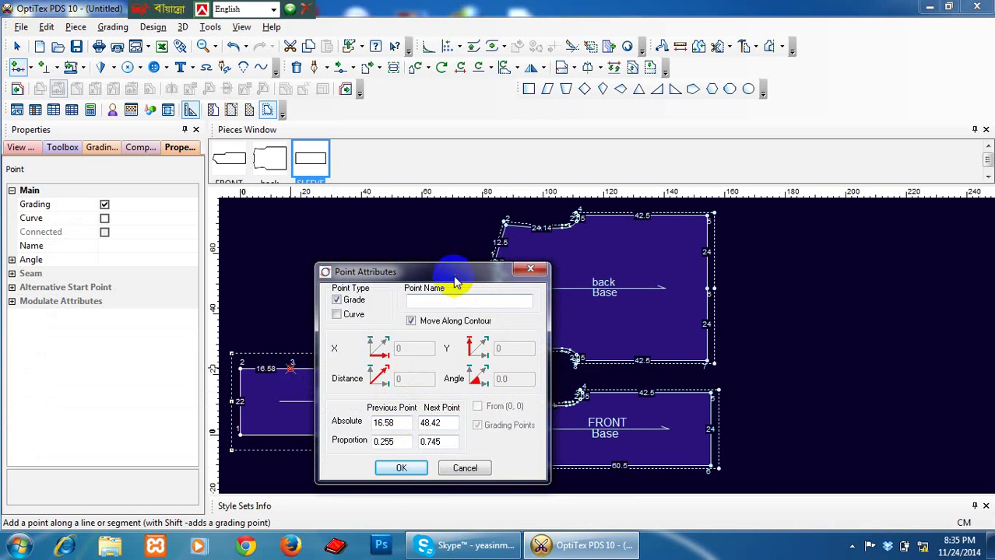
drag(454, 275, 847, 258)
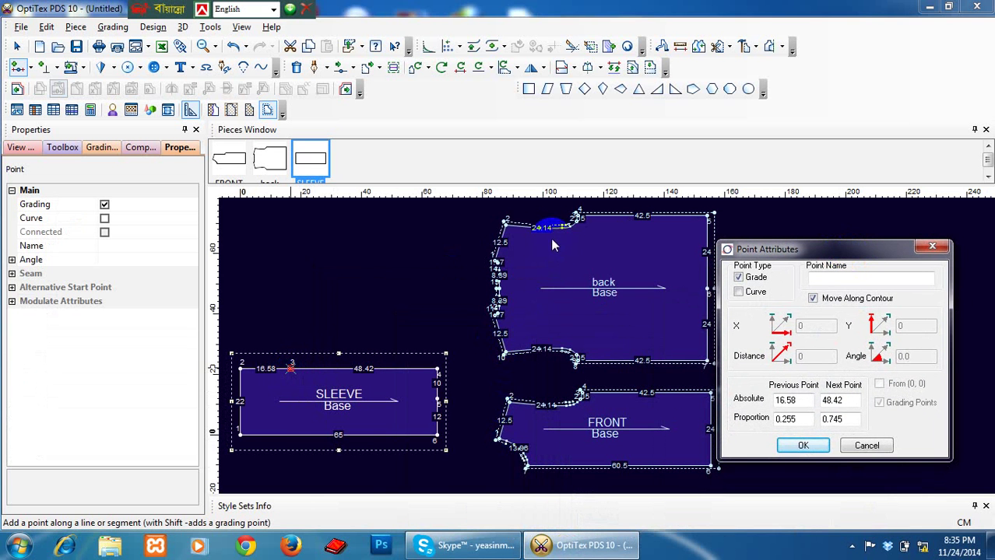
click(867, 445)
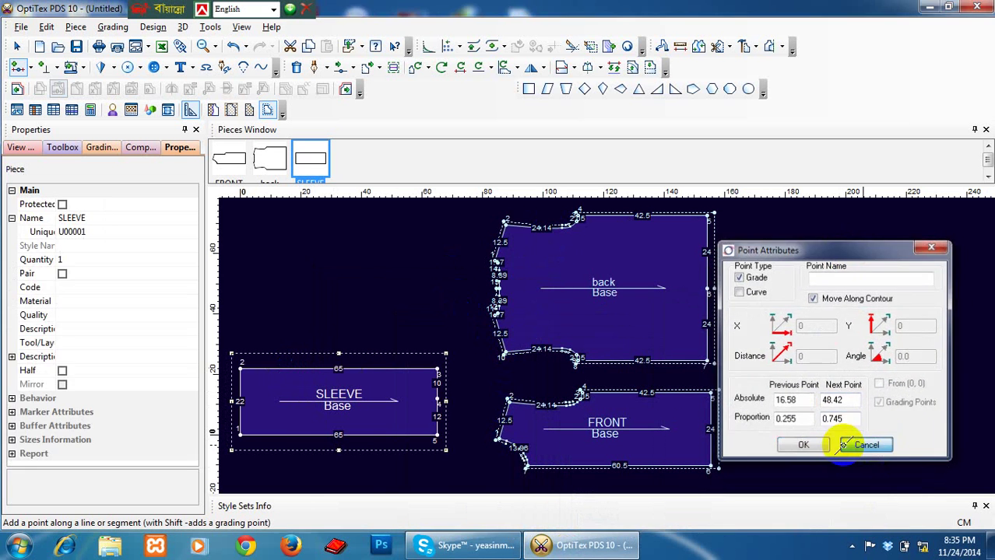
- Inspect the back piece's armhole length, open the Calculator and compute 30% of 24 × 2
scroll(599, 339, up, 3)
scroll(601, 340, up, 1)
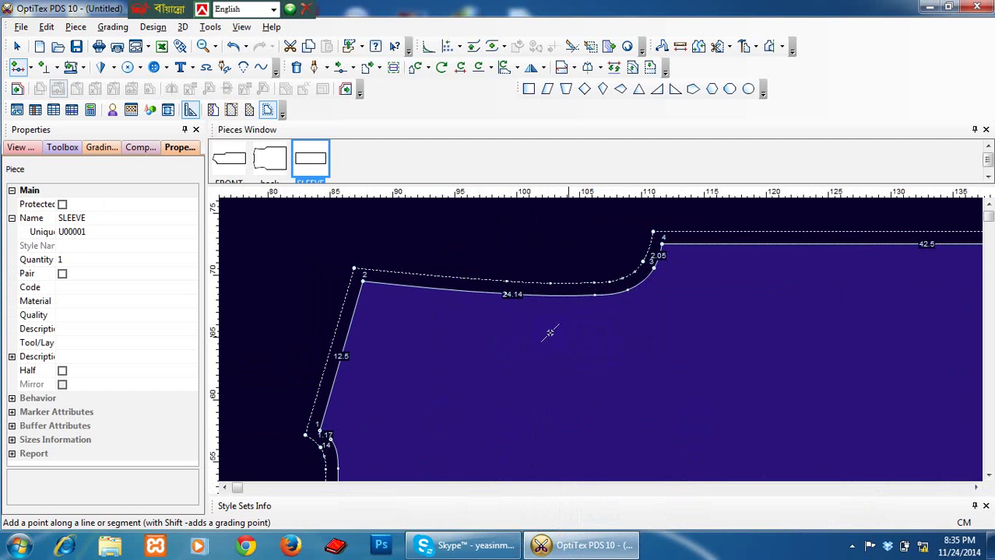
scroll(513, 345, down, 5)
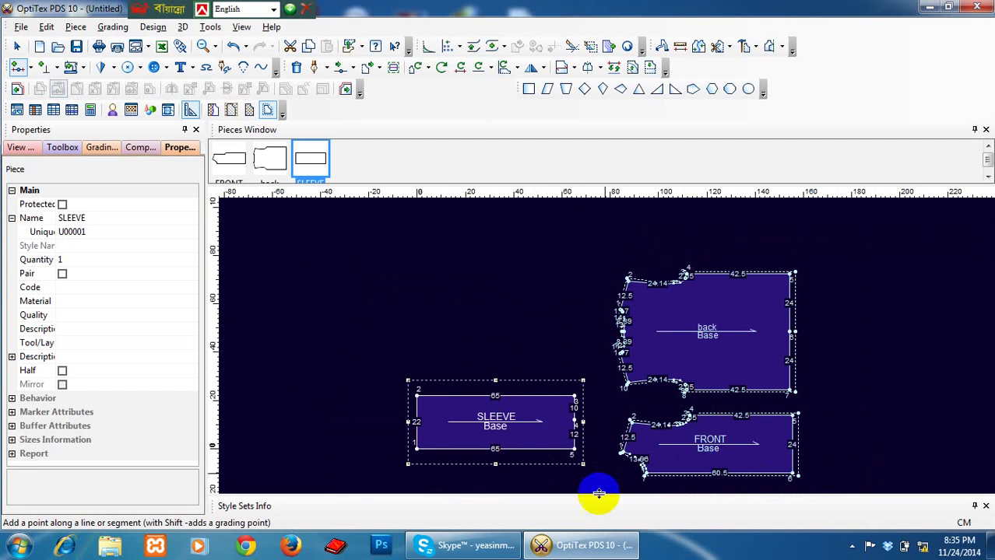
click(22, 548)
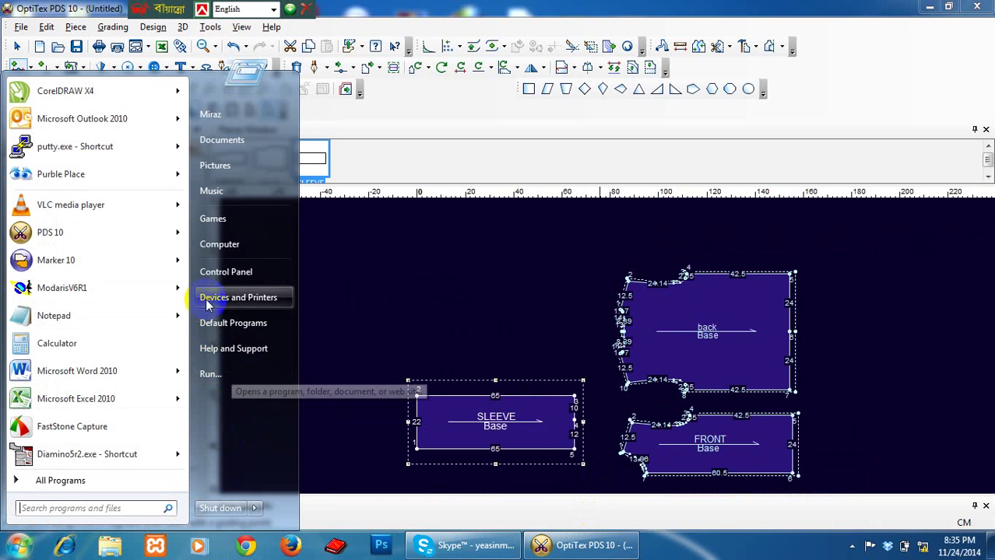
click(49, 347)
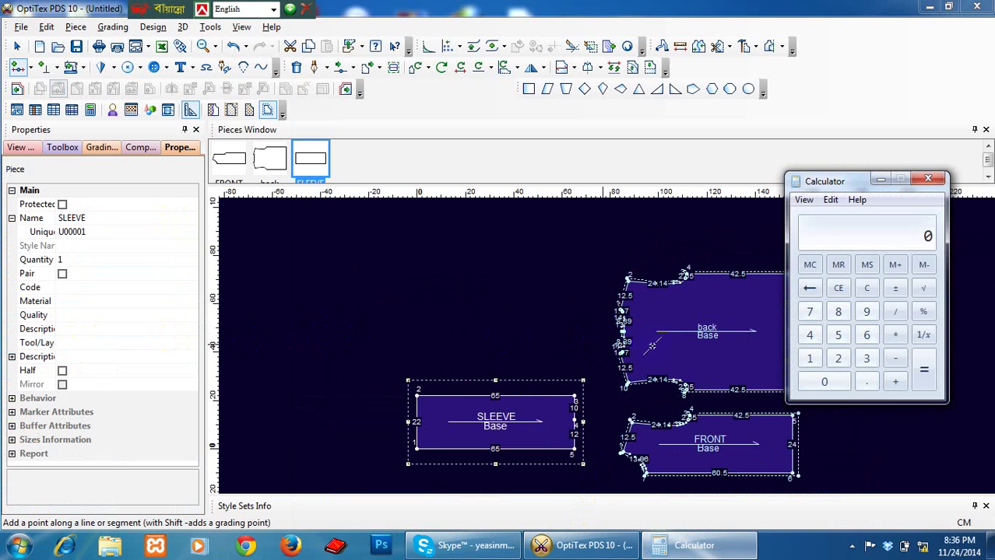
click(838, 358)
click(813, 340)
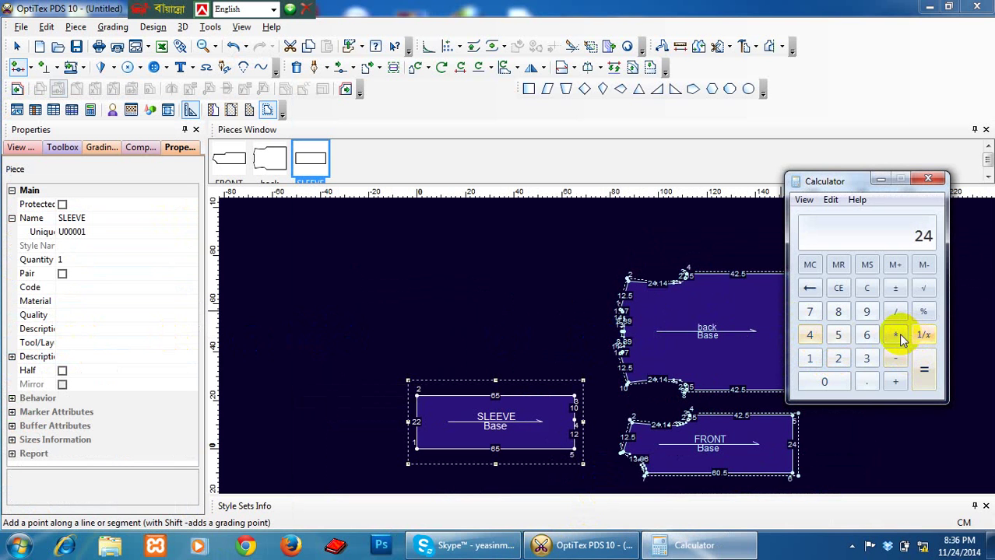
click(895, 335)
click(838, 358)
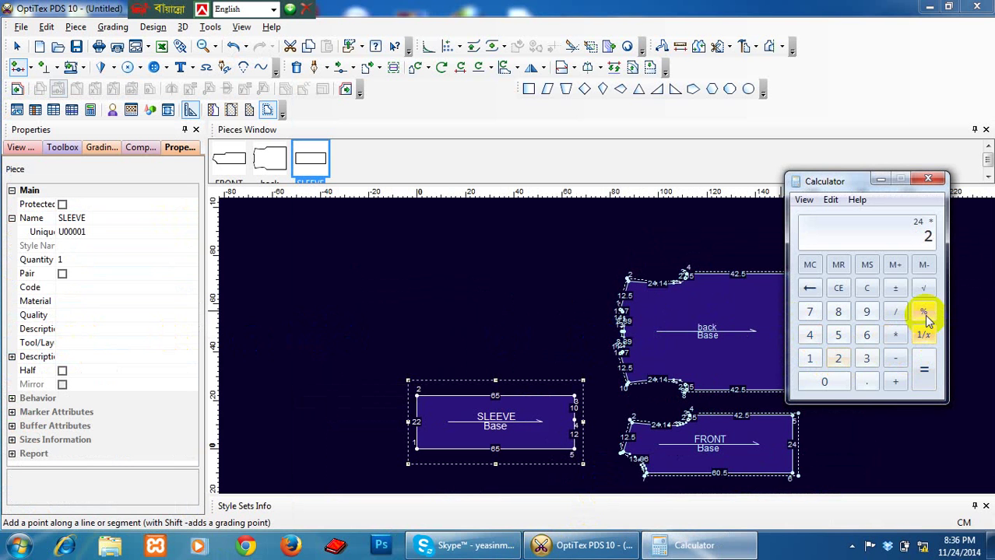
click(895, 334)
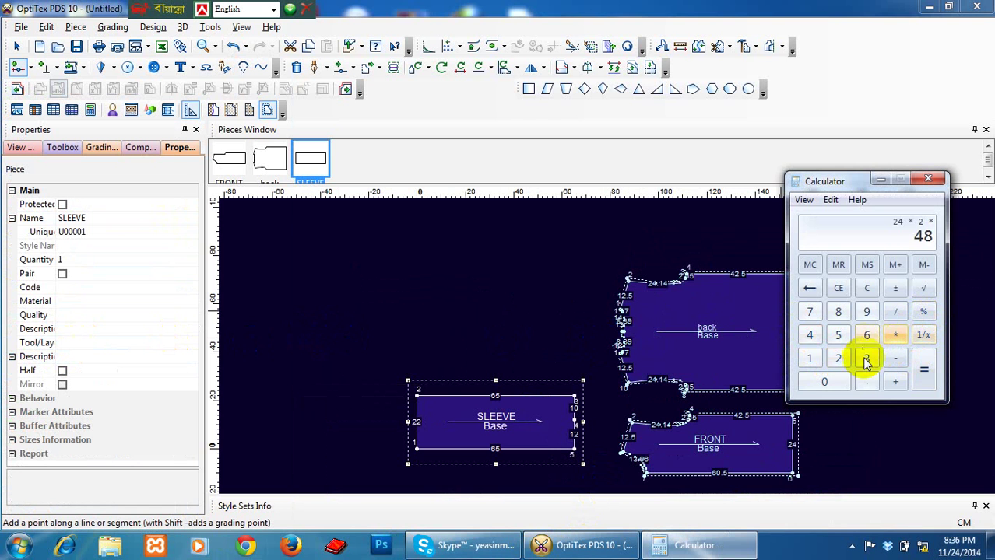
click(866, 358)
click(824, 389)
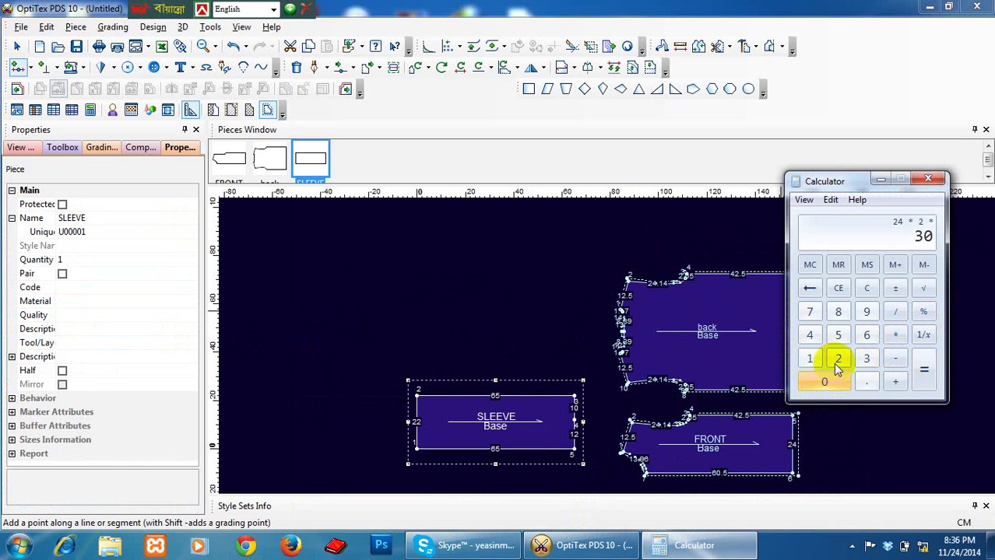
click(922, 313)
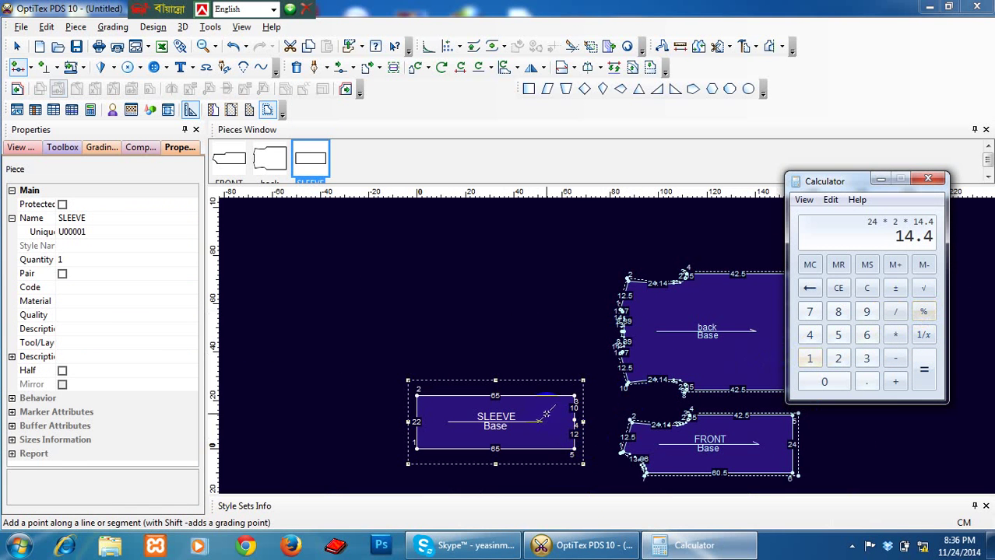
- Add a point on the SLEEVE's upper 65 cm edge, 14 cm from the previous point
click(452, 393)
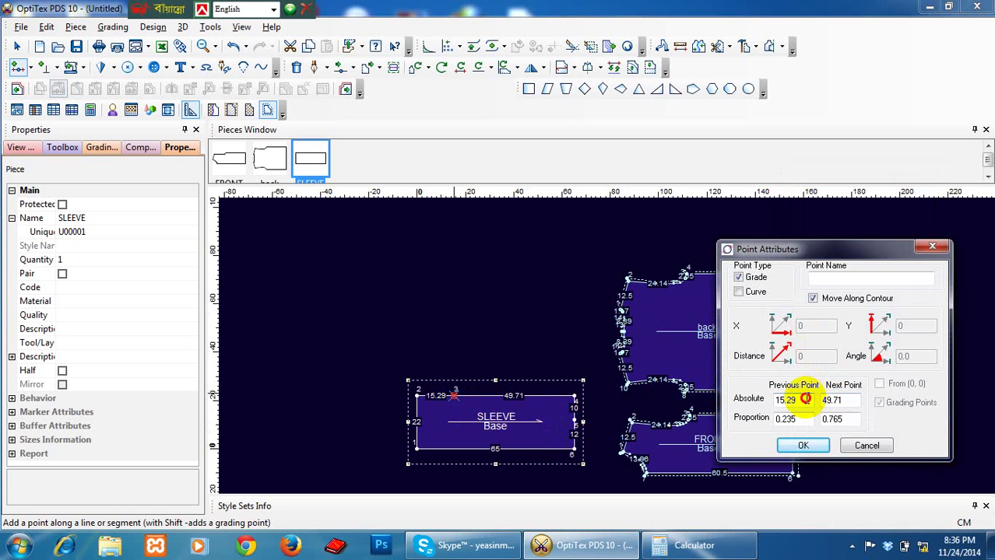
drag(805, 398, 726, 400)
text(14)
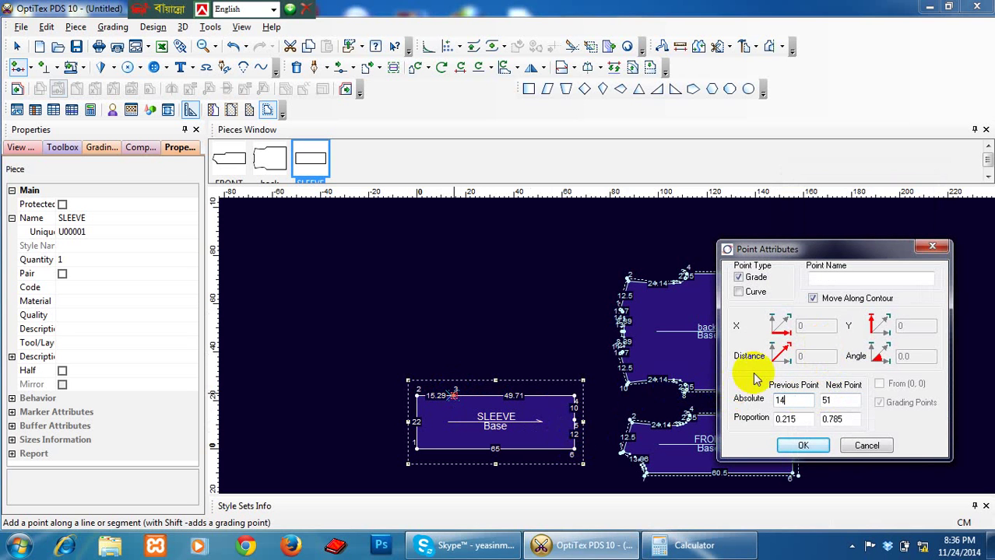
click(802, 446)
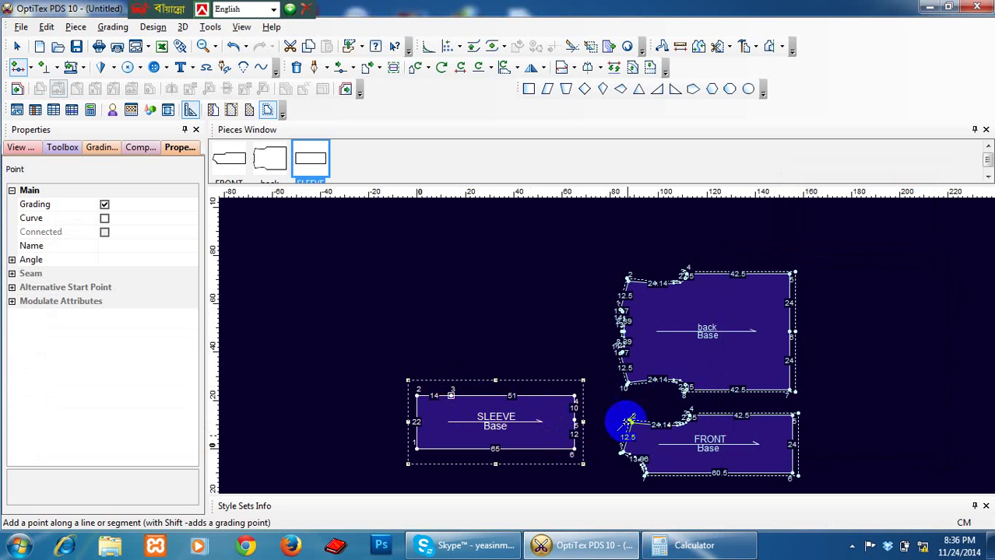
- With the Select tool, move the SLEEVE's upper hem corner onto the point added on the hem edge to taper the sleeve
right_click(511, 355)
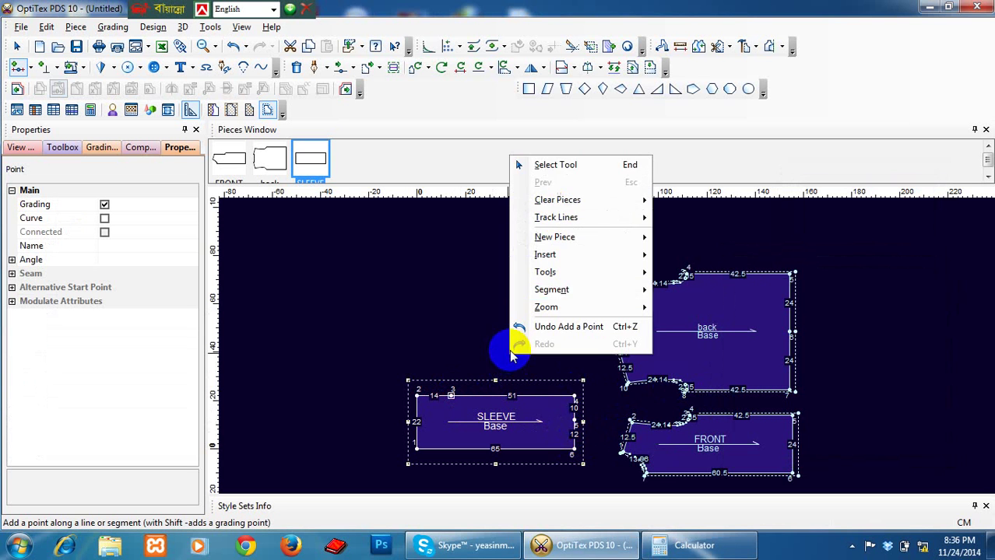
click(554, 165)
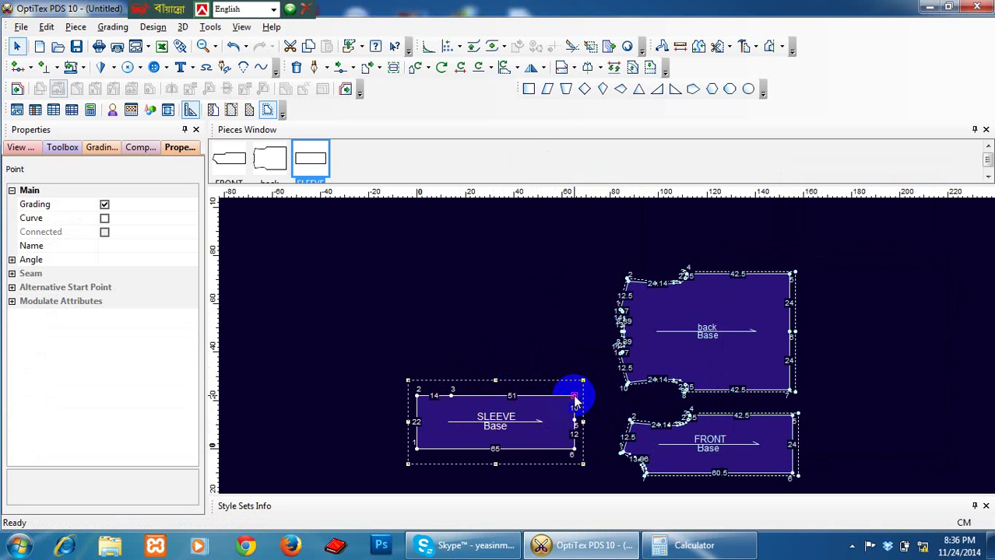
drag(575, 402, 576, 423)
- Delete the SLEEVE's upper cap corner point so the cap edge slopes up to the point on the upper edge
click(408, 400)
click(415, 397)
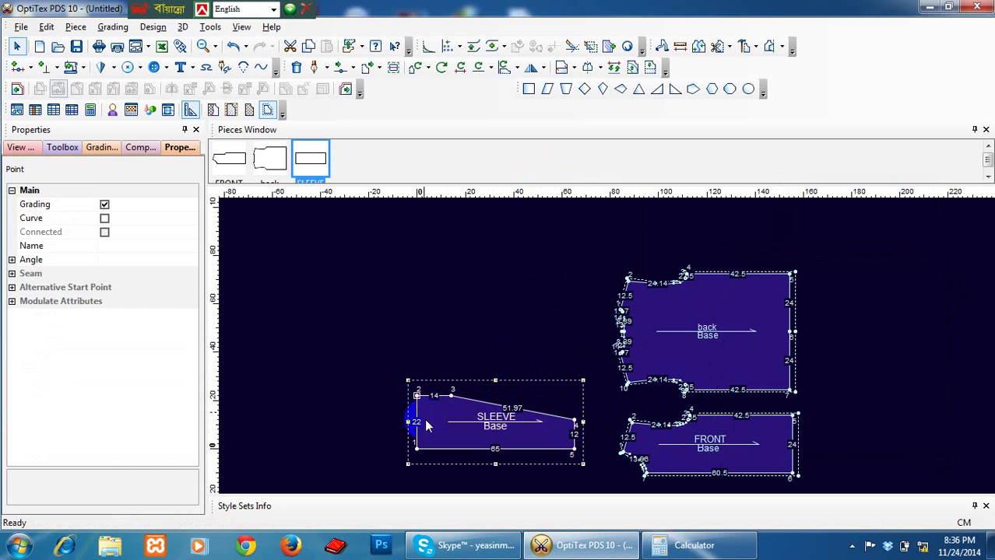
key(Delete)
scroll(491, 406, up, 1)
scroll(609, 352, up, 1)
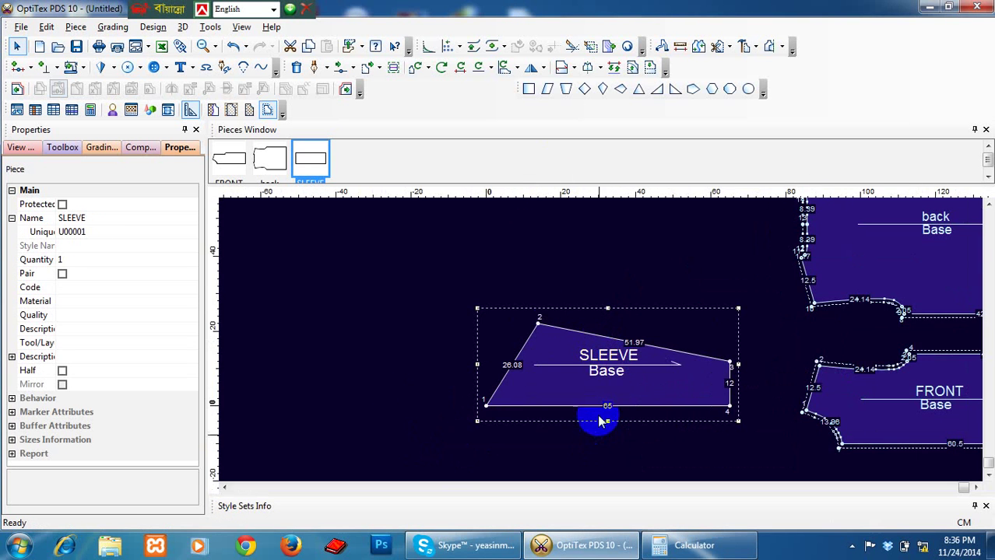
- With the Move Point tool, add a curve point on the SLEEVE's sloped cap edge and move it outward by about -6.74, -4.25 cm
click(343, 70)
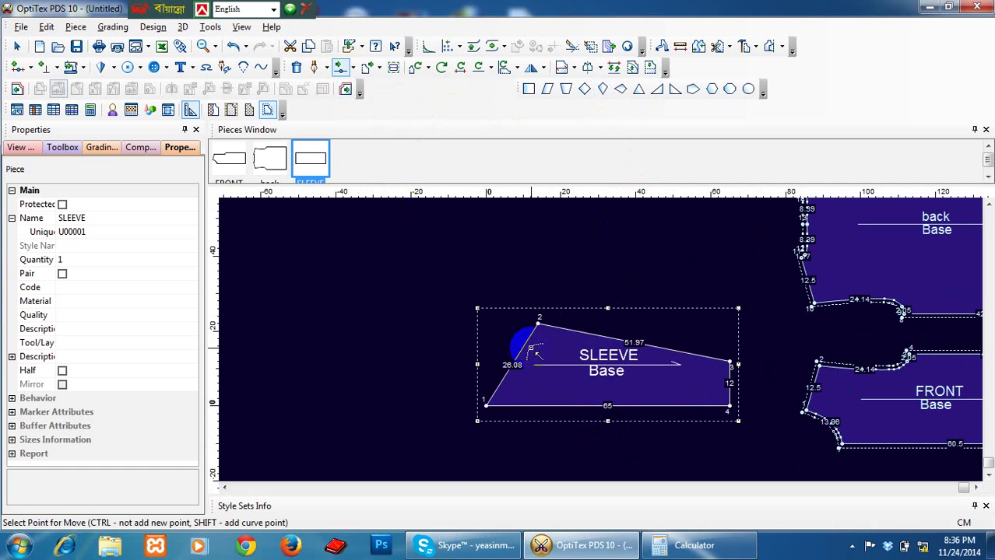
click(516, 356)
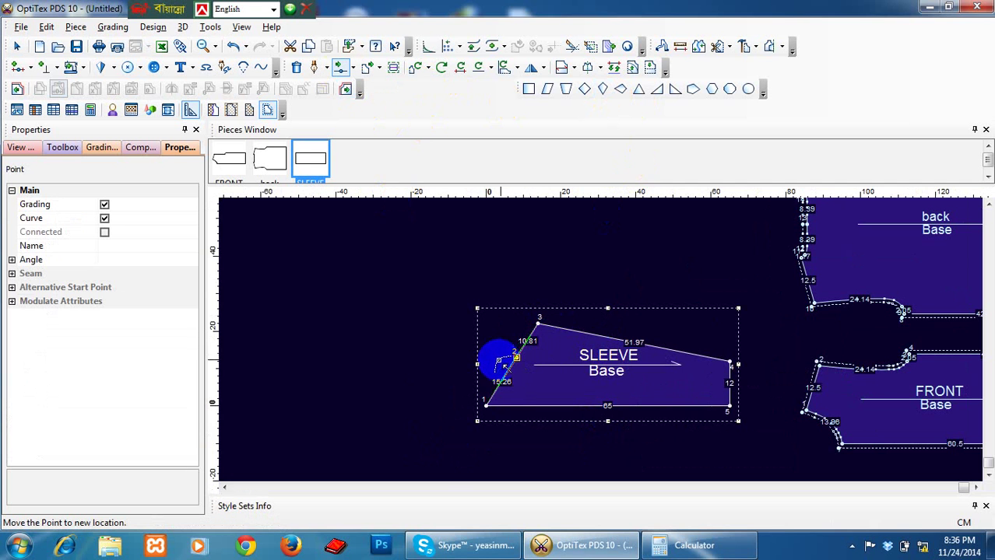
click(491, 374)
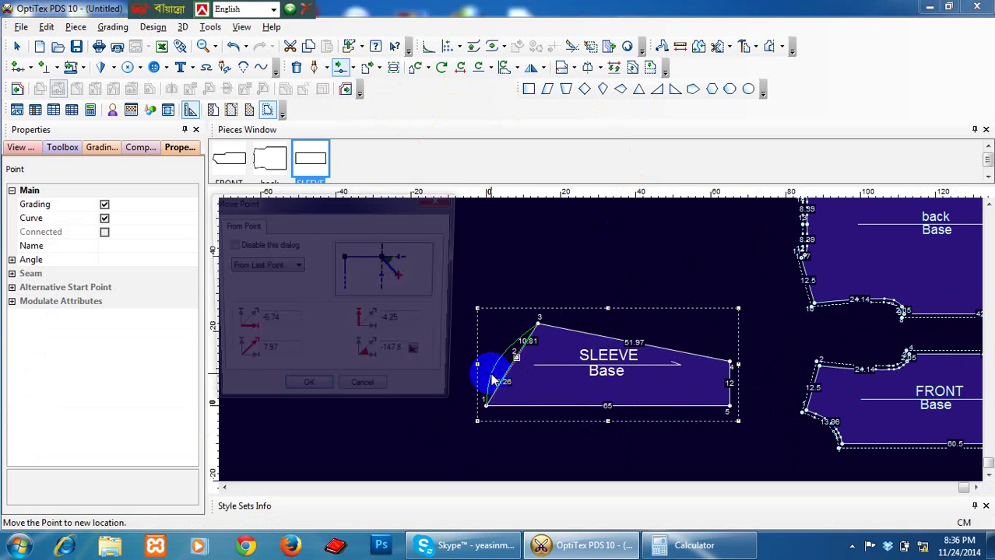
click(313, 395)
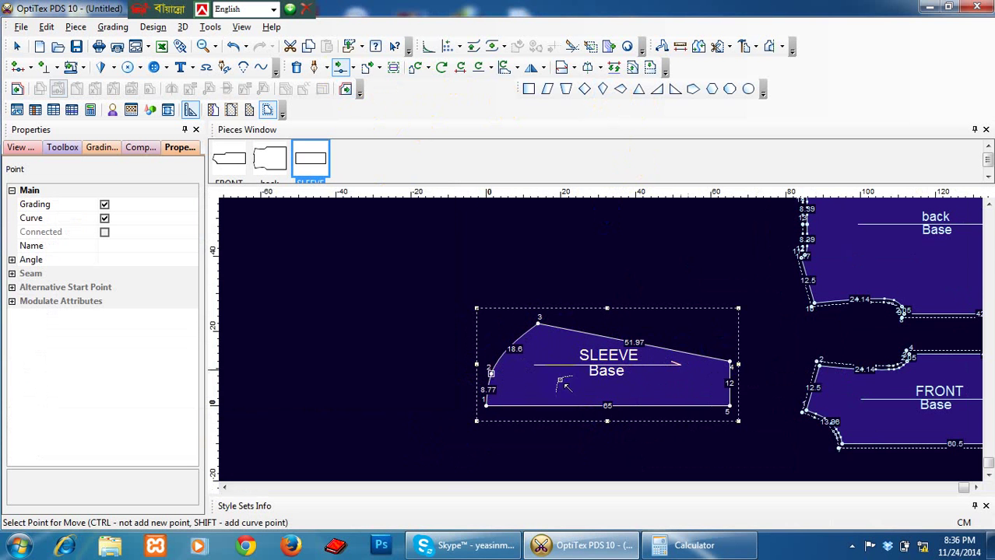
- Turn off Grading for the cap's curve point and move it by about -0.4, -2.51 cm
scroll(598, 341, up, 3)
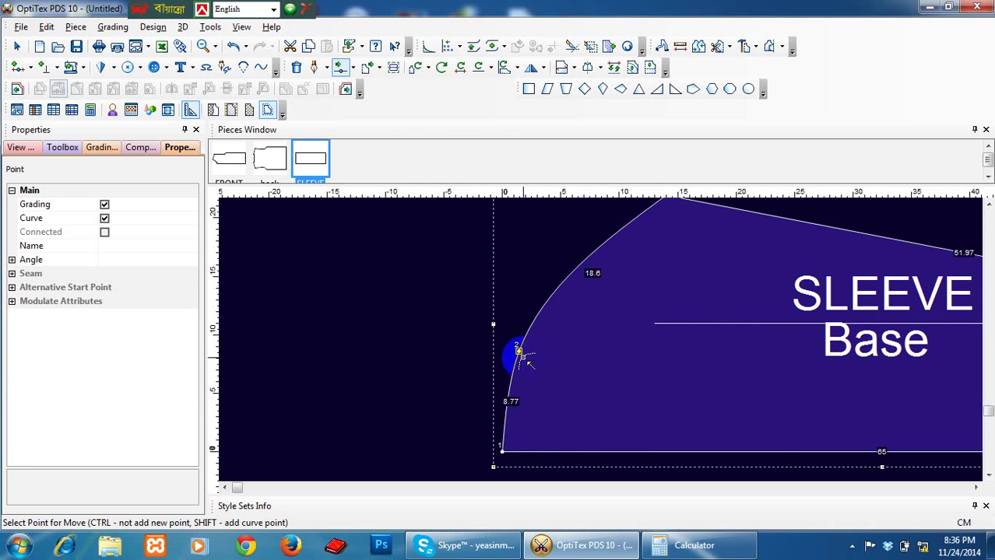
click(104, 207)
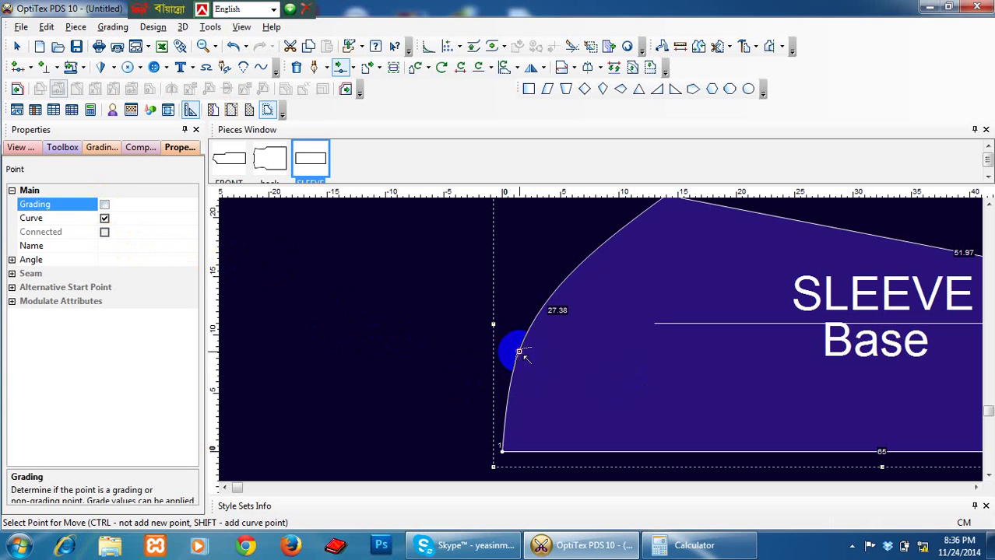
drag(519, 352, 519, 385)
click(514, 380)
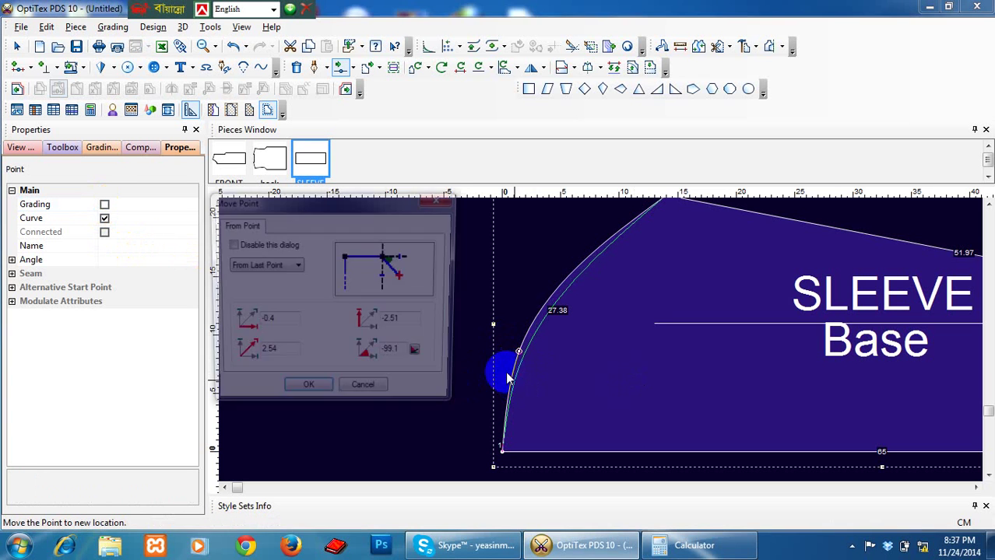
click(299, 390)
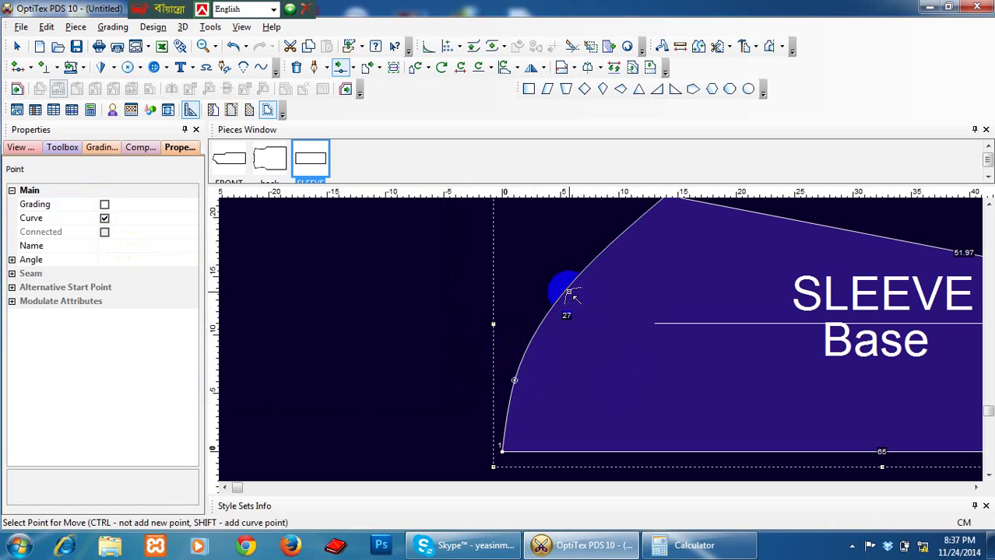
- Add a second curve point halfway up the SLEEVE cap and move it inward by about 1.47, -0.74 cm
click(568, 288)
click(547, 297)
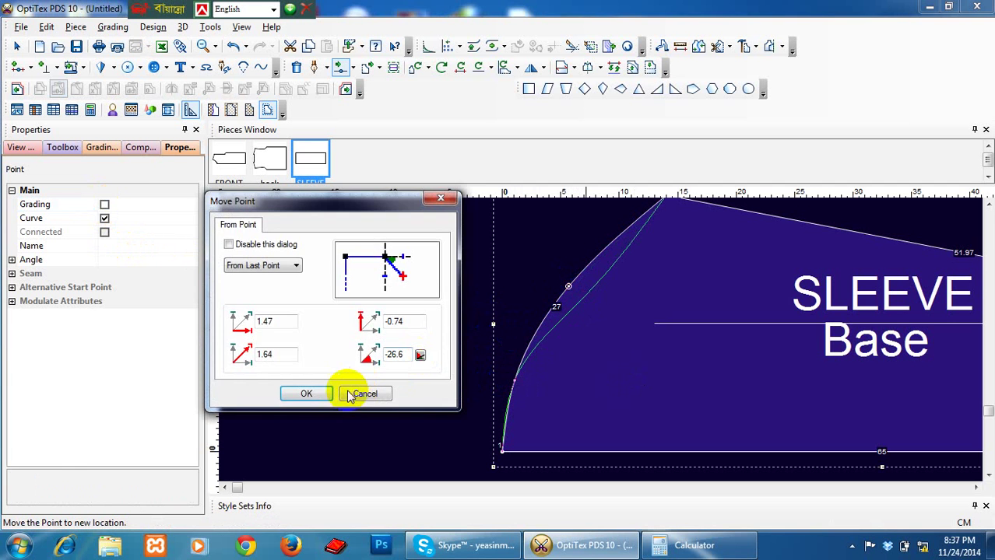
click(315, 395)
- Shift the lower curve point of the SLEEVE cap inward by about 0.48, -0.03 cm
scroll(614, 312, up, 3)
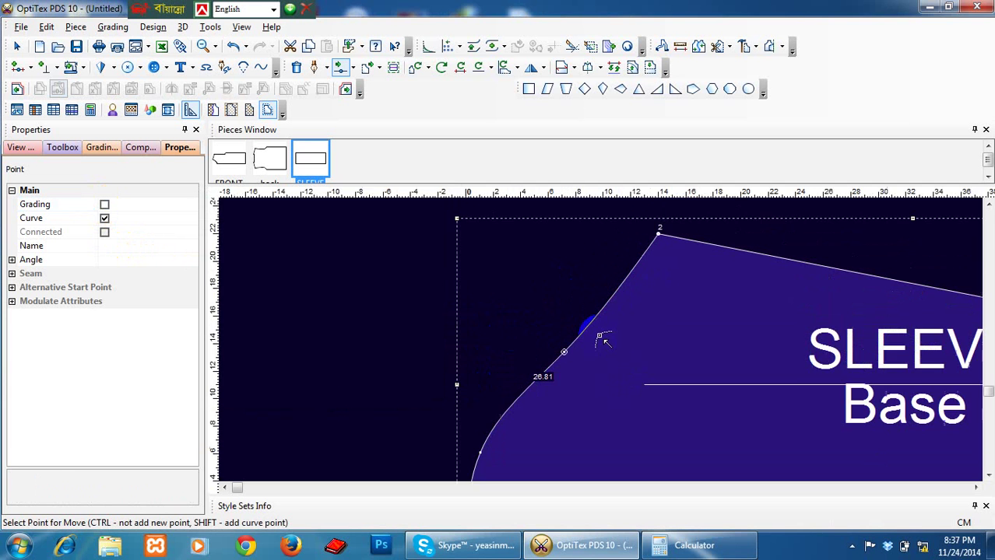
click(503, 440)
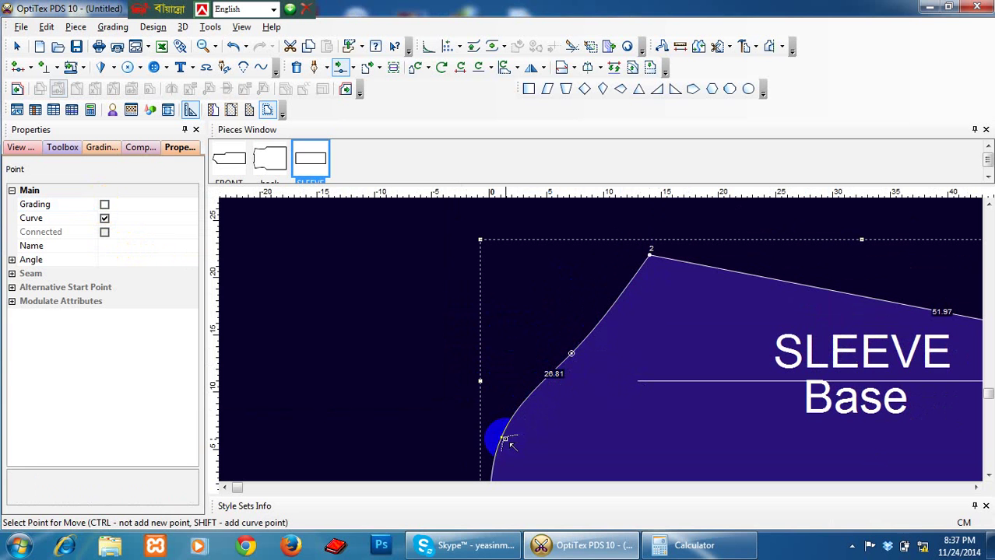
click(504, 438)
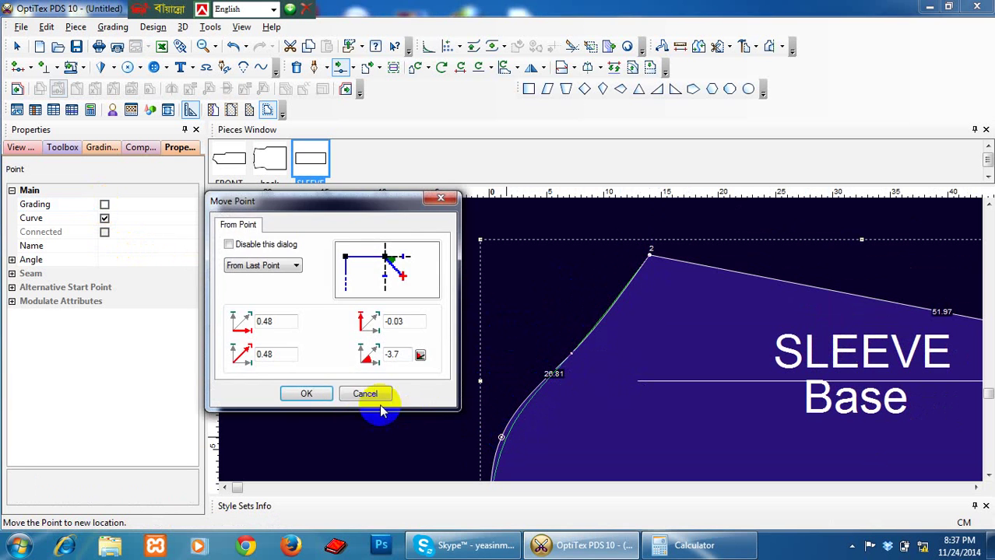
click(317, 394)
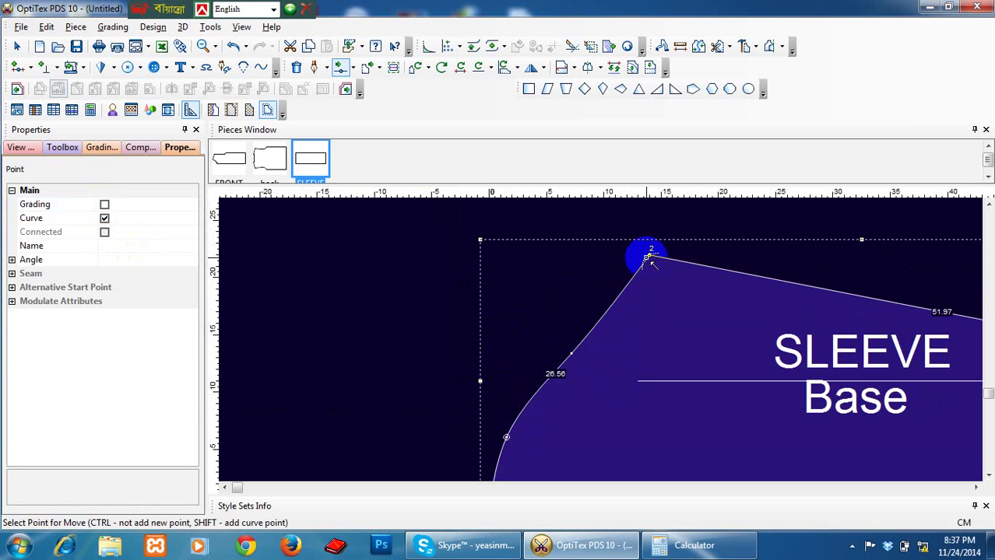
- Move the SLEEVE's upper cap corner point by -1 cm horizontally and -1 cm vertically
click(649, 256)
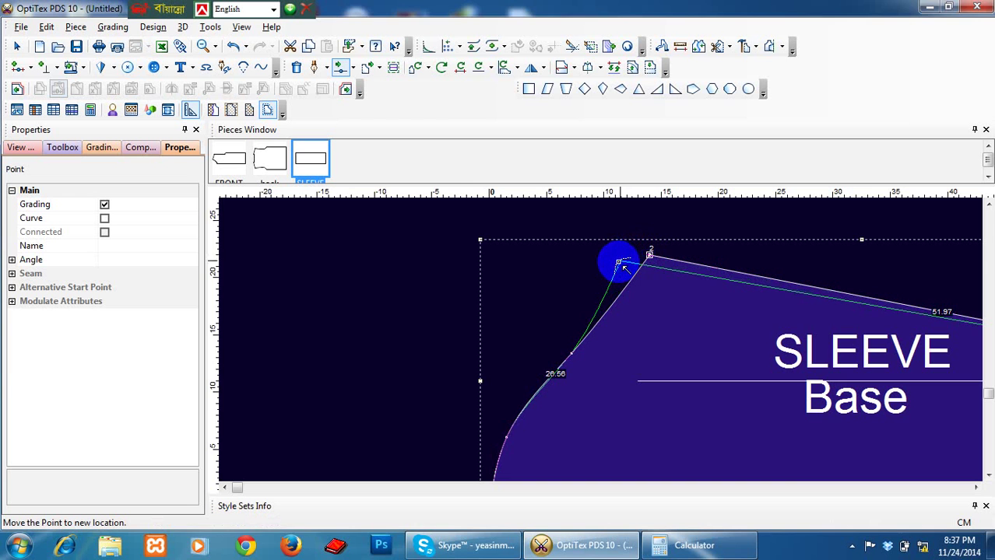
click(513, 315)
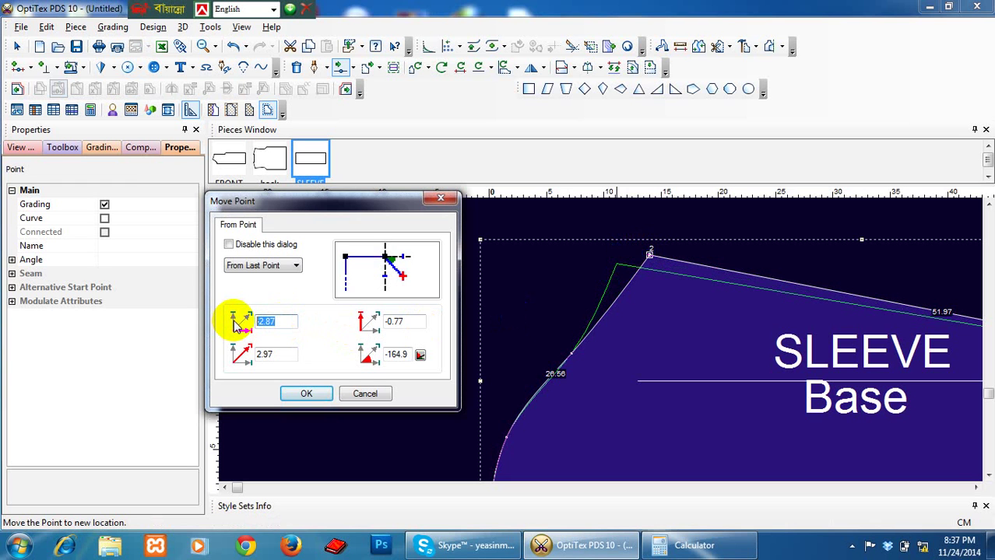
key(BackSpace)
text(-1)
drag(410, 322, 375, 328)
key(BackSpace)
text(-)
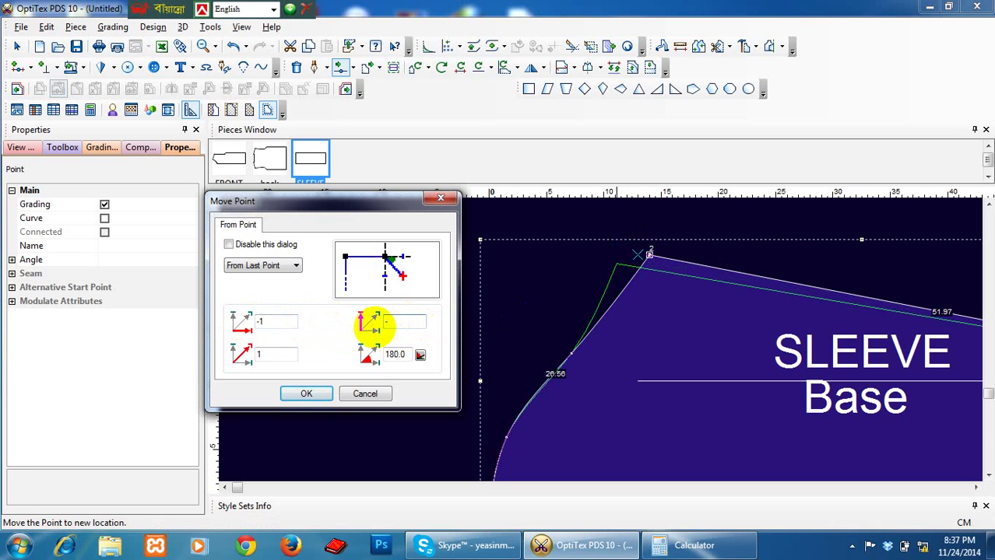
text(1)
click(307, 393)
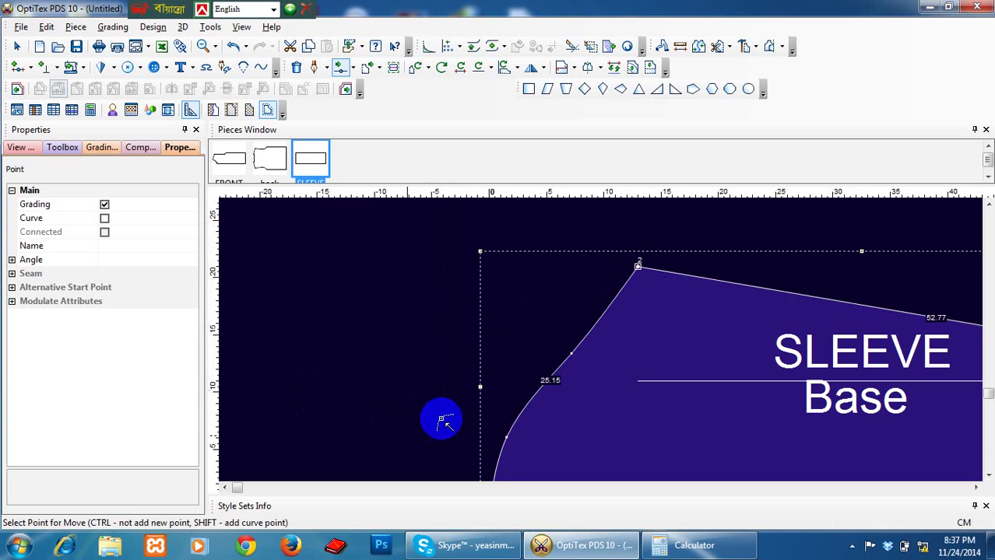
- Move the SLEEVE's upper cap corner point another -1 cm horizontally, with 0 vertical offset
scroll(441, 419, down, 3)
scroll(600, 339, up, 4)
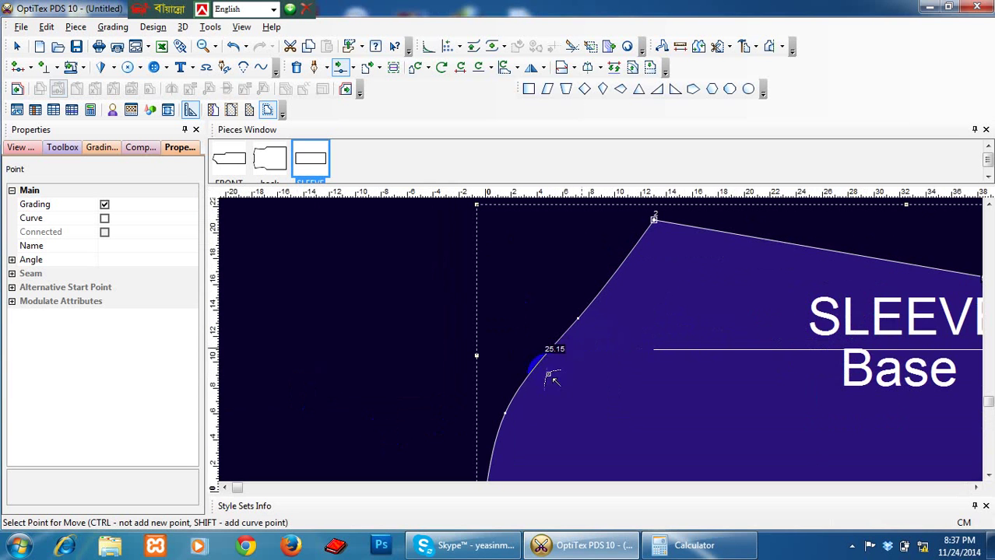
click(652, 219)
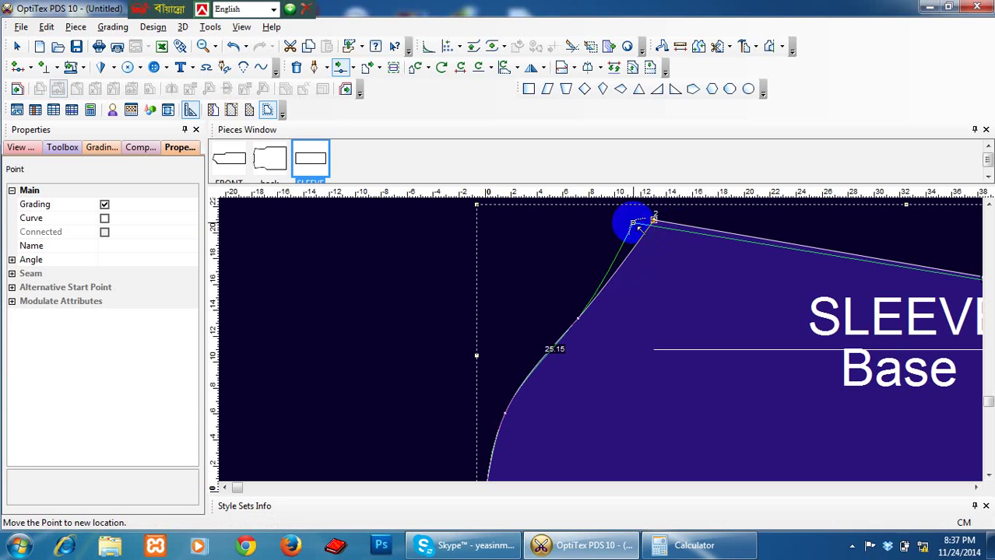
click(632, 223)
drag(294, 322, 245, 321)
text(-1)
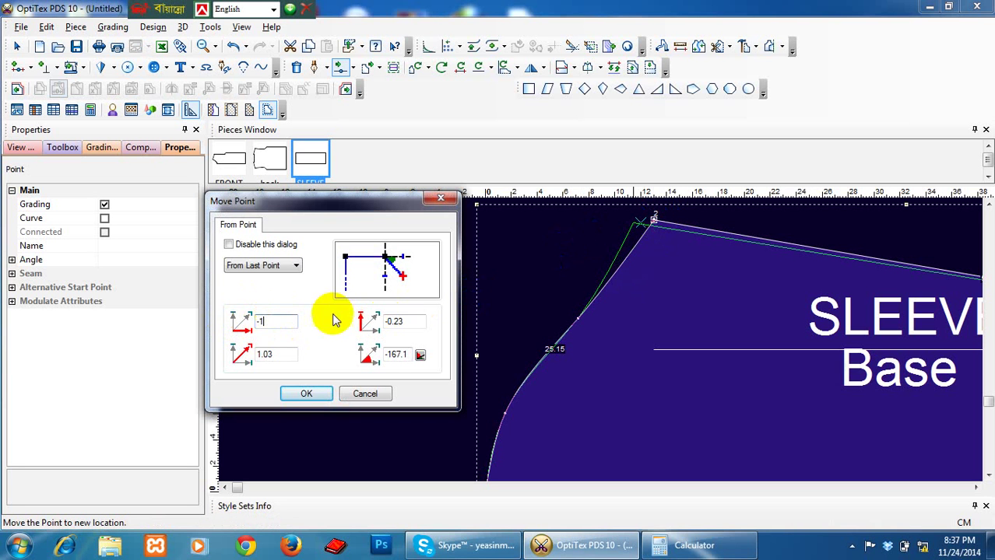
drag(411, 319, 342, 333)
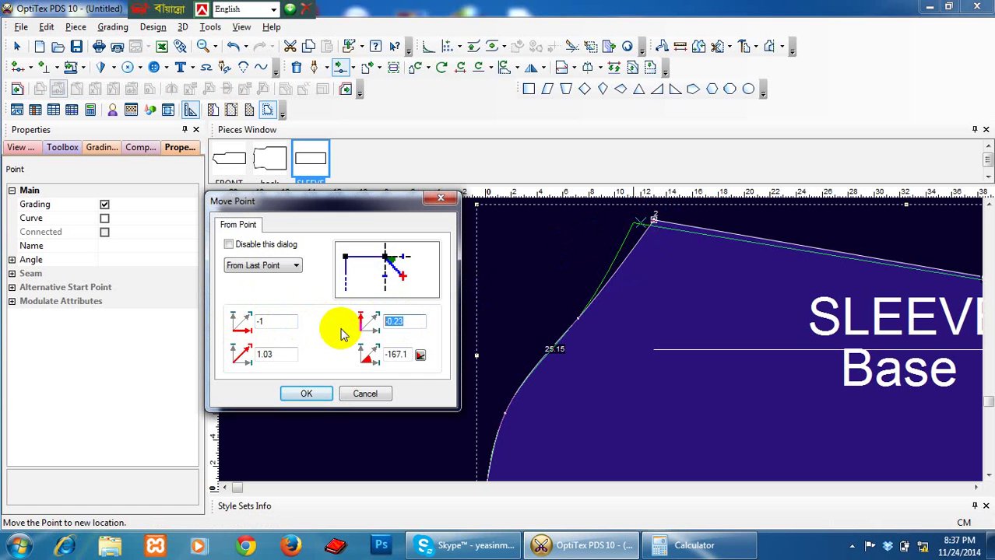
text(0)
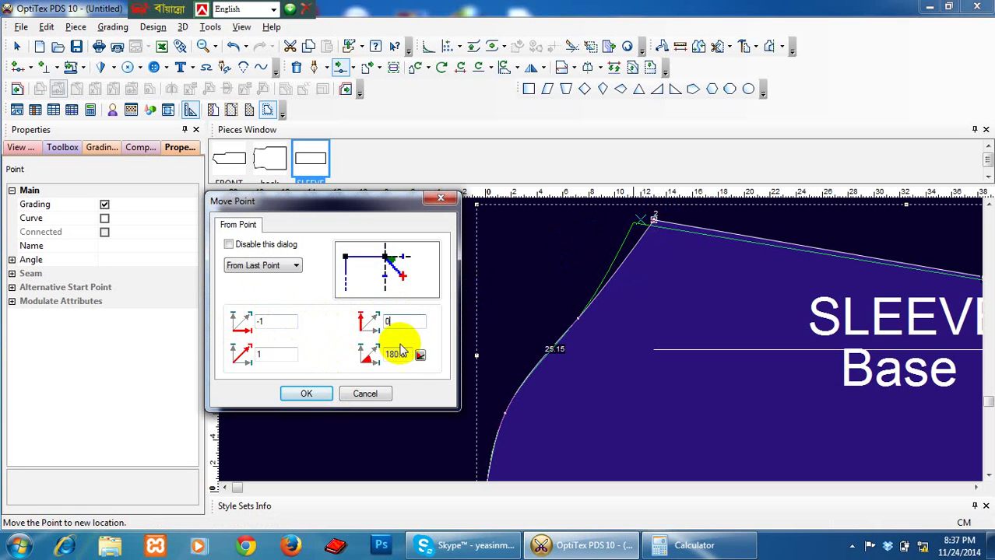
click(312, 394)
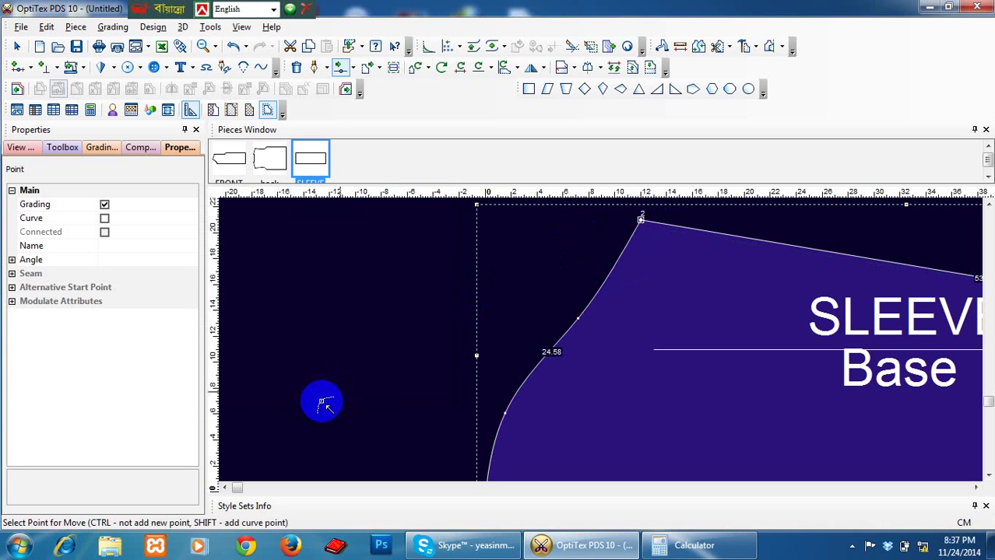
- Move the SLEEVE cap's lower curve point by about -0.24, 0.83 cm and its middle curve point by about -0.55, 0.96 cm
scroll(592, 405, down, 1)
scroll(604, 344, up, 1)
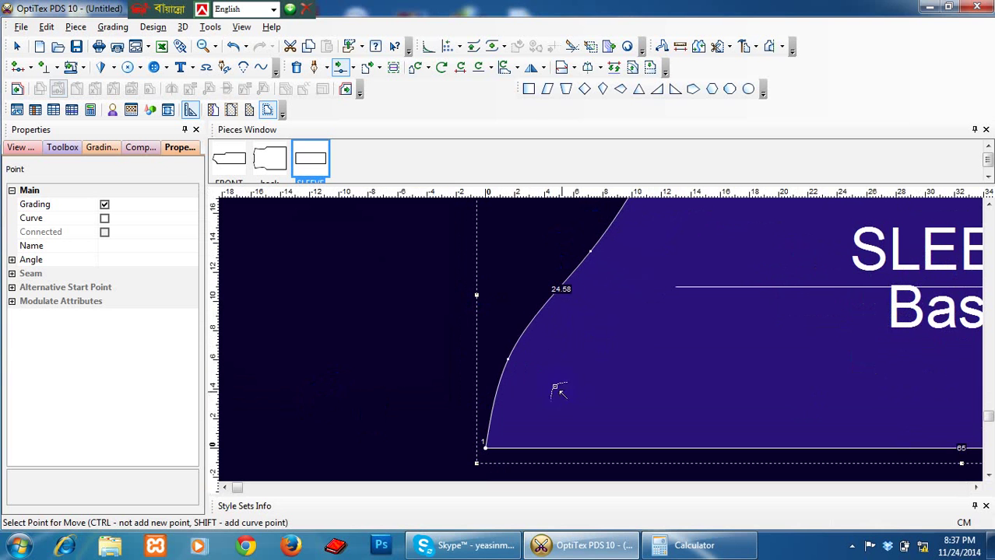
click(507, 361)
drag(507, 361, 504, 347)
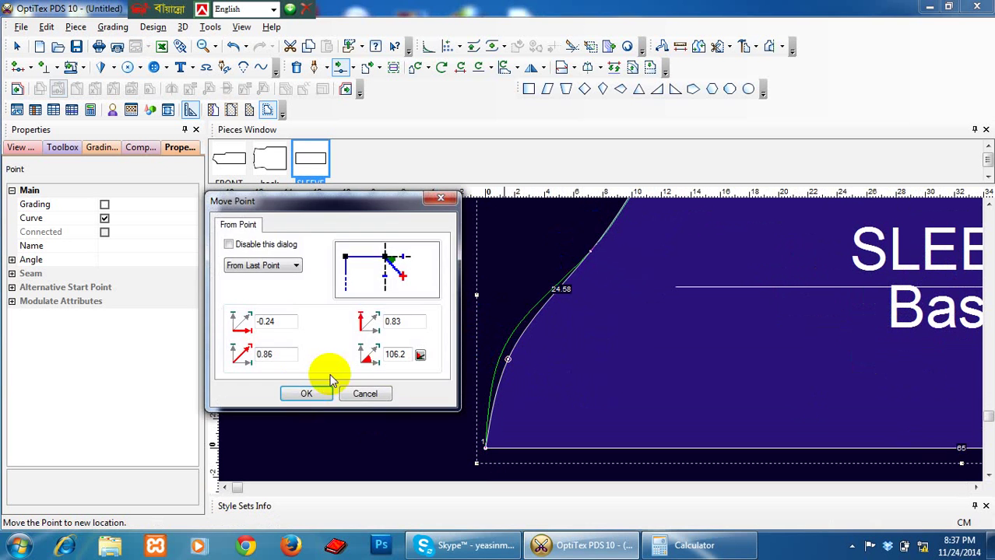
click(306, 393)
drag(594, 257, 582, 237)
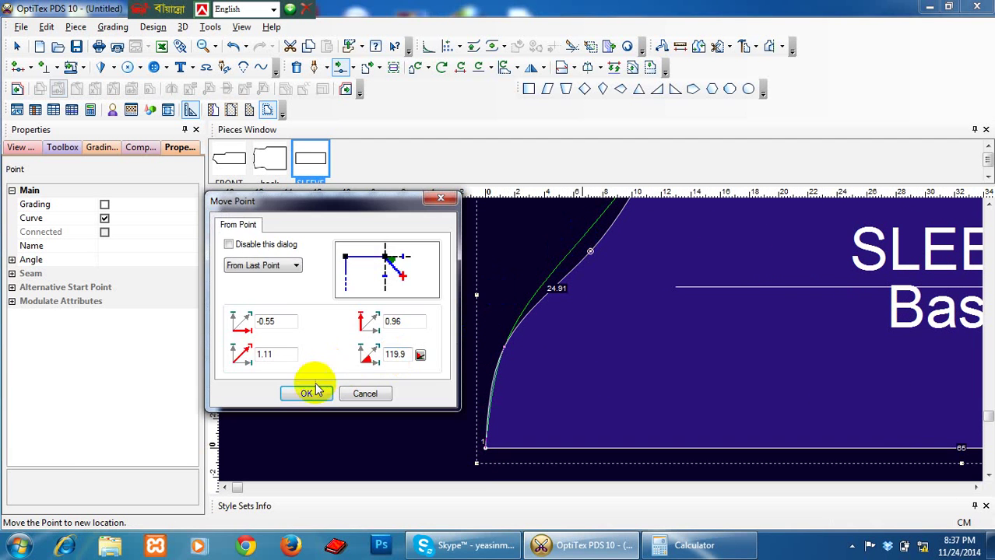
click(310, 390)
- Add a third curve point on the SLEEVE cap between the middle point and the upper corner, moved slightly inward
scroll(599, 339, down, 1)
scroll(577, 276, up, 3)
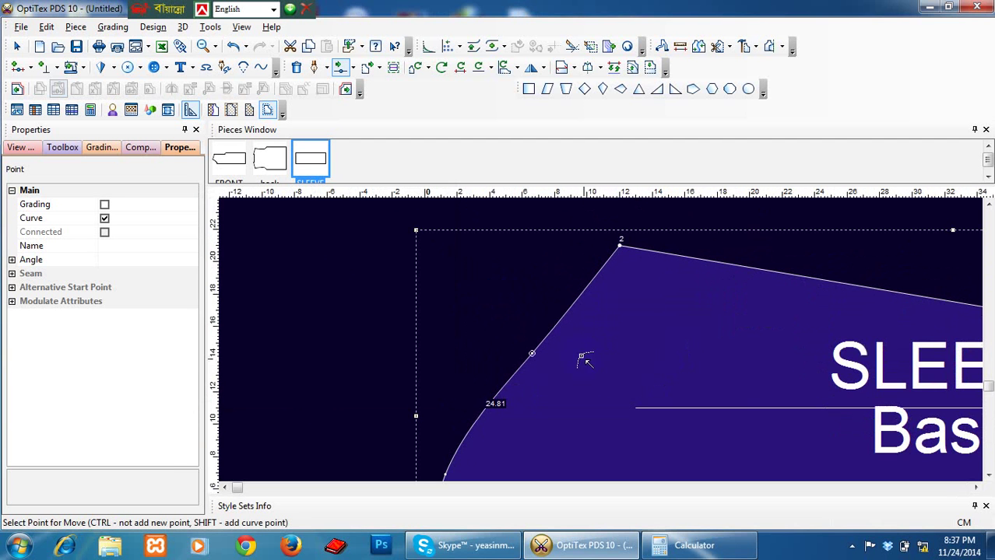
drag(565, 316, 573, 317)
click(308, 391)
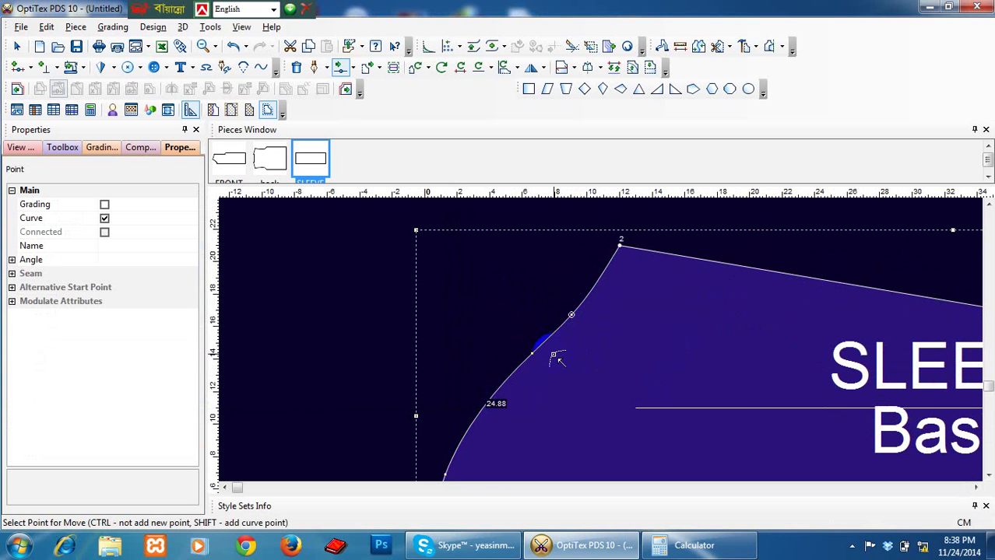
- Move the SLEEVE's upper cap corner point straight down, with 0 horizontal and -1 cm vertical offset
drag(617, 247, 606, 259)
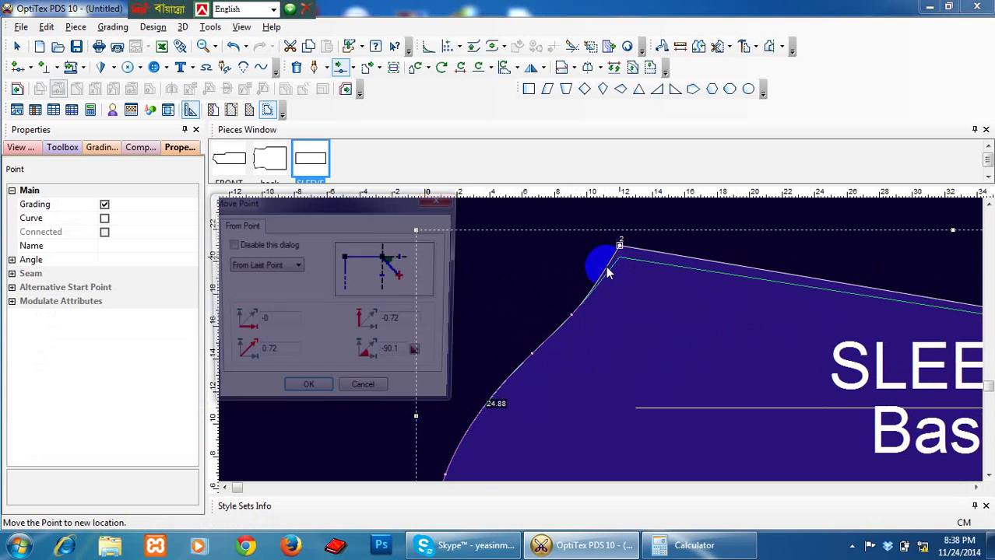
double_click(405, 321)
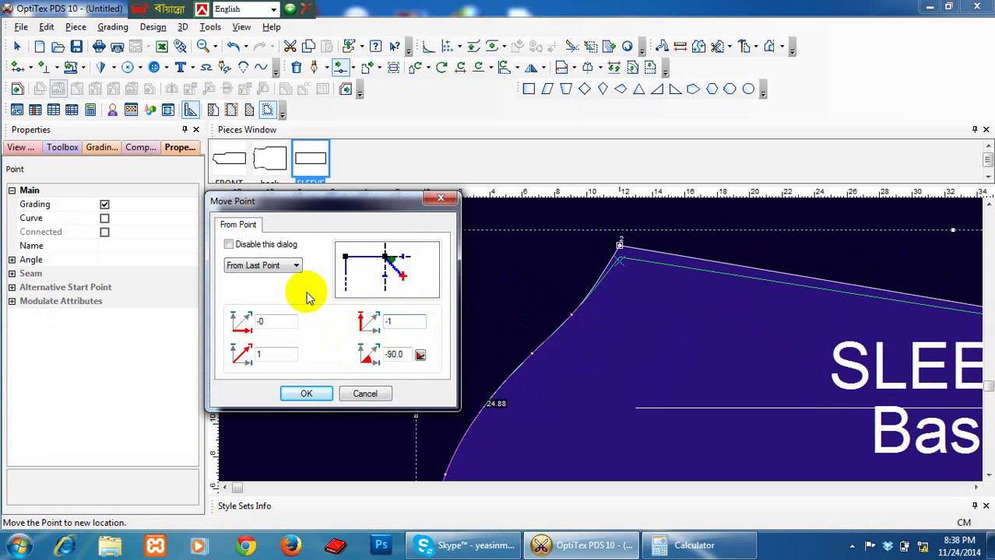
double_click(279, 322)
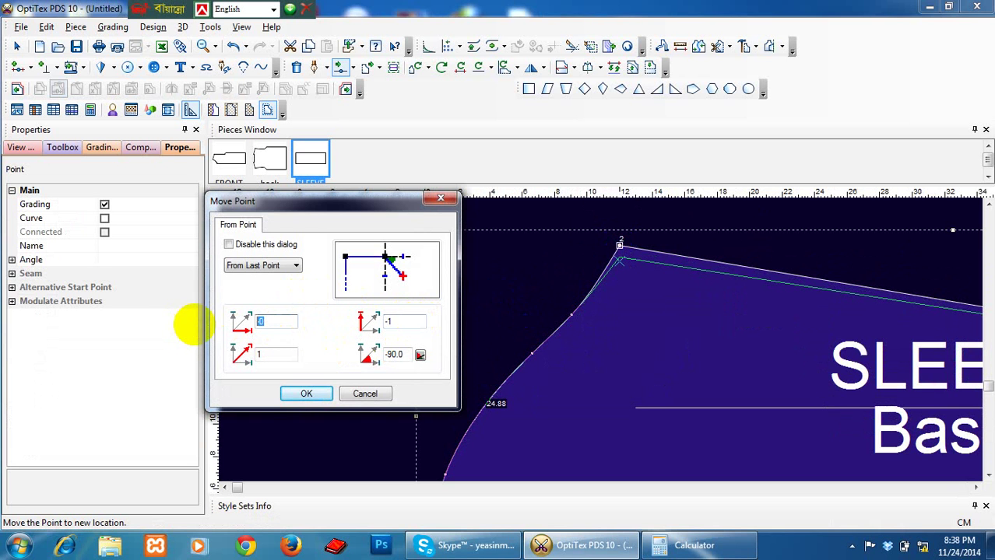
click(304, 394)
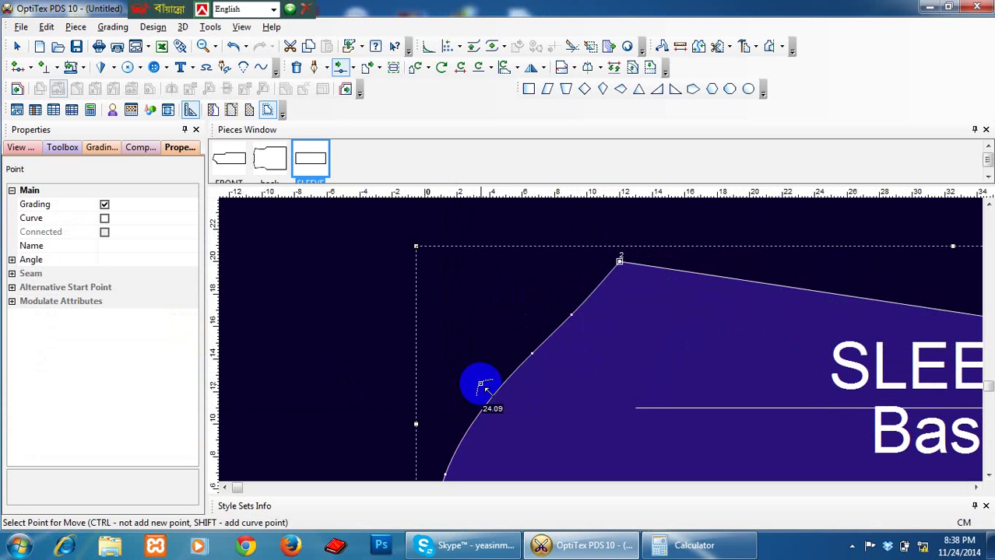
- Move the SLEEVE cap's uppermost curve point inward by about 0.8, 0.09 cm
scroll(601, 344, up, 2)
scroll(601, 344, down, 4)
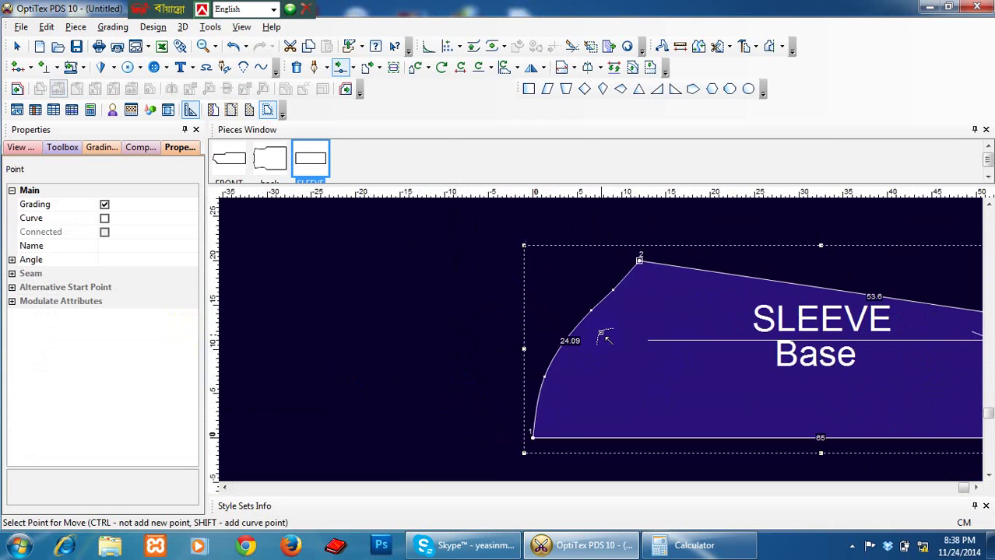
scroll(604, 338, up, 2)
click(619, 273)
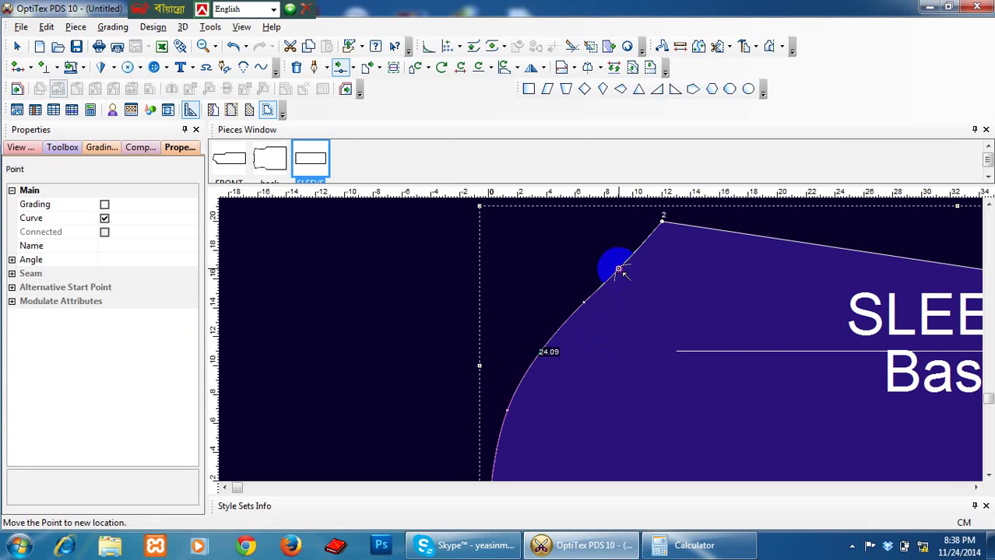
click(574, 289)
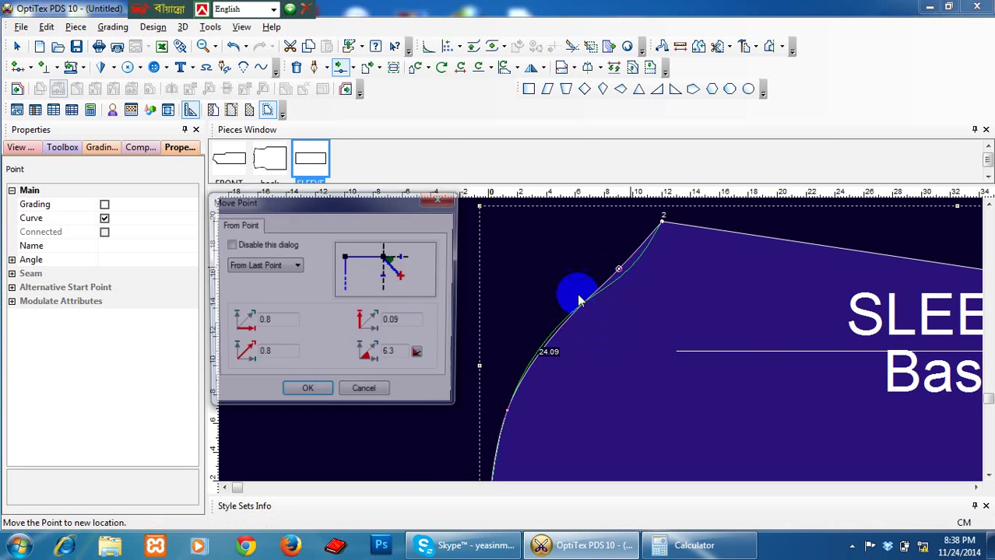
key(Return)
- Move the SLEEVE cap's middle curve point down along the curve by about -1.27, -1.44 cm
click(582, 301)
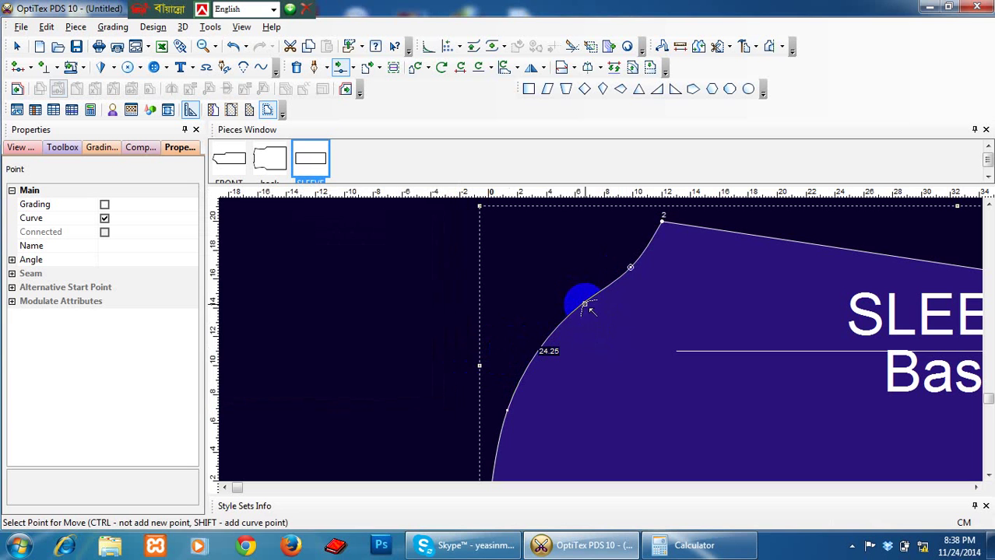
click(566, 324)
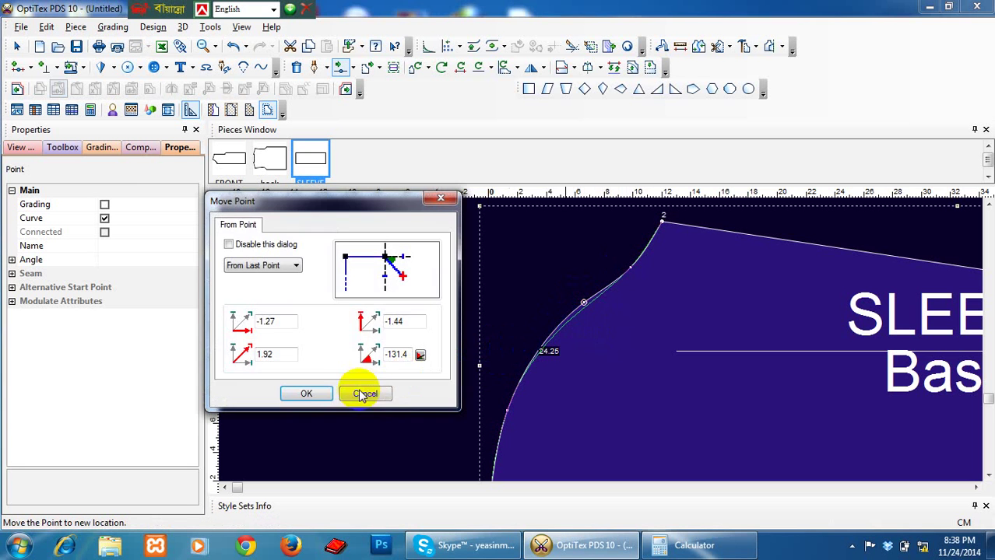
click(305, 394)
scroll(534, 413, down, 2)
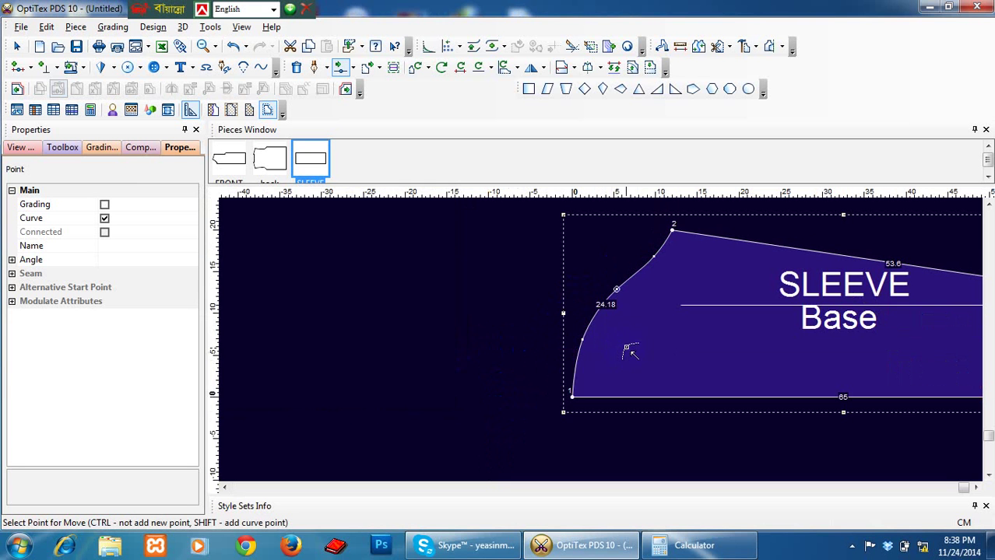
- Shorten the sleeve by moving the hem segment between points 3 and 4 in parallel, -6 cm horizontally and 0 vertically
scroll(632, 346, down, 3)
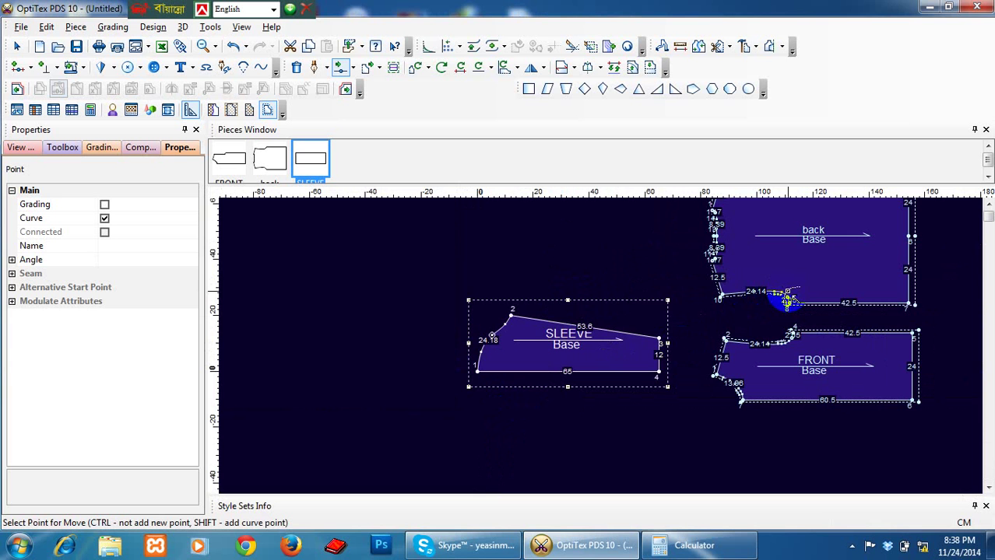
click(658, 326)
click(593, 329)
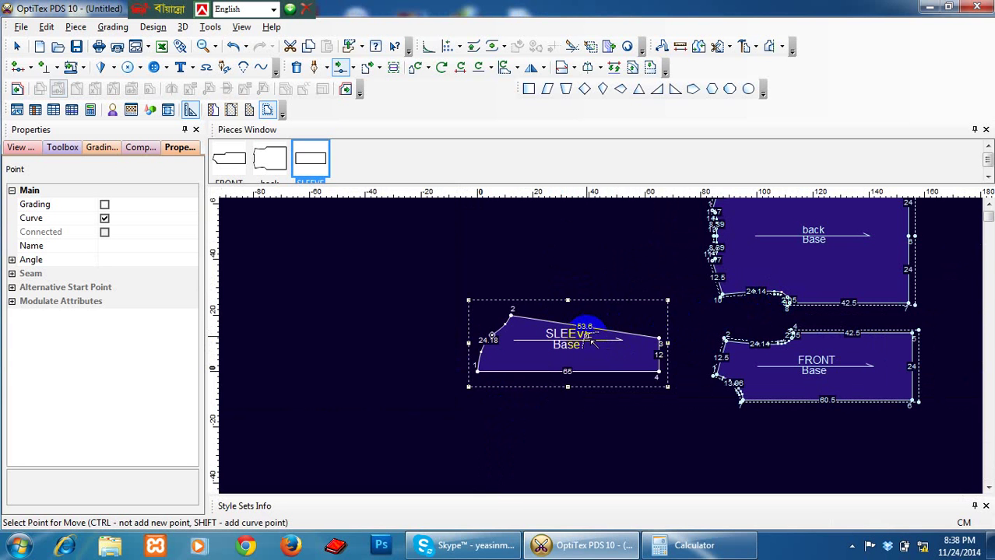
scroll(592, 343, up, 2)
click(661, 387)
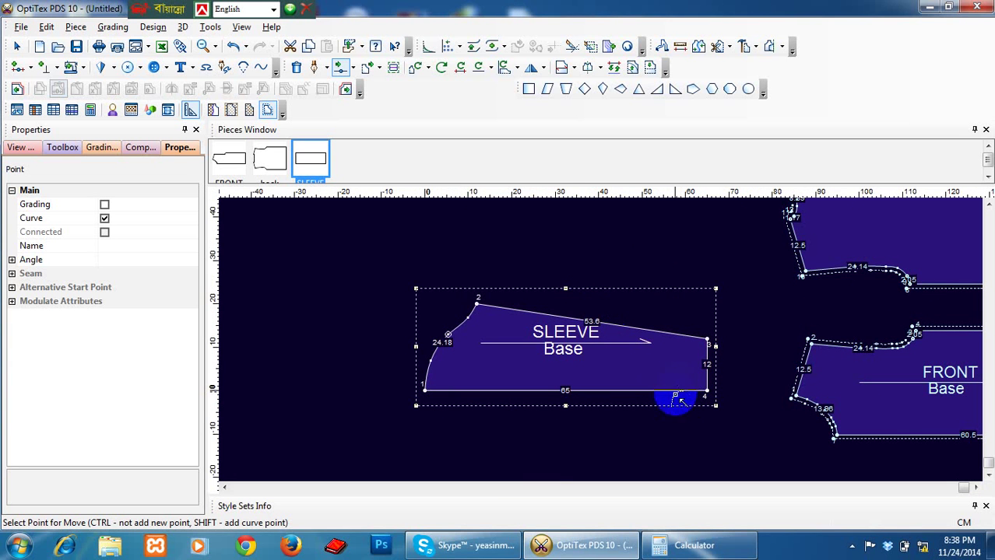
click(450, 47)
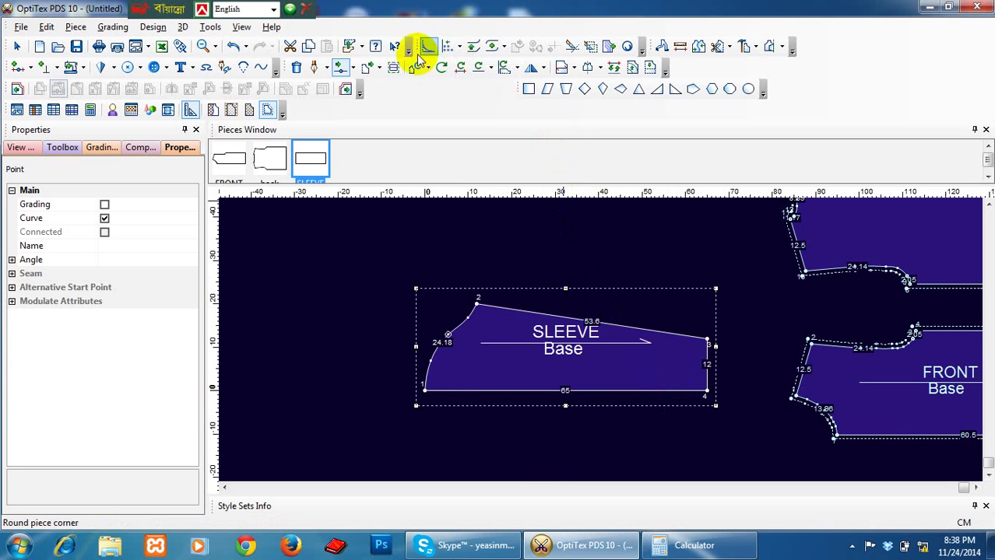
click(352, 68)
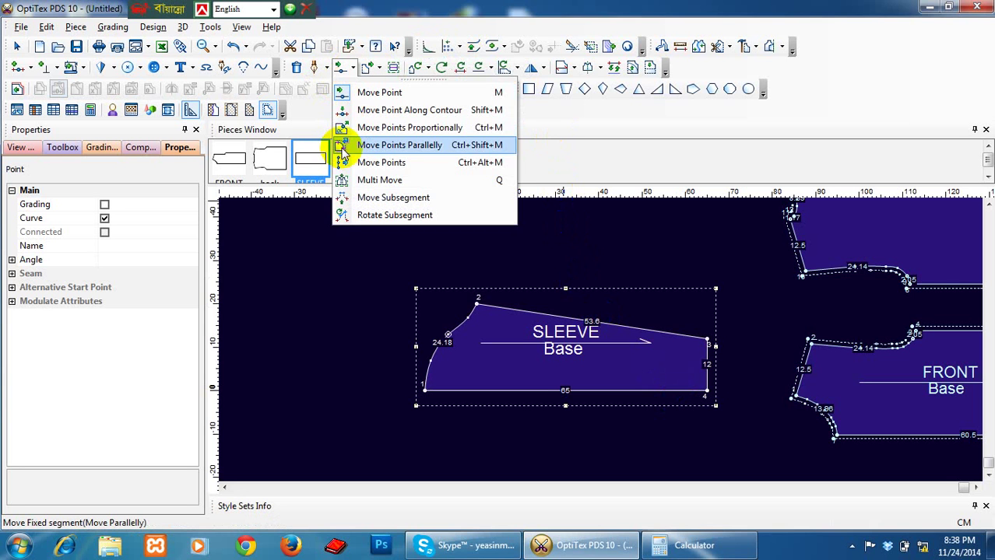
click(399, 144)
click(706, 340)
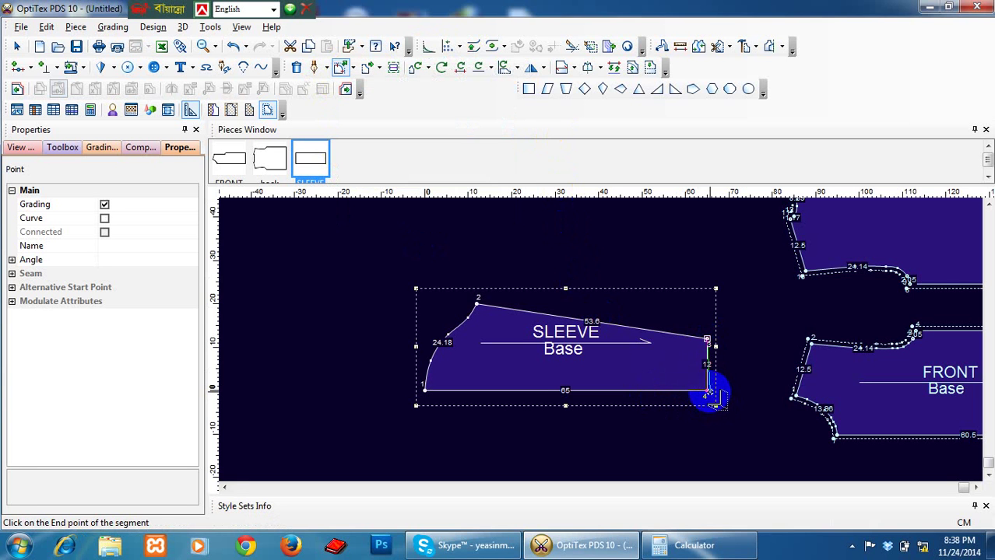
click(708, 392)
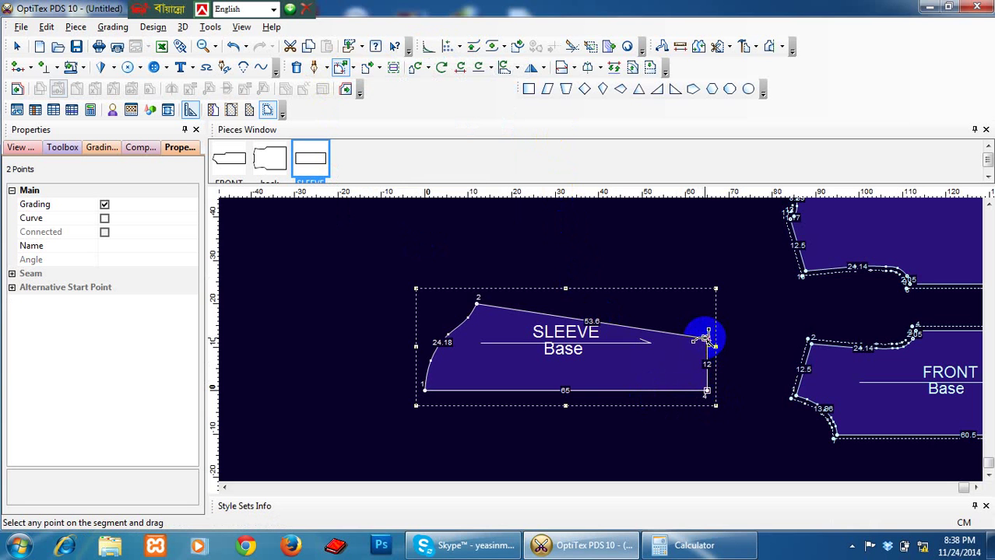
drag(704, 339, 669, 342)
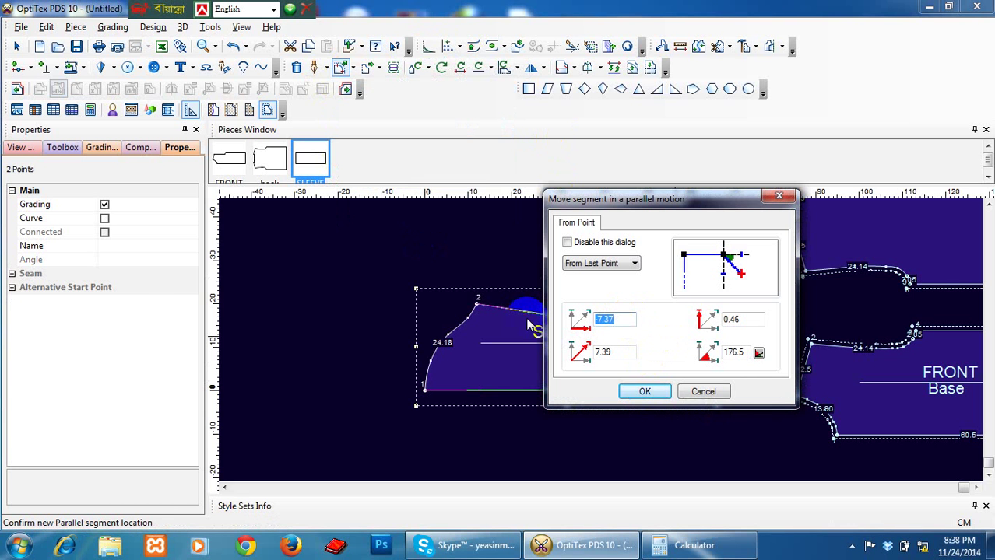
text(-6)
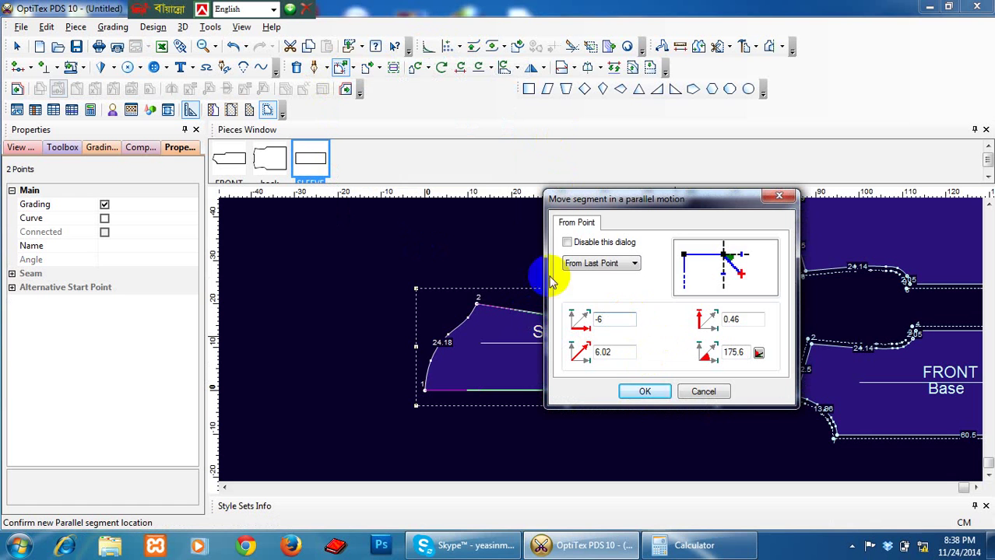
key(Tab)
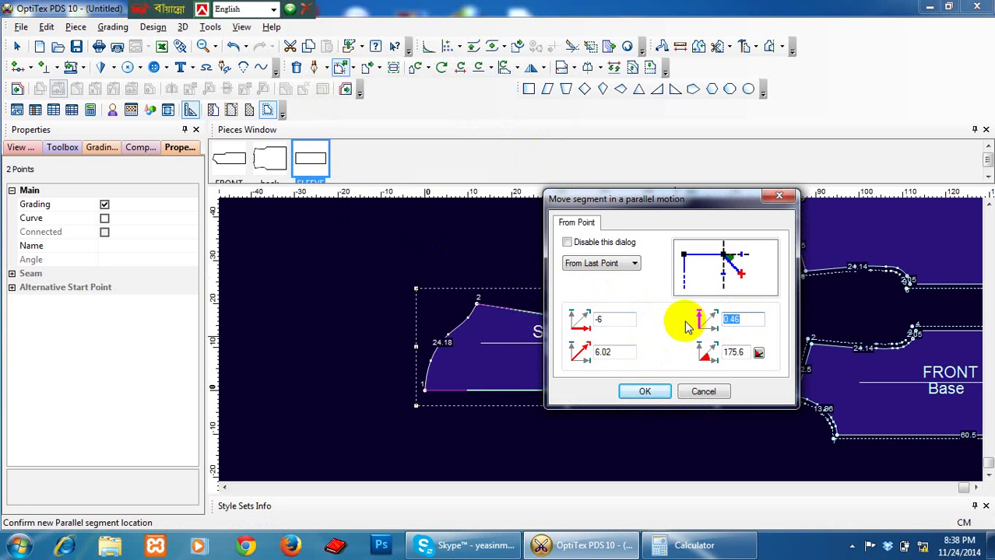
text(0)
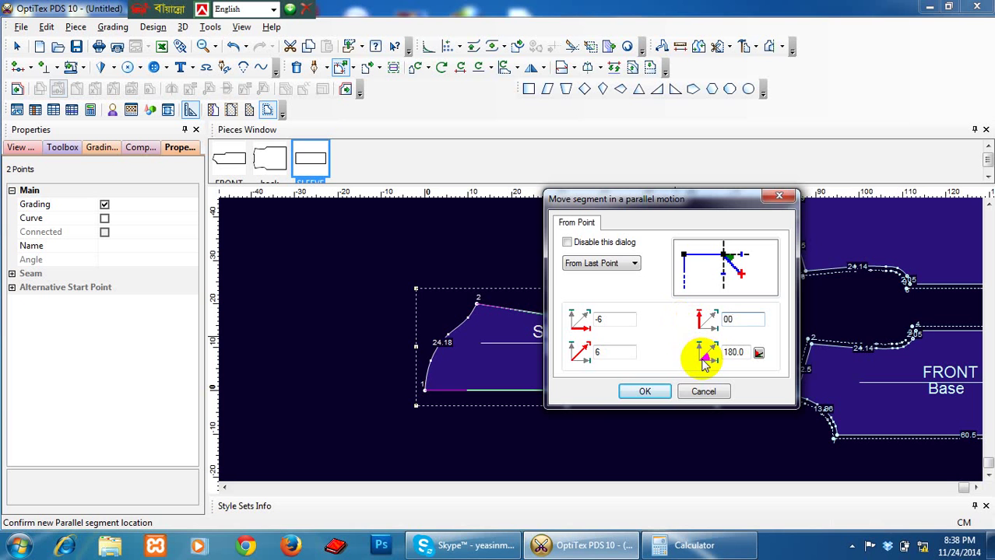
click(646, 393)
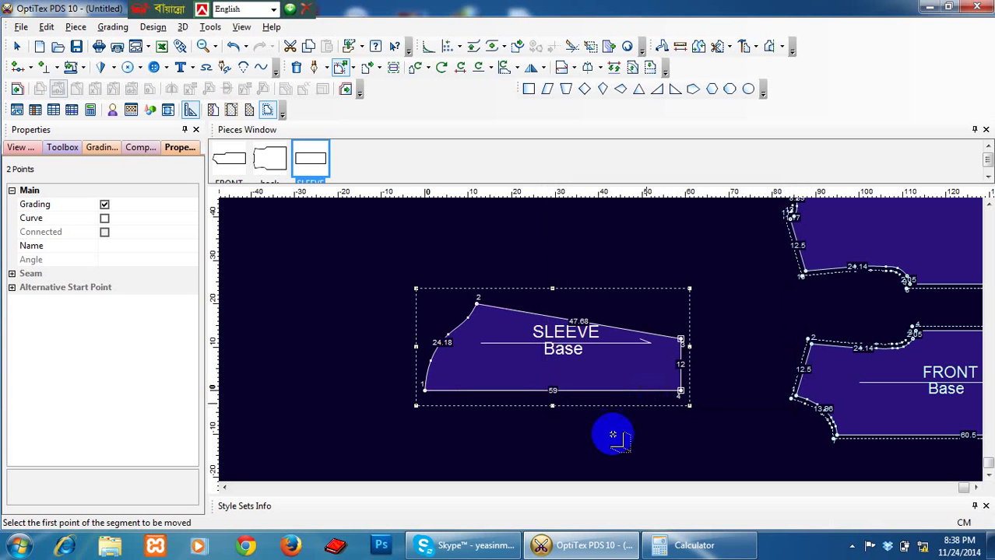
- Add a 1 cm wide seam to the sleeve clockwise from point 1 to point 4, leaving out the long straight bottom edge
scroll(583, 333, down, 1)
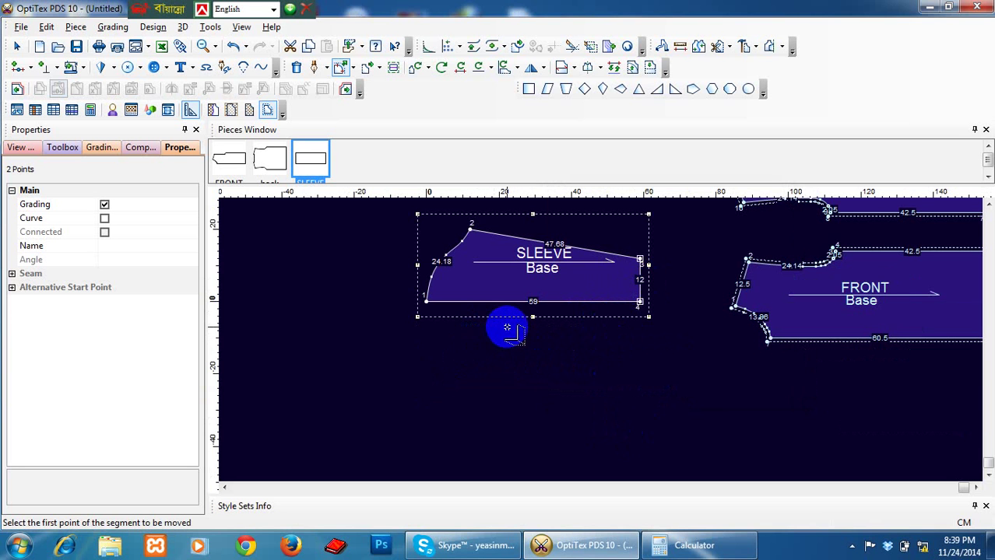
right_click(393, 340)
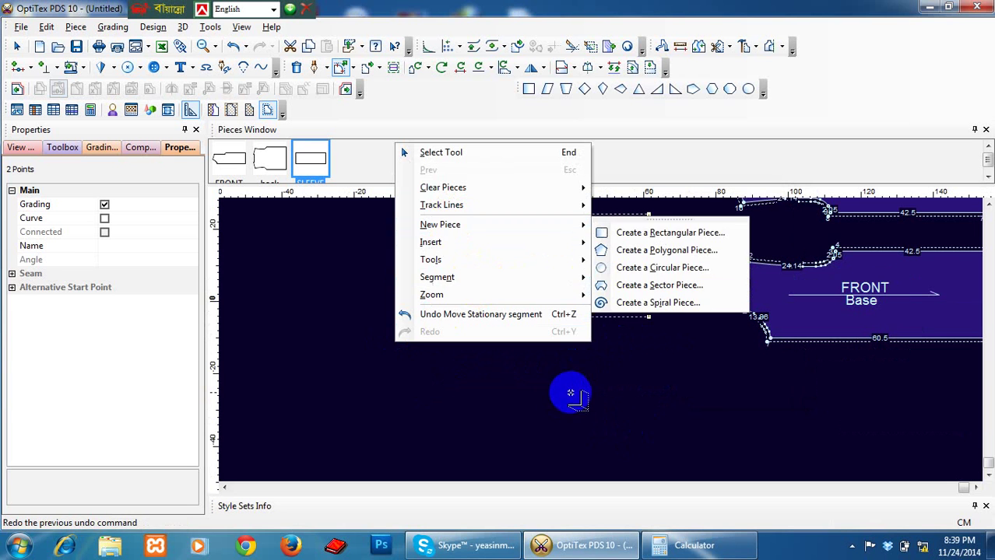
click(545, 386)
right_click(447, 366)
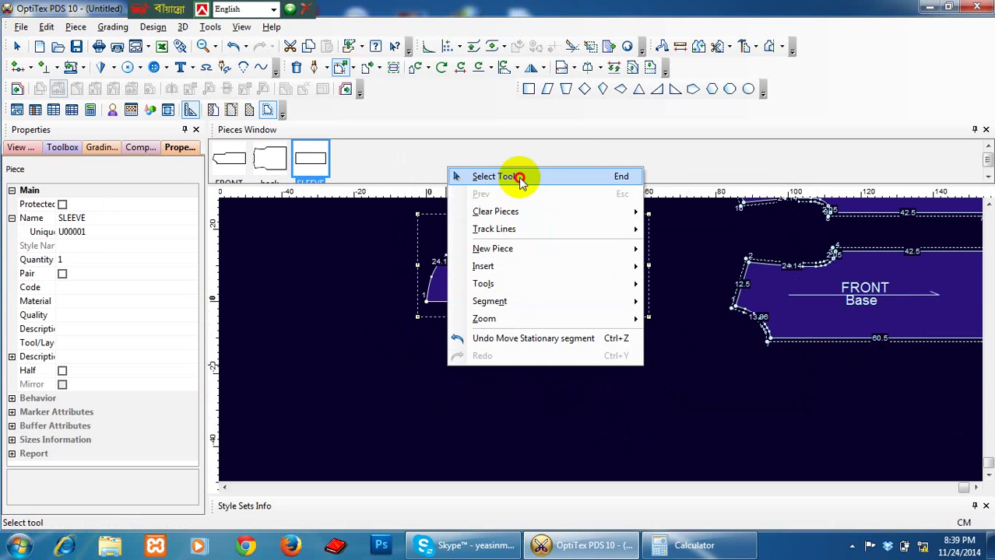
click(516, 176)
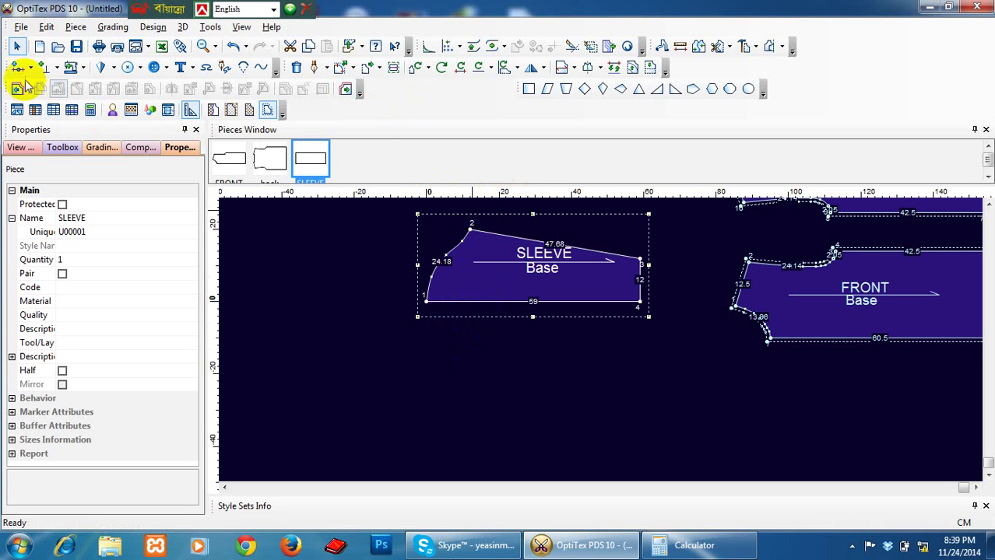
click(70, 67)
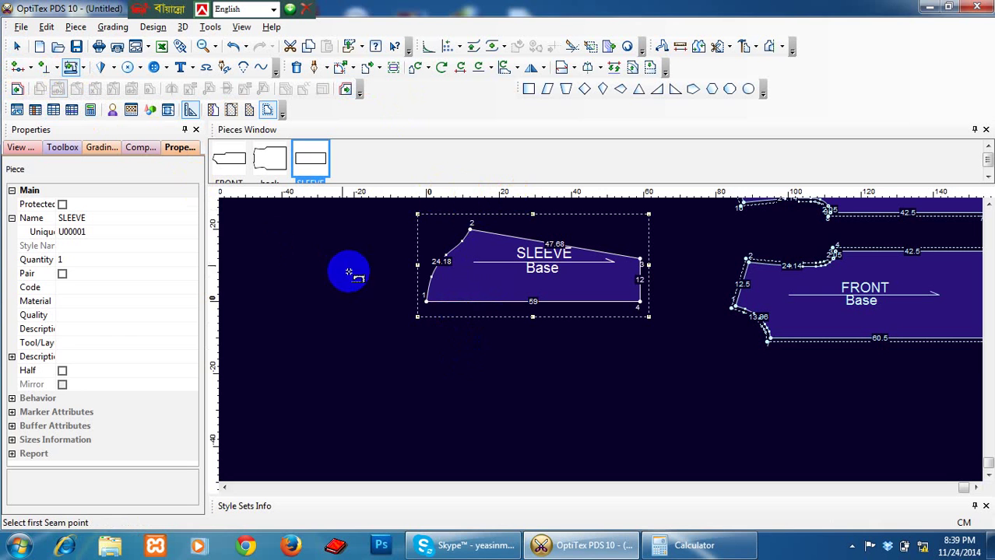
click(426, 301)
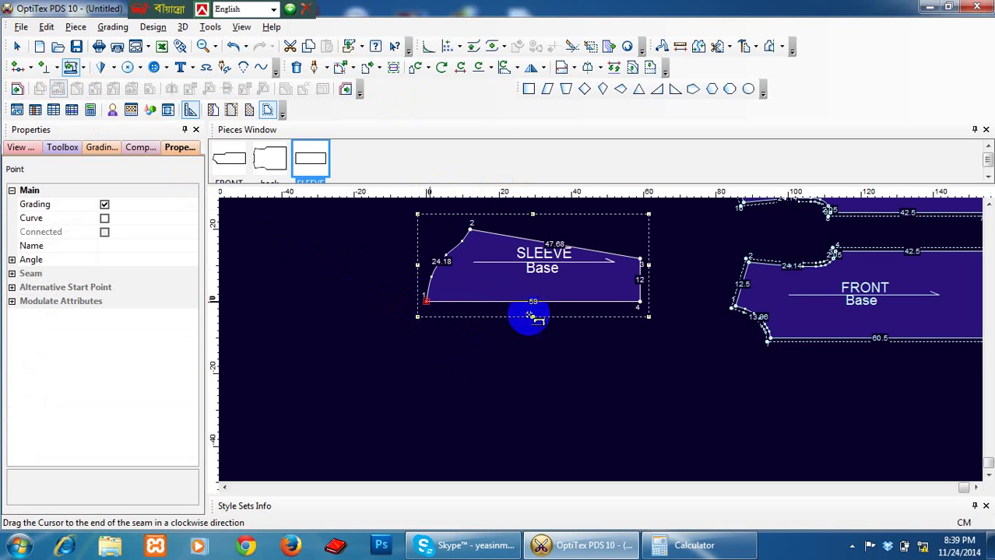
click(639, 302)
text(1)
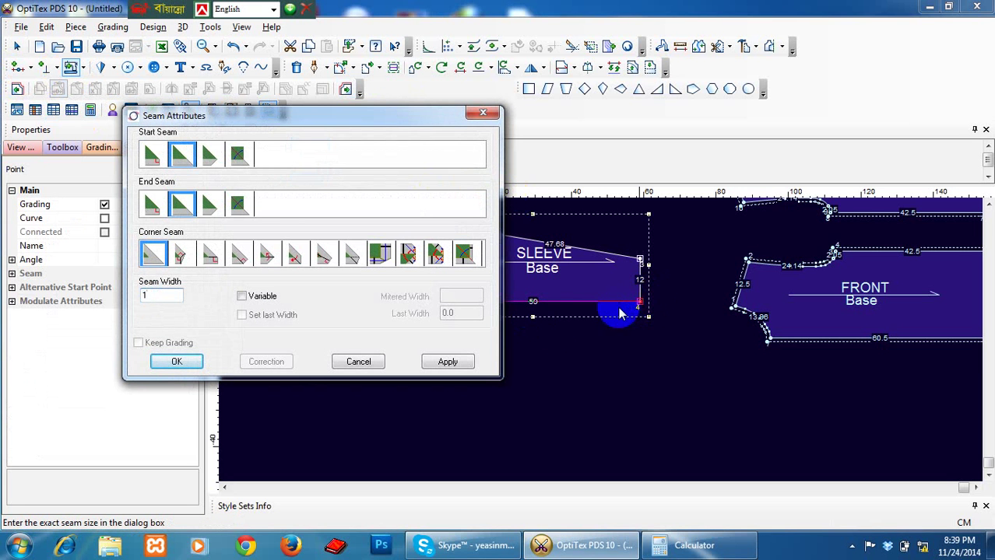
click(179, 361)
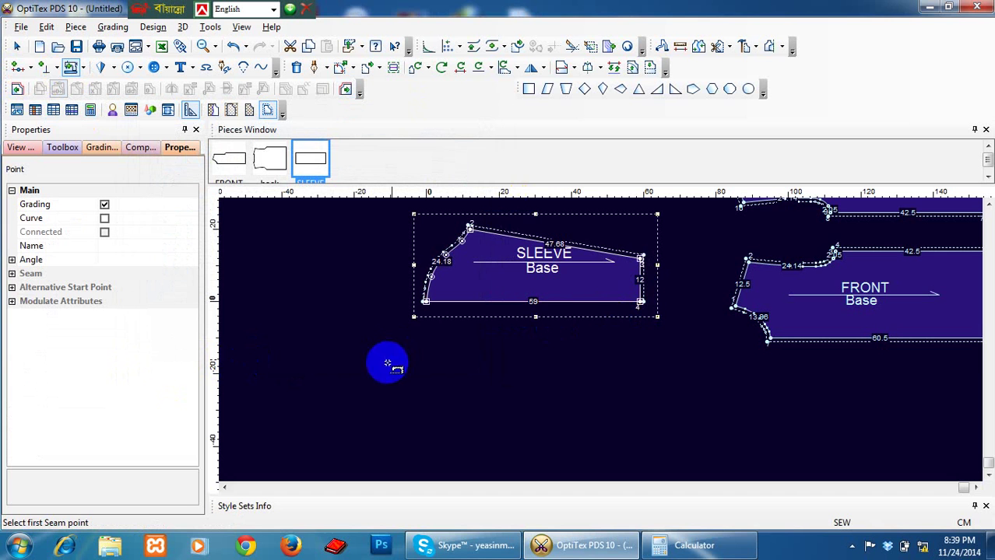
- Create a rectangular piece named CUFF with length 12 cm and width 24 cm
right_click(446, 372)
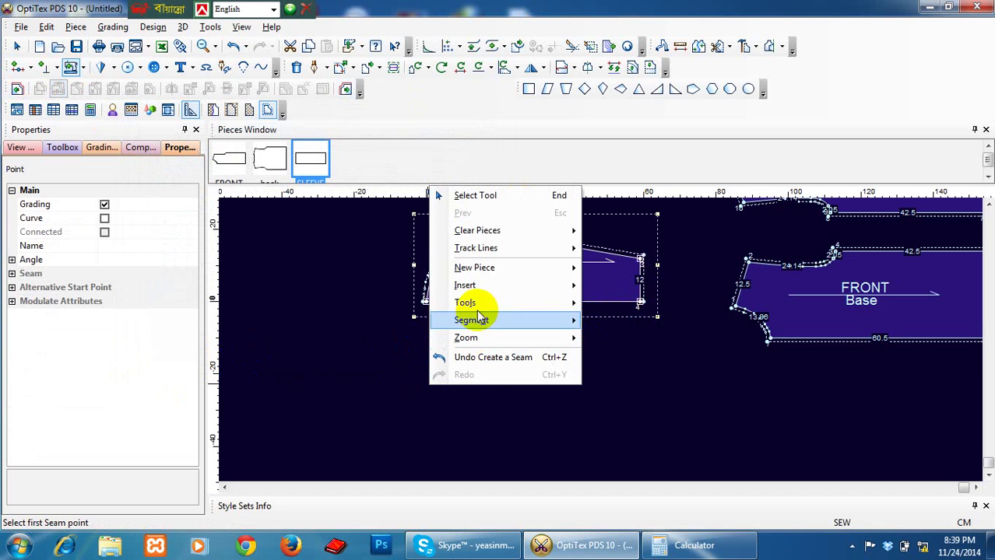
click(595, 276)
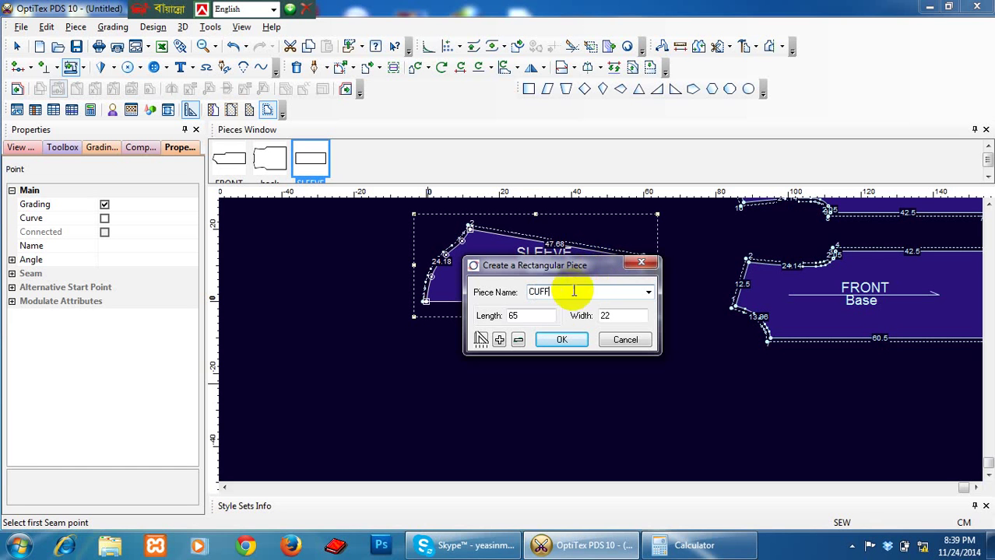
drag(545, 316, 438, 326)
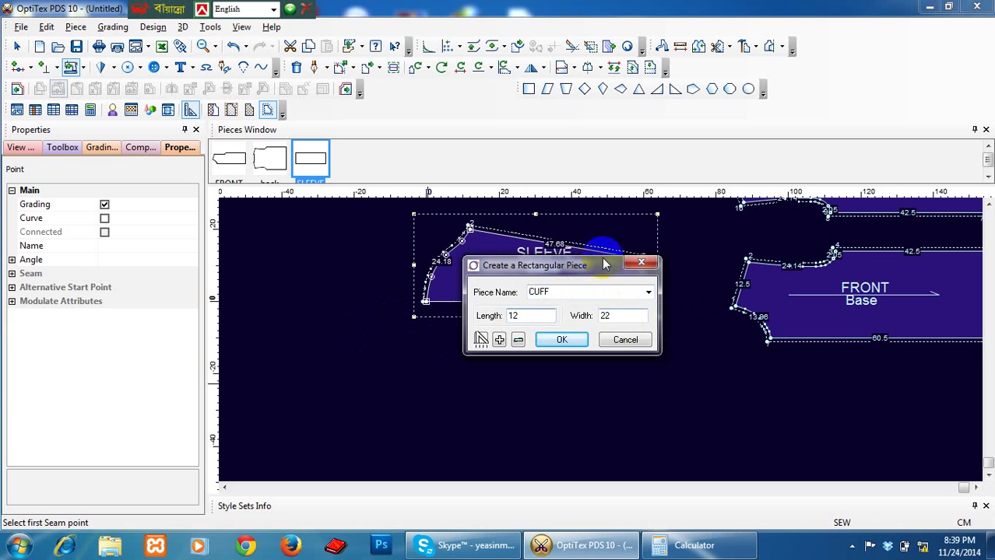
drag(600, 268, 599, 349)
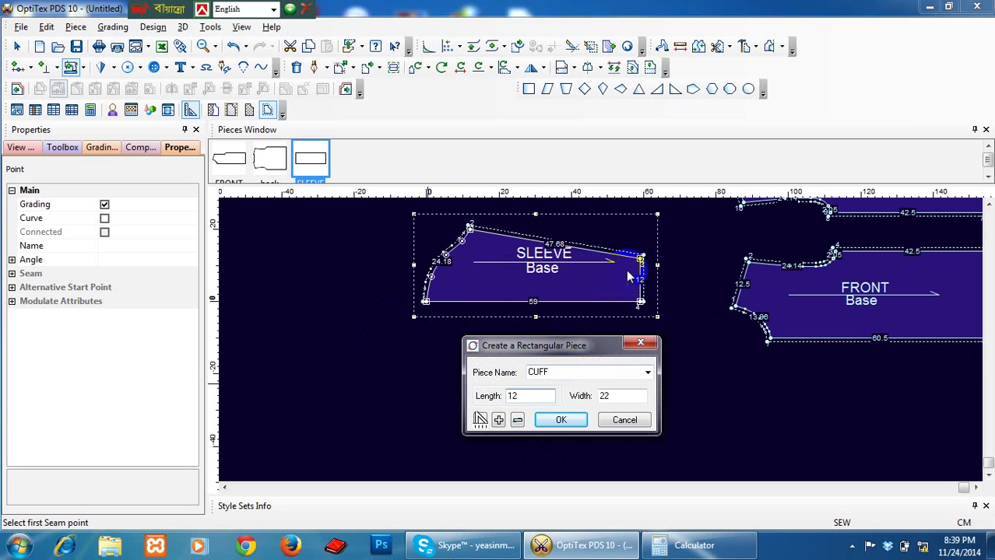
click(545, 396)
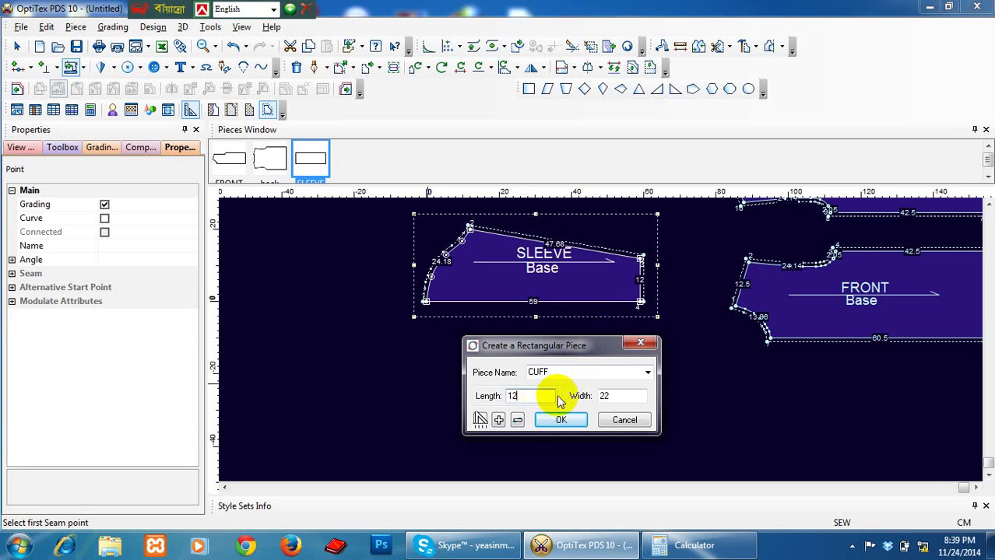
drag(617, 396, 597, 400)
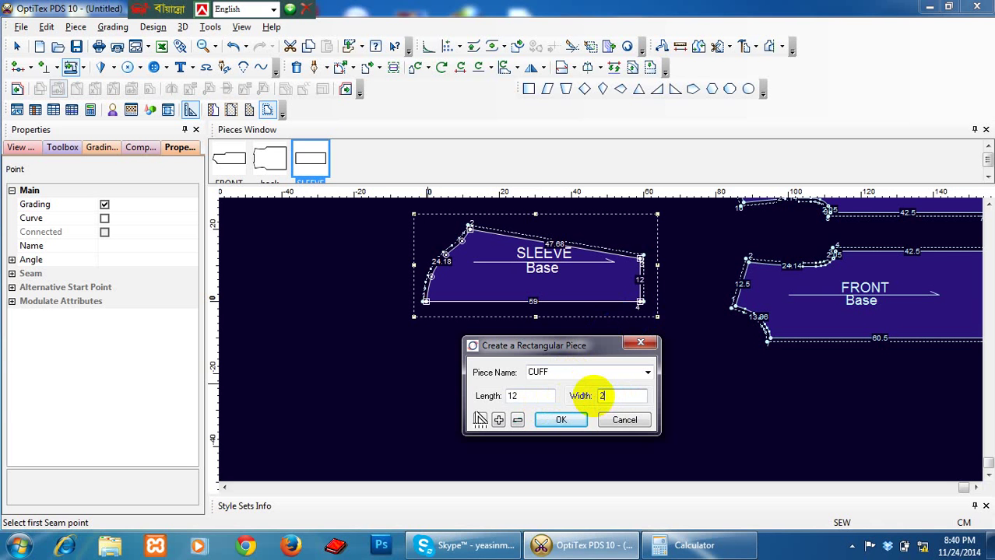
click(559, 420)
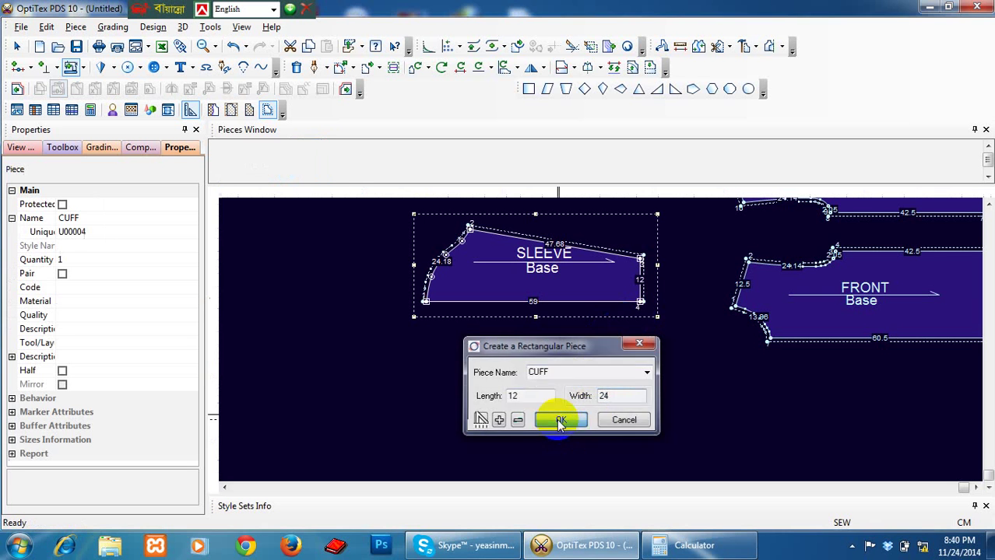
- Widen the sleeve hem by moving its upper corner, point 3, 1.5 cm vertically and 0 horizontally
scroll(551, 393, up, 4)
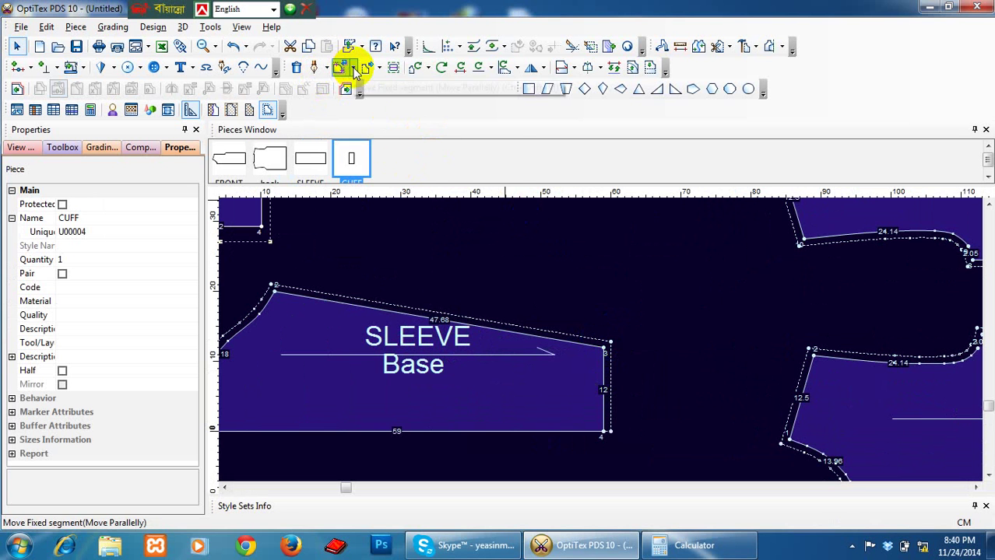
click(350, 68)
click(373, 85)
click(546, 333)
click(611, 354)
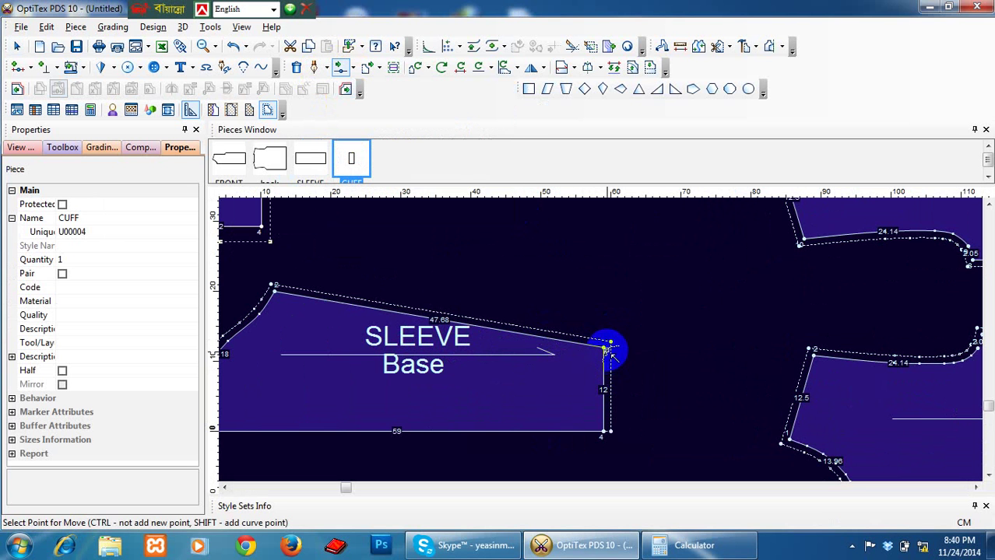
click(604, 341)
click(600, 334)
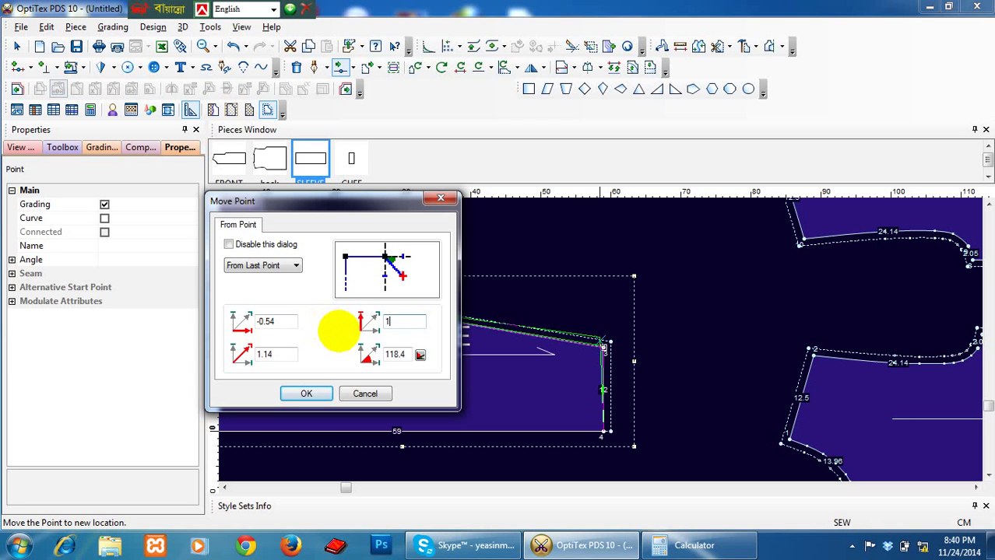
text(1.5)
click(271, 322)
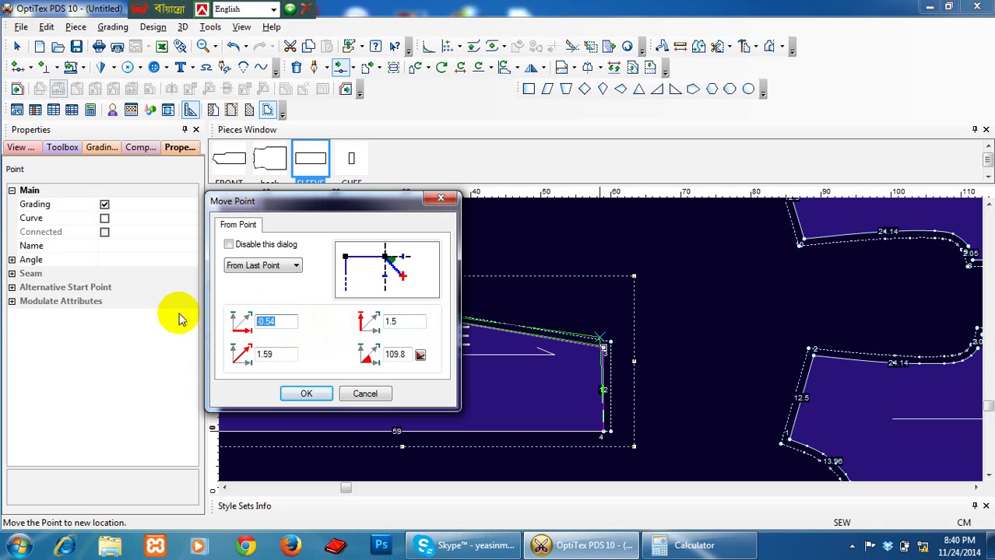
text(0)
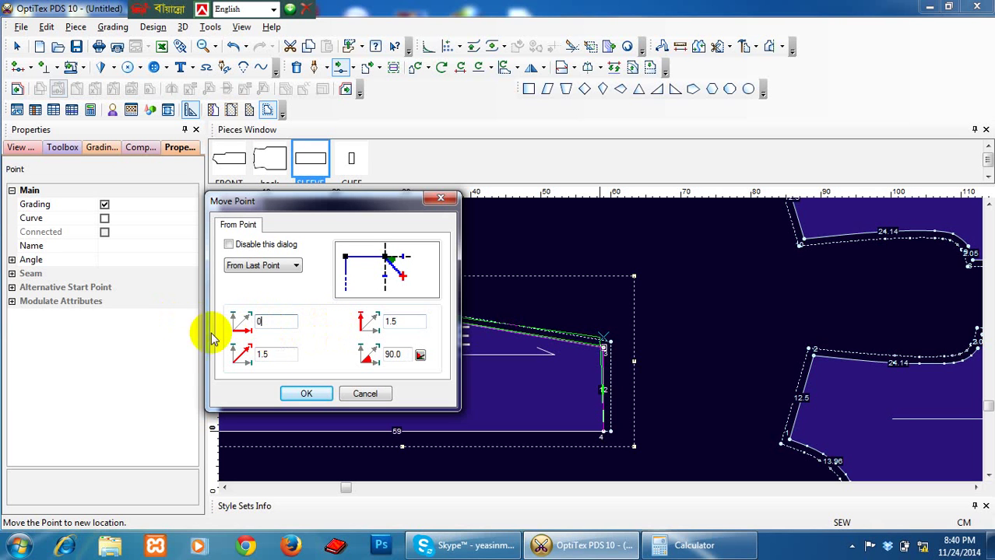
click(305, 394)
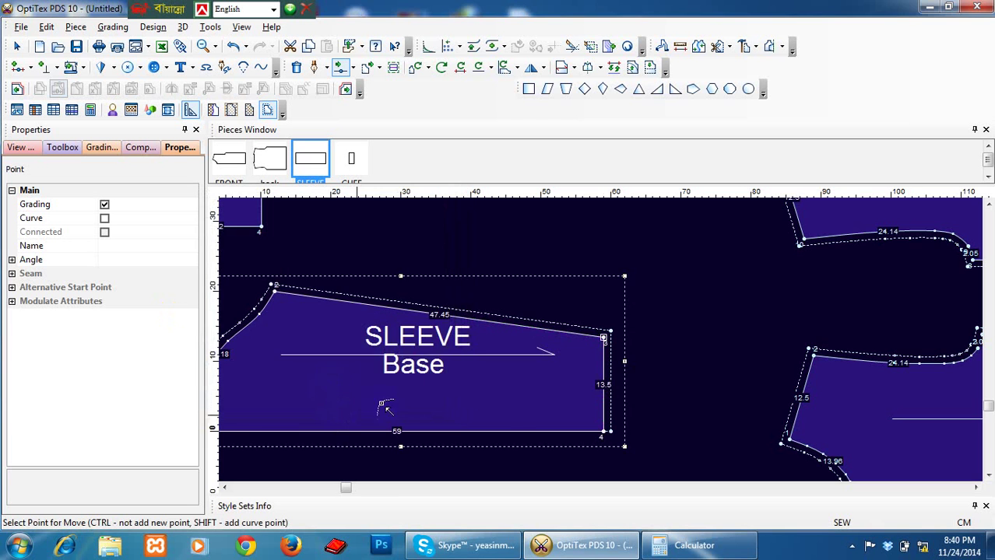
scroll(329, 324, down, 3)
scroll(550, 245, up, 2)
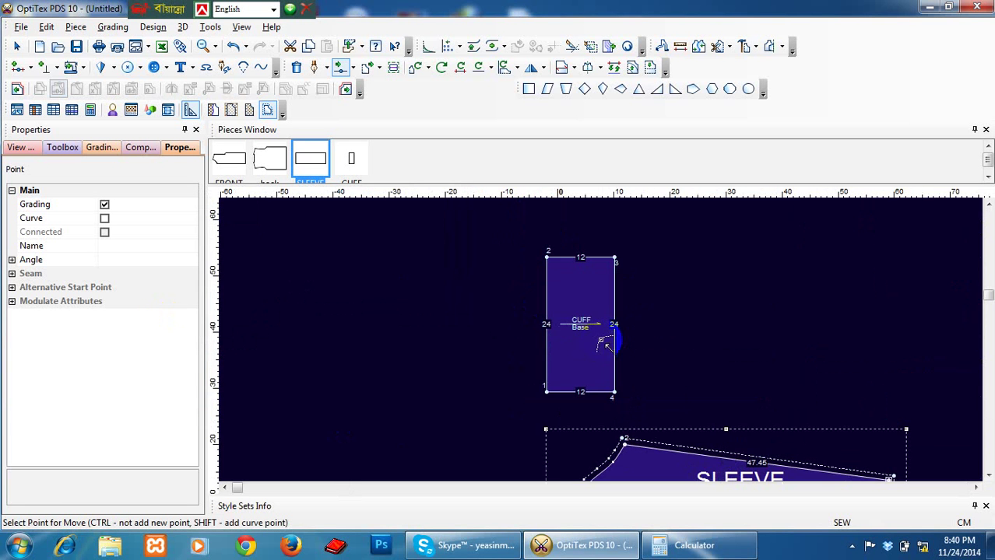
scroll(605, 343, down, 2)
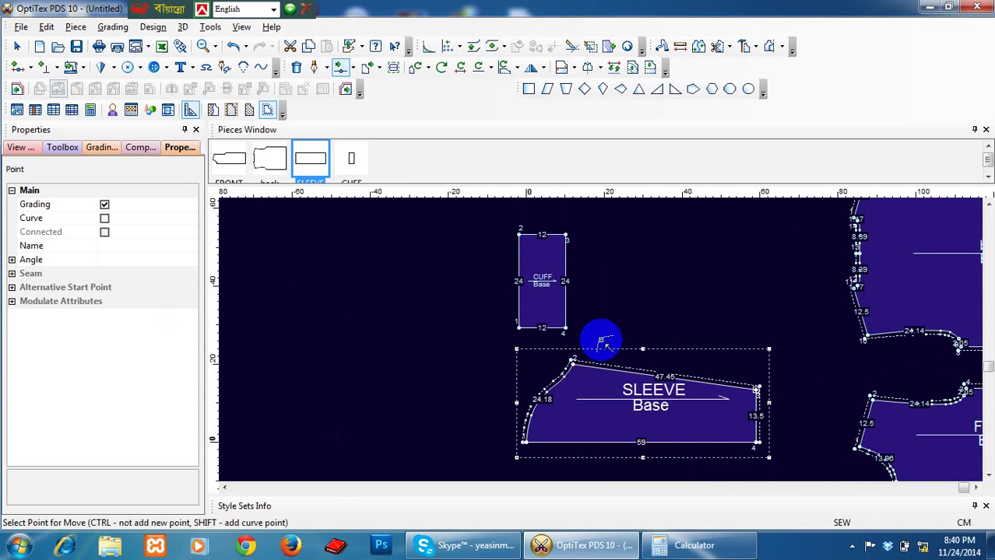
- Add a seam around all four sides of the CUFF piece, with the same width as the sleeve's seam
right_click(446, 296)
click(467, 308)
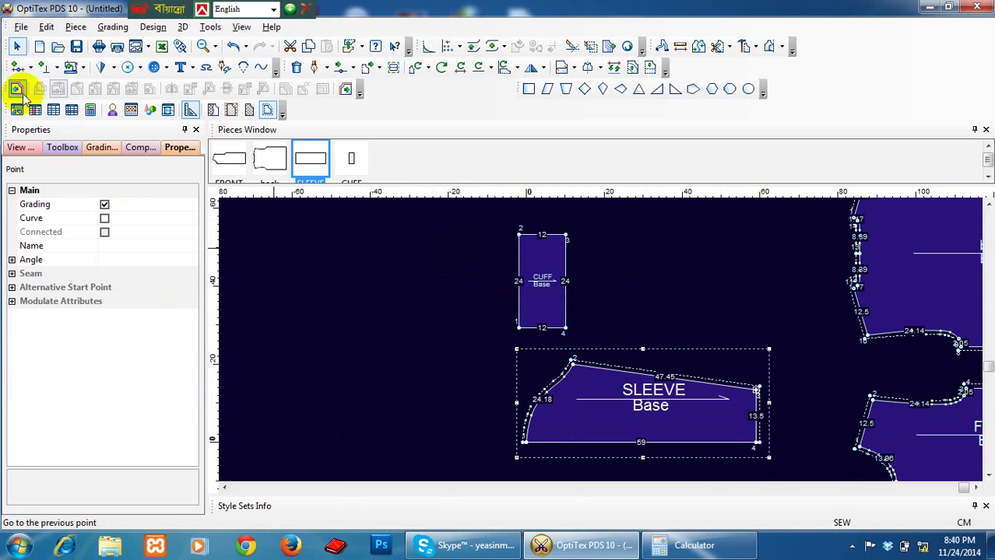
click(71, 67)
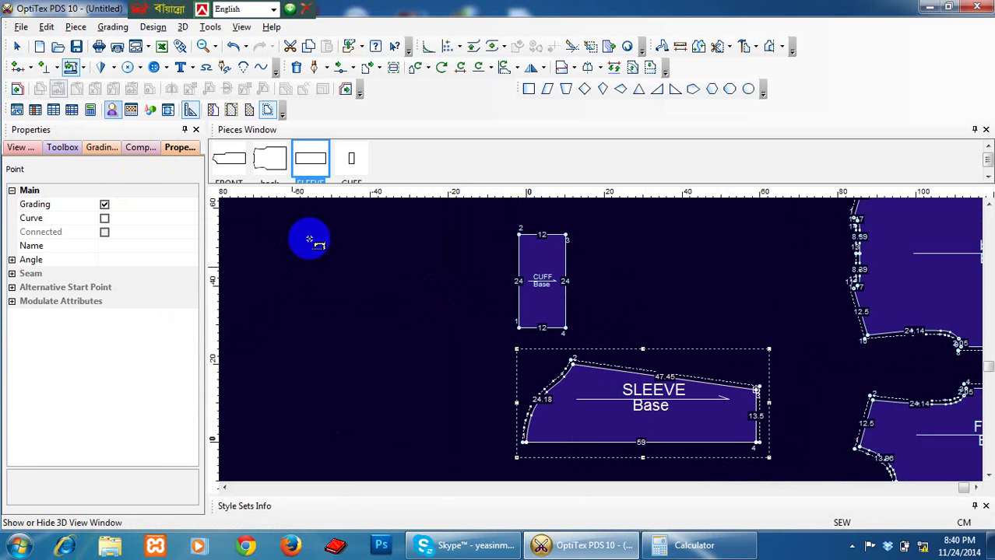
click(516, 326)
click(518, 329)
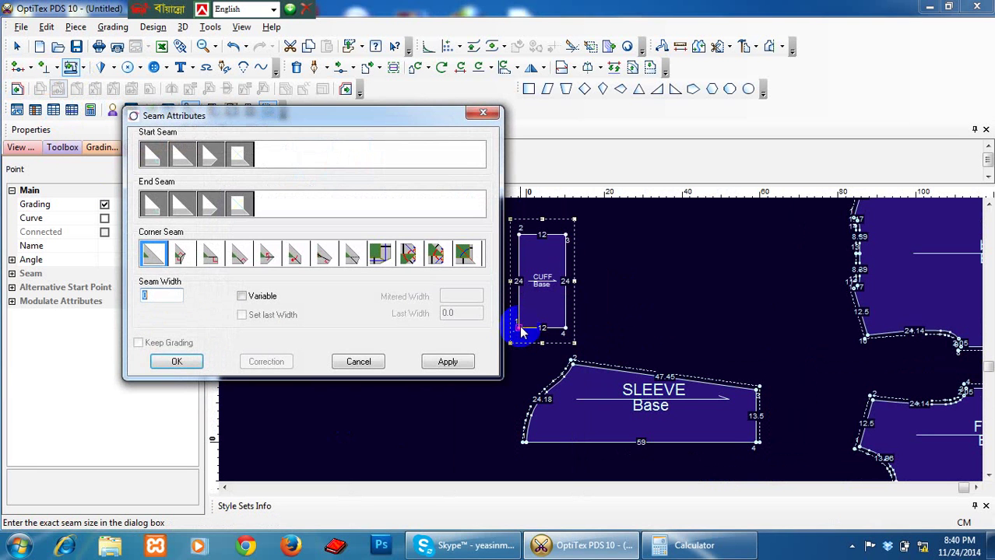
key(Return)
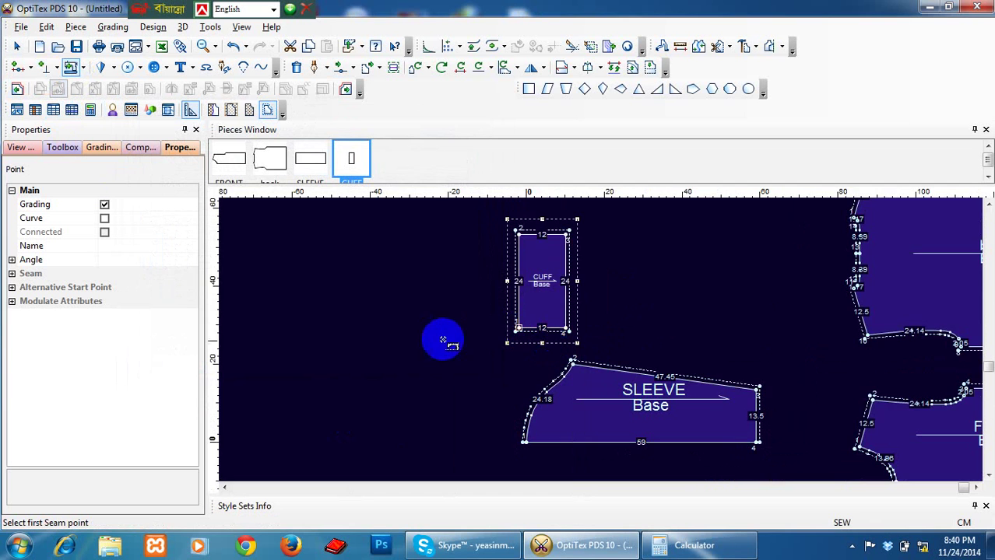
- Mirror the SLEEVE piece across its long straight edge from point 1 to point 4, and centre its baseline on the full sleeve
scroll(634, 347, down, 1)
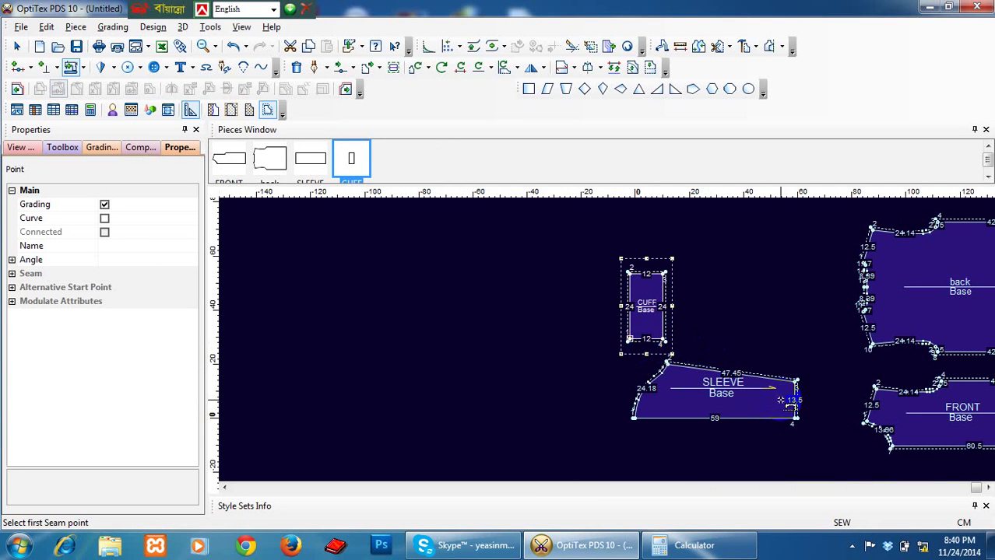
scroll(725, 380, up, 1)
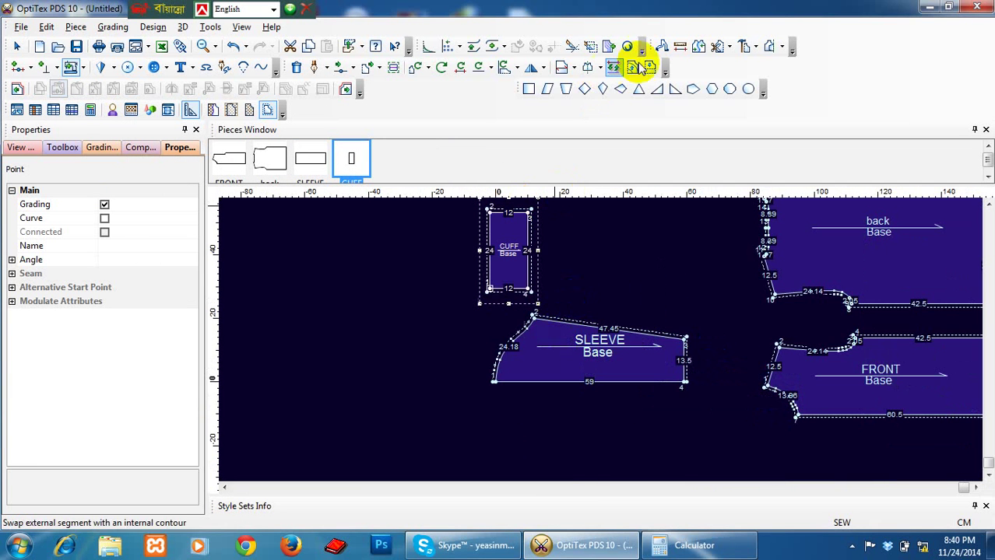
click(339, 69)
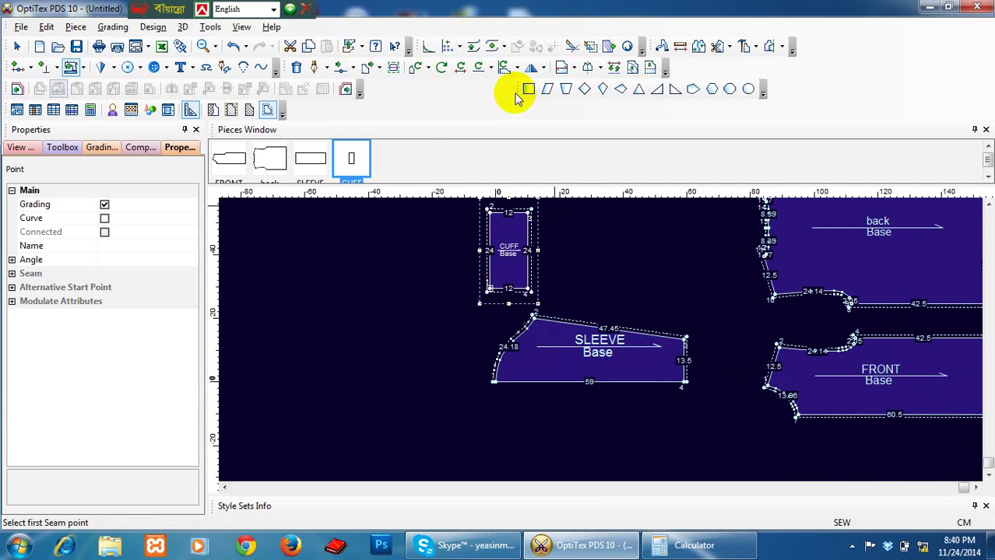
click(588, 69)
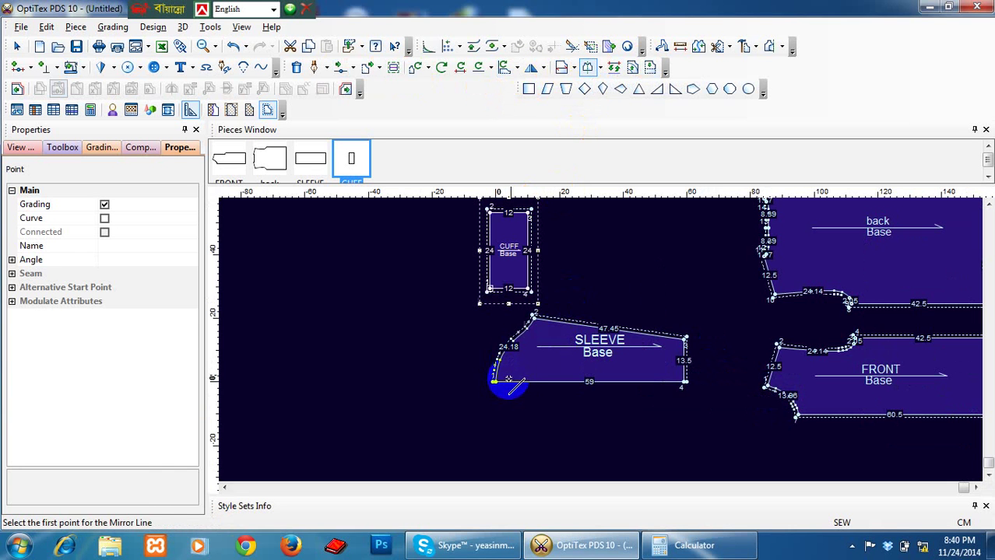
click(495, 382)
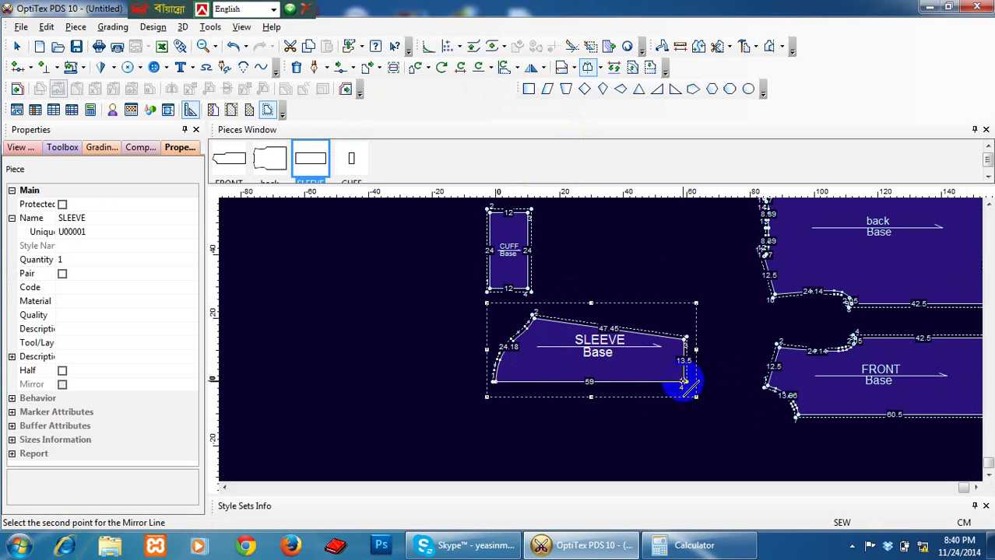
click(684, 382)
click(62, 385)
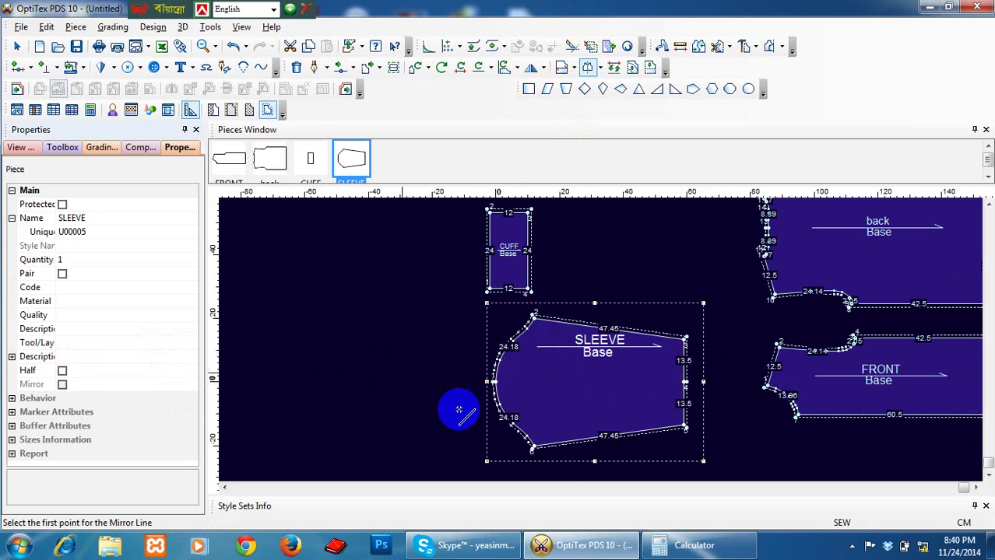
right_click(369, 379)
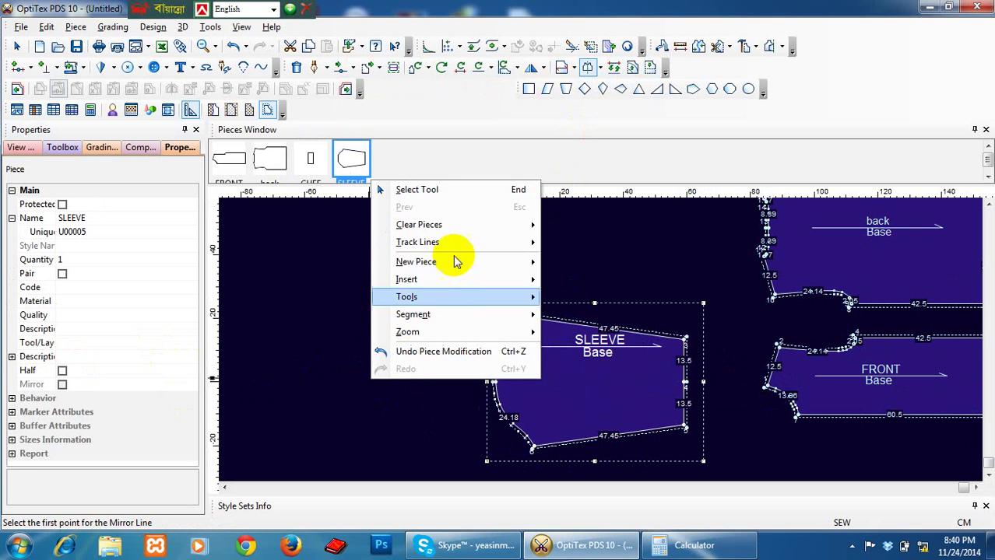
click(385, 189)
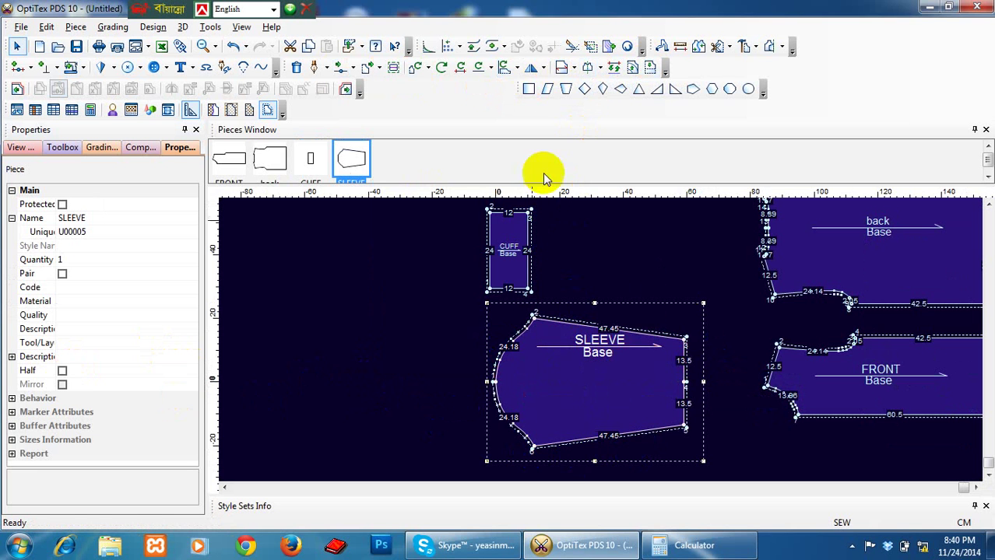
click(561, 69)
click(487, 383)
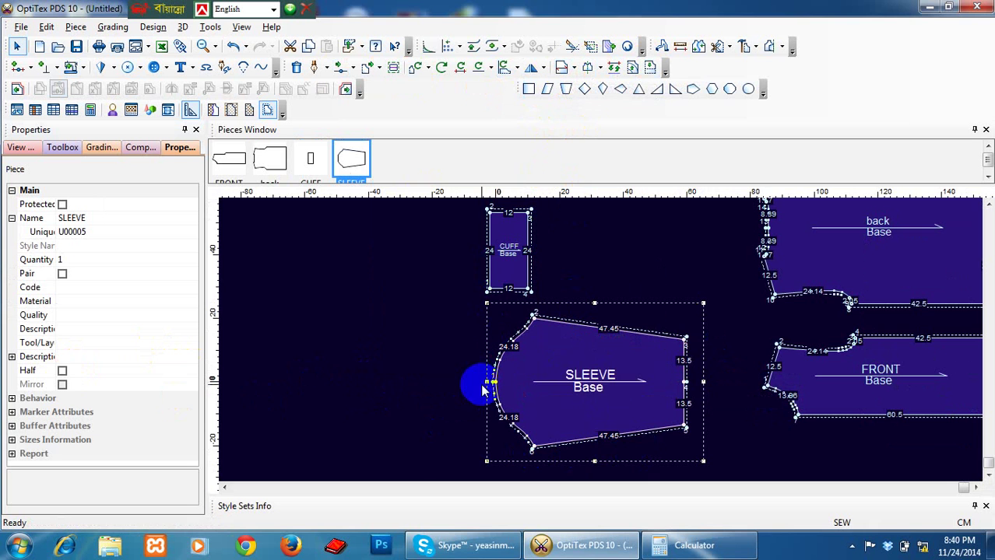
- Move the SLEEVE piece about 30 cm further from the body pieces and place the CUFF just above its hem end
key(Home)
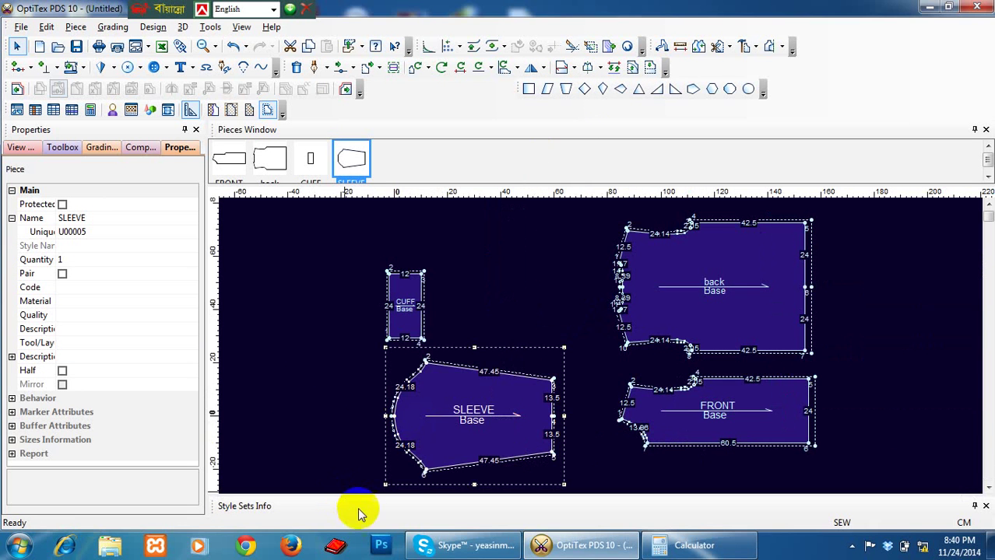
drag(458, 438, 377, 433)
drag(412, 321, 448, 334)
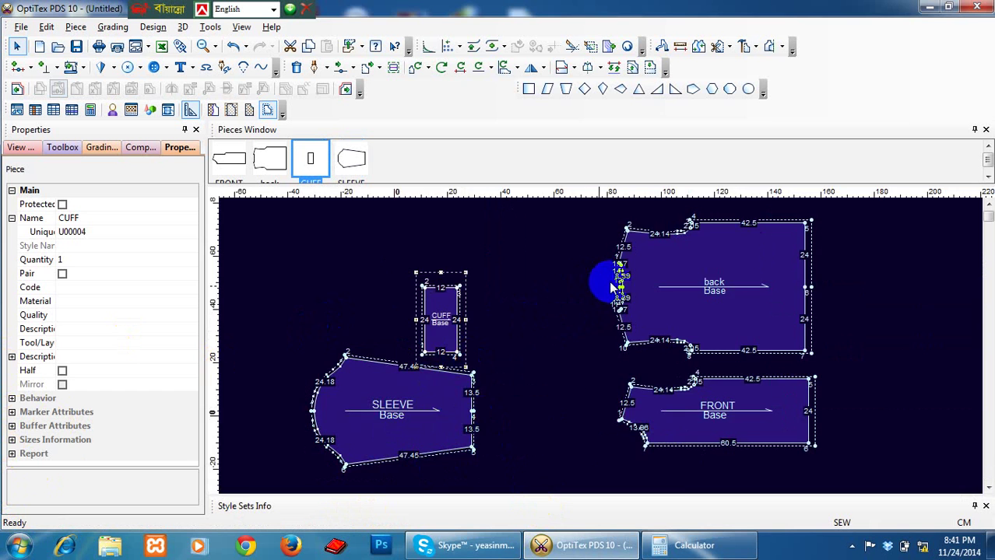
- Turn off grading for points 12 and 14 on the back neckline so each neck half is one continuous curve
scroll(600, 339, up, 5)
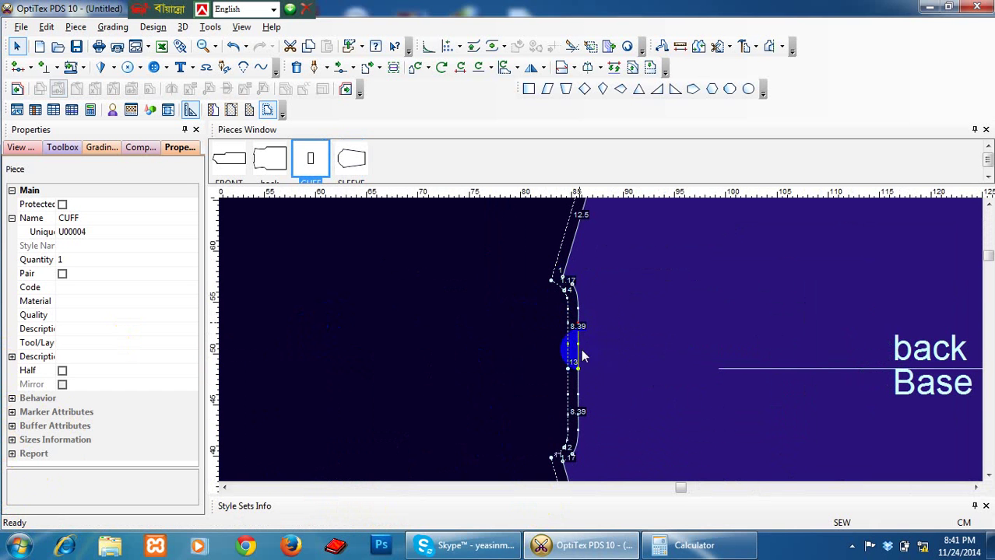
scroll(585, 348, up, 3)
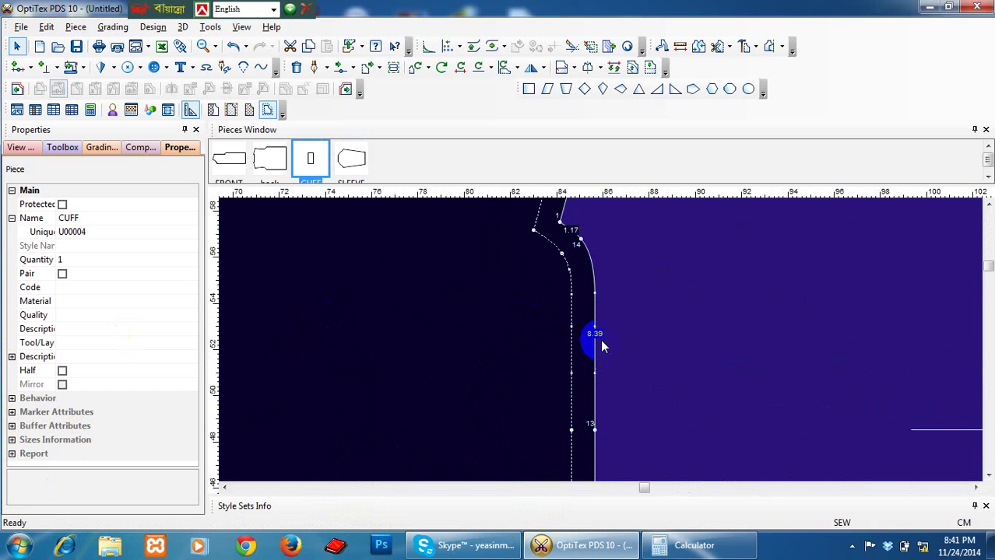
scroll(595, 362, down, 4)
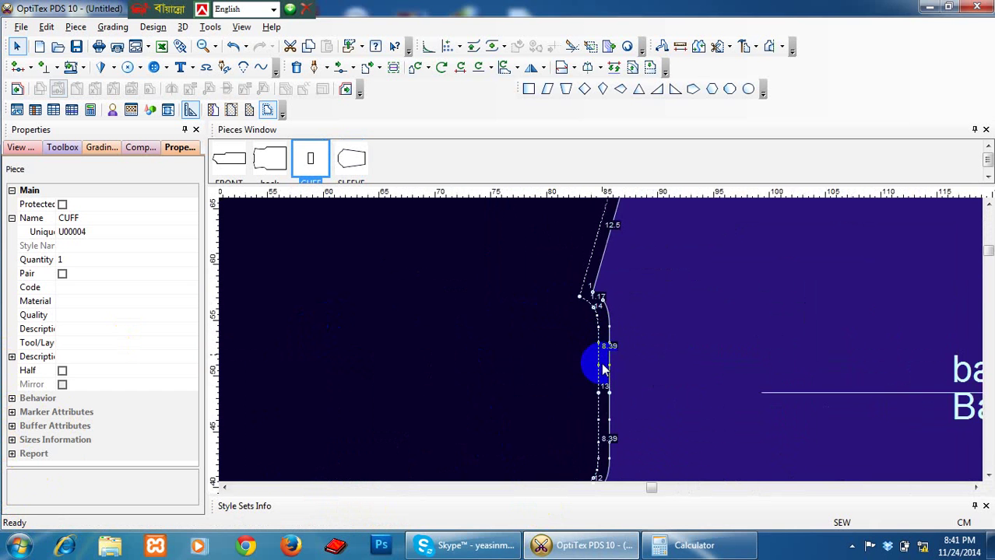
click(600, 425)
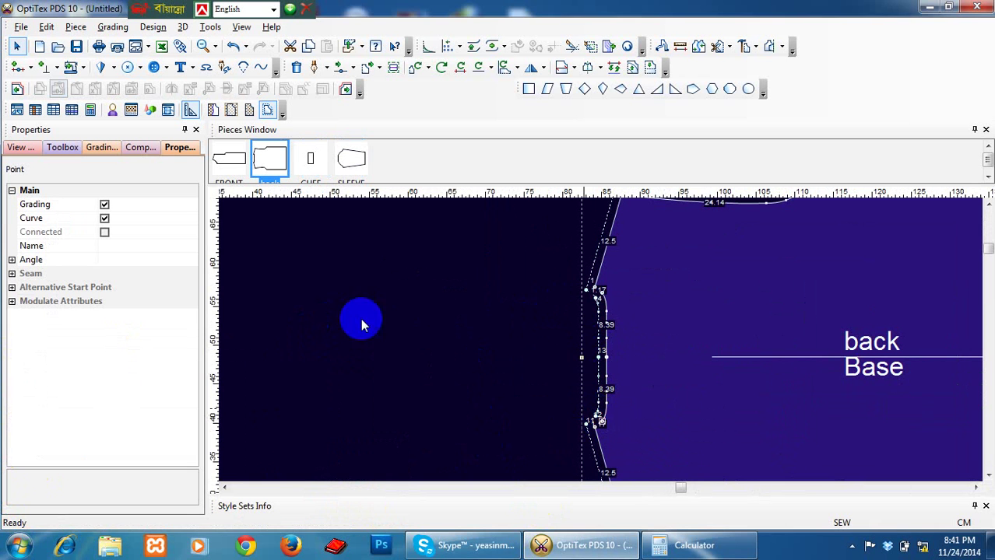
click(105, 207)
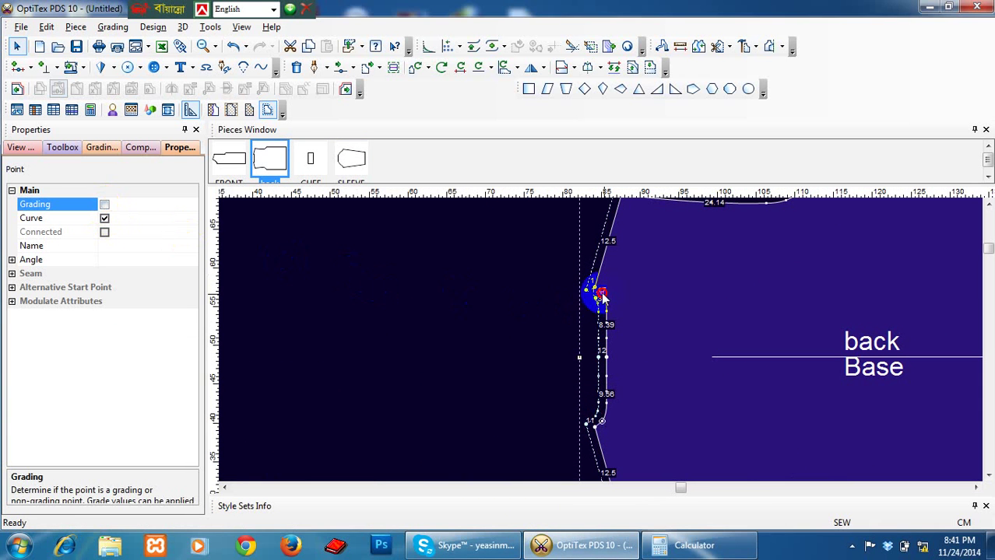
click(602, 295)
click(105, 206)
click(377, 301)
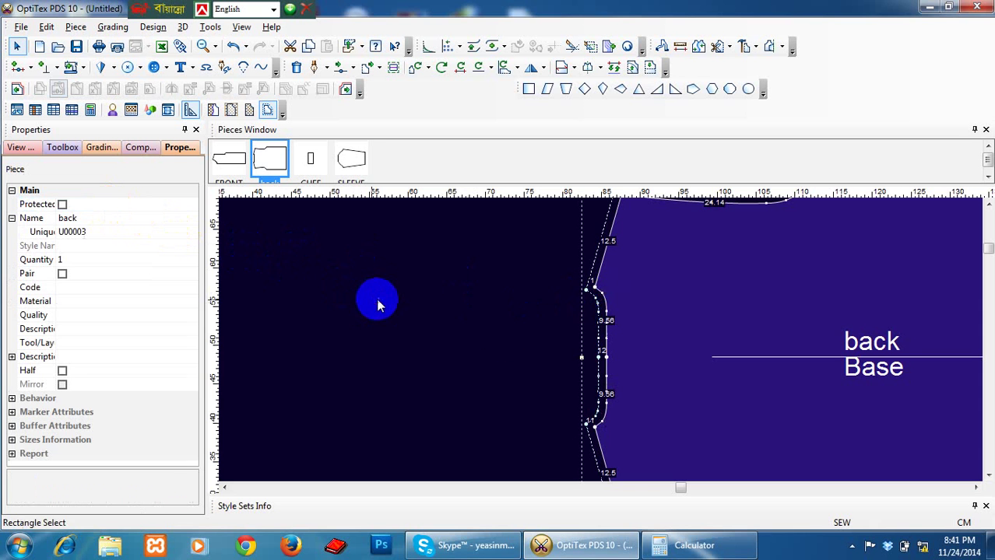
- Examine the neckline segment lengths on the back and FRONT pieces for sizing the collar
scroll(600, 340, up, 3)
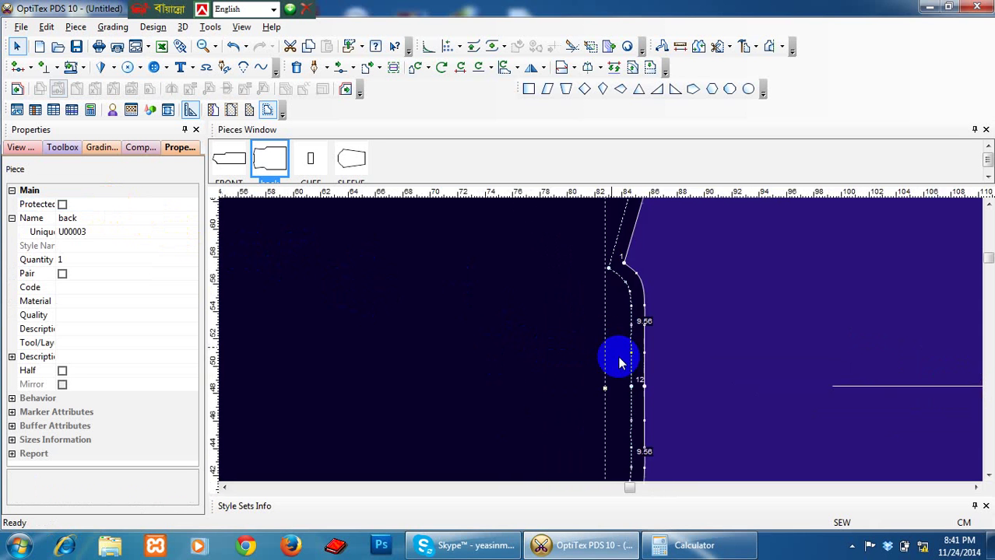
scroll(620, 363, down, 4)
scroll(599, 344, up, 3)
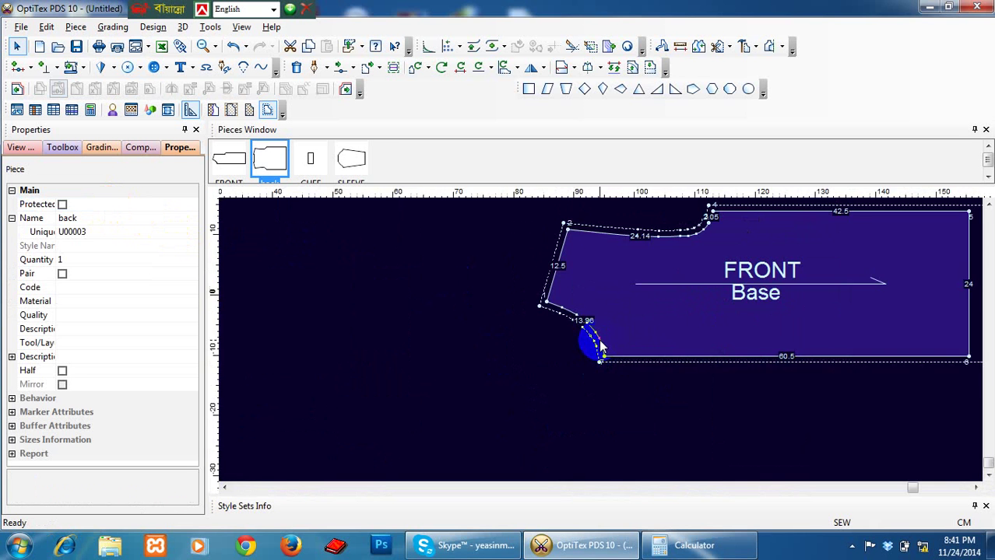
scroll(600, 346, up, 2)
scroll(599, 340, up, 3)
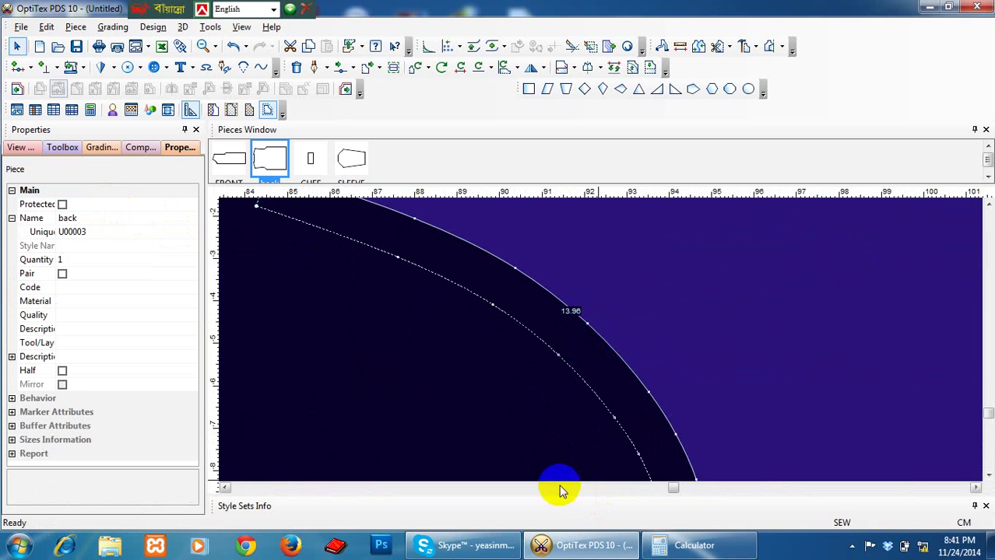
scroll(601, 344, down, 10)
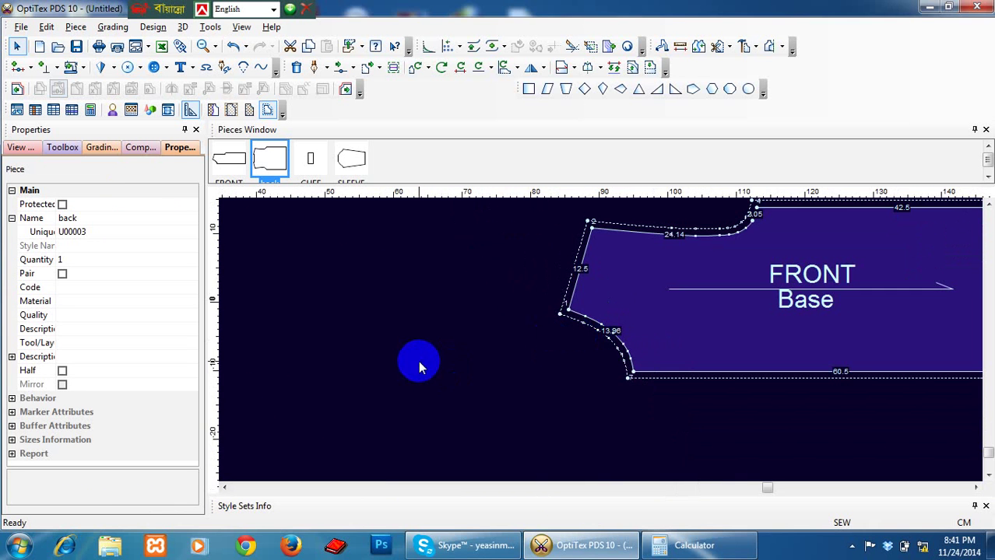
scroll(383, 366, down, 2)
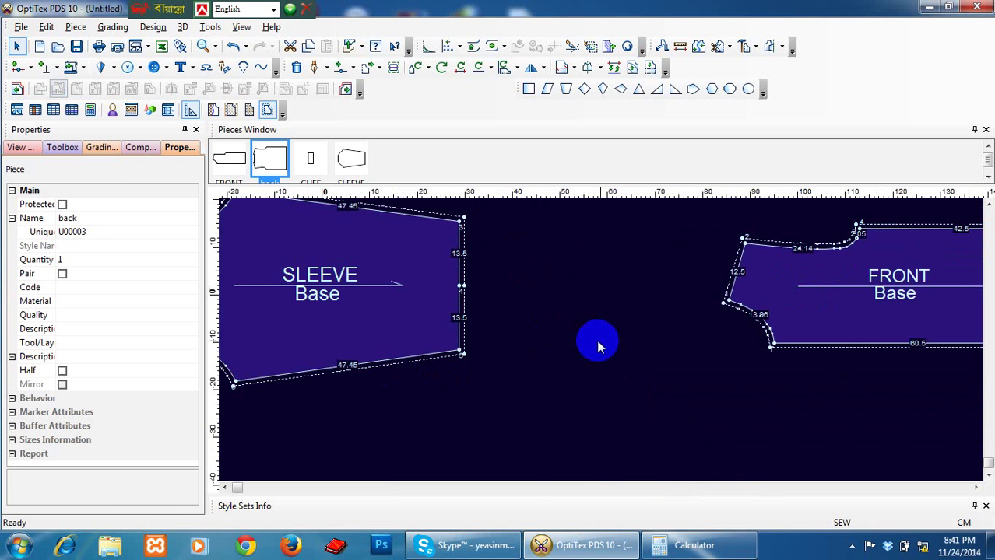
- Create a rectangular piece named COLLAR with length 6 cm and width 24.5 cm
right_click(544, 316)
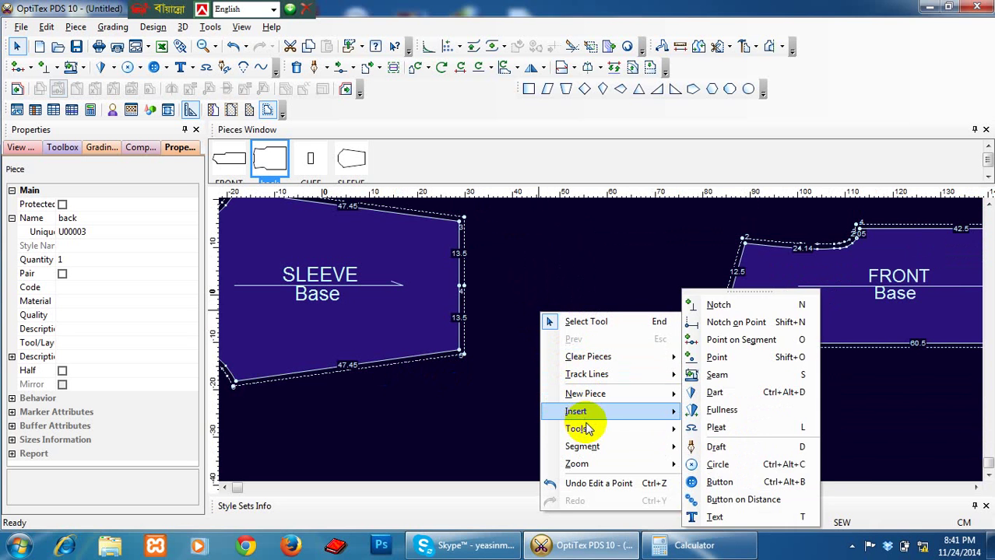
mouse_move(588, 433)
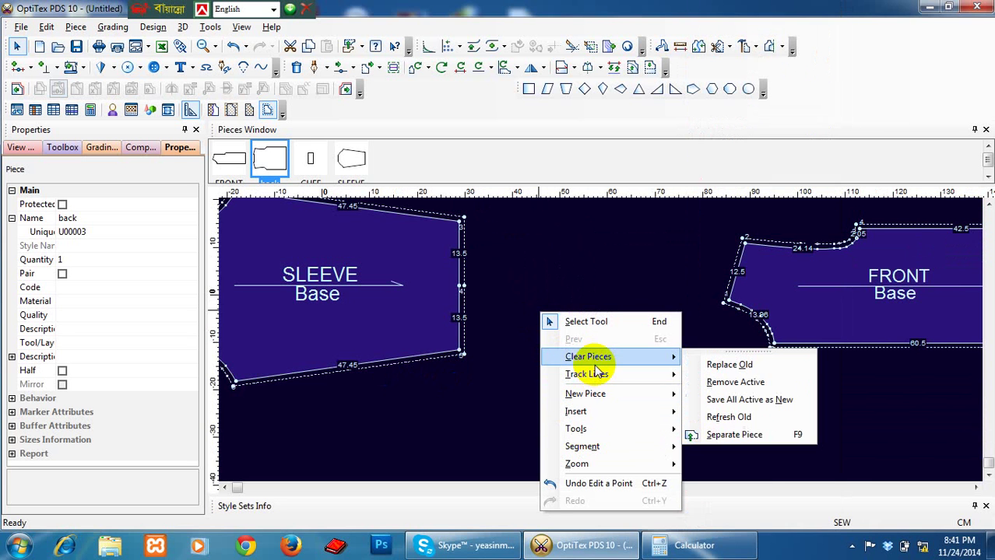
mouse_move(660, 399)
click(712, 401)
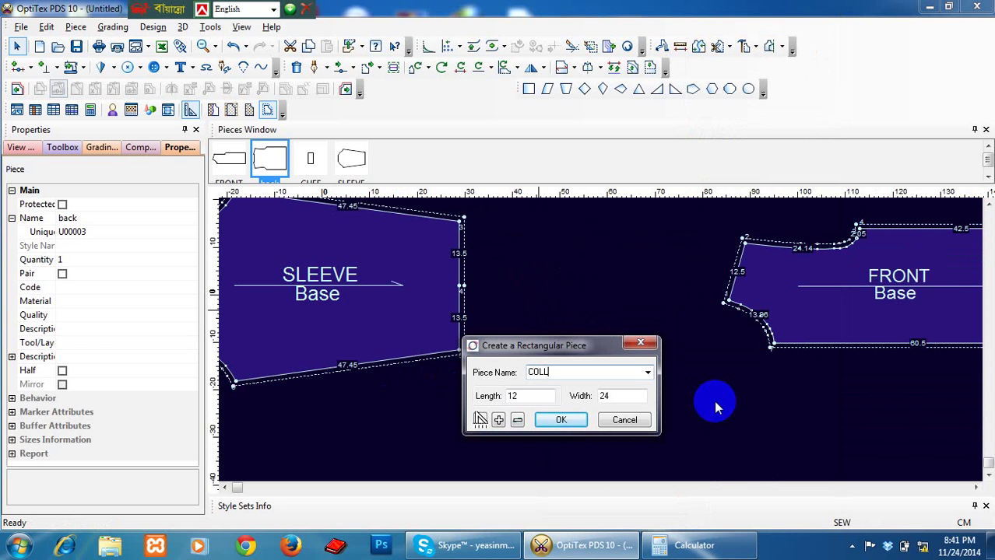
text(COLLAR)
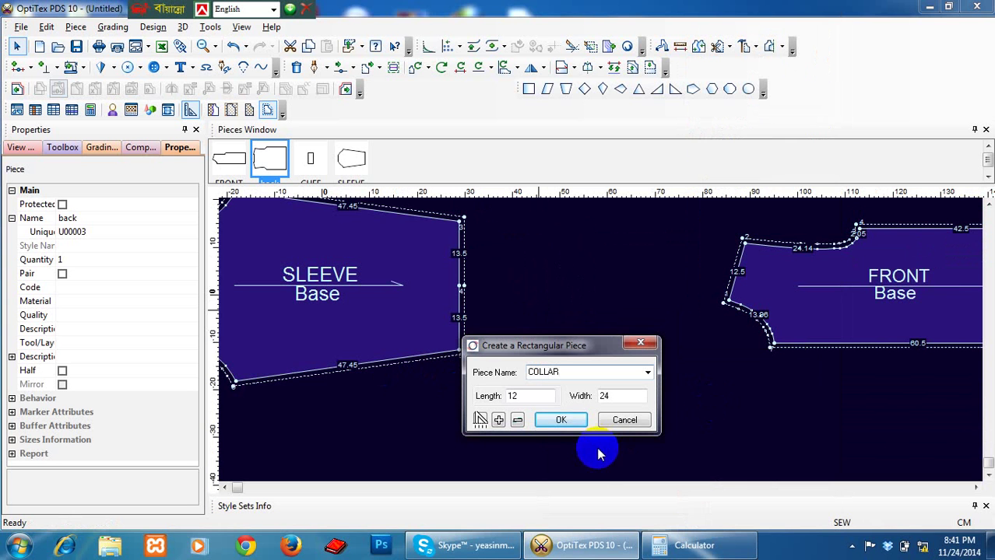
double_click(510, 397)
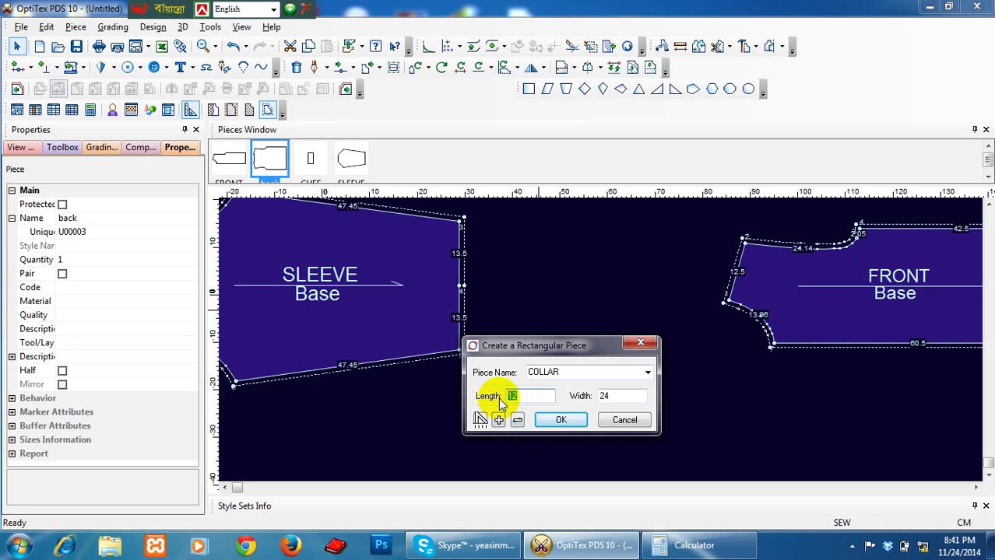
text(6)
double_click(628, 395)
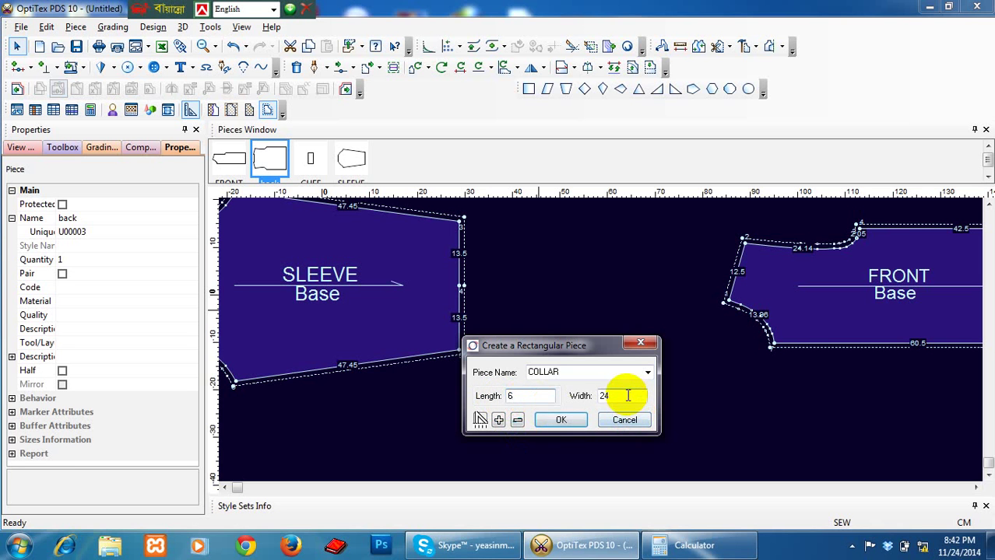
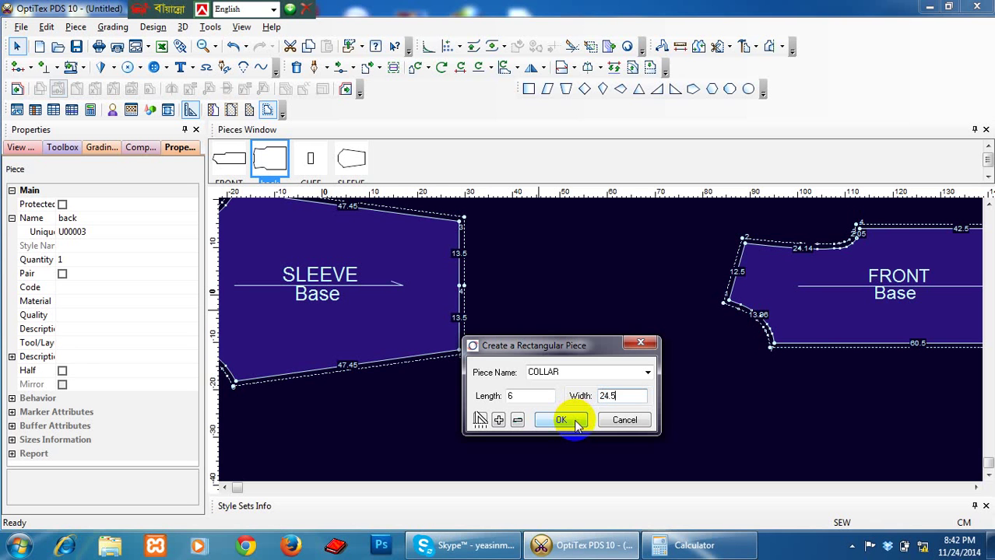
click(560, 421)
scroll(599, 338, up, 3)
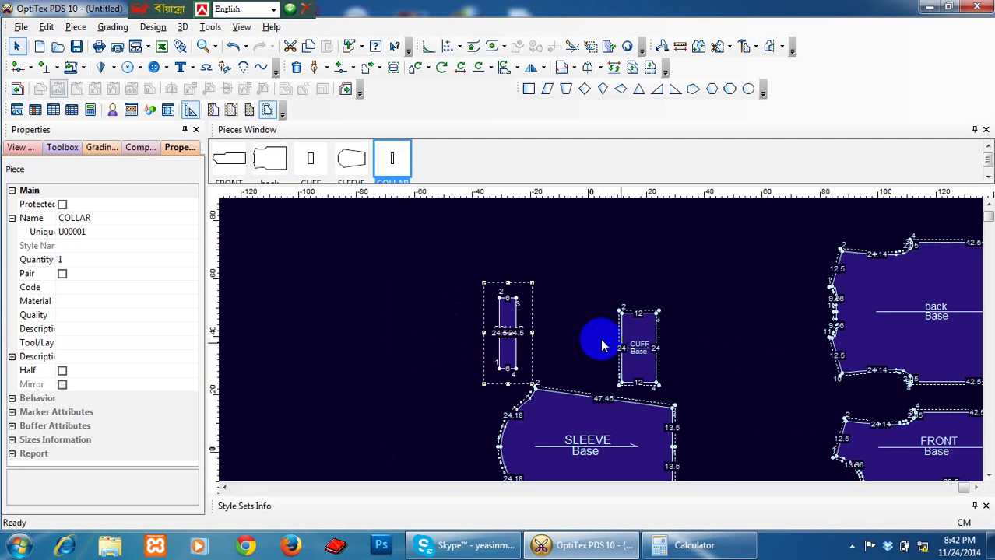
scroll(604, 284, down, 1)
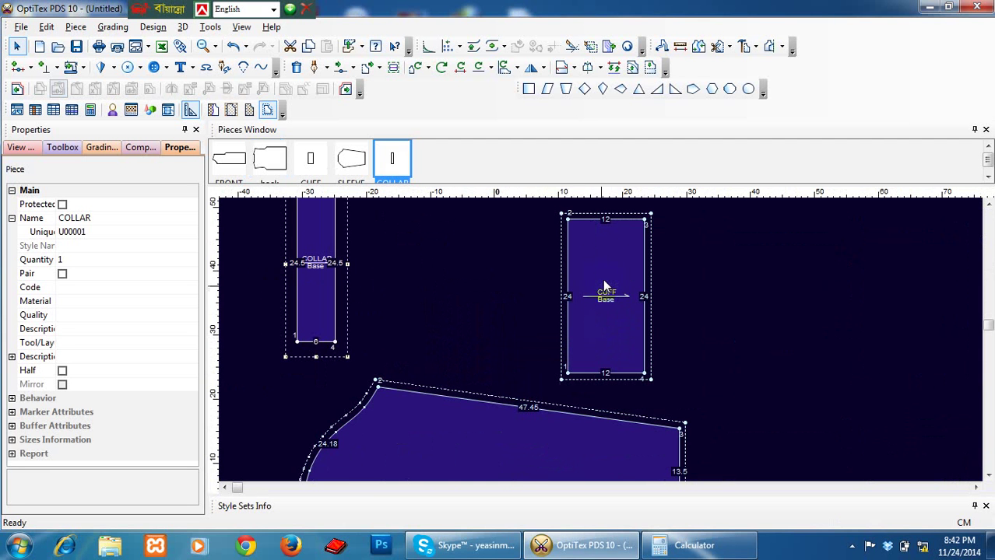
- Move corner point 3 of the COLLAR straight down by -1 cm, shortening the edge between points 3 and 4
scroll(572, 272, down, 8)
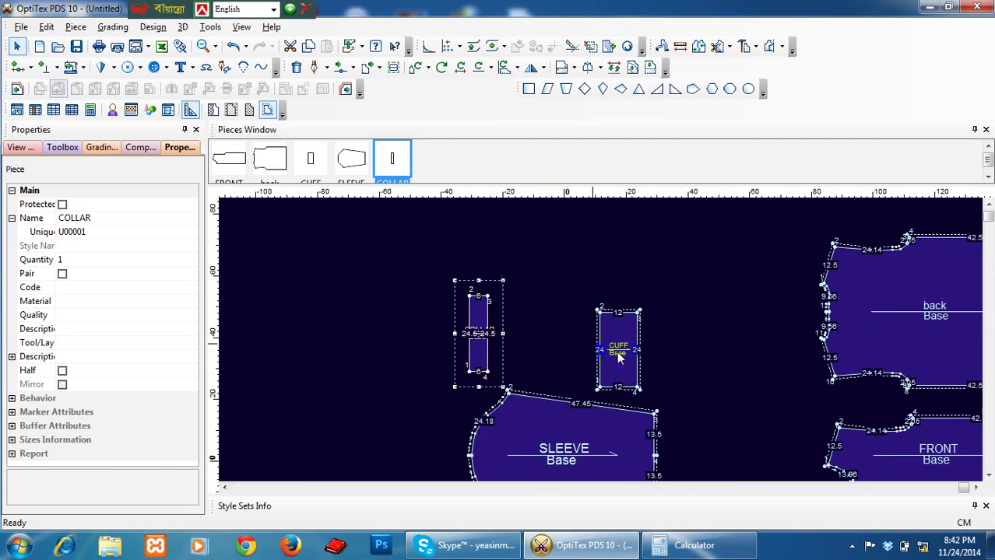
scroll(551, 326, up, 5)
scroll(607, 347, up, 4)
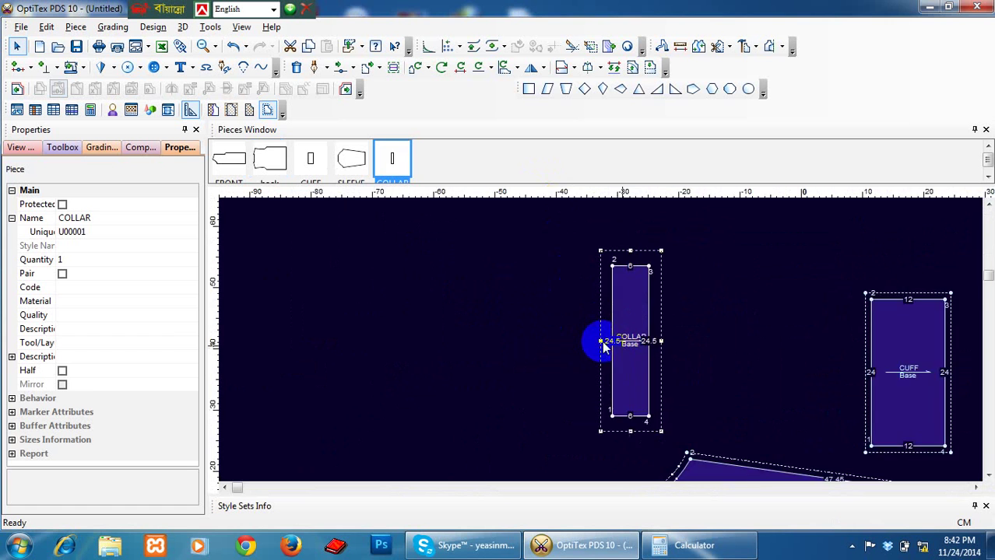
click(340, 67)
click(642, 208)
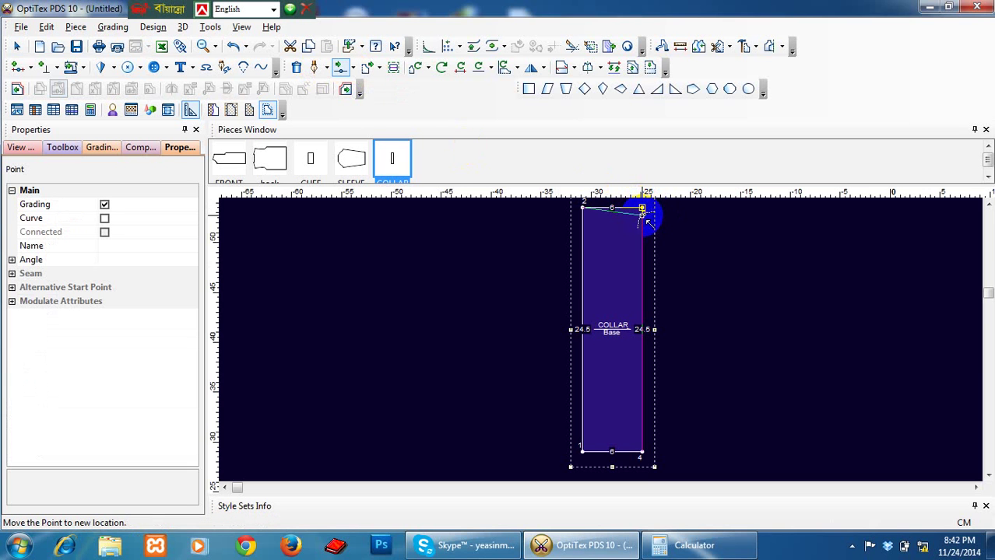
click(644, 215)
double_click(413, 322)
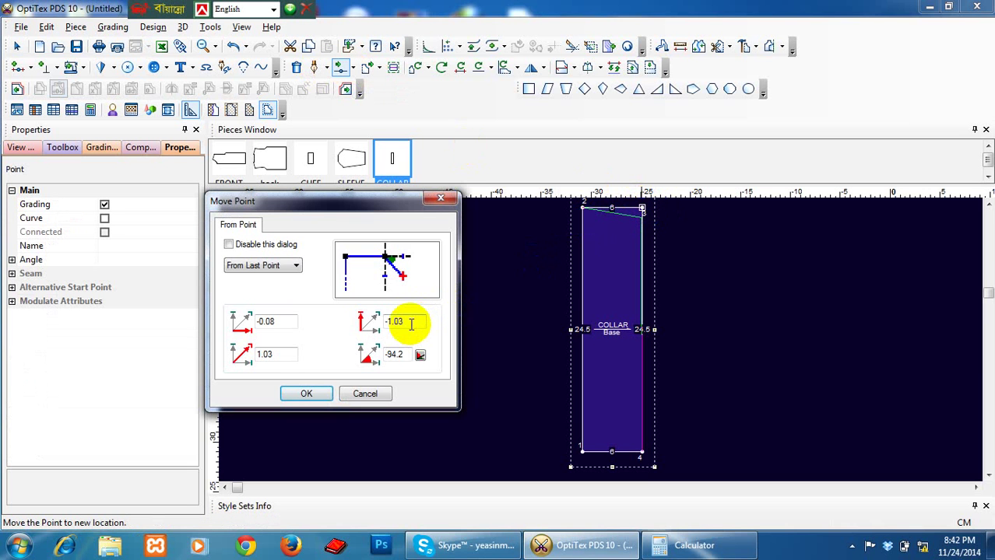
key(BackSpace)
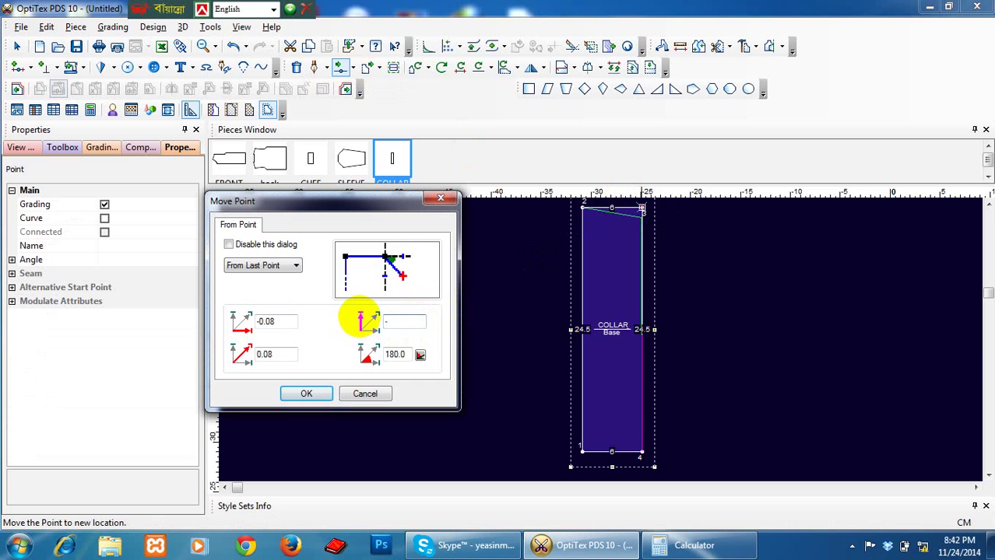
drag(292, 323, 240, 320)
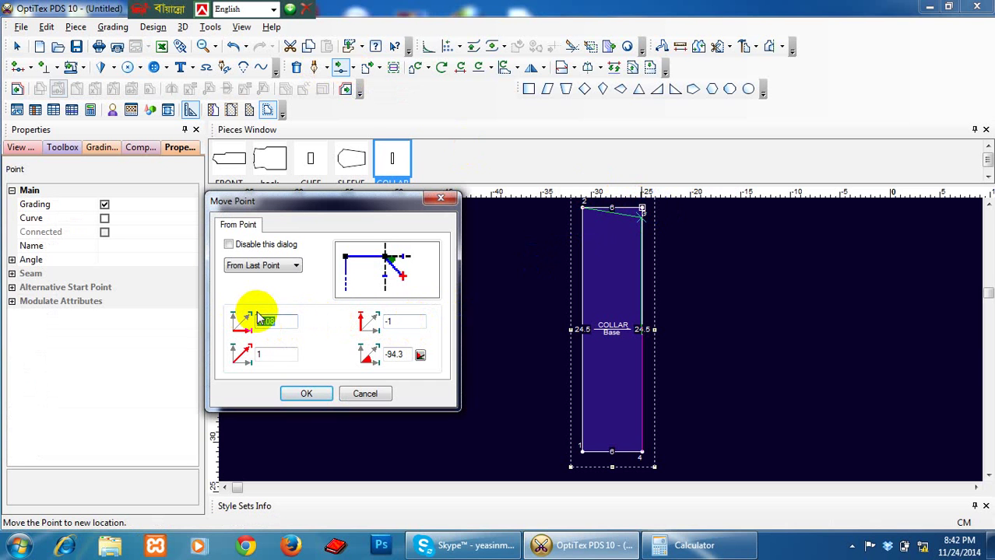
click(305, 394)
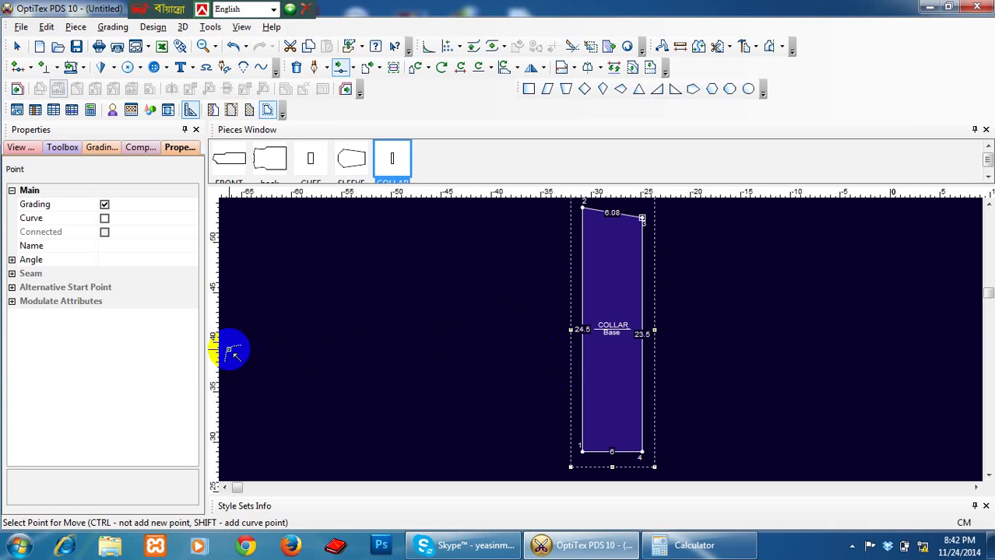
- Add vertical guides along the COLLAR's two long edges and move the segment between points 2 and 3 parallel by -1.5 cm horizontally and 0 vertically
drag(223, 360, 581, 450)
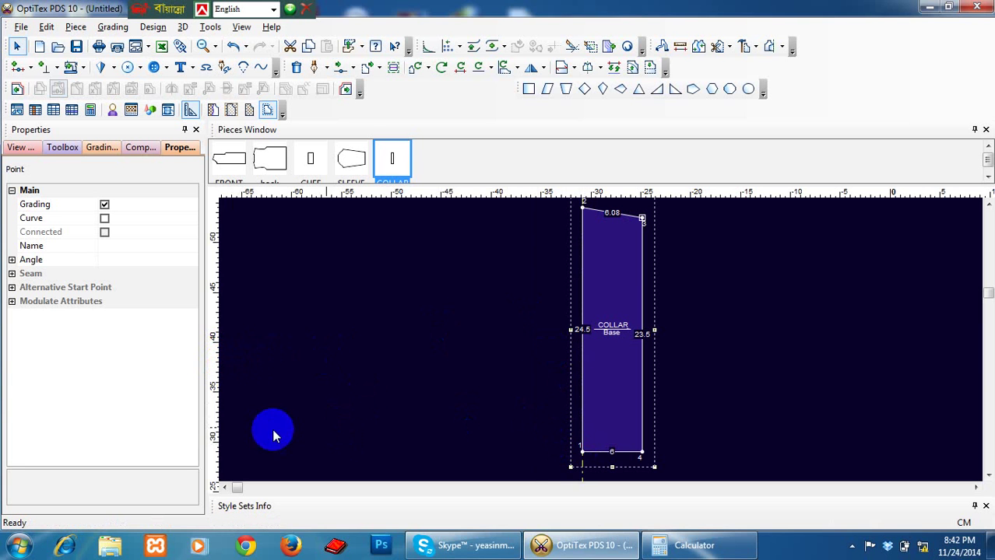
drag(219, 440, 643, 445)
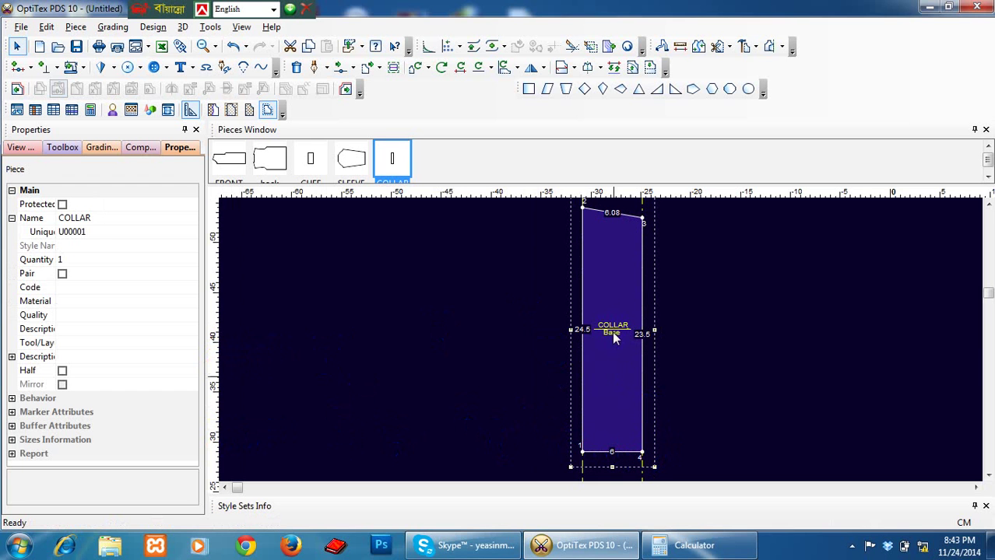
click(355, 70)
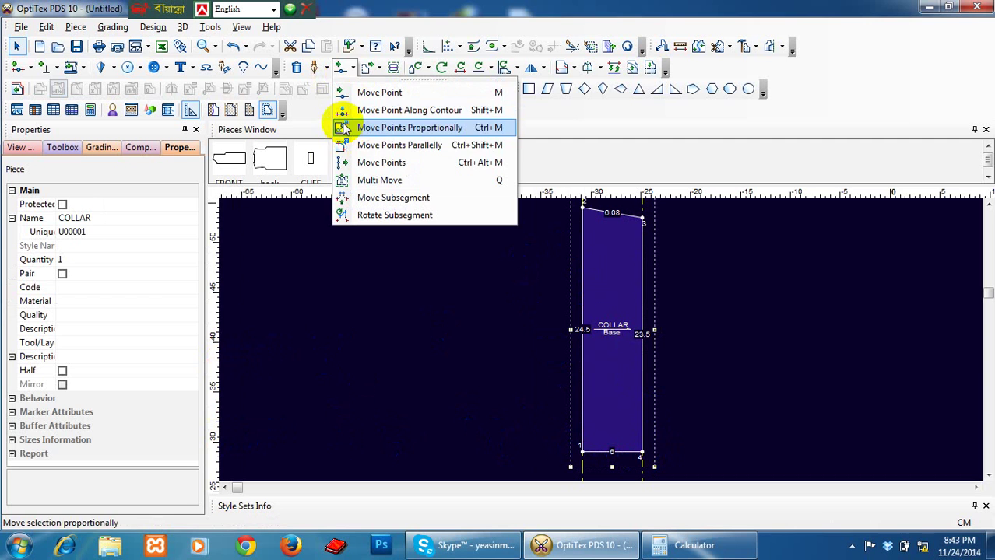
click(399, 146)
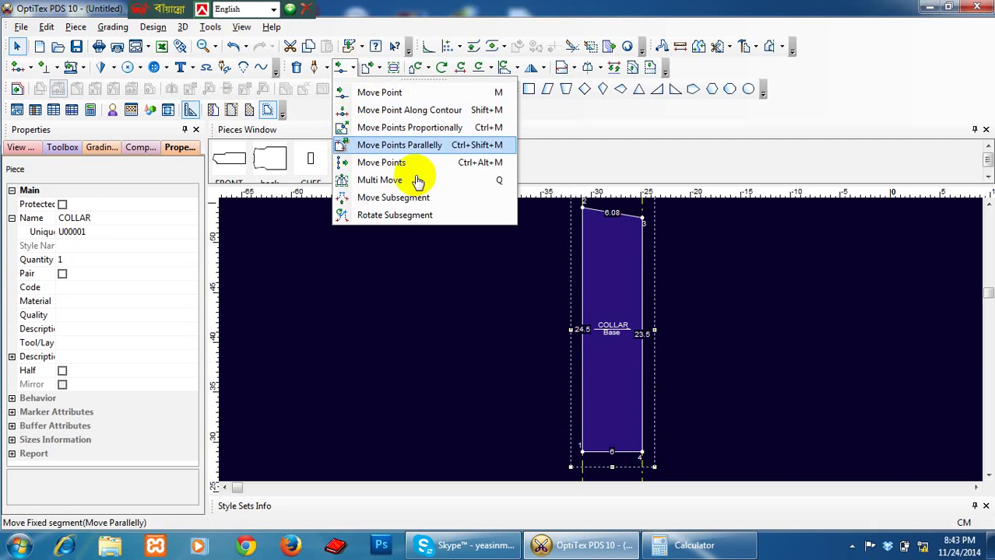
click(581, 207)
click(643, 220)
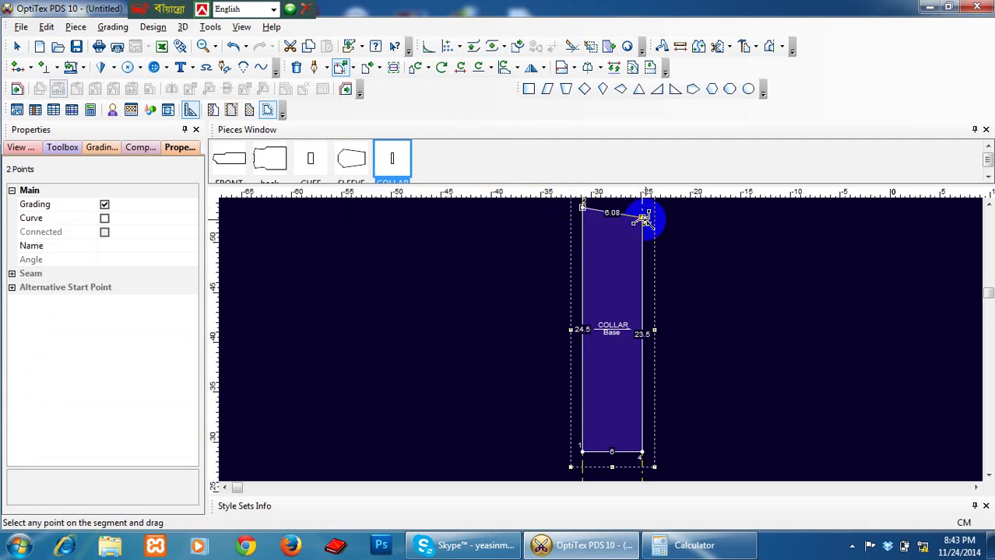
drag(643, 221, 627, 216)
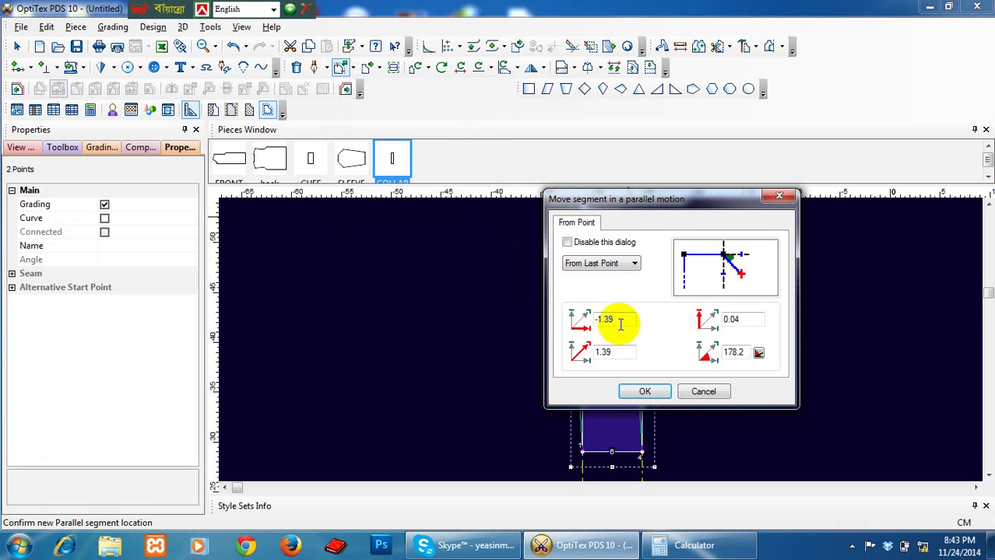
drag(620, 324, 581, 325)
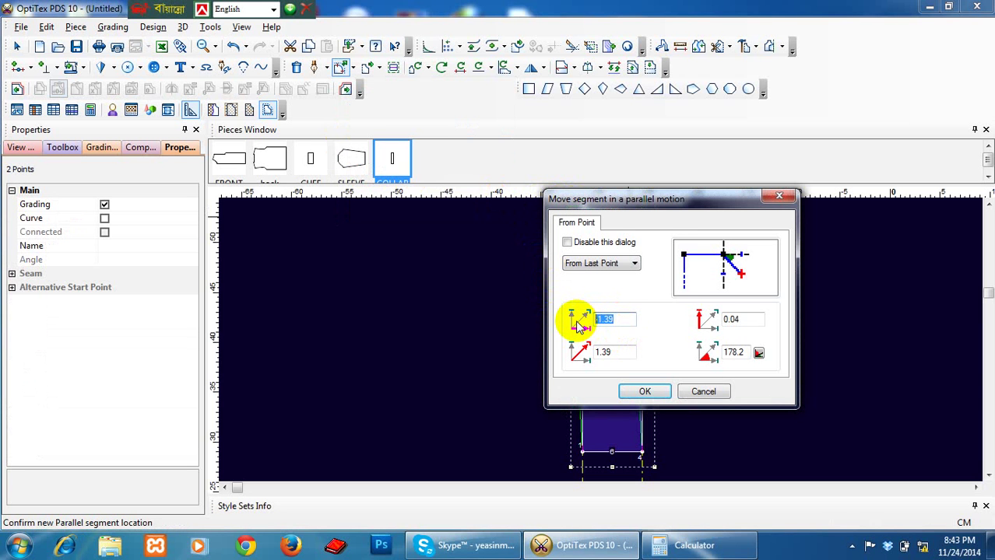
key(BackSpace)
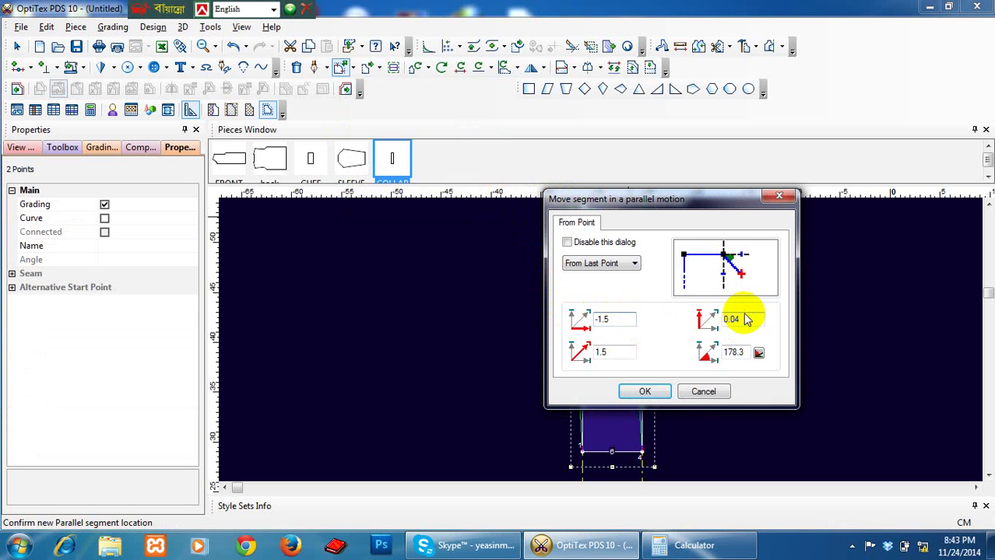
drag(747, 319, 692, 328)
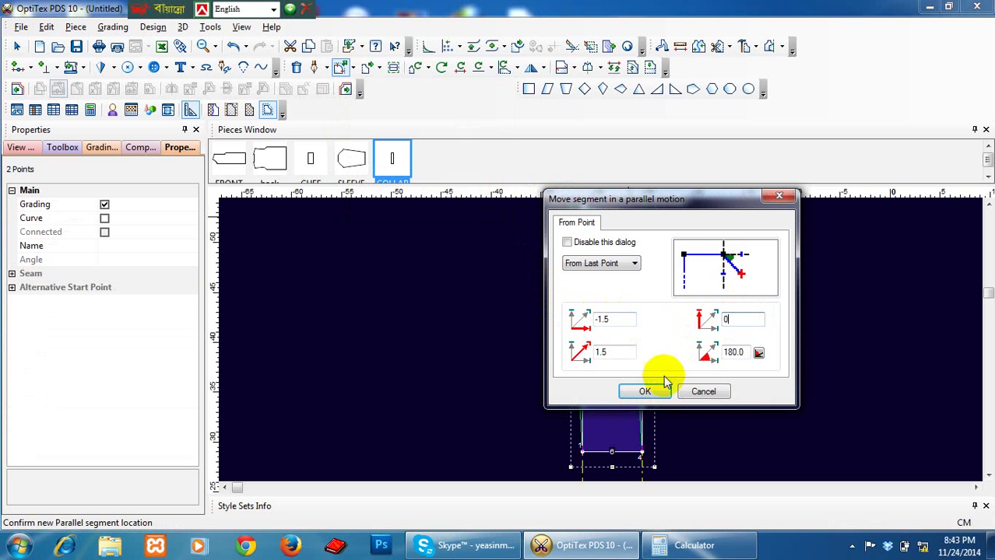
click(644, 391)
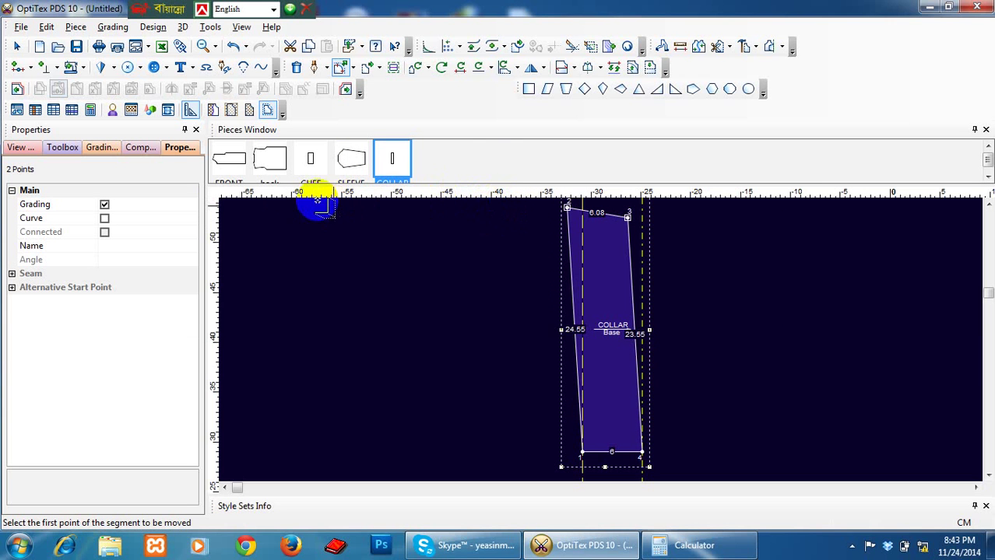
- Add a curve point on the COLLAR's long edge between points 3 and 4, moved outward by about 0.57 cm horizontally and 0.22 cm vertically
click(17, 67)
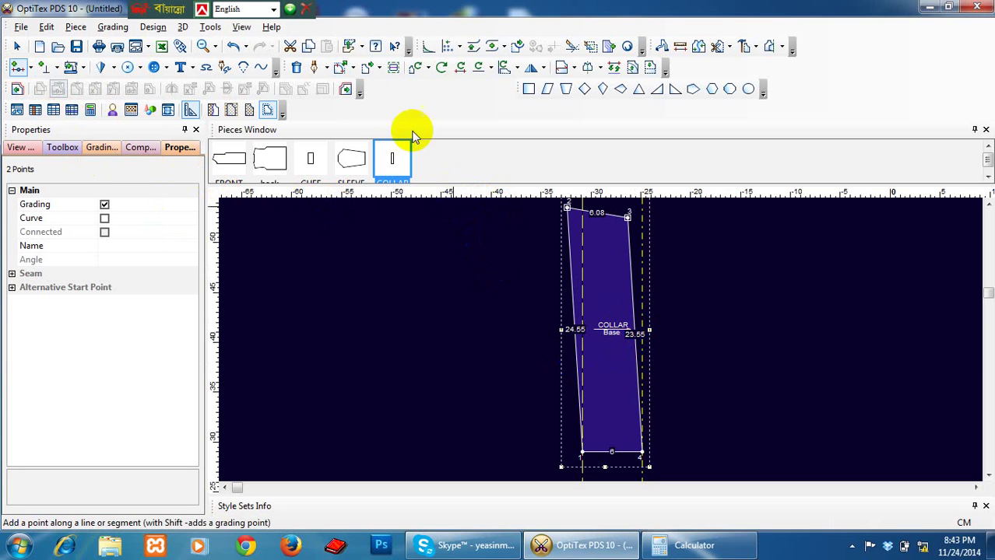
click(351, 70)
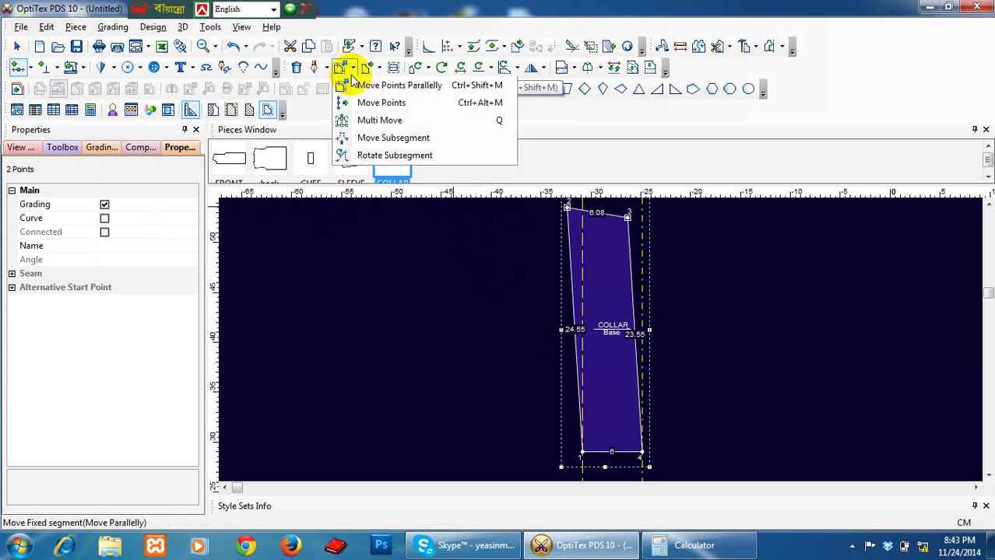
click(339, 108)
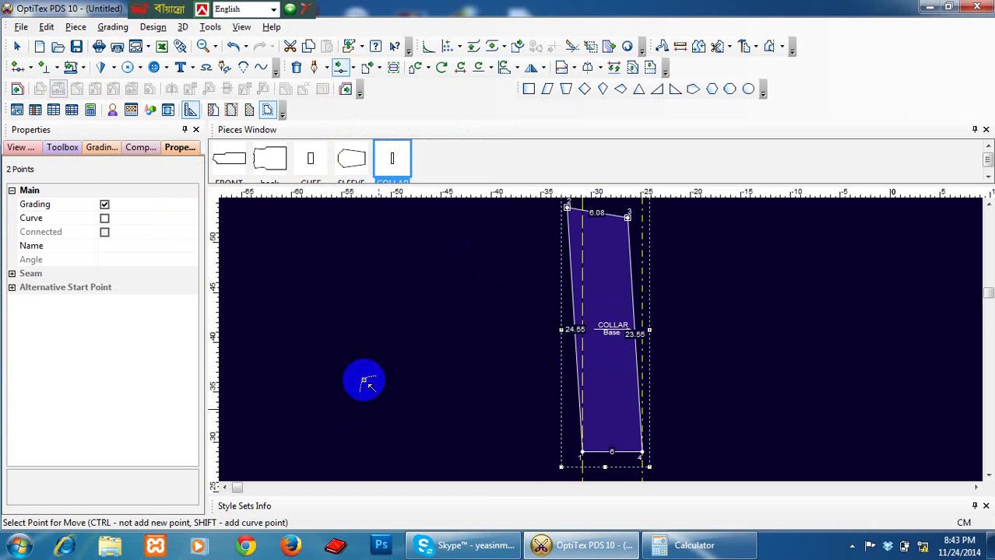
click(598, 463)
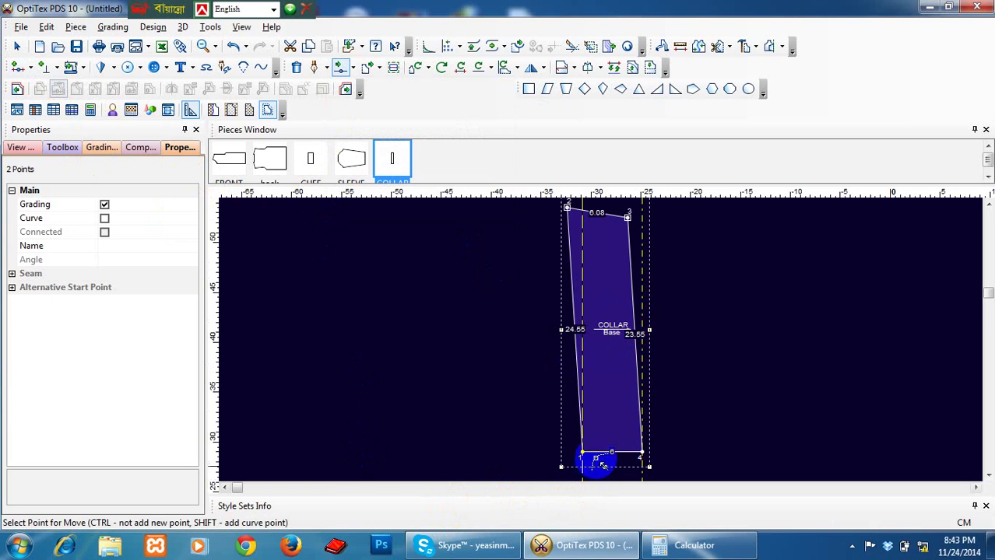
shift+click(634, 307)
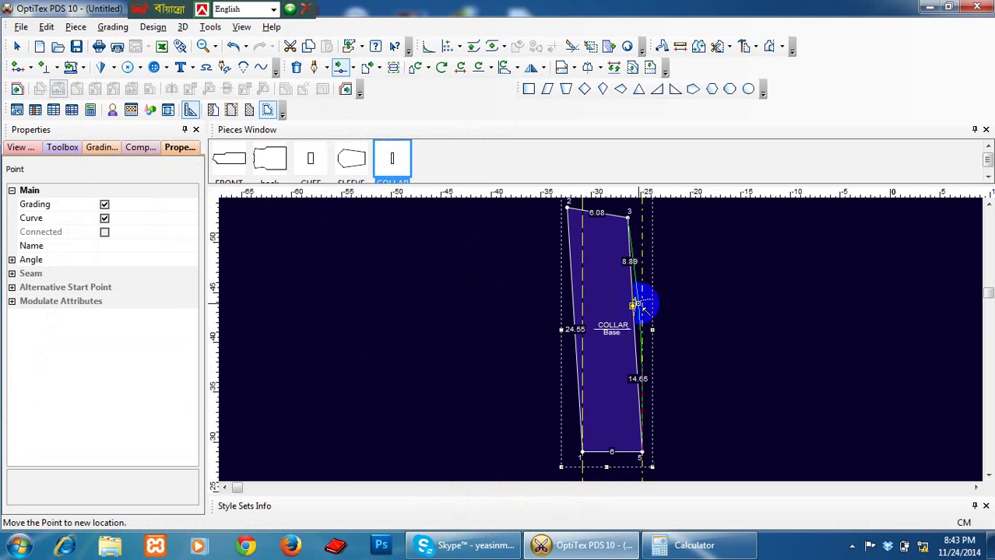
click(638, 306)
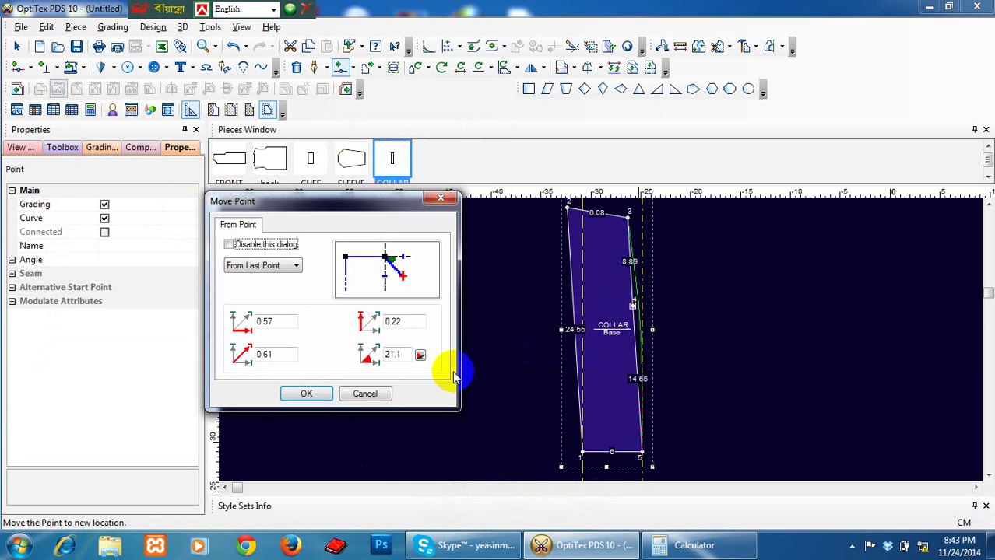
click(351, 394)
- Add a second curve point between points 3 and 4 on the COLLAR and shift it by about -0.15 and -0.12 cm to smooth the curve
scroll(607, 333, up, 2)
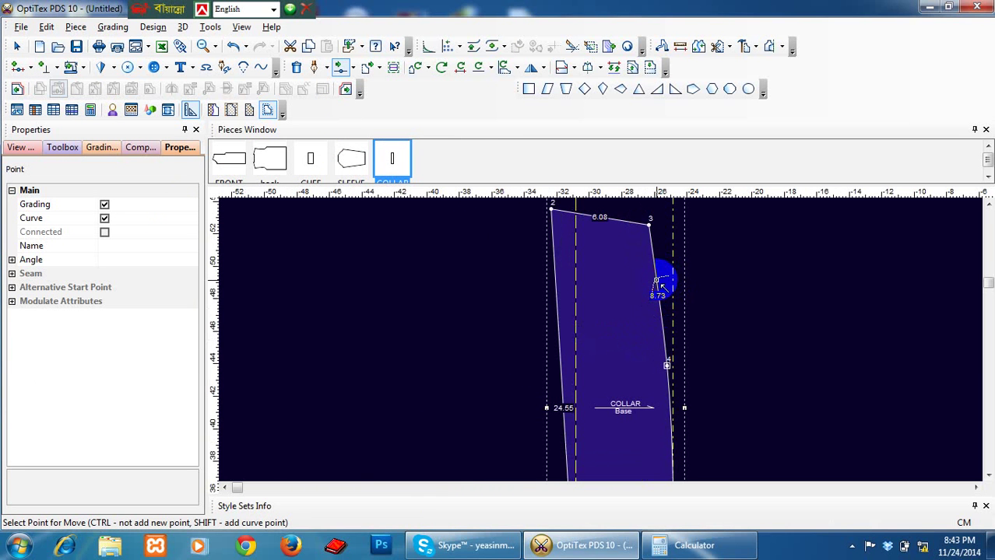
shift+click(656, 281)
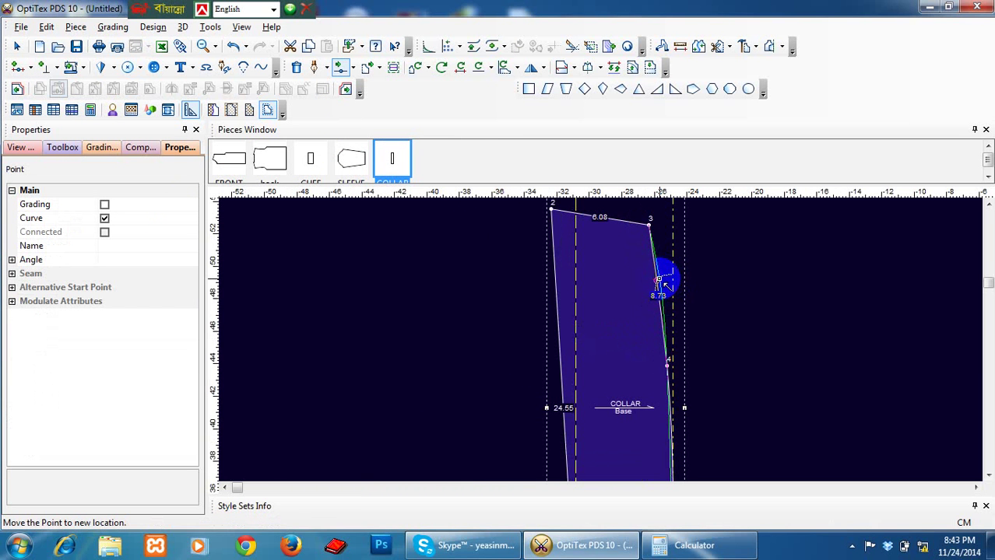
click(657, 281)
click(313, 393)
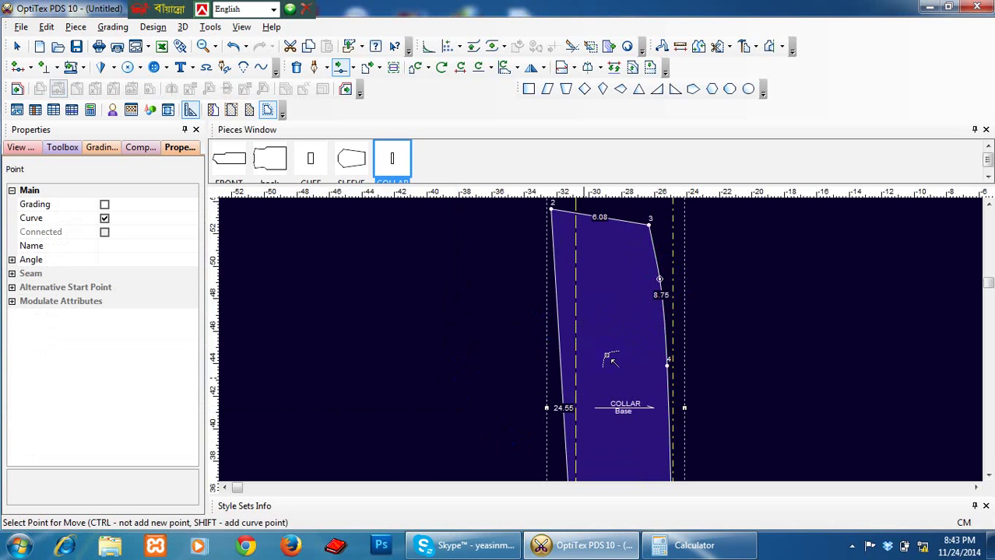
scroll(695, 329, up, 1)
click(556, 276)
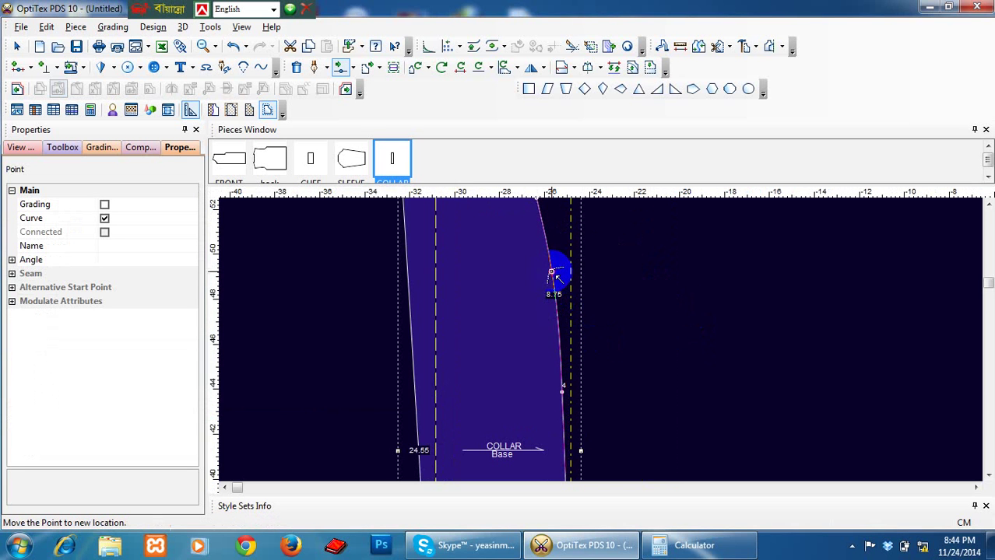
click(554, 273)
click(309, 392)
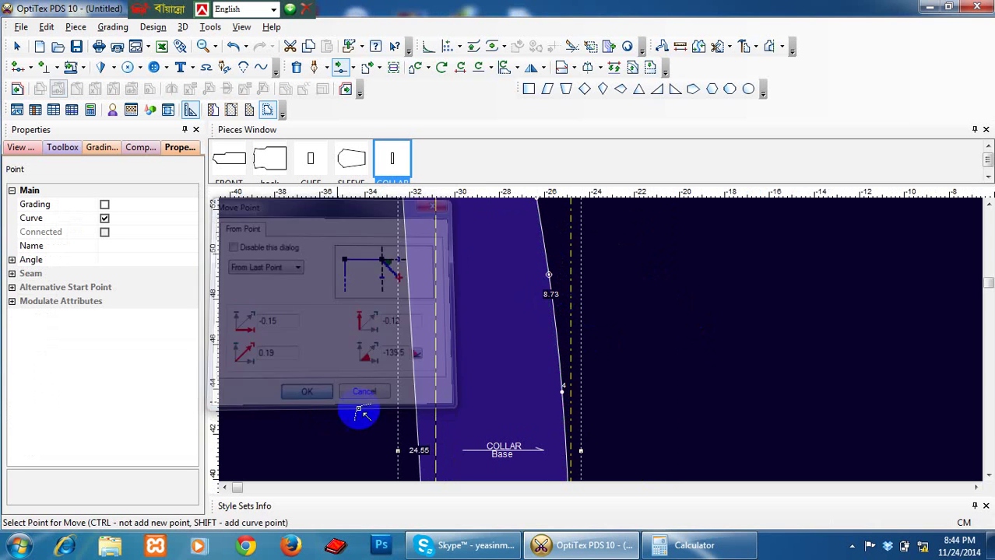
- Turn off grading for point 4 on the COLLAR's curved edge so the edge is one continuous segment
right_click(639, 354)
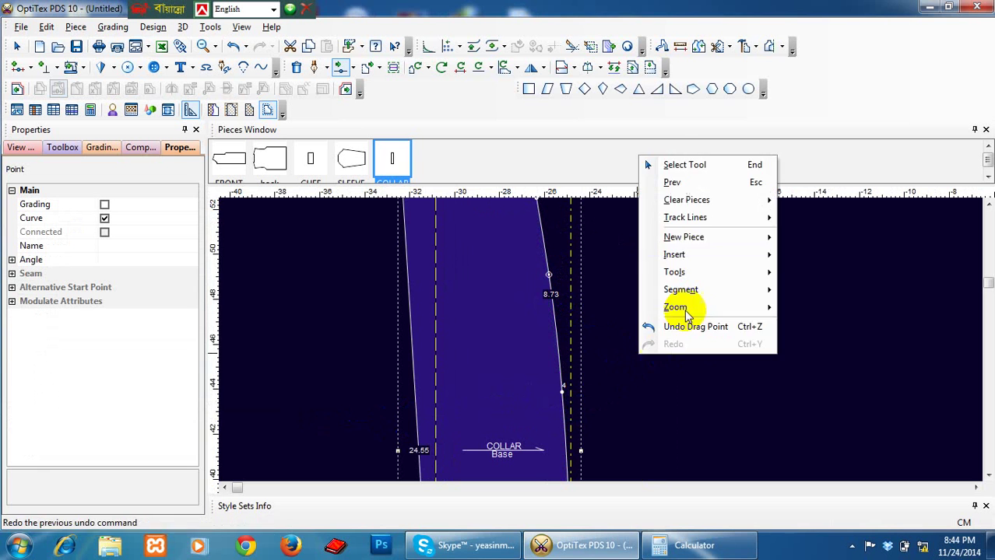
click(687, 166)
click(563, 395)
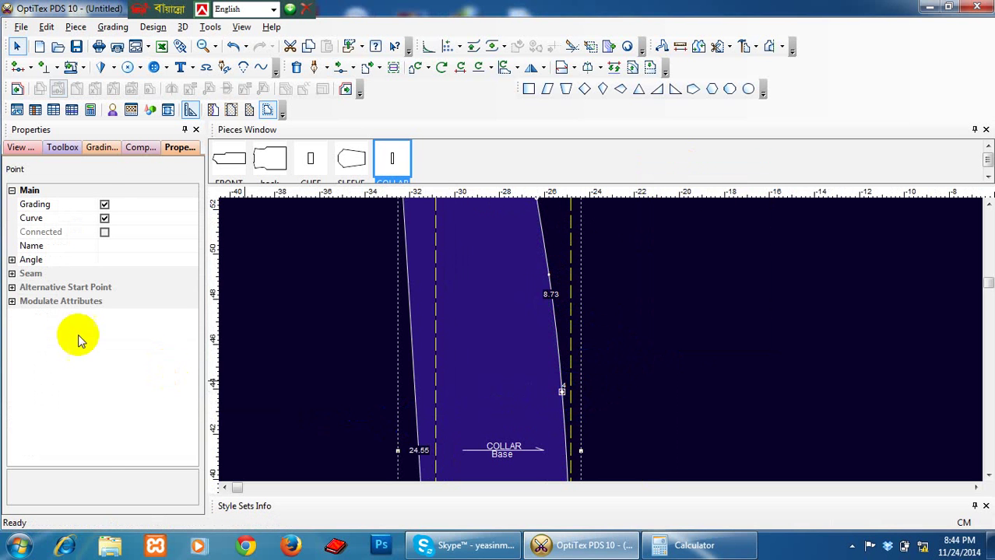
click(99, 204)
click(649, 456)
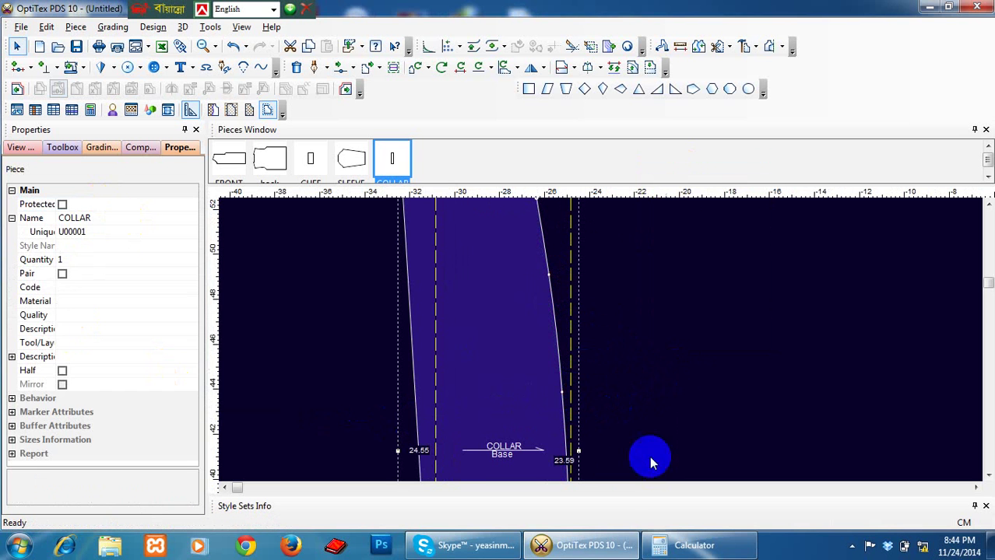
- Add a non-grading curve point on the COLLAR's long edge between points 1 and 2, moved inward by 0.59 cm horizontally and 0.17 cm vertically
scroll(624, 468, down, 2)
scroll(596, 347, up, 1)
scroll(599, 348, down, 1)
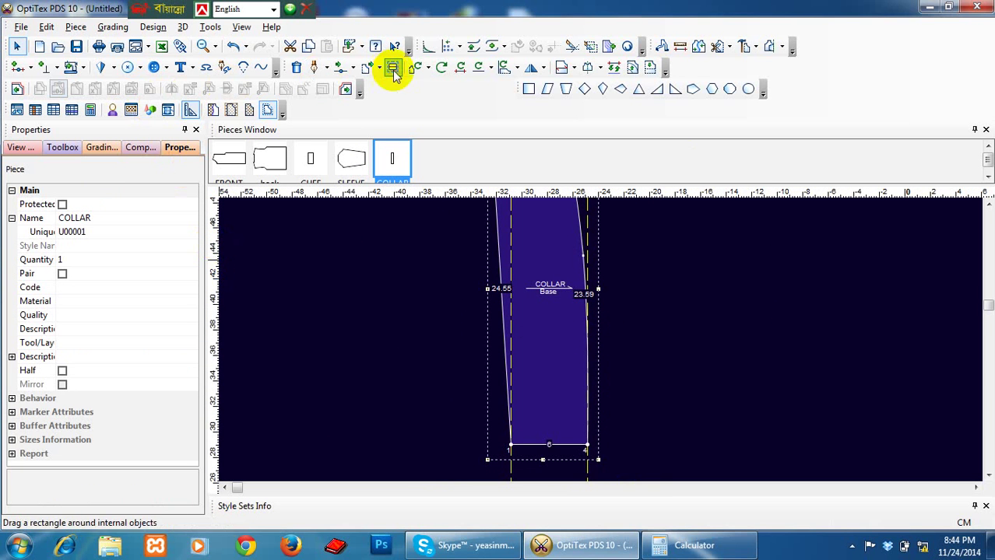
click(340, 67)
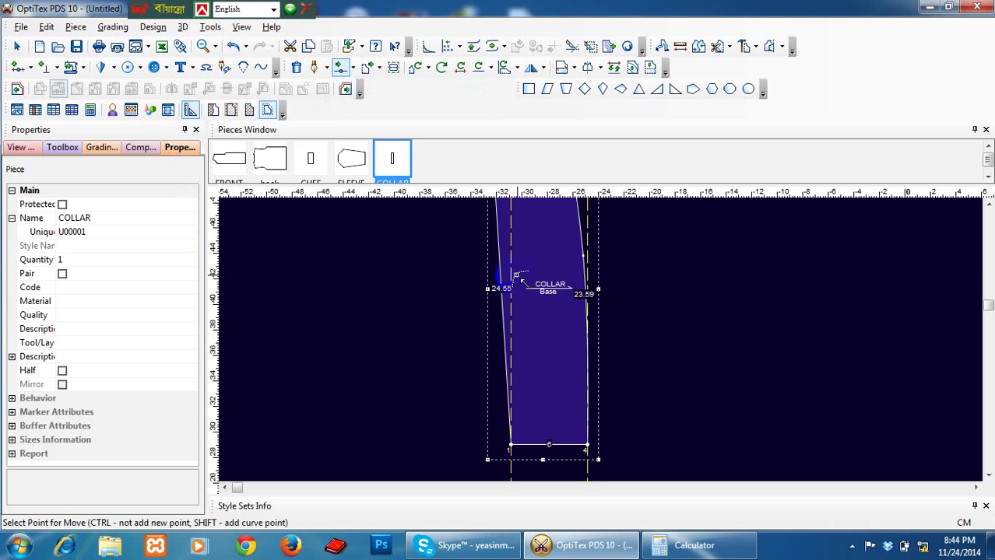
scroll(507, 268, up, 2)
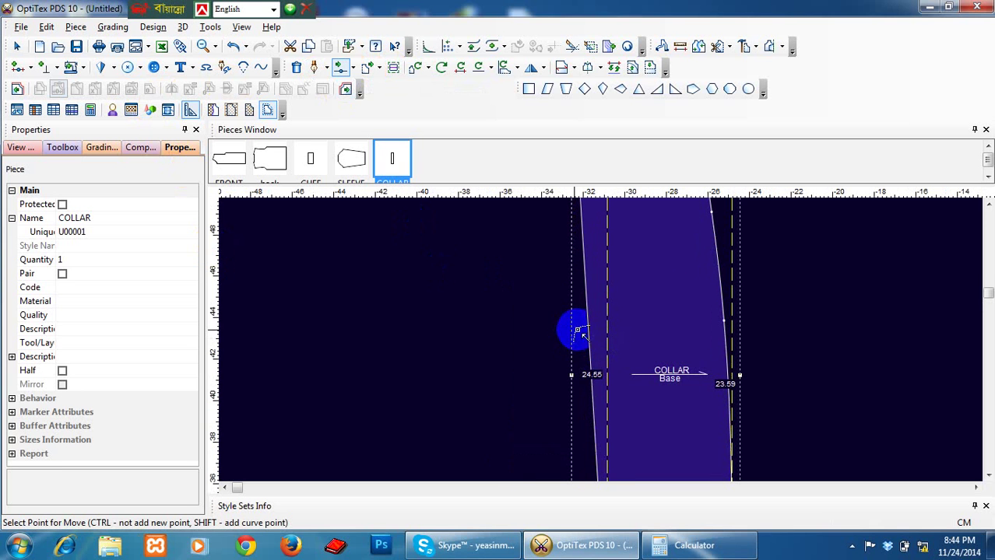
click(577, 330)
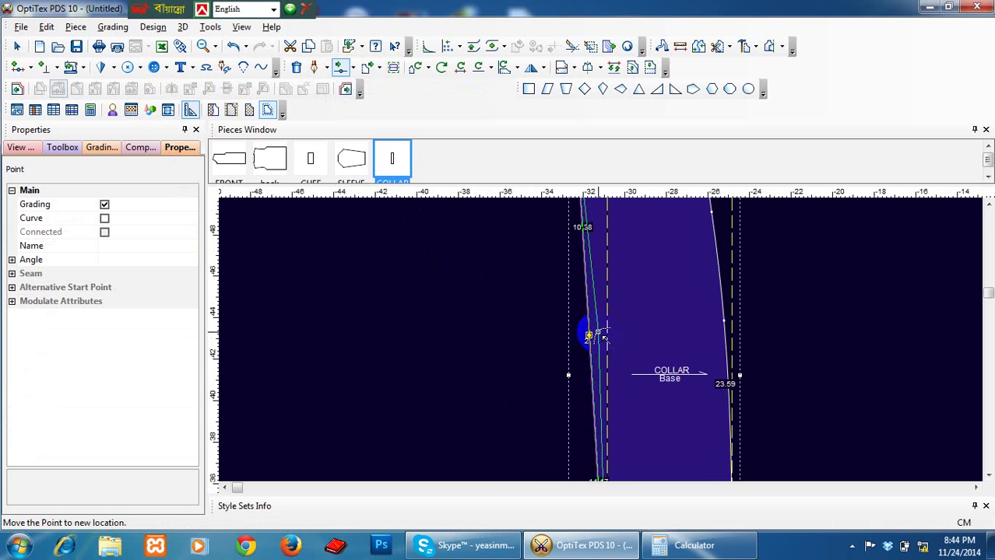
click(533, 322)
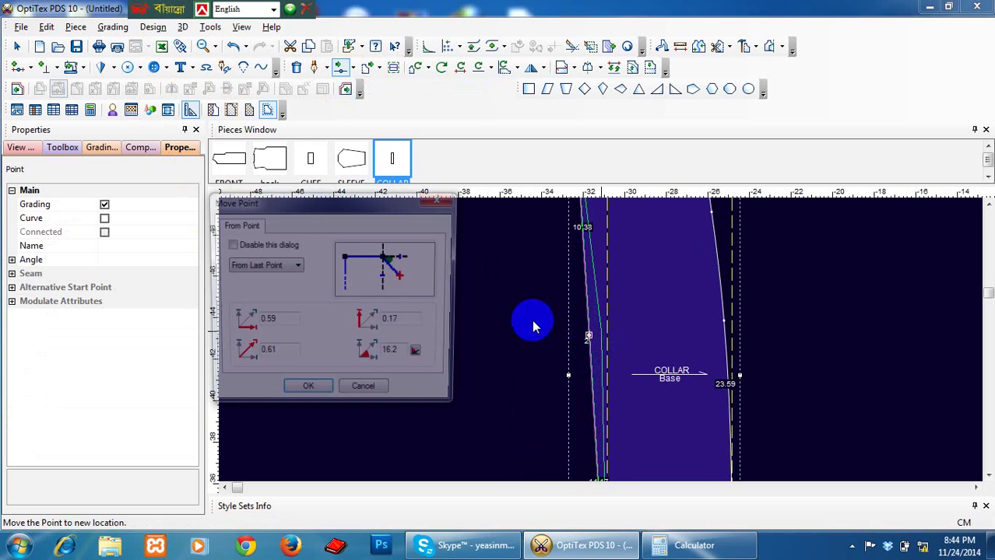
click(304, 393)
click(104, 218)
click(104, 205)
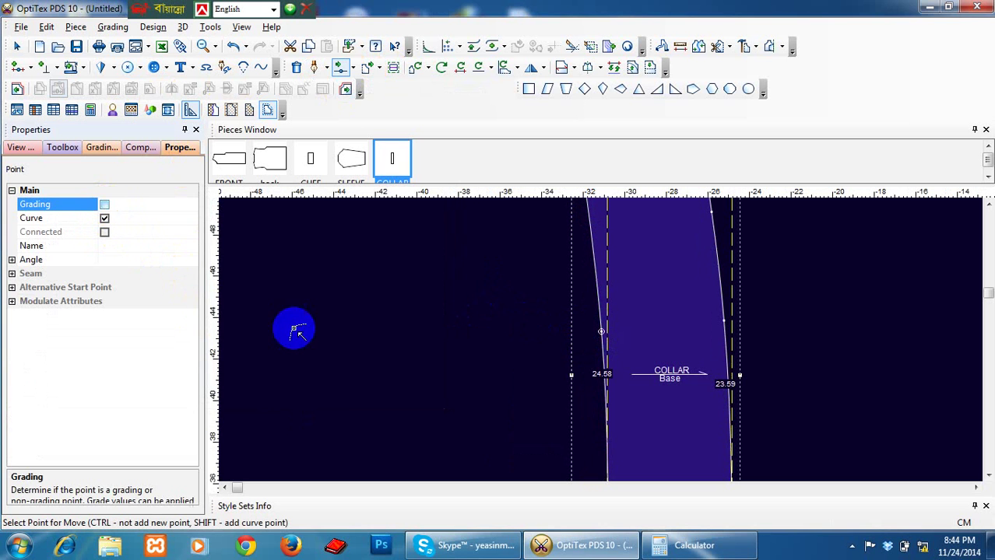
- Add a second curve point between points 1 and 2 on the COLLAR, nearer point 2, and shift it slightly to smooth the curve
click(411, 352)
scroll(603, 335, down, 3)
scroll(632, 298, up, 2)
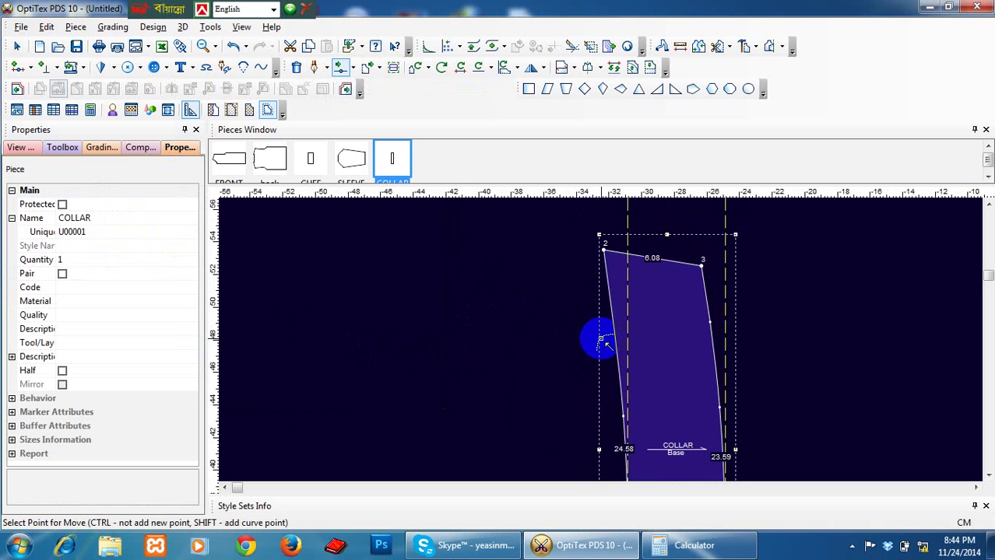
click(615, 328)
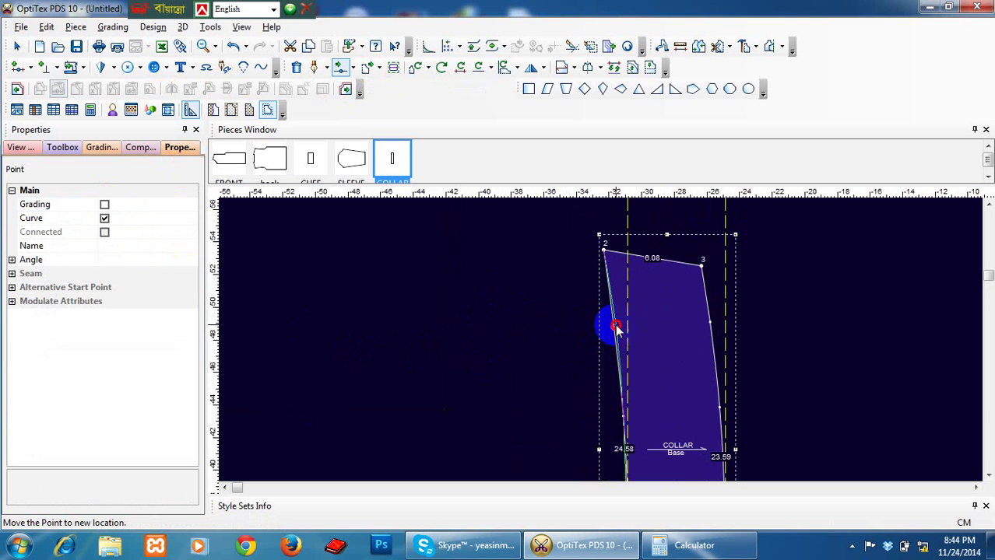
click(614, 328)
click(306, 393)
scroll(635, 354, down, 3)
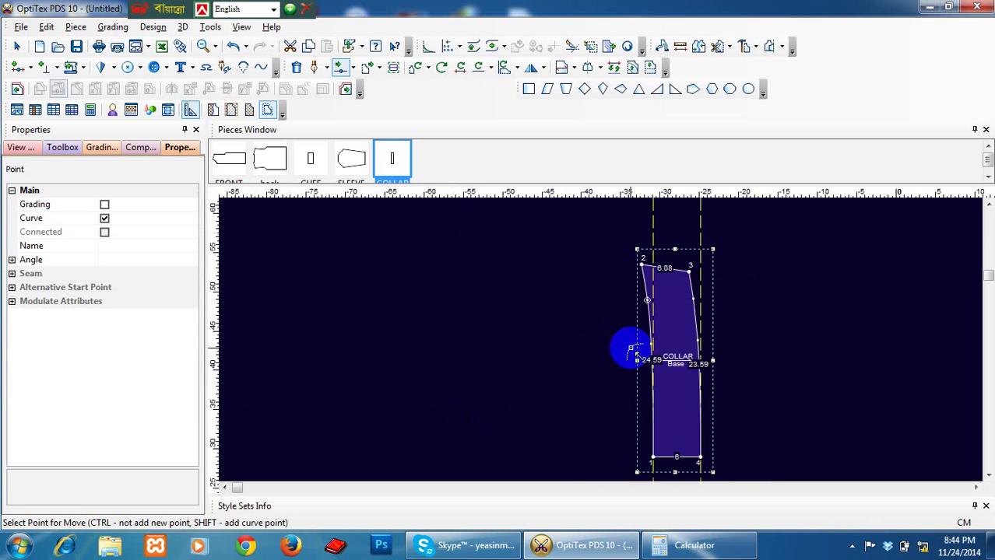
scroll(632, 350, up, 1)
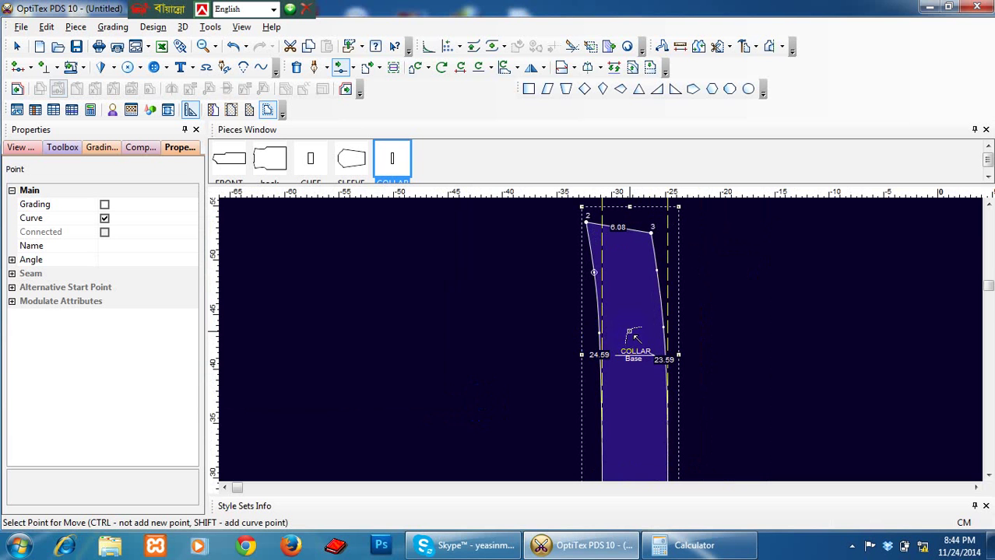
scroll(690, 381, down, 1)
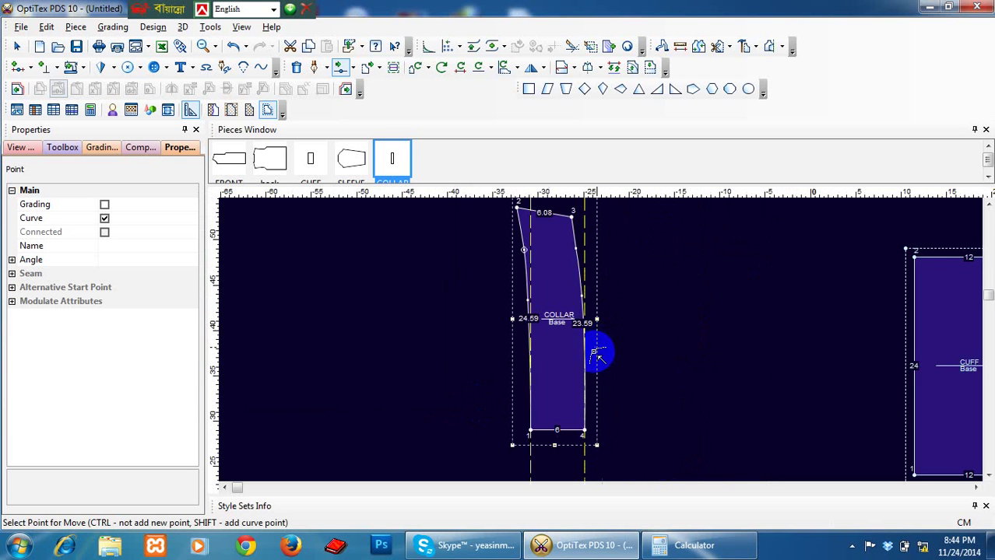
scroll(600, 347, up, 1)
scroll(594, 338, down, 1)
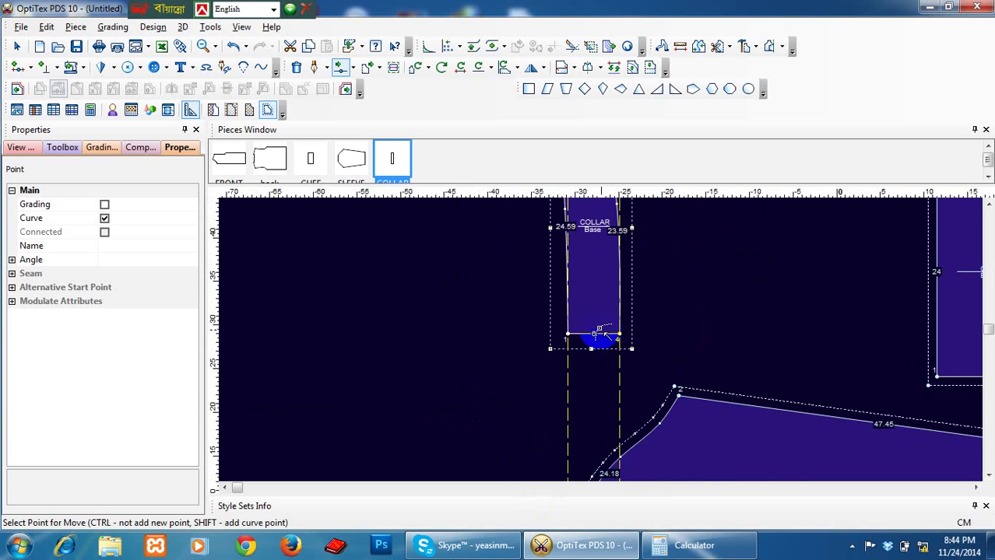
- Remove the two vertical guides along the COLLAR and move the piece farther away from the CUFF
right_click(661, 280)
click(697, 290)
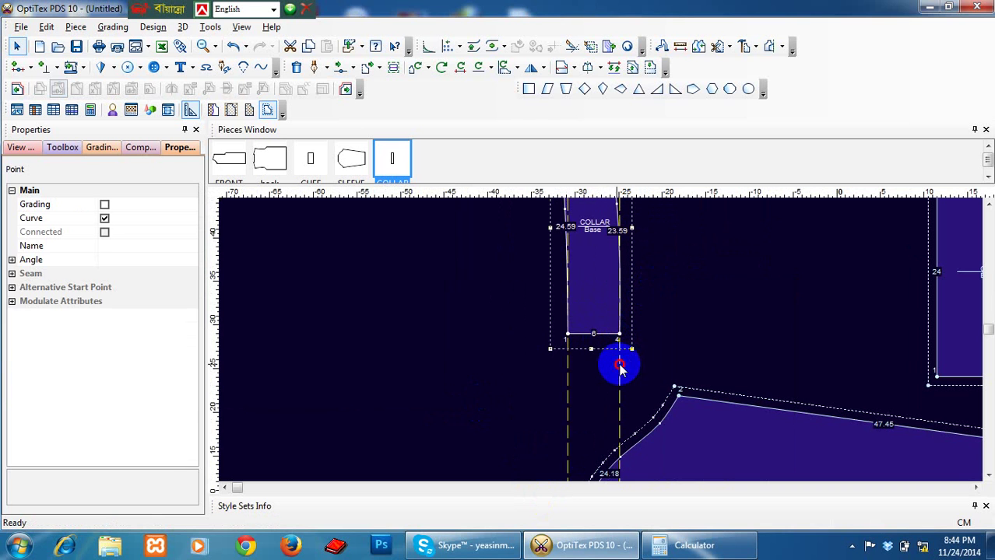
click(620, 370)
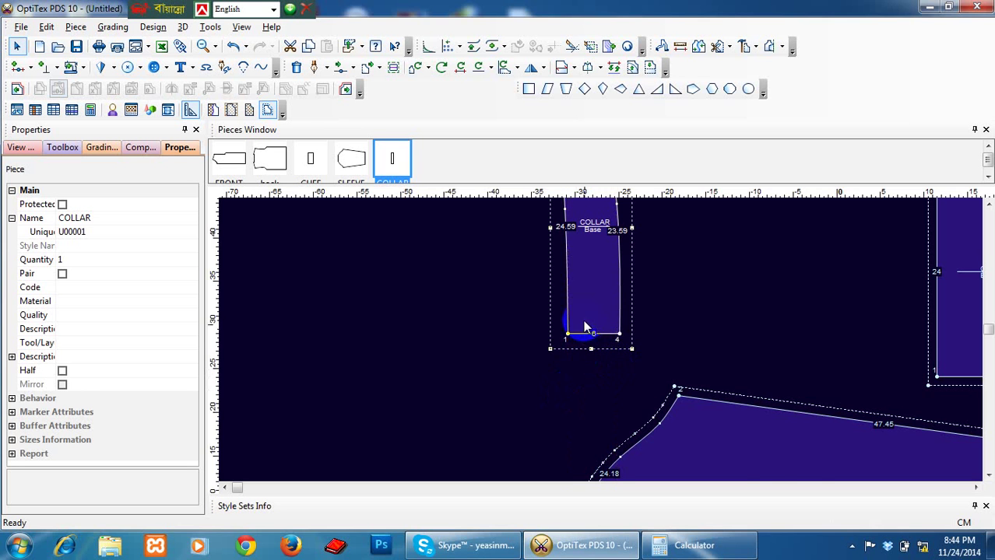
scroll(586, 325, down, 4)
scroll(600, 335, up, 2)
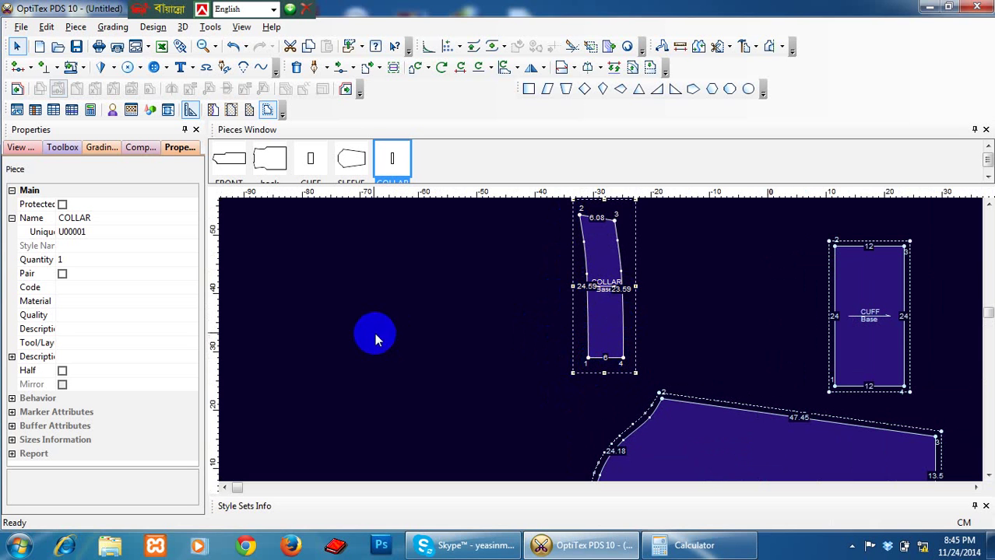
drag(590, 347, 489, 369)
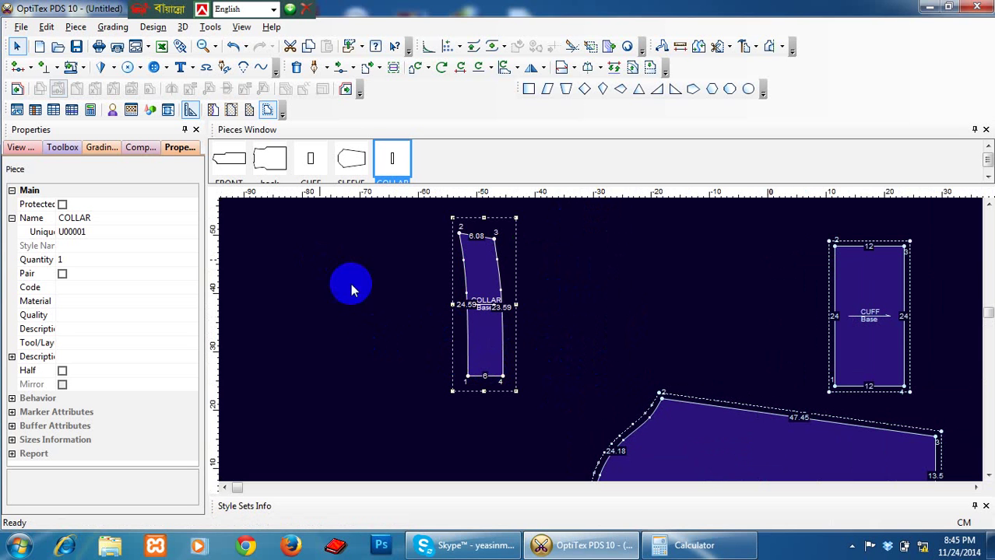
- Add a seam allowance to the COLLAR from point 1 through points 2 and 3 to point 4, leaving the edge between 4 and 1 without seam
click(71, 67)
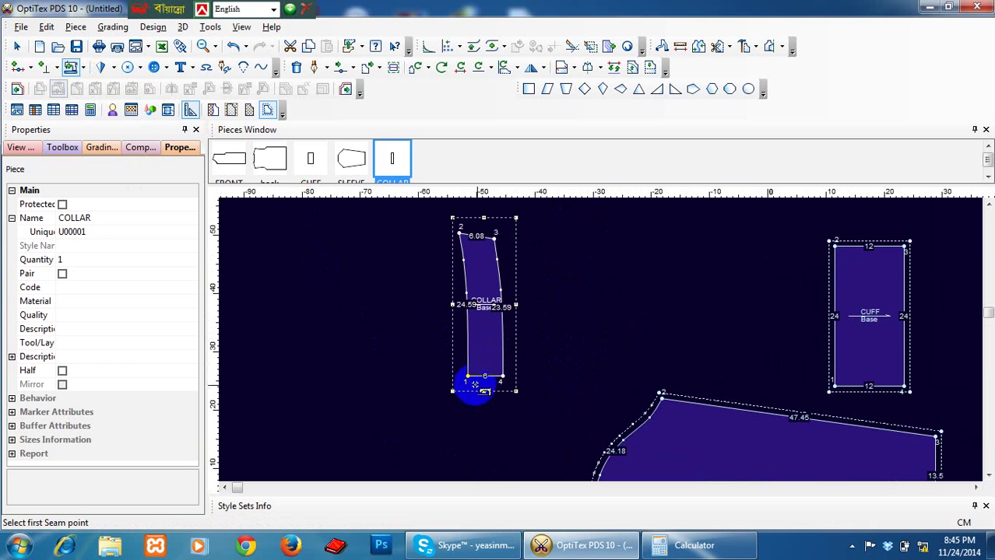
drag(475, 384, 499, 380)
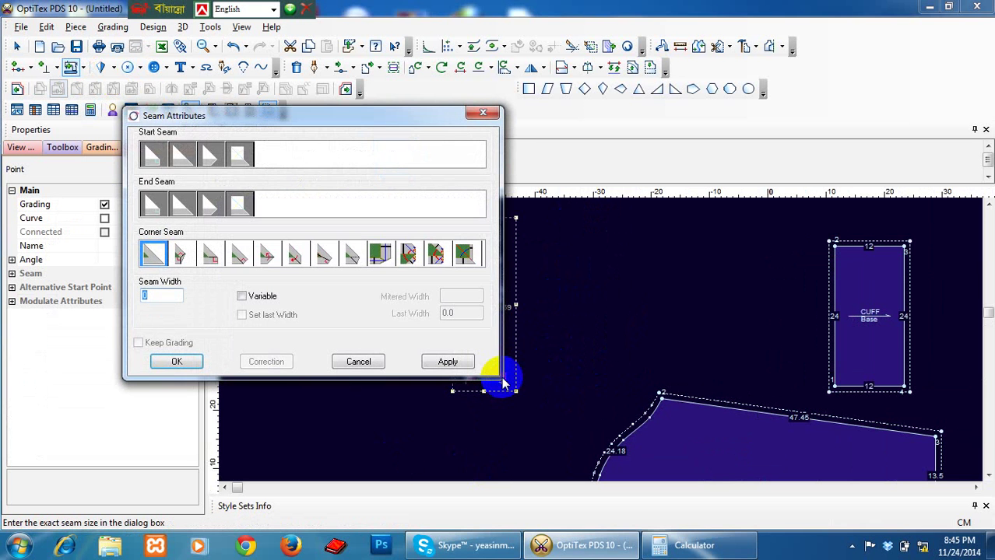
click(187, 362)
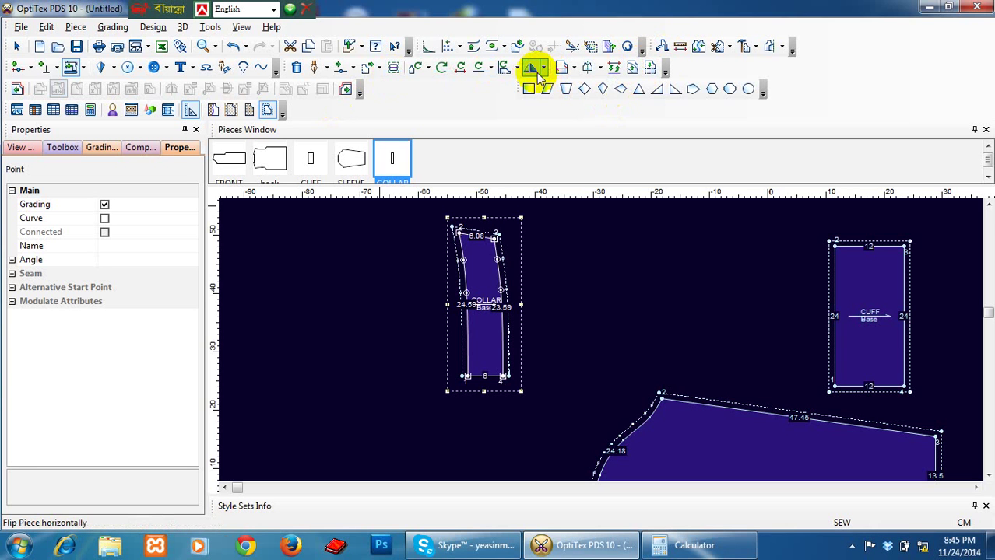
- Mirror the COLLAR across its short edge between points 1 and 4 and turn off its Mirror property to make it one full piece
click(590, 67)
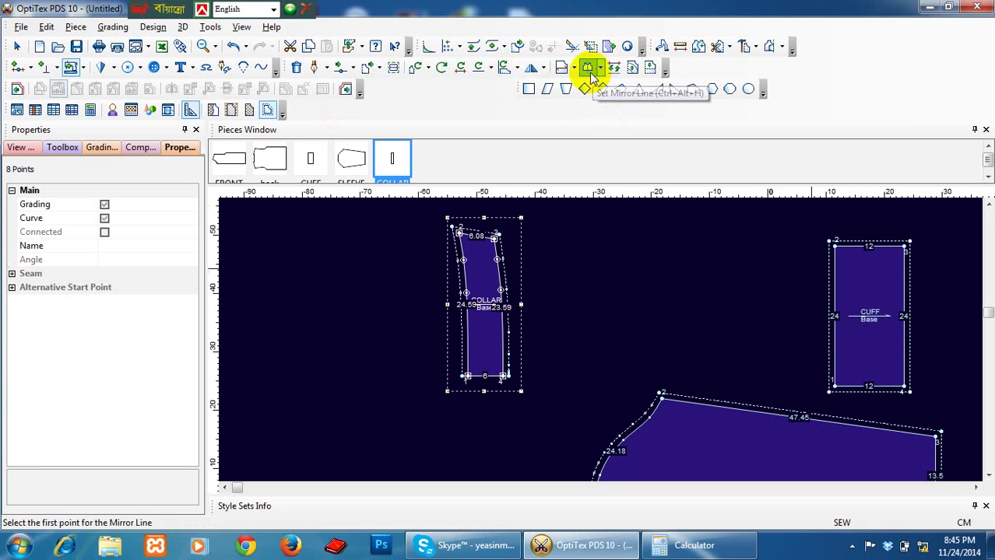
click(518, 311)
click(467, 376)
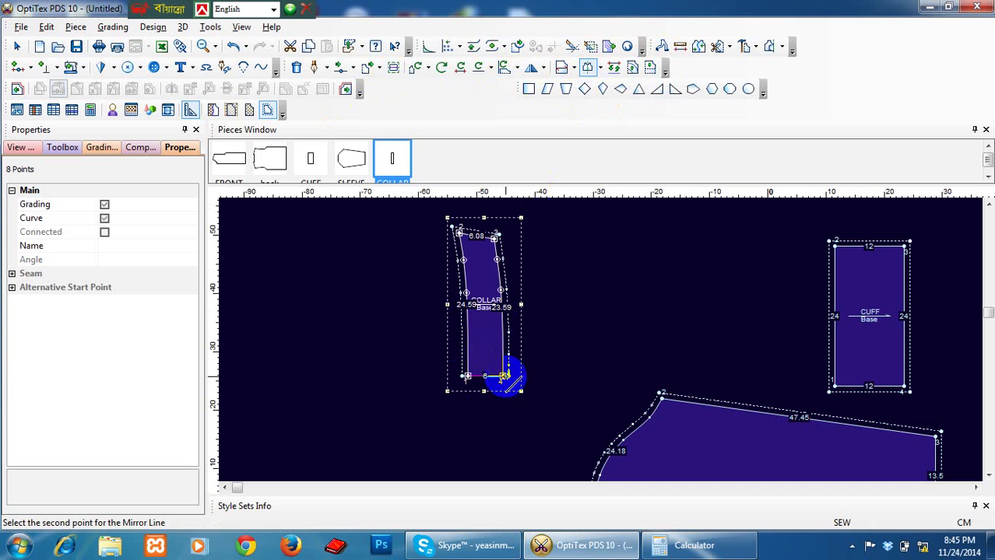
click(502, 377)
scroll(515, 398, up, 1)
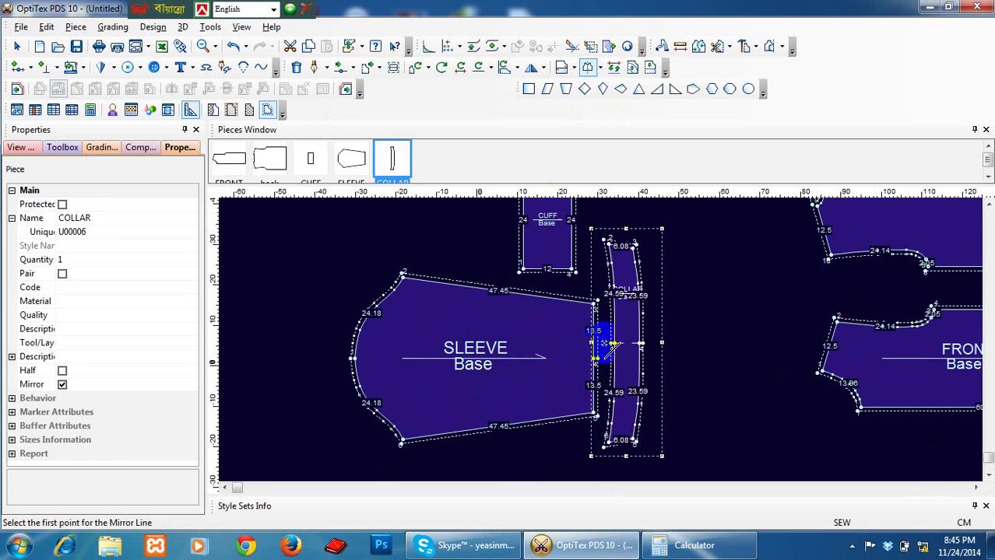
click(64, 385)
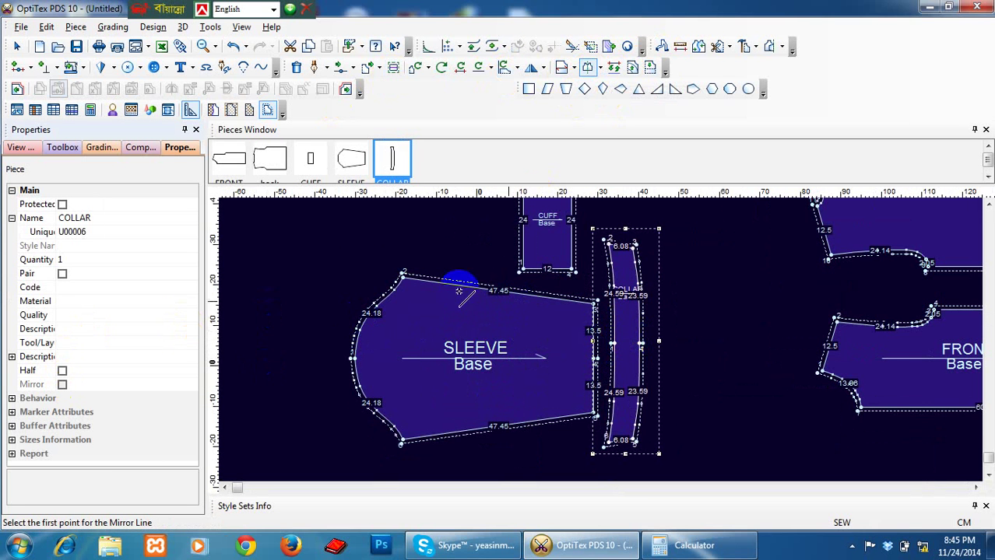
- Create a rectangular piece named BAND with length 2.5 and width 24.5 cm
right_click(327, 254)
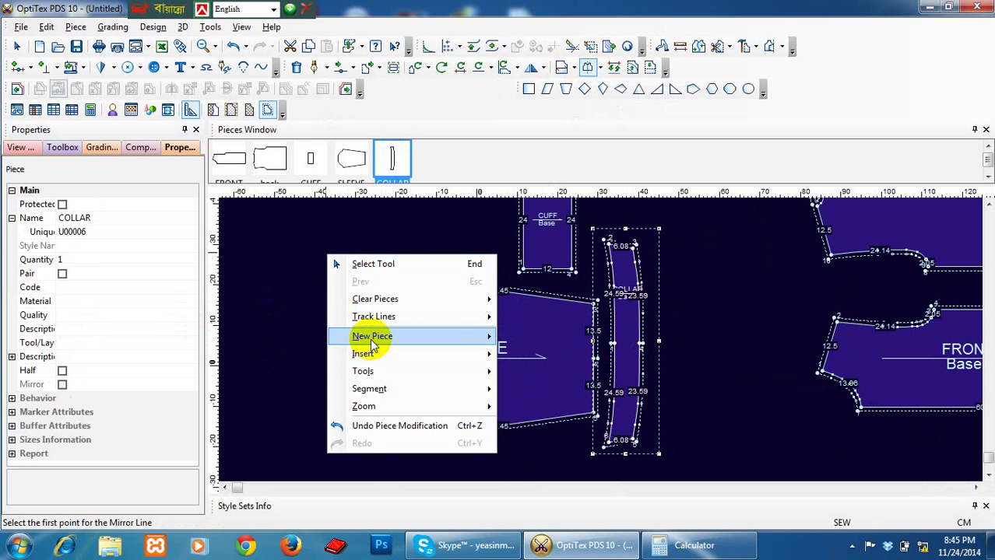
mouse_move(474, 339)
click(521, 344)
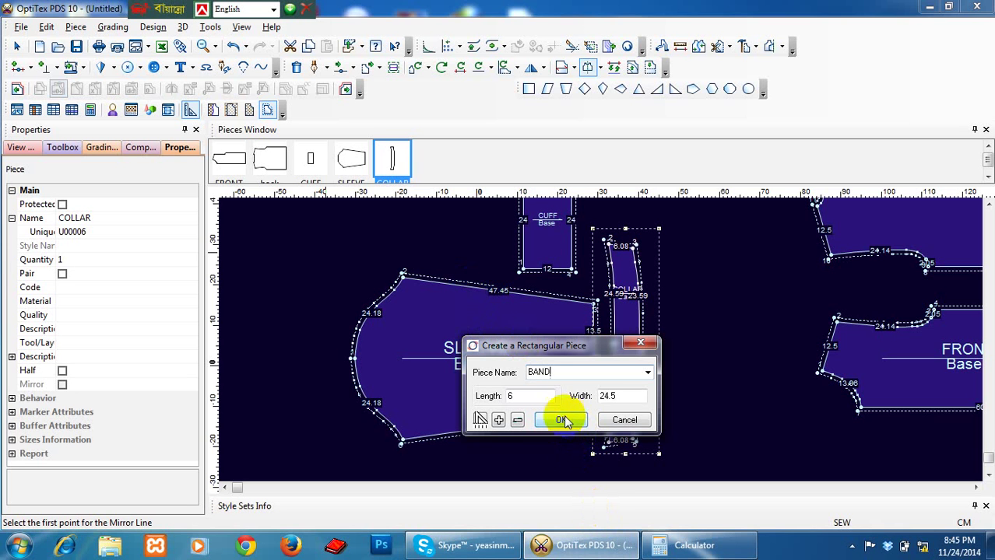
click(483, 396)
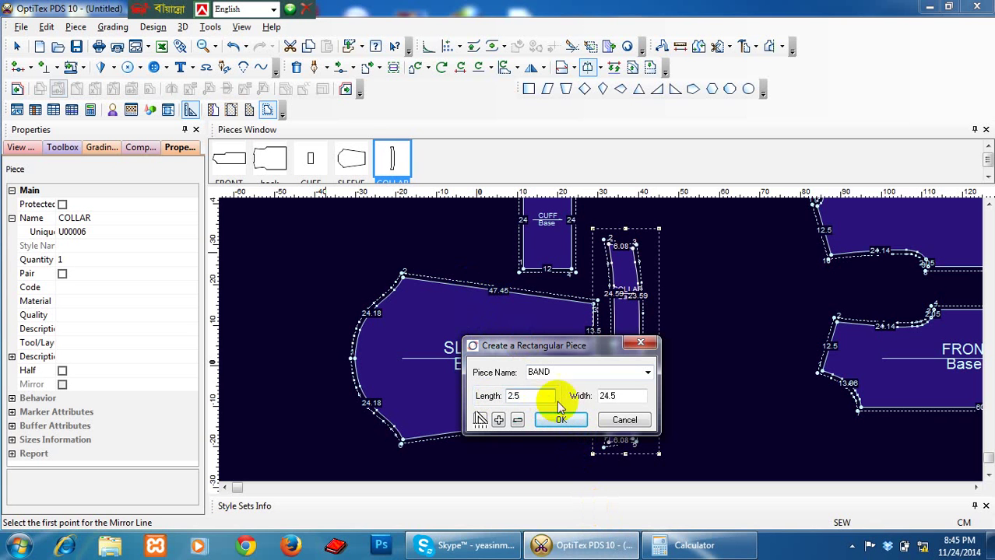
double_click(606, 396)
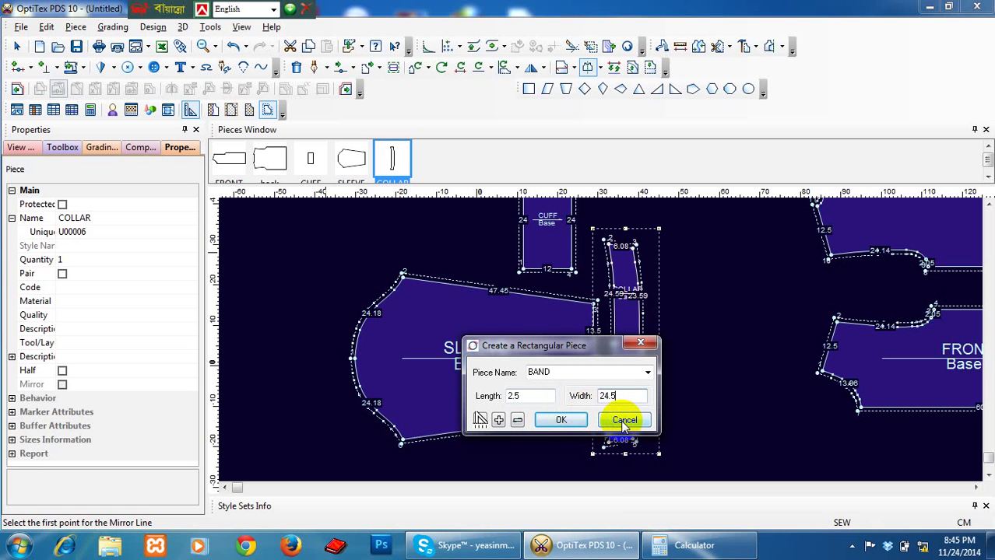
click(573, 423)
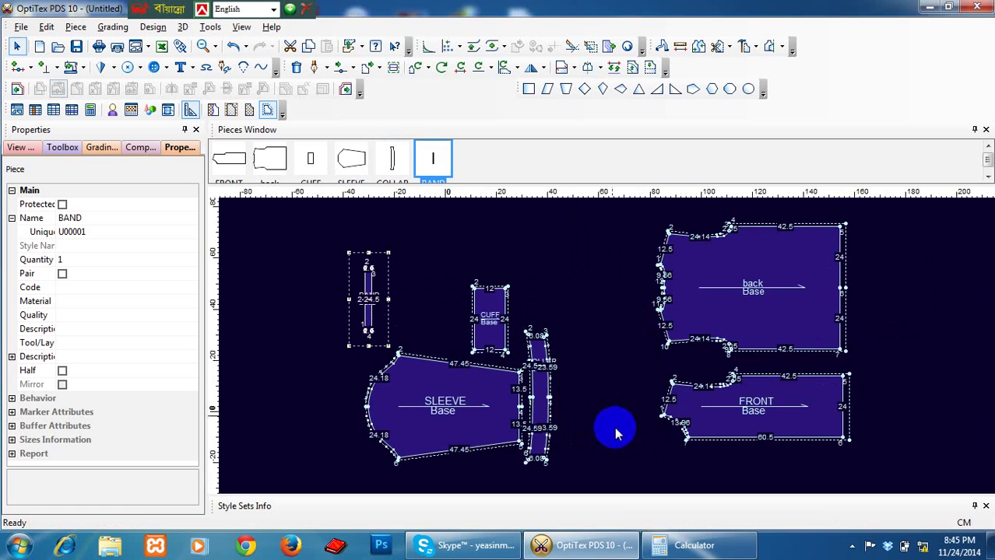
- Place vertical guides along both long edges of the BAND
scroll(369, 289, up, 6)
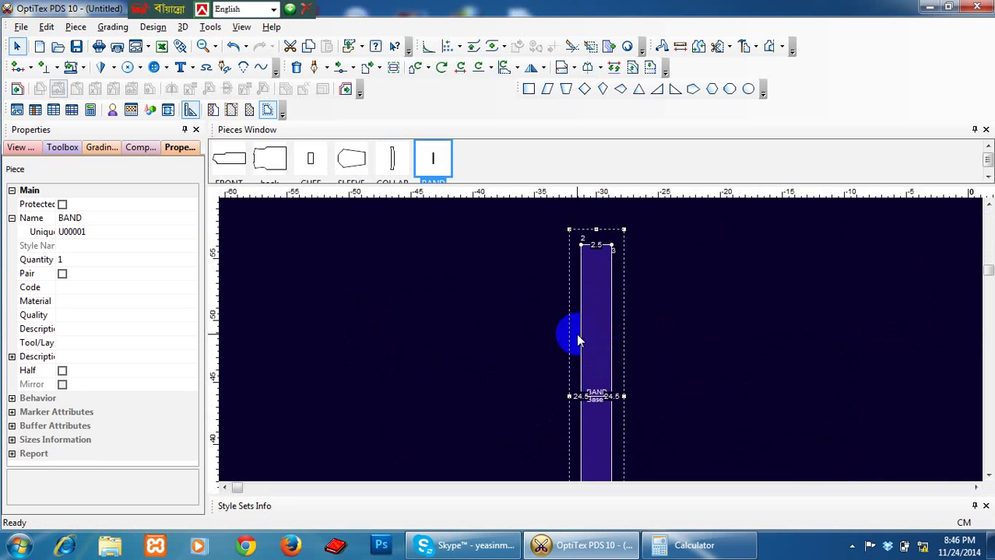
scroll(603, 346, down, 1)
scroll(600, 339, down, 1)
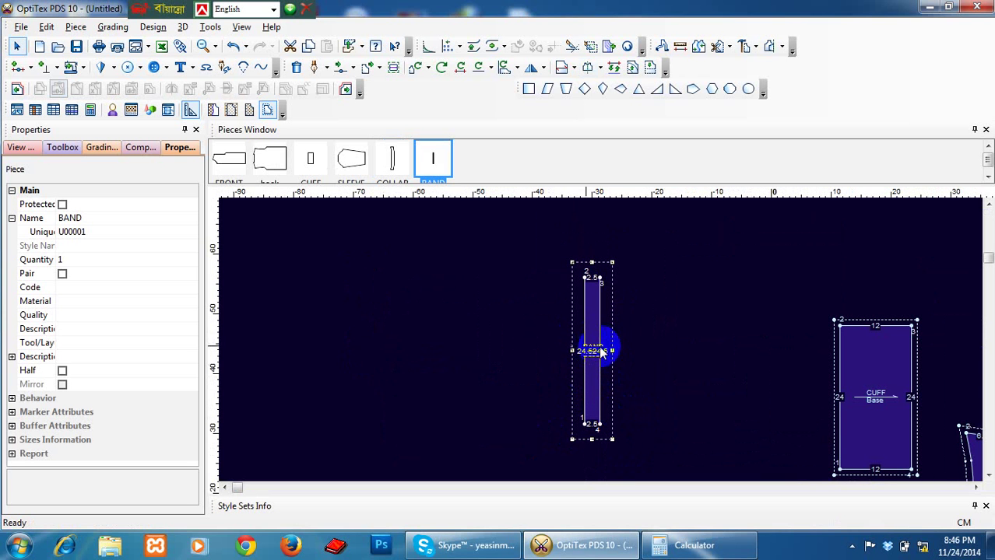
drag(216, 422, 598, 433)
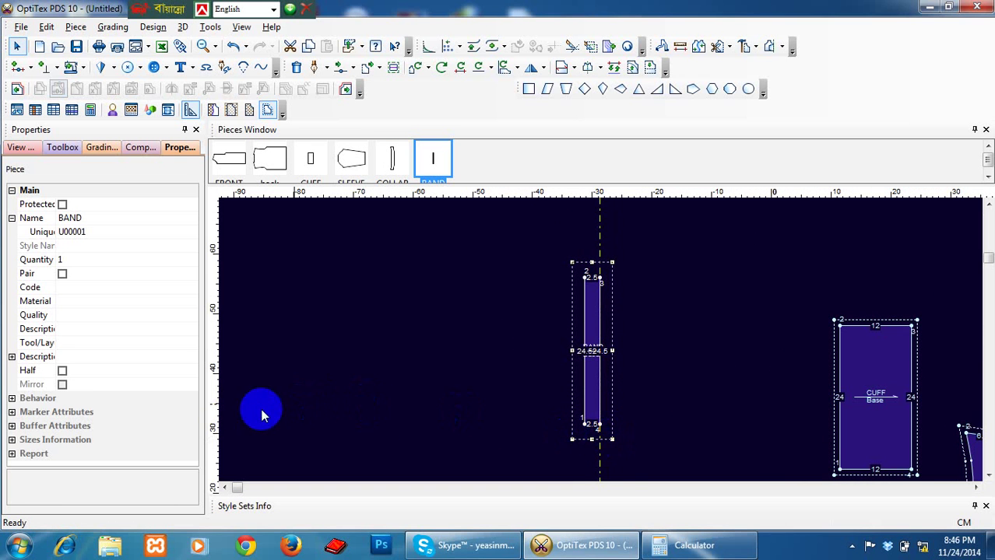
drag(216, 423, 584, 412)
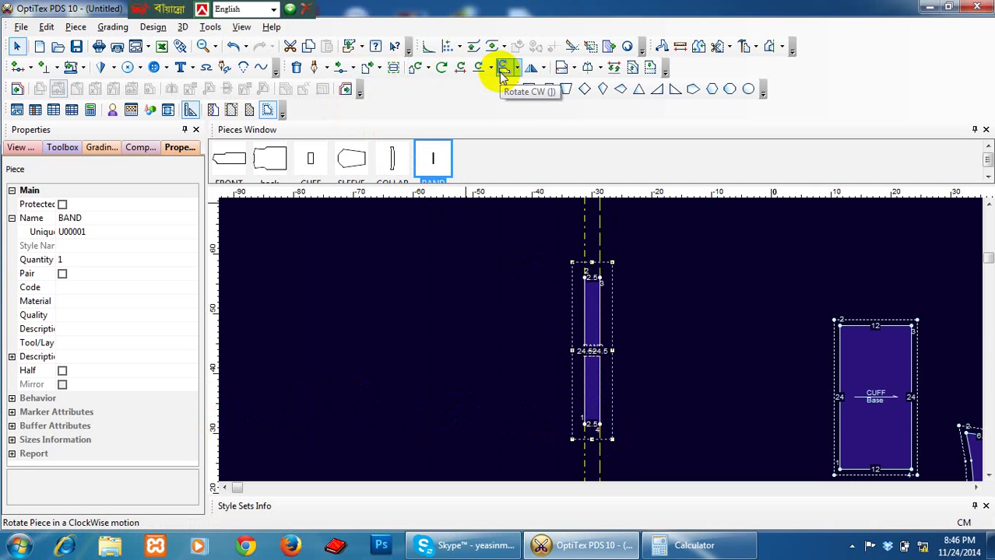
- Move the BAND's short edge between points 2 and 3 in parallel by -1.5 cm horizontally and 0 vertically
click(352, 68)
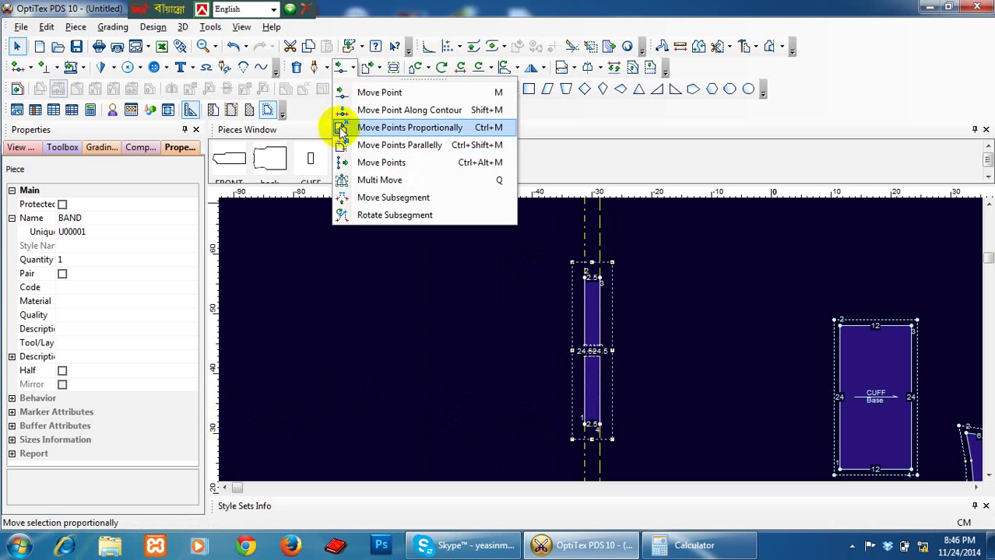
click(342, 145)
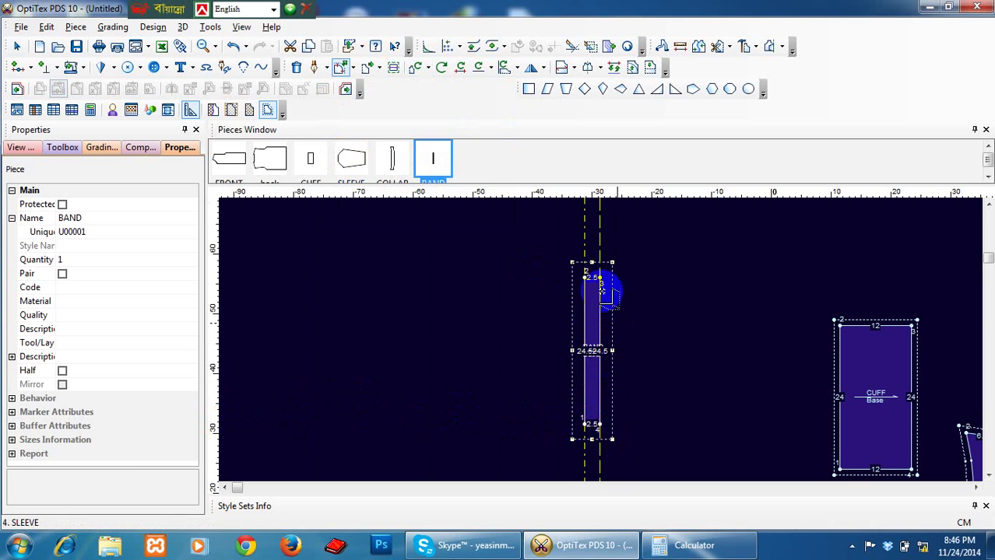
click(595, 278)
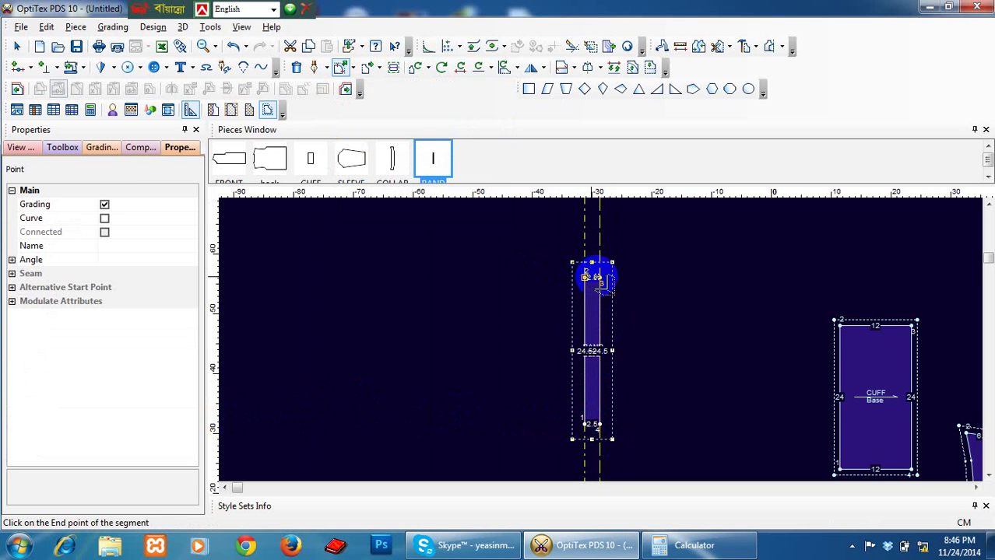
click(601, 282)
drag(595, 276, 586, 277)
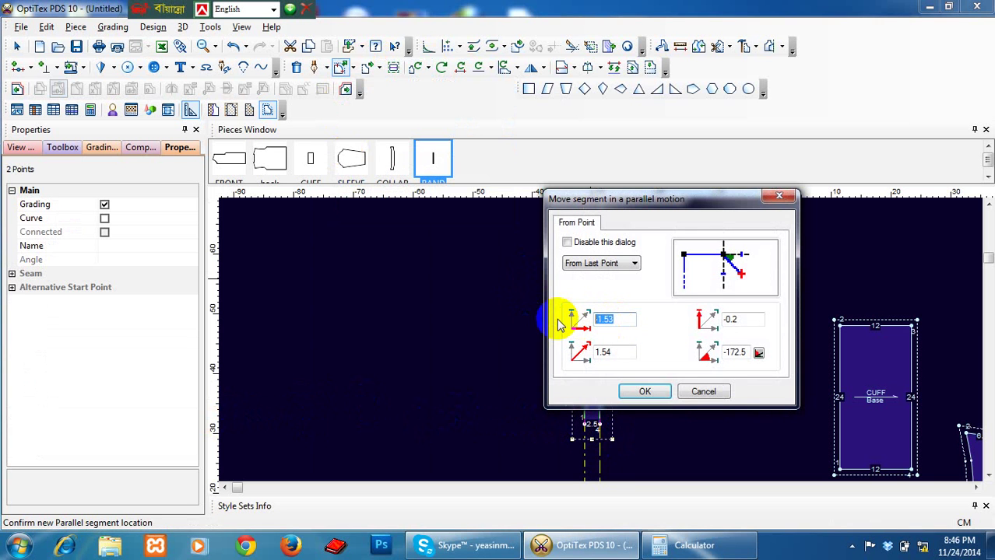
click(613, 322)
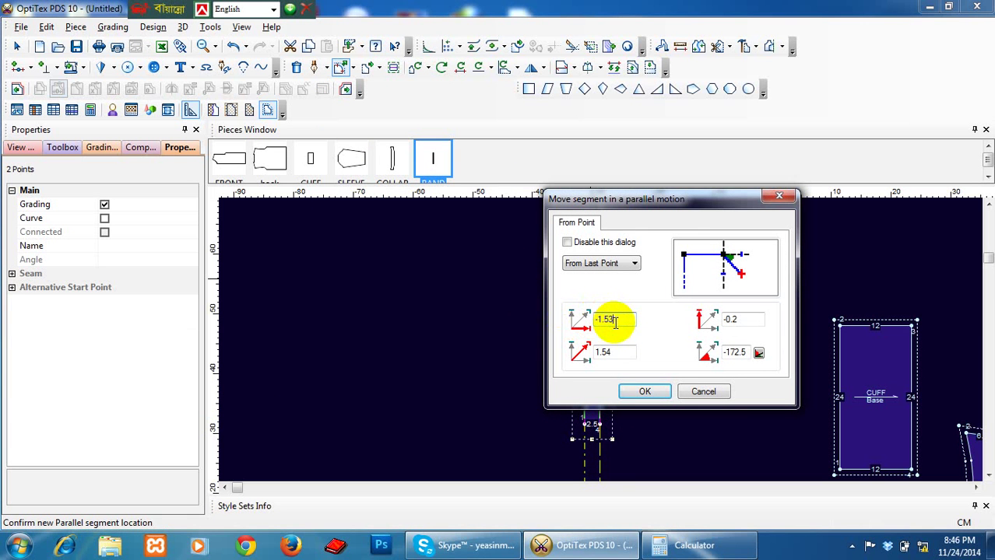
key(BackSpace)
click(735, 320)
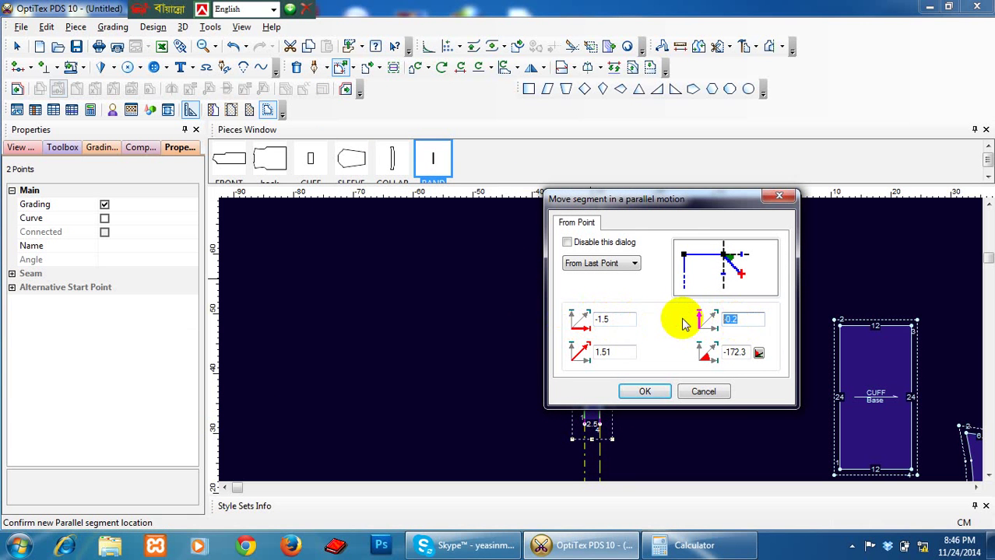
text(0)
click(657, 392)
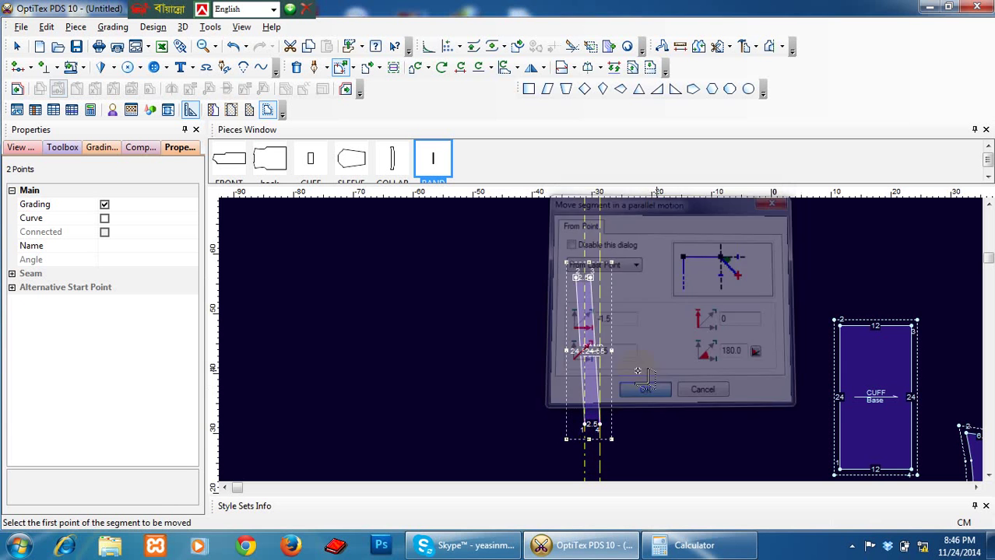
scroll(601, 341, up, 2)
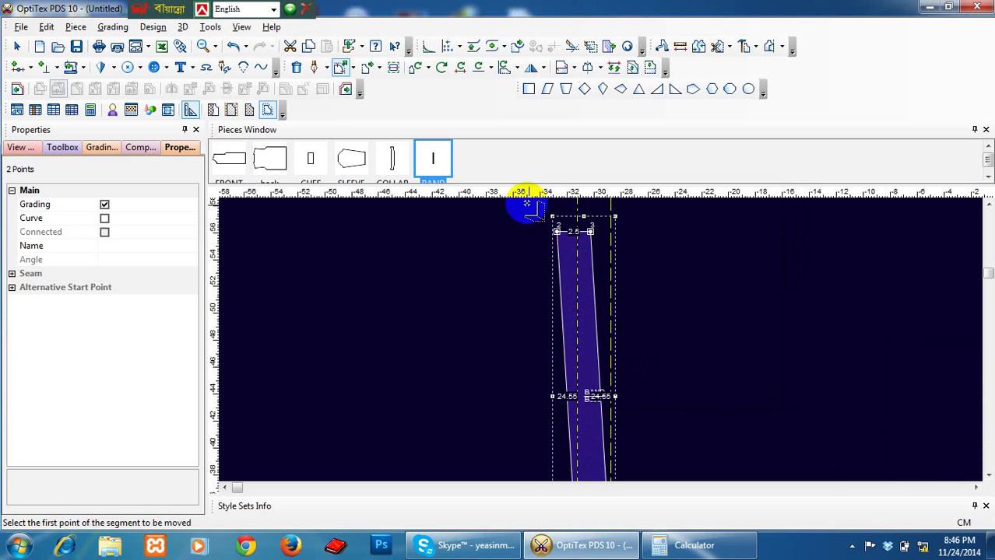
key(Escape)
- Place a horizontal guide through BAND points 2 and 3 and offset it by -1.5 cm
drag(516, 201, 519, 232)
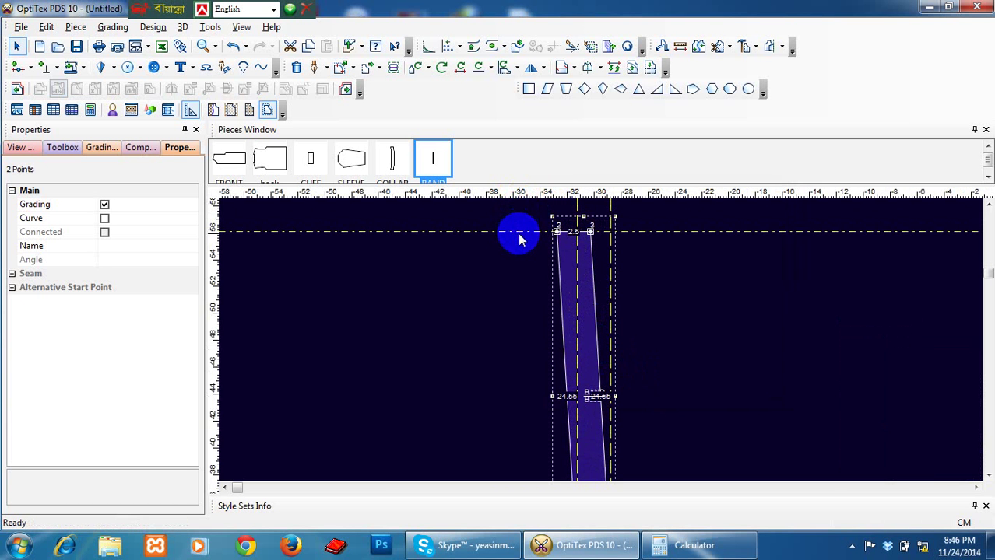
double_click(621, 236)
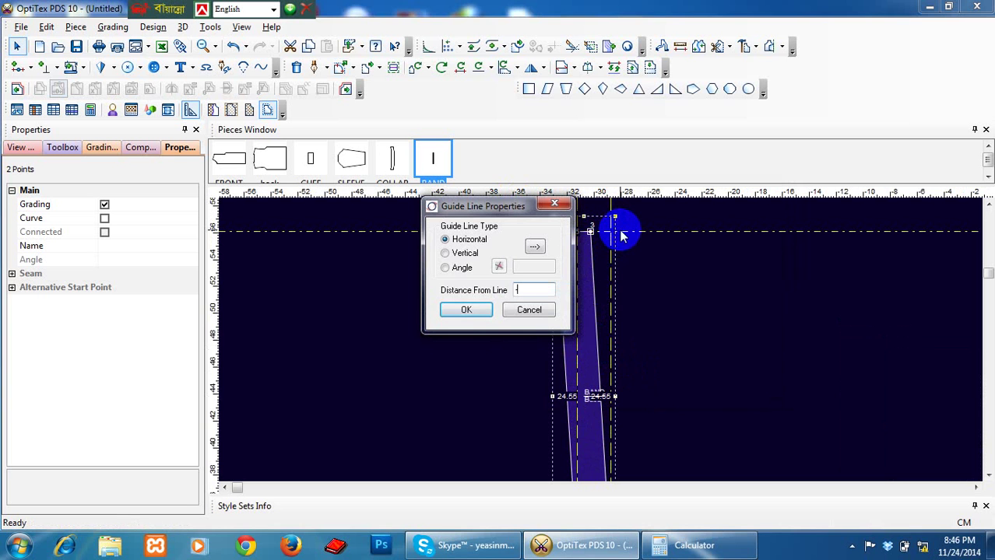
text(5)
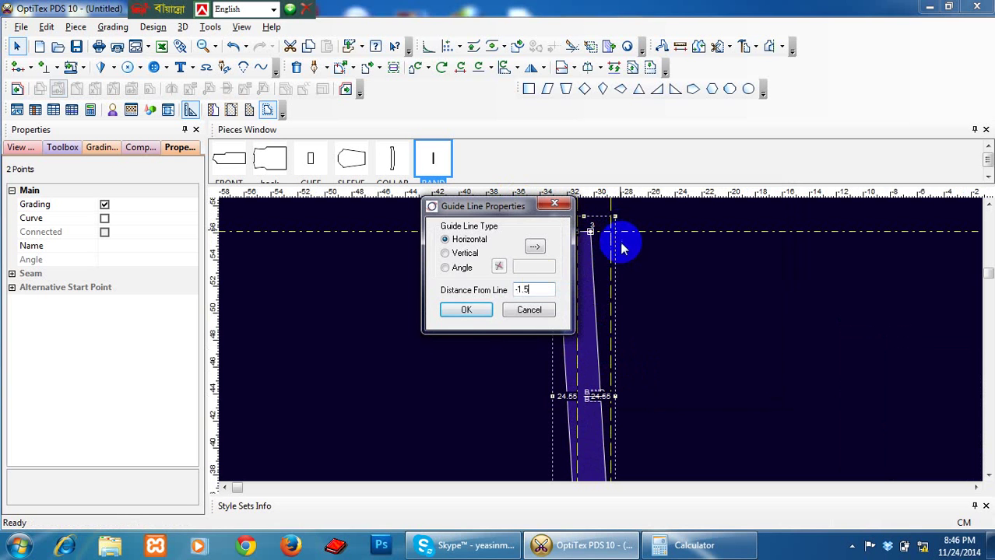
click(466, 309)
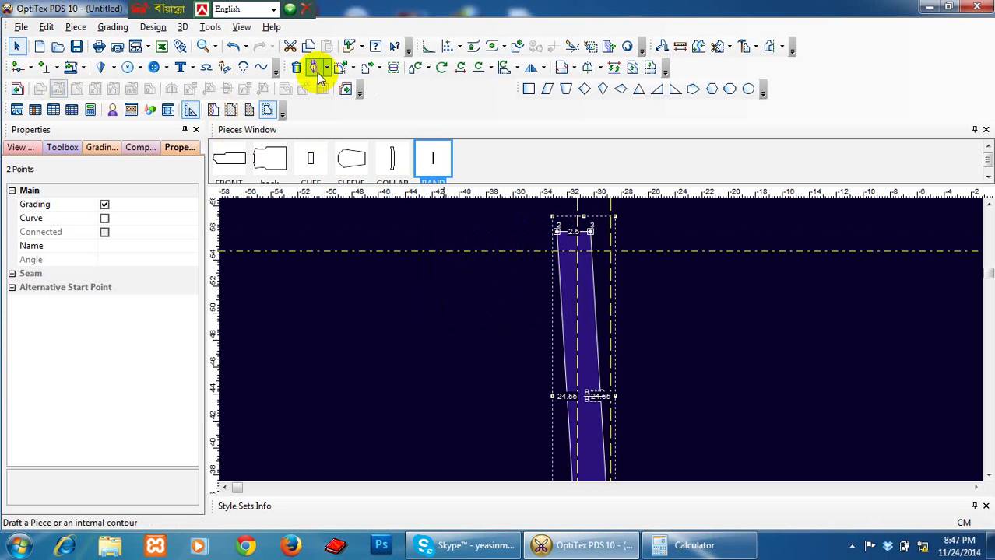
- Move BAND point 2 down onto the horizontal guide where it meets the long edge, and make it a curve point
click(345, 68)
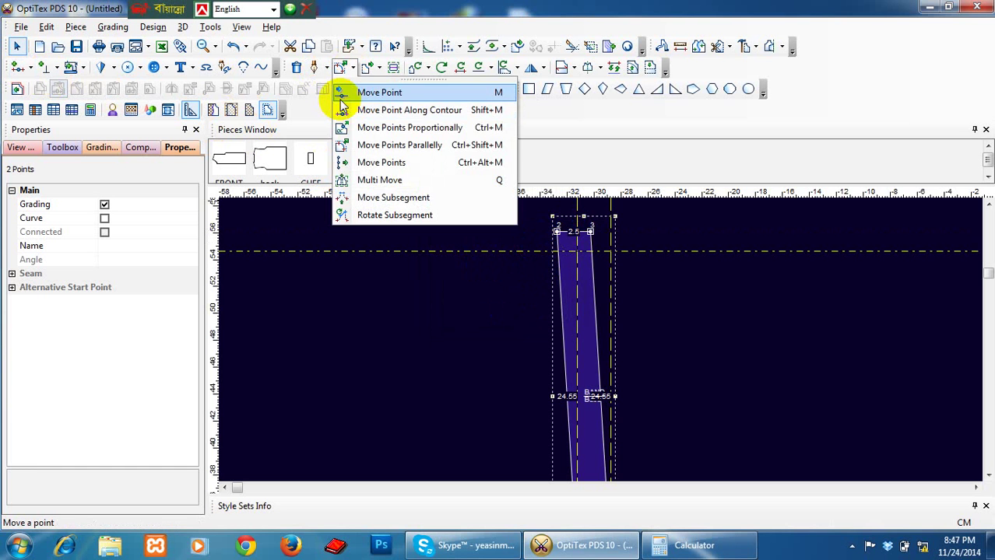
click(342, 97)
scroll(599, 337, up, 4)
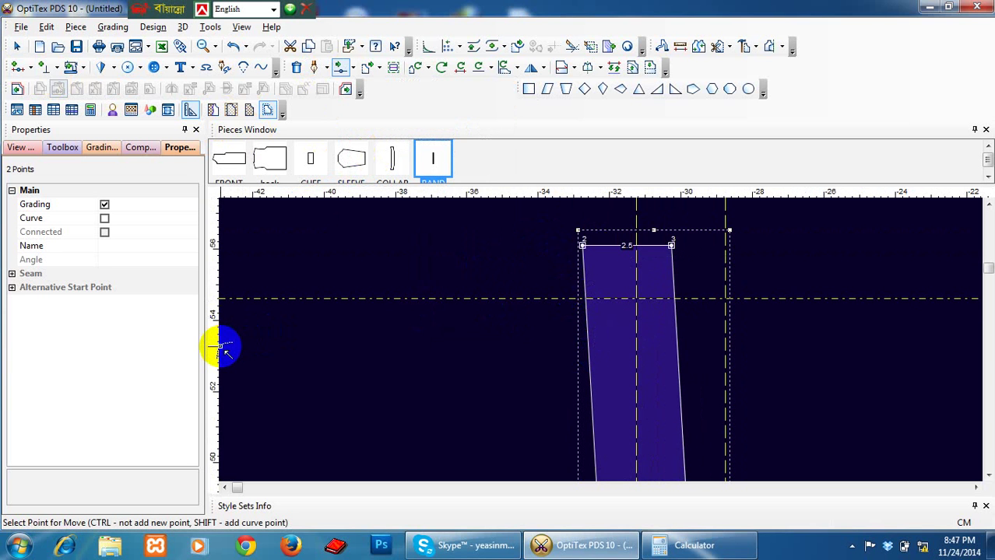
click(584, 249)
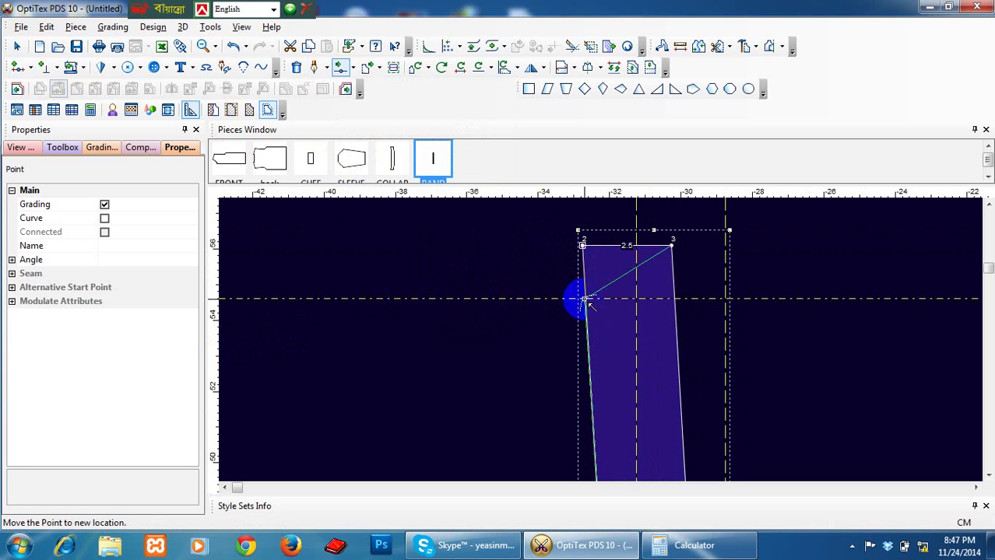
click(585, 300)
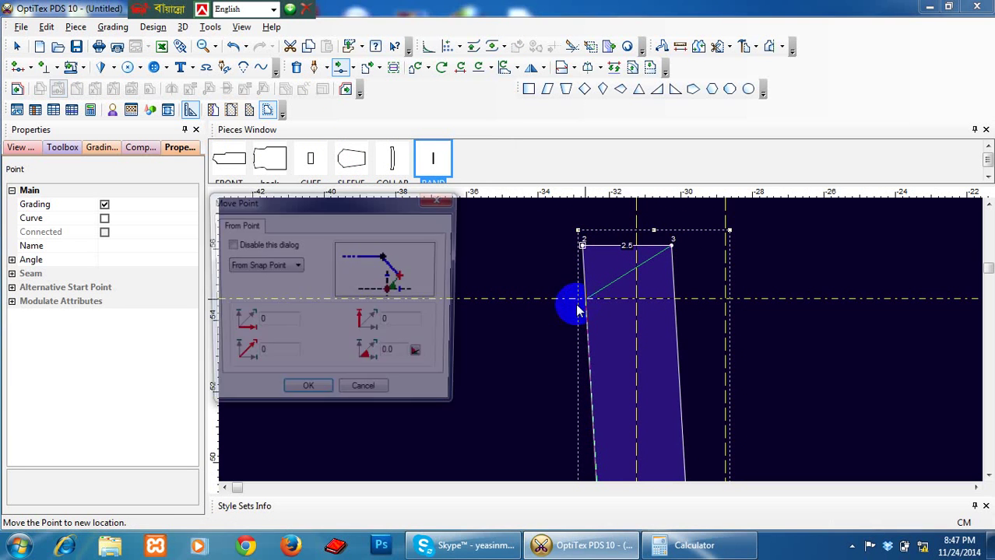
click(305, 393)
click(104, 218)
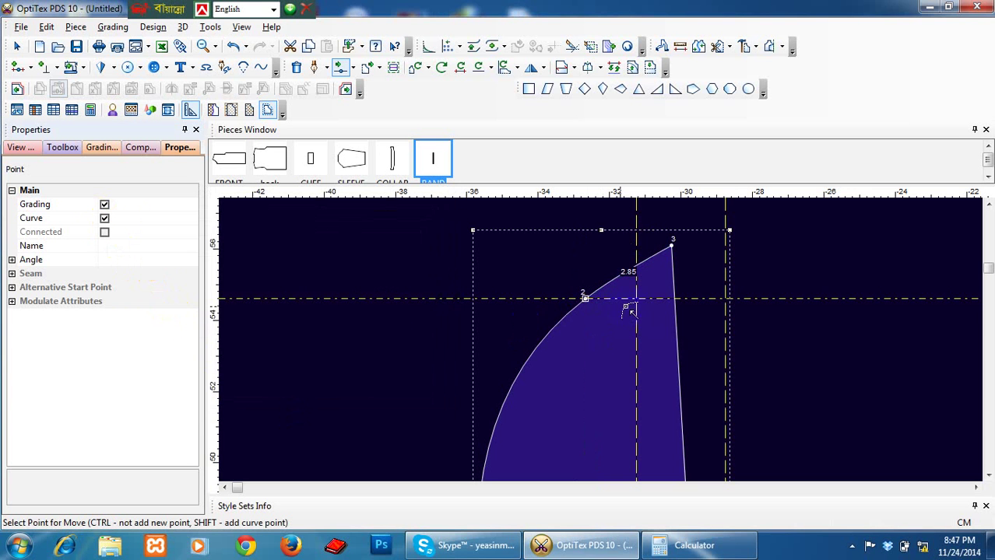
- Add a curve point on the BAND edge between points 2 and 3 and pull it outward to round the end
click(618, 278)
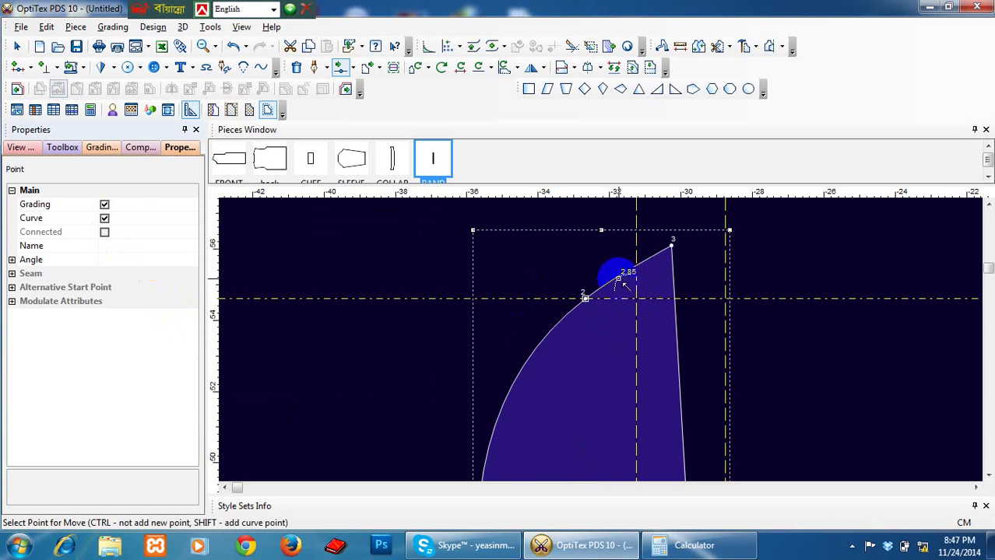
click(612, 266)
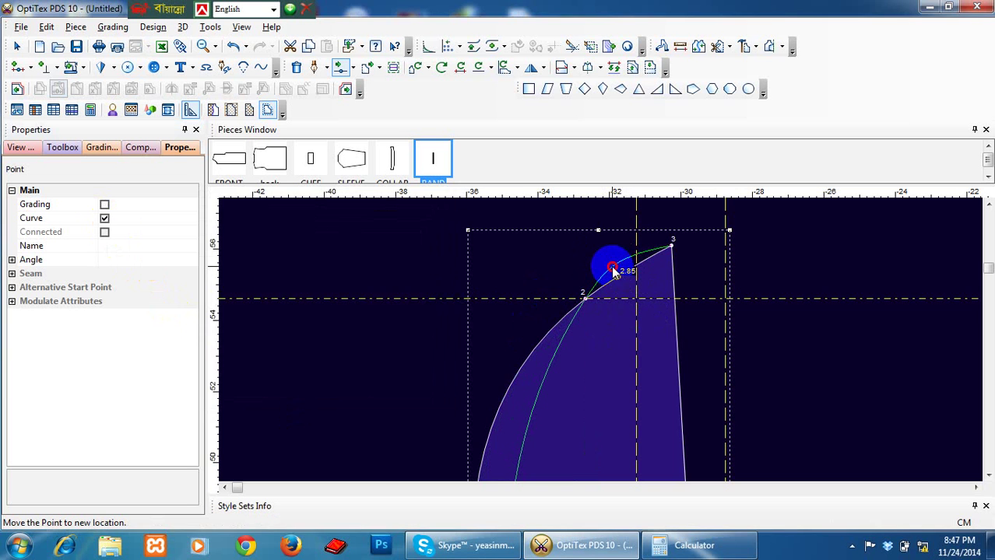
click(612, 267)
click(304, 390)
- Add a curve point on the BAND's long edge below point 2 and pull it inward into the piece
click(535, 429)
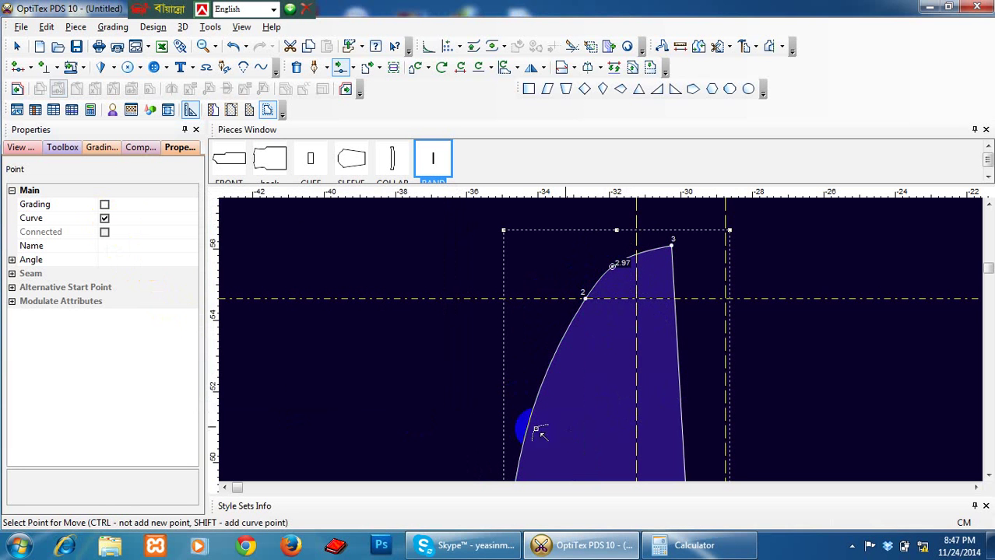
click(526, 429)
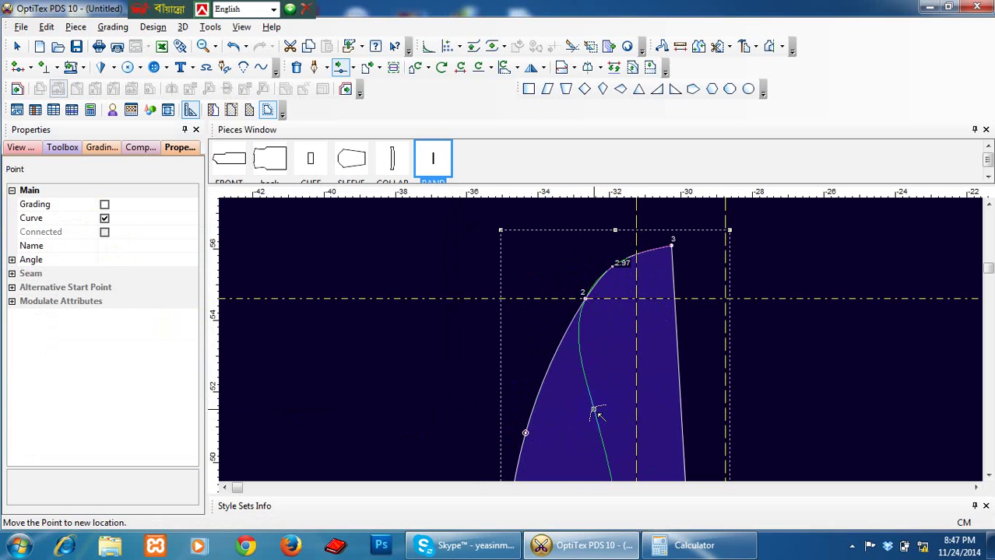
click(596, 412)
click(322, 395)
- Add another curve point near the middle of the edge between points 1 and 2 and place it on the adjacent vertical guide
scroll(602, 358, down, 3)
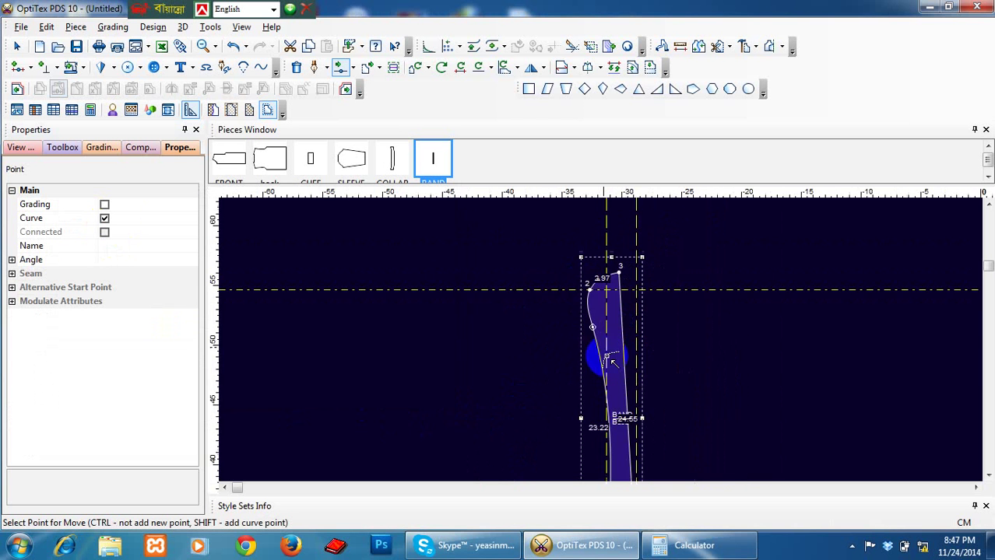
scroll(595, 344, up, 1)
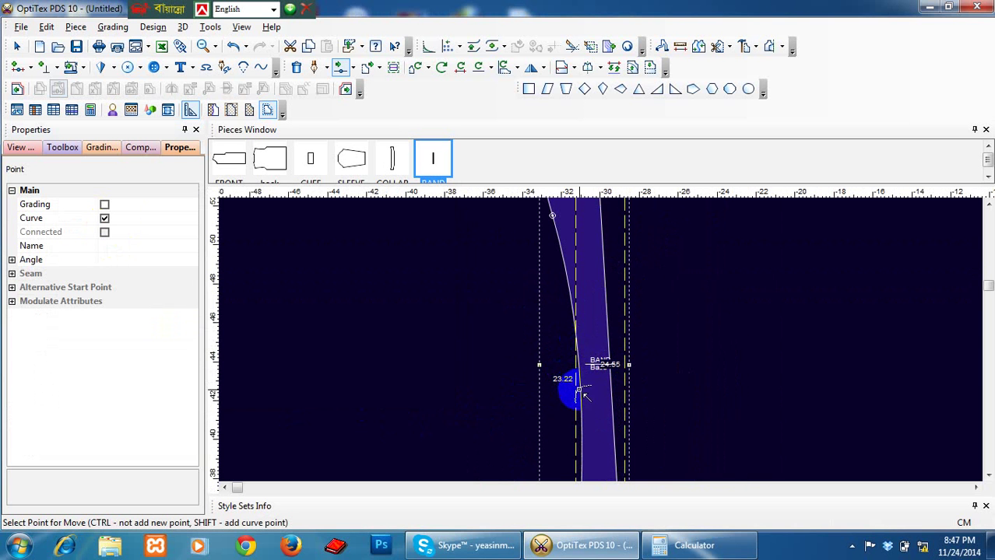
click(584, 393)
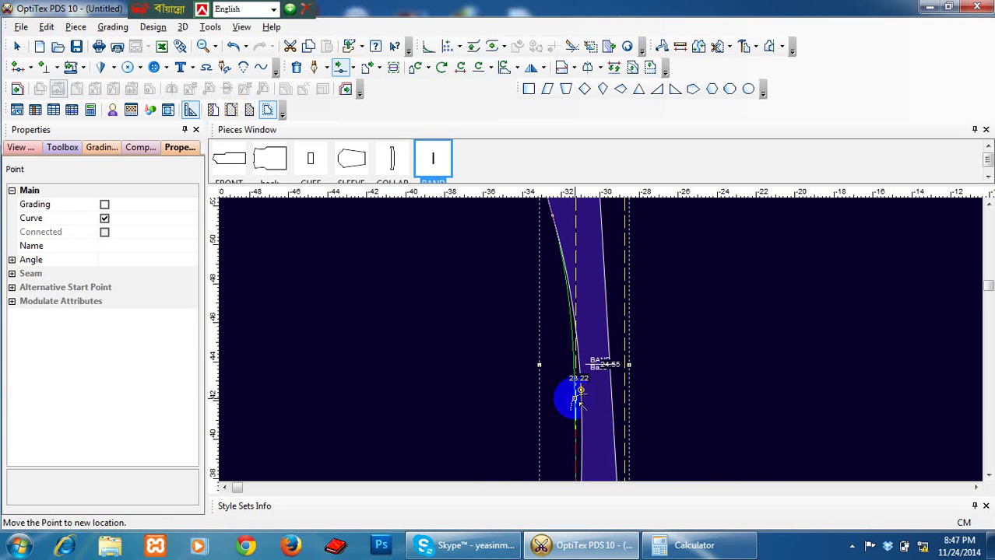
click(576, 399)
click(307, 392)
- Add a point on the opposite long edge, about 9.5 cm from point 3, and snap it onto the vertical guide beside it
scroll(612, 335, down, 3)
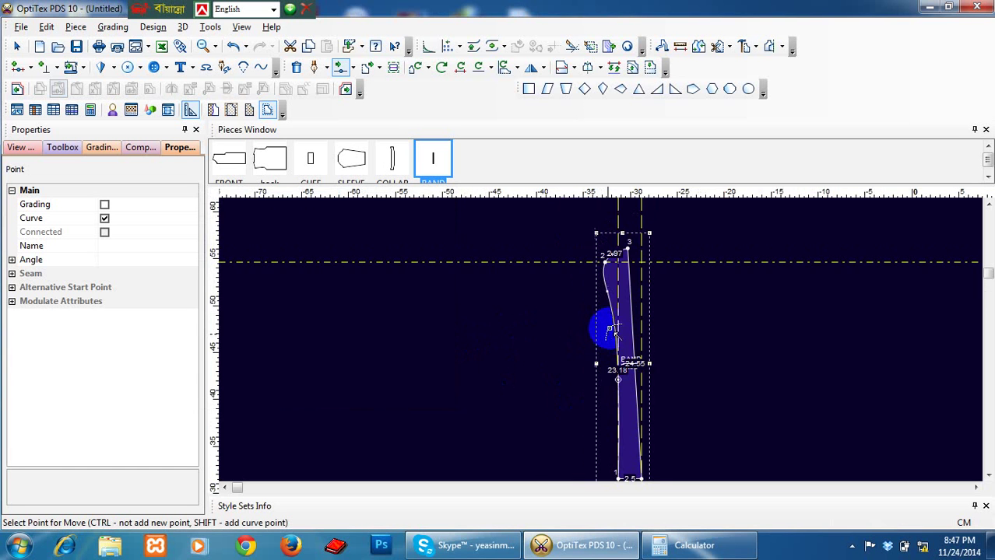
scroll(635, 349, up, 2)
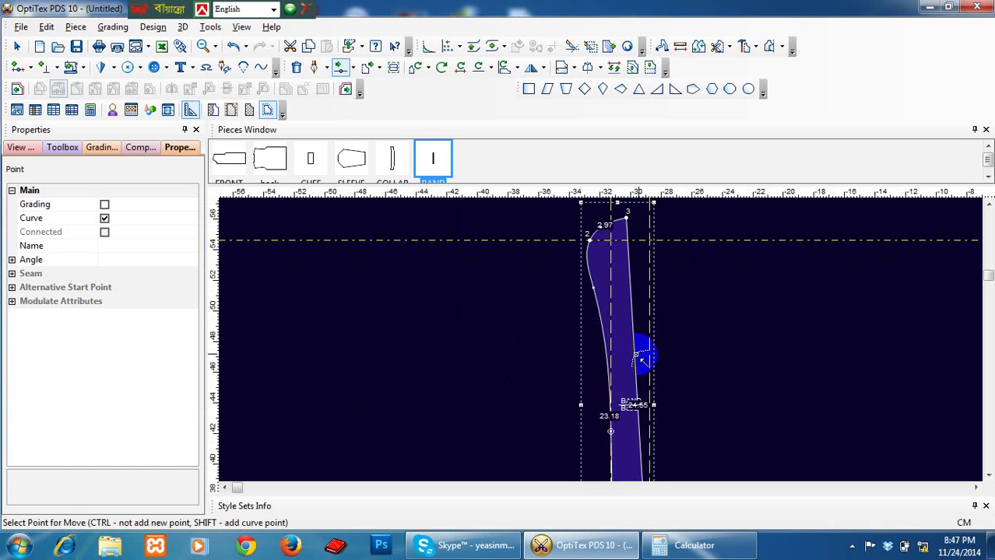
click(635, 358)
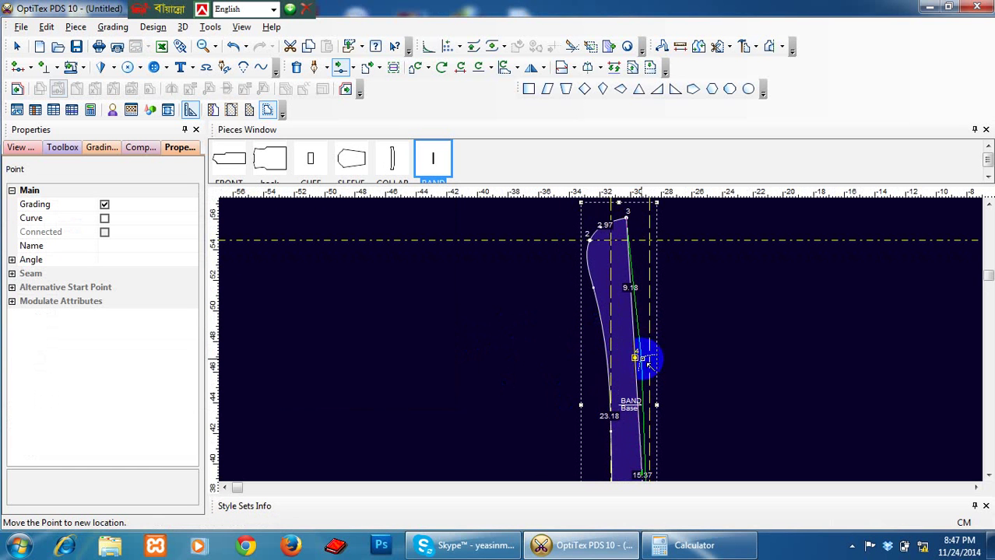
click(649, 361)
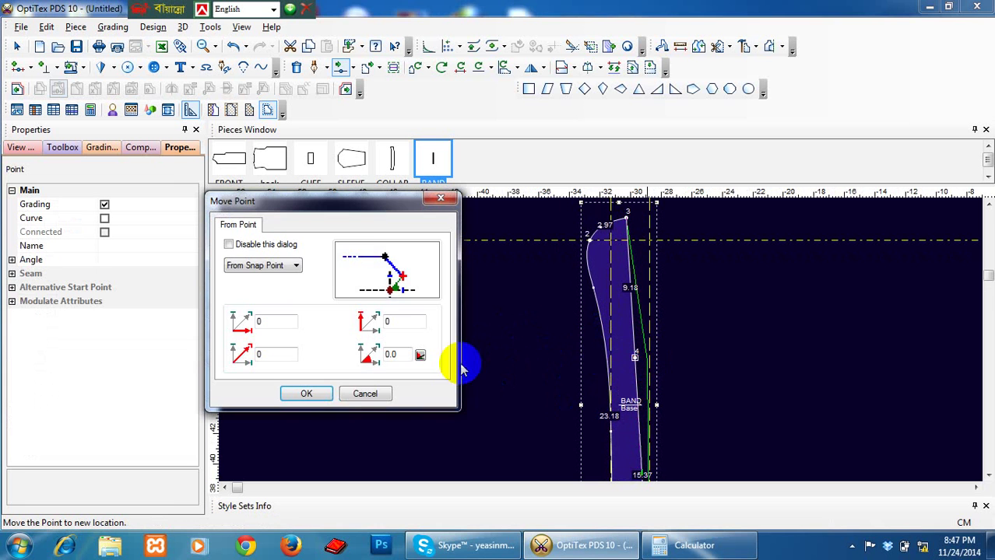
key(Return)
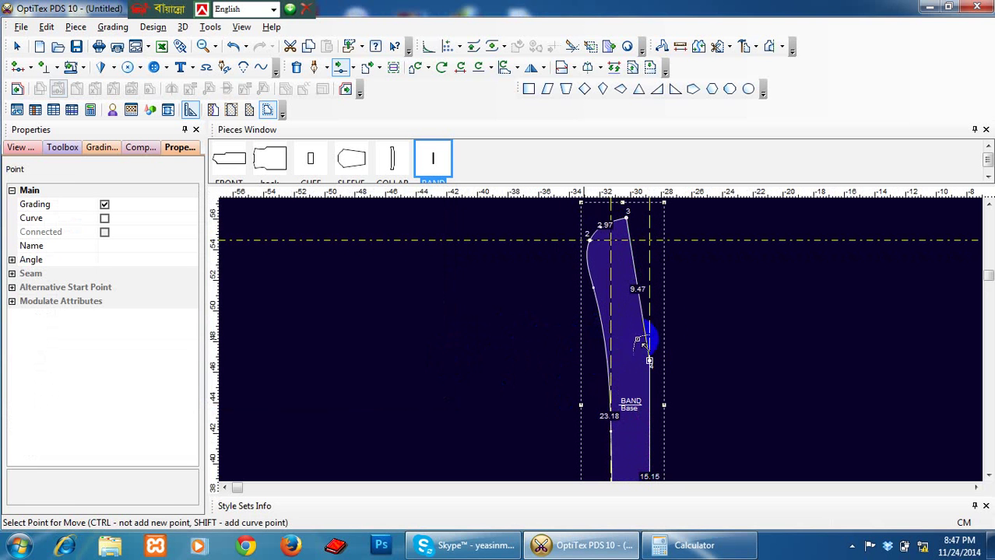
- Add a point about 3.8 cm from point 3 on the slanted edge and move it by 0.15 and 0.26 cm
click(635, 275)
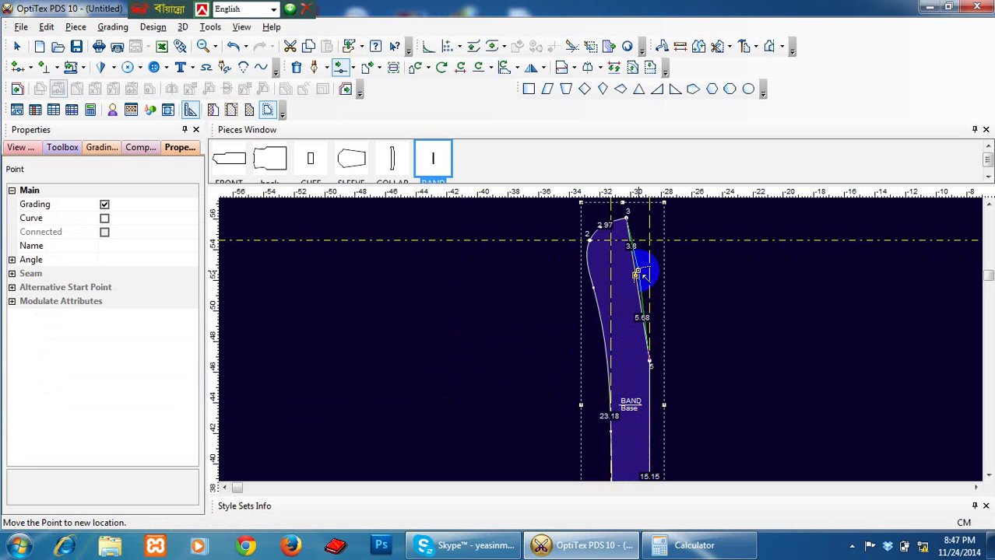
click(643, 275)
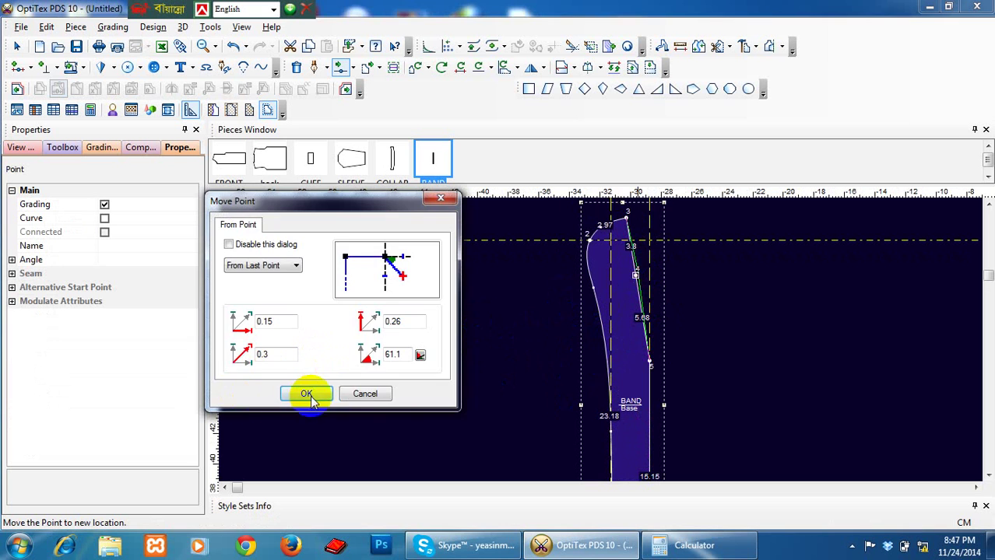
click(309, 394)
- Add a curve point just below point 2 on the BAND's curved edge and move it by 0.08 and -0.17 cm
scroll(533, 322, up, 3)
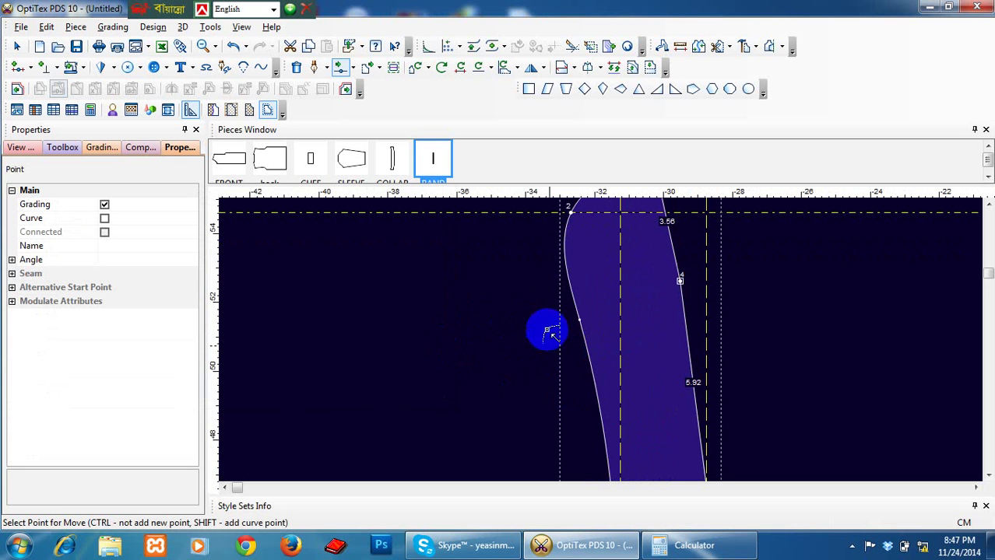
click(561, 249)
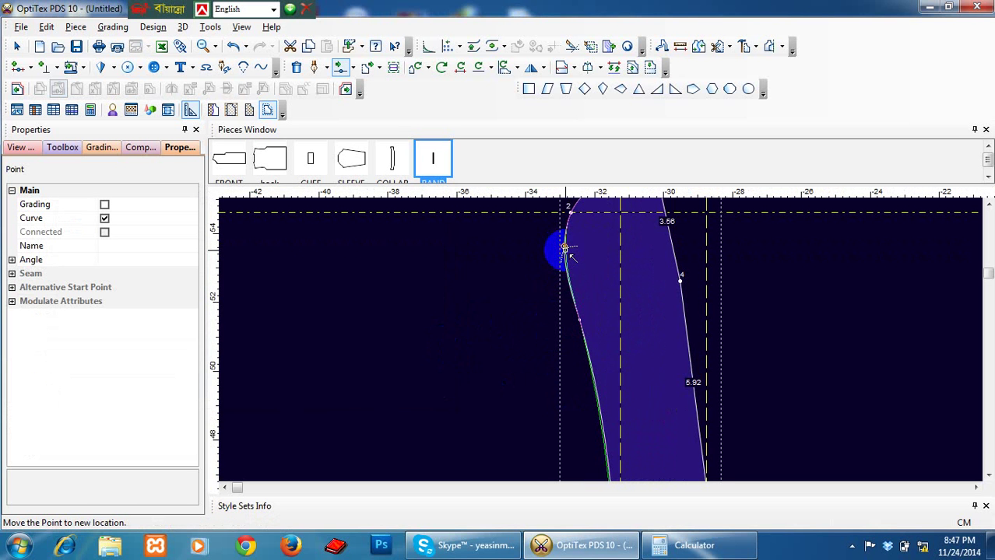
click(567, 251)
click(307, 391)
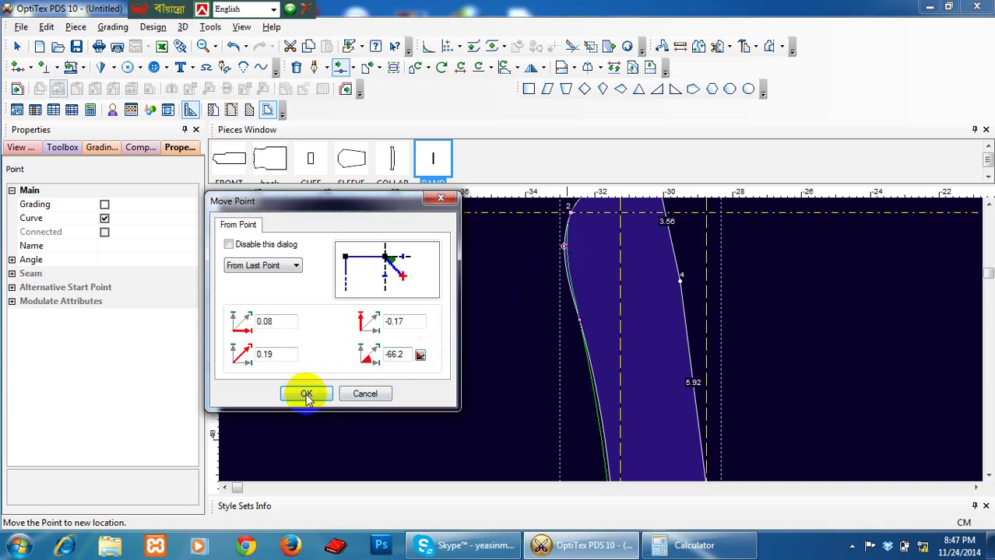
scroll(593, 363, down, 5)
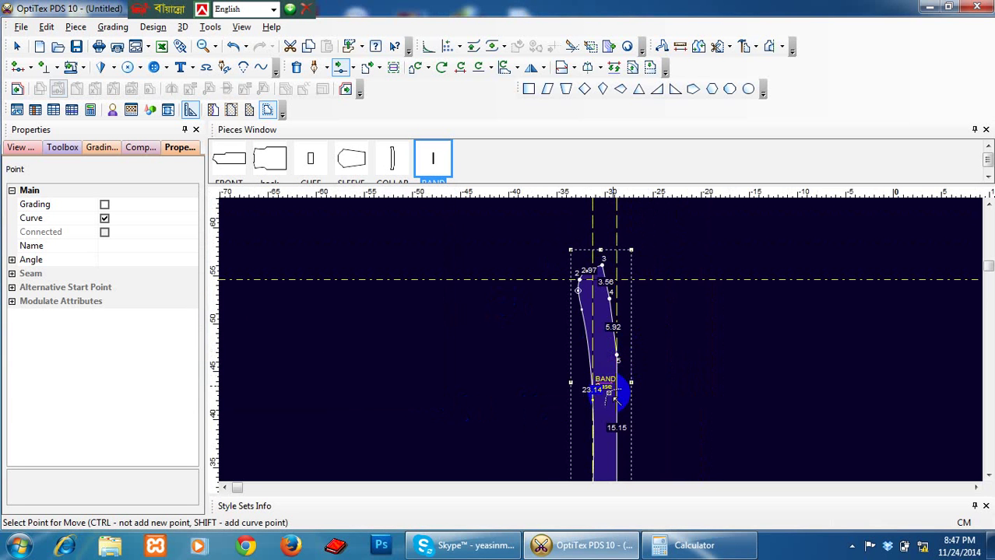
- Add a curve point on the lower part of the band's edge between points 1 and 2 and snap it onto the vertical guide
scroll(608, 397, up, 1)
scroll(593, 358, up, 1)
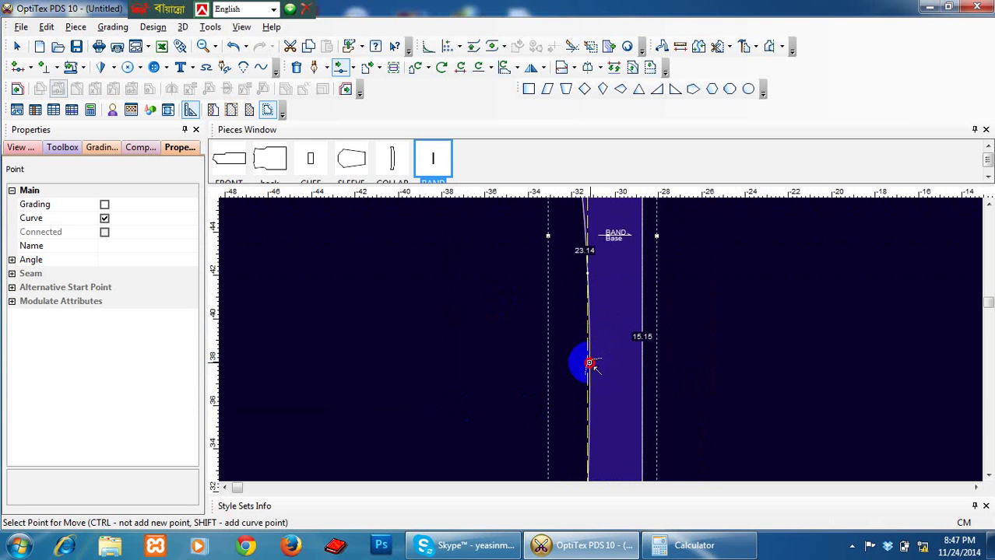
click(590, 363)
click(589, 364)
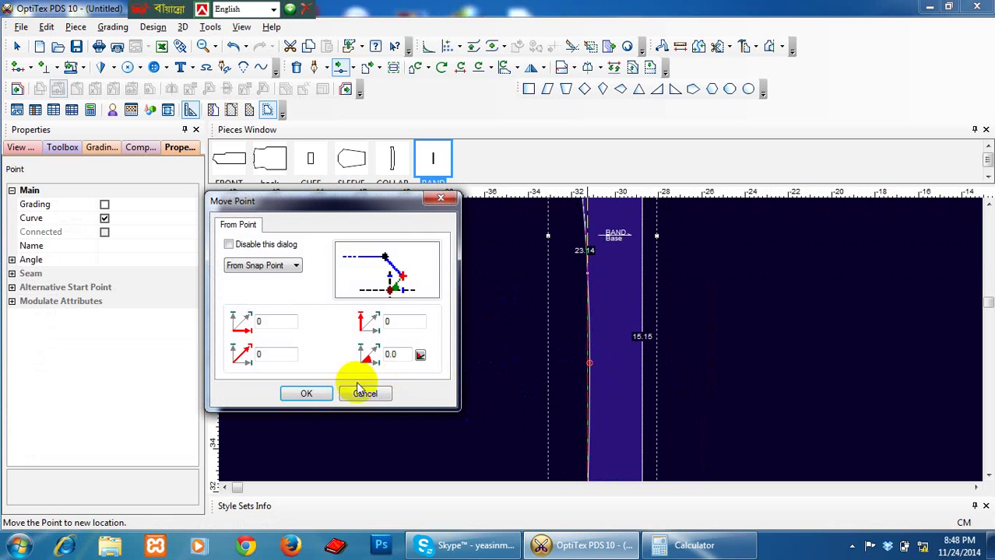
click(306, 393)
scroll(677, 329, down, 2)
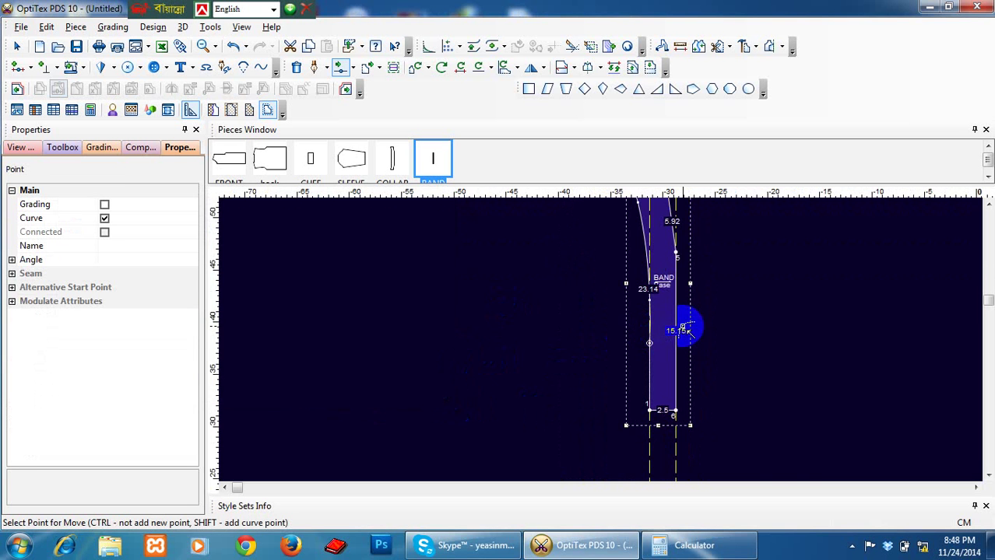
scroll(599, 334, down, 1)
scroll(599, 336, up, 3)
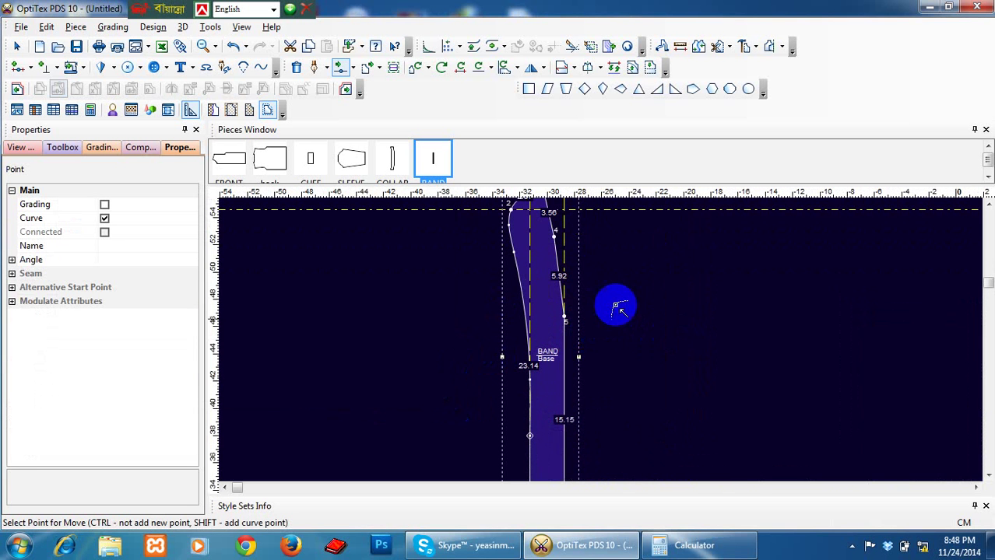
- Turn points 5 and 4 on the band's opposite long edge from grading points into non-grading curve points
right_click(616, 309)
click(633, 333)
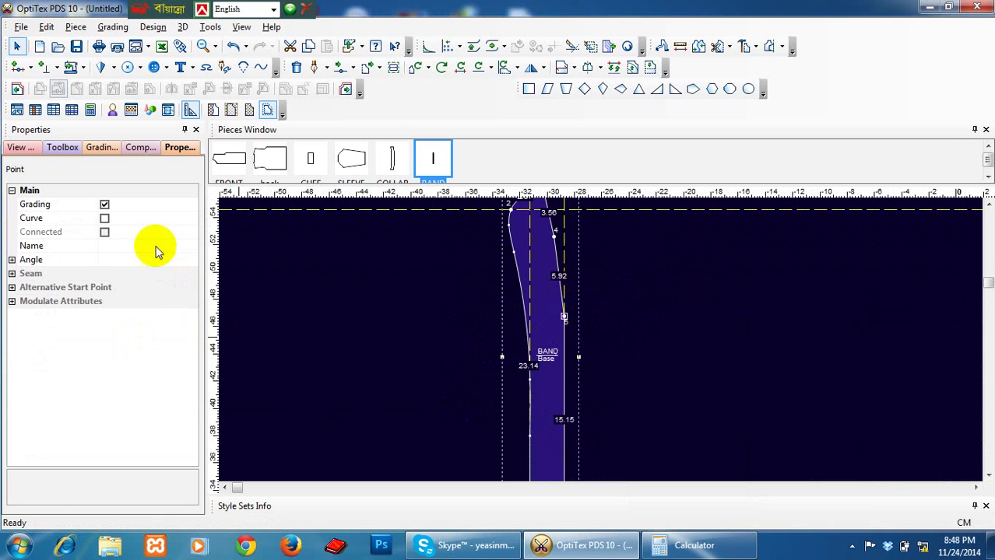
click(104, 204)
click(104, 220)
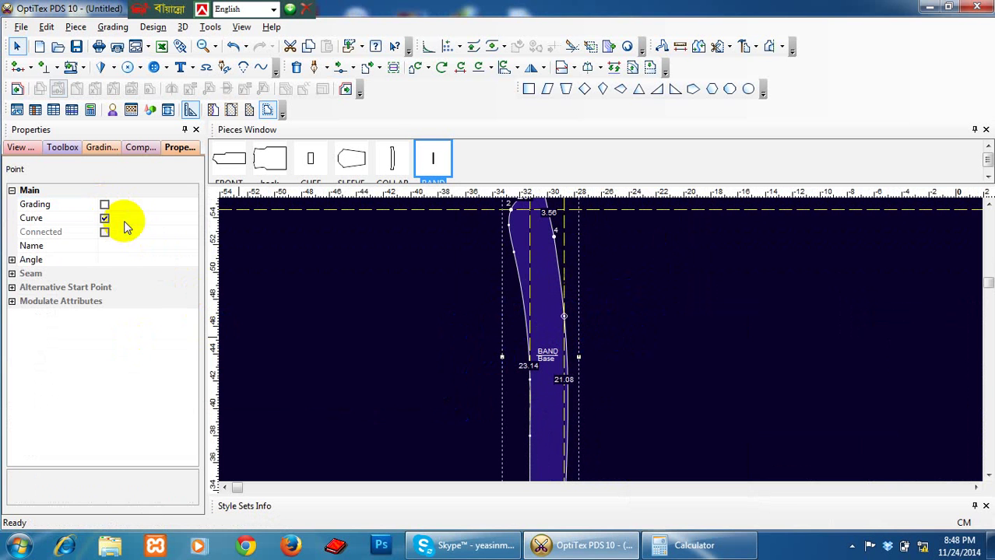
click(555, 236)
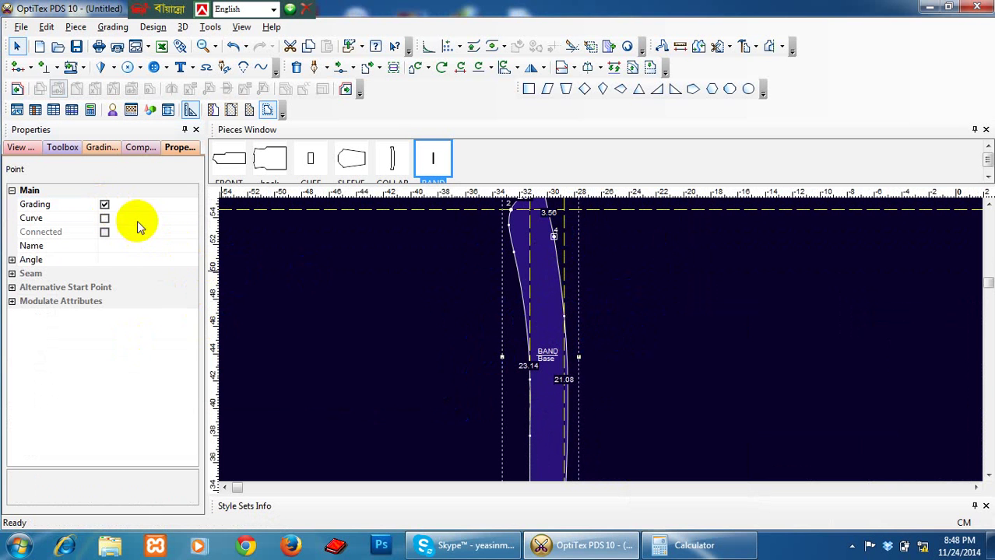
click(105, 218)
click(106, 205)
click(403, 330)
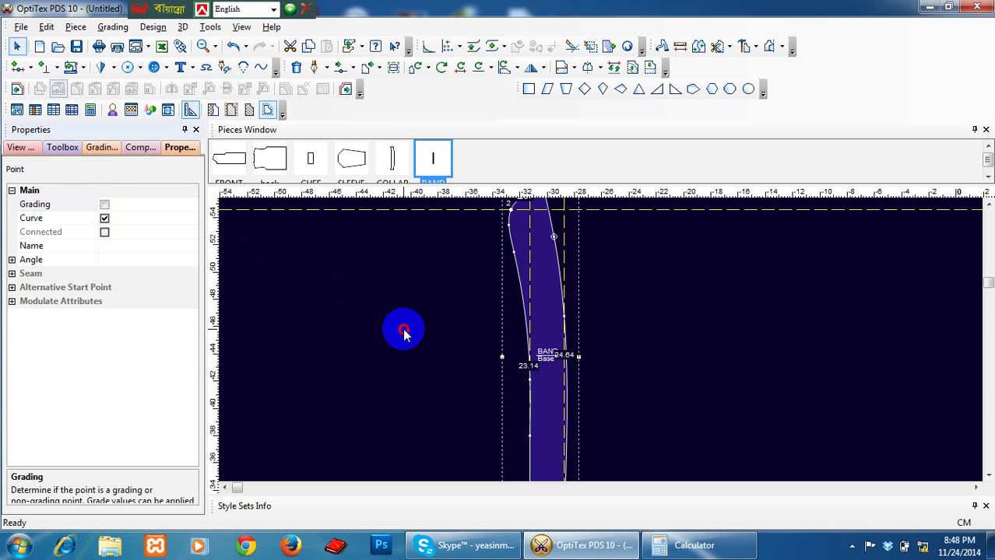
- Add a point on the bulging long edge between points 3 and 4 and place it on the adjacent vertical guide
scroll(600, 342, down, 2)
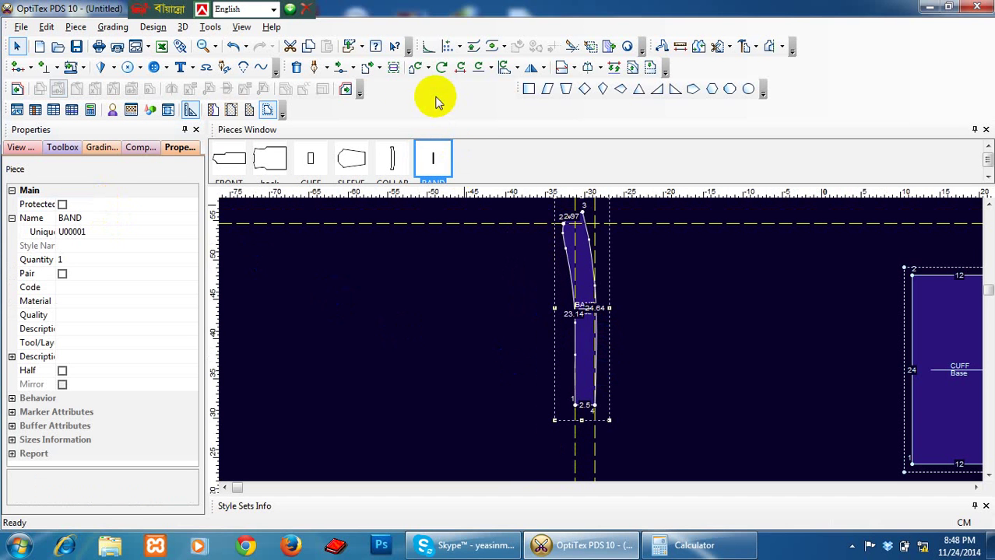
click(344, 70)
scroll(607, 341, up, 3)
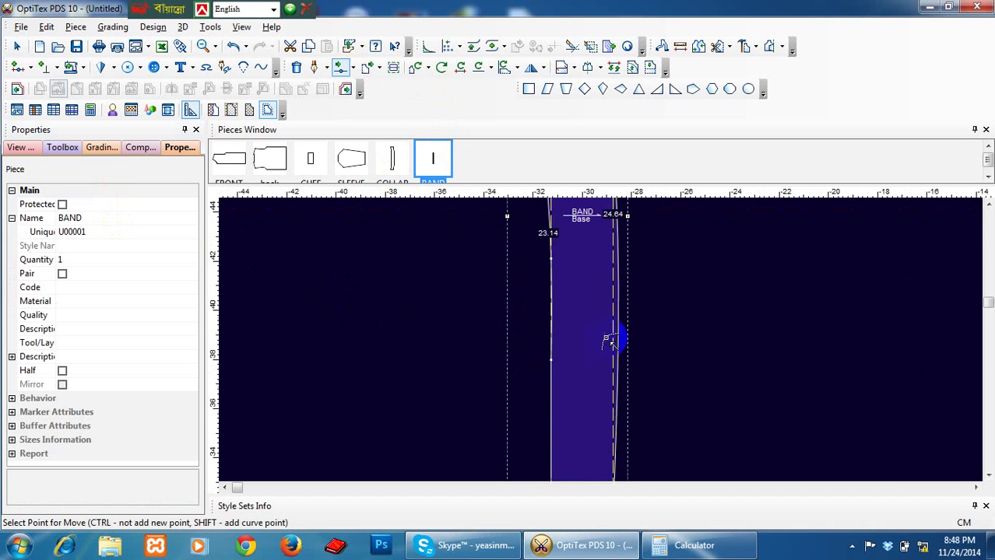
click(618, 325)
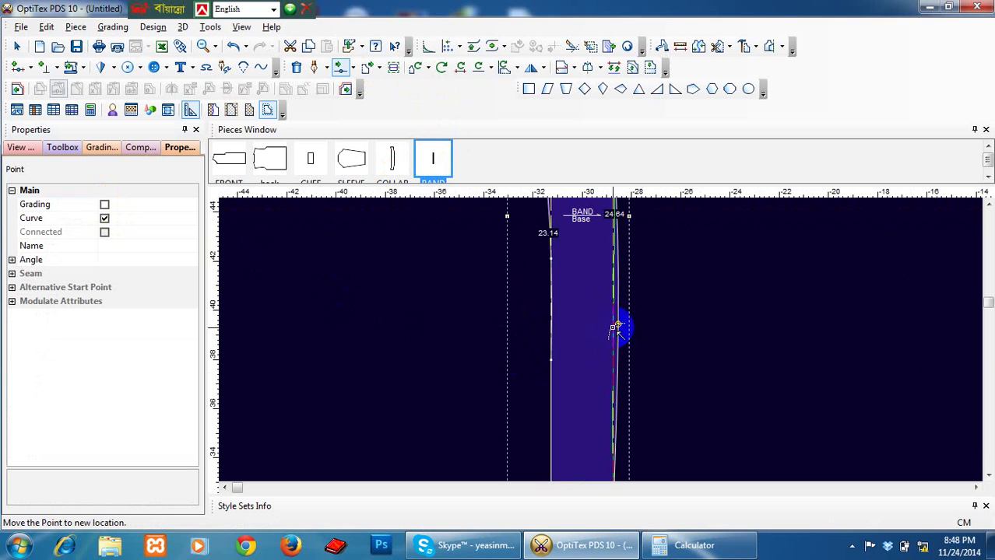
click(614, 327)
click(310, 386)
scroll(599, 333, down, 4)
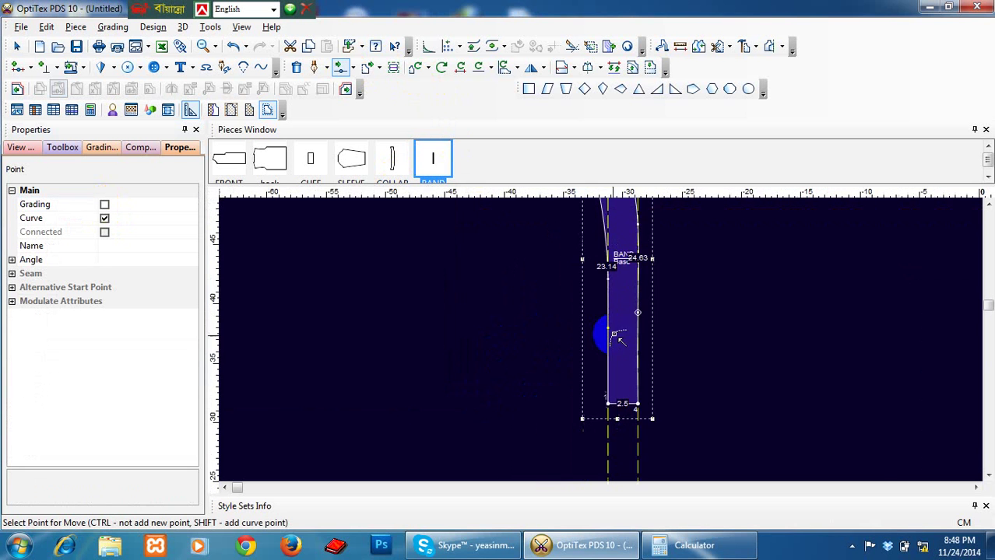
- Leave the point-moving tool and remove the vertical and horizontal guide lines crossing the band
right_click(679, 282)
click(721, 289)
scroll(602, 345, down, 2)
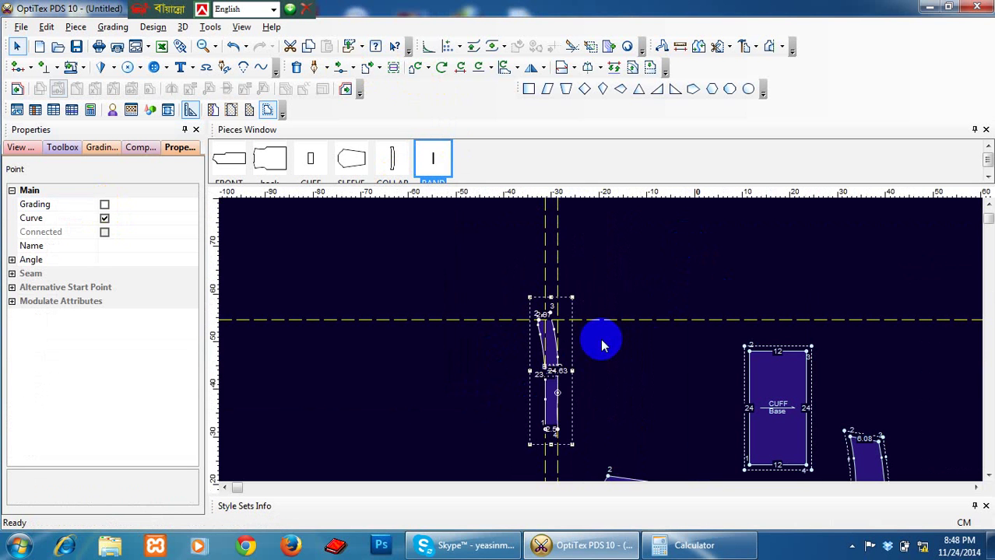
click(602, 323)
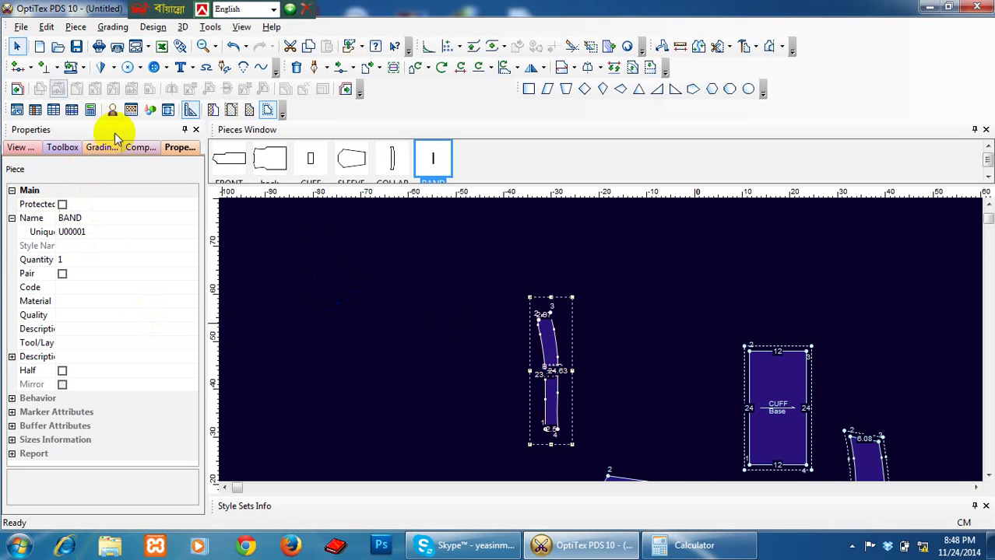
- Add a 1 cm seam allowance around the band from point 1 to point 4
click(70, 67)
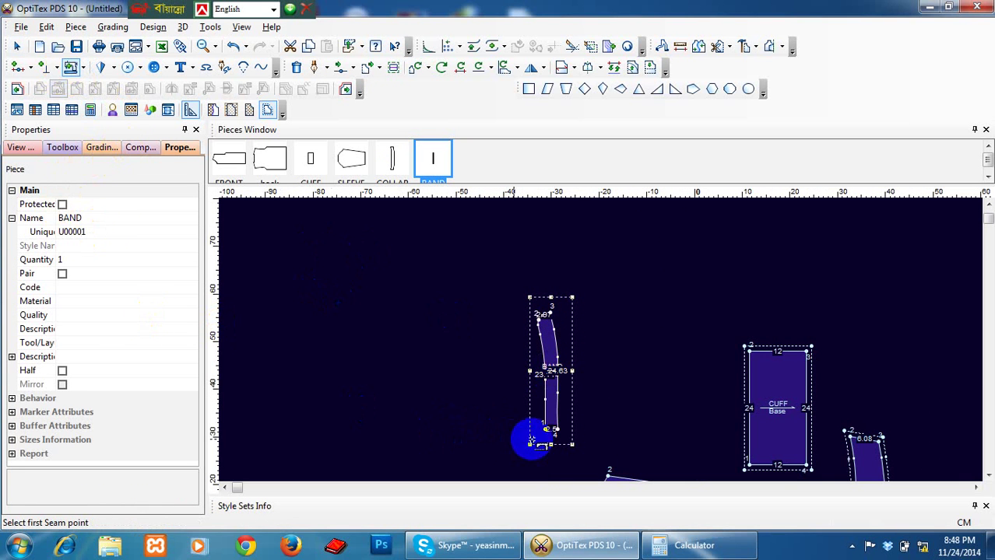
click(546, 430)
click(554, 429)
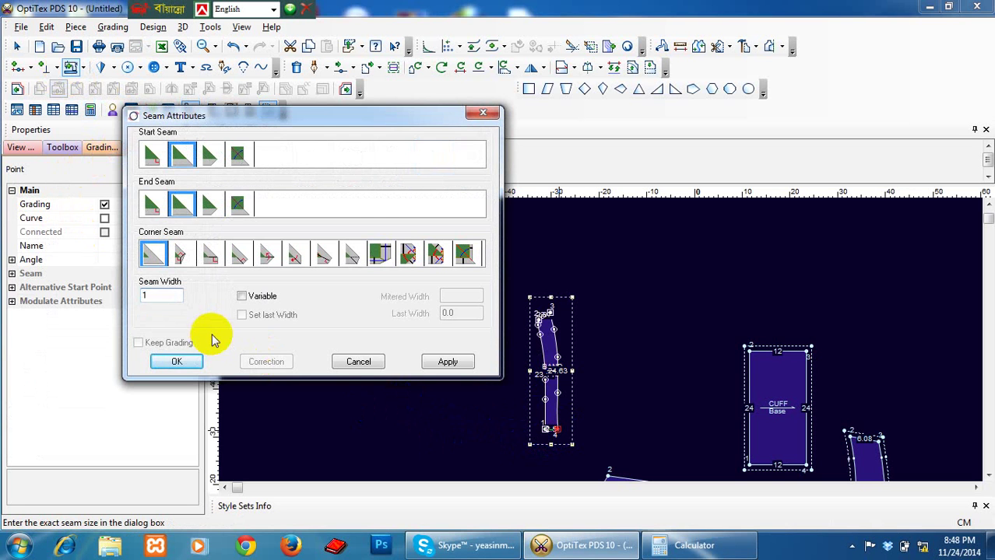
click(192, 362)
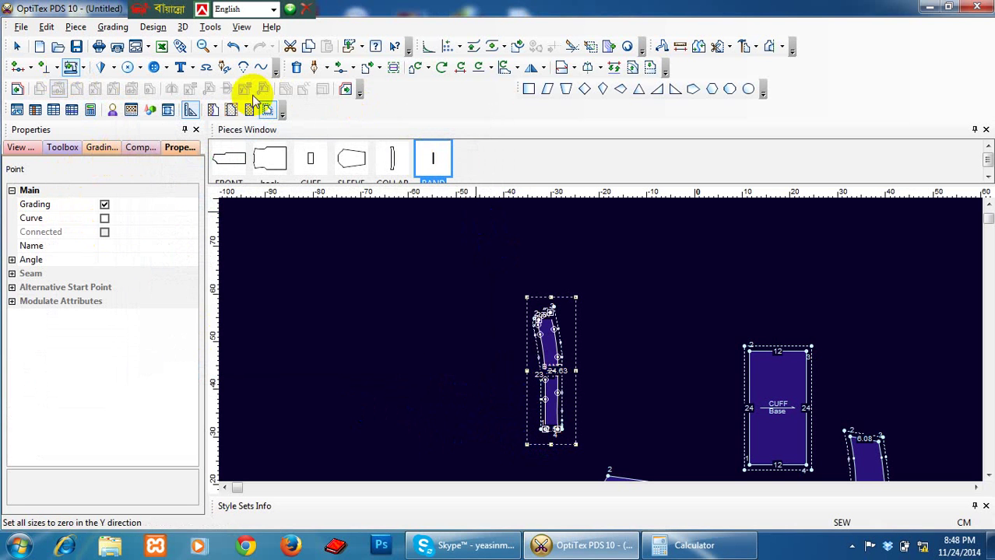
- Mirror the band across its 2.5 cm straight end edge between points 1 and 4
click(441, 67)
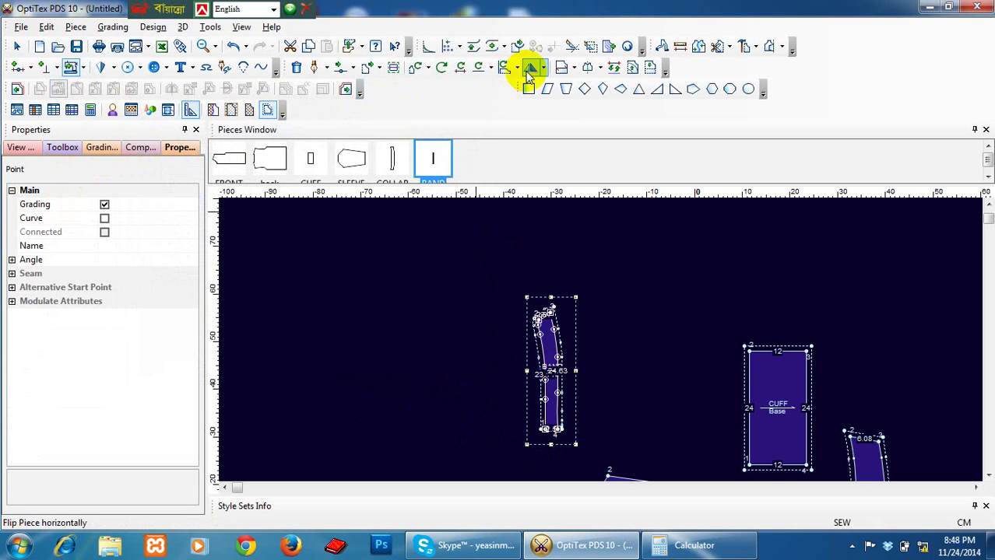
click(586, 67)
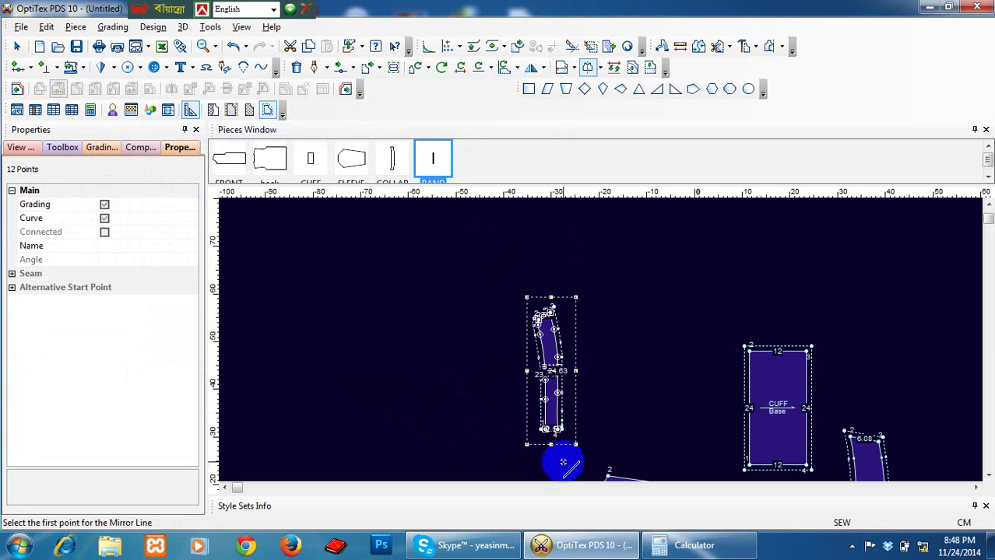
scroll(561, 459, up, 2)
click(560, 265)
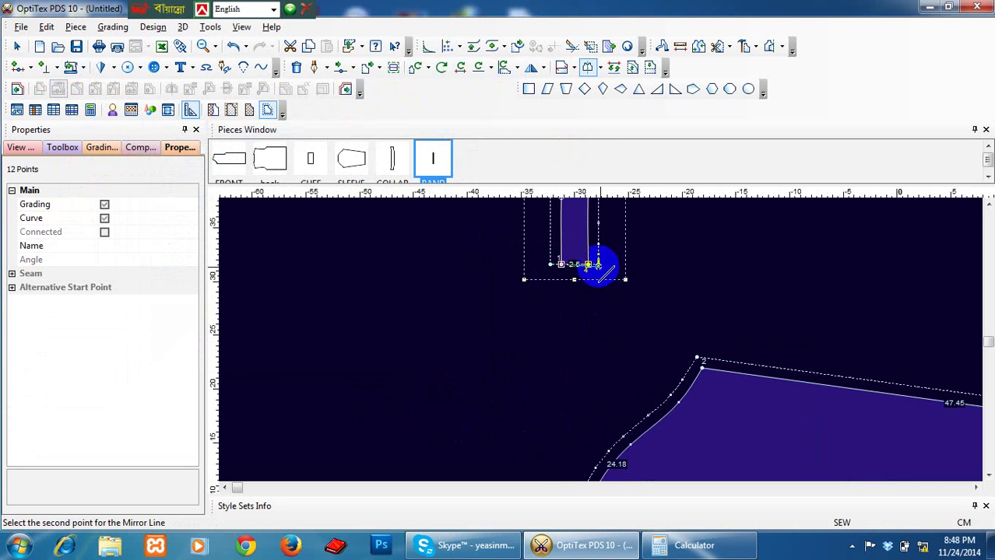
click(586, 265)
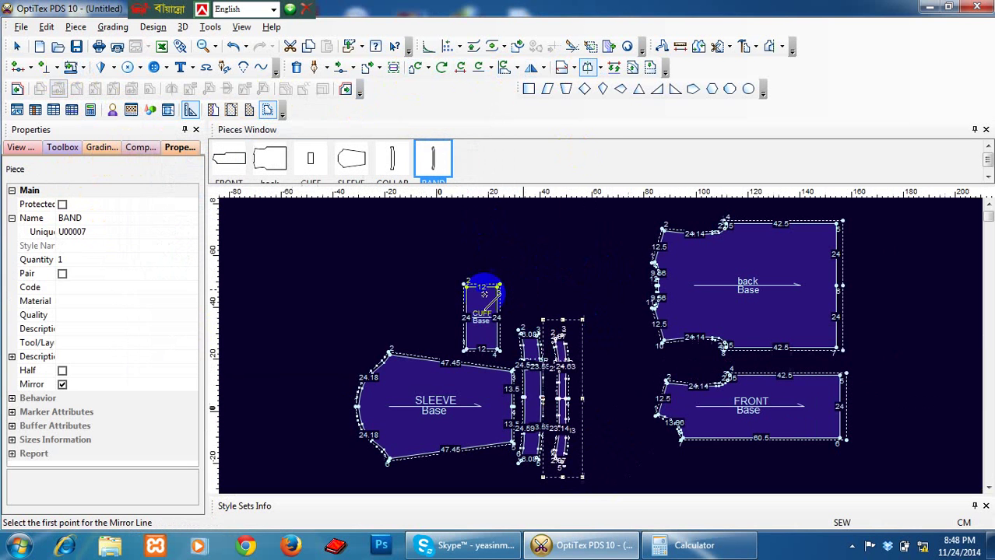
right_click(568, 282)
click(582, 285)
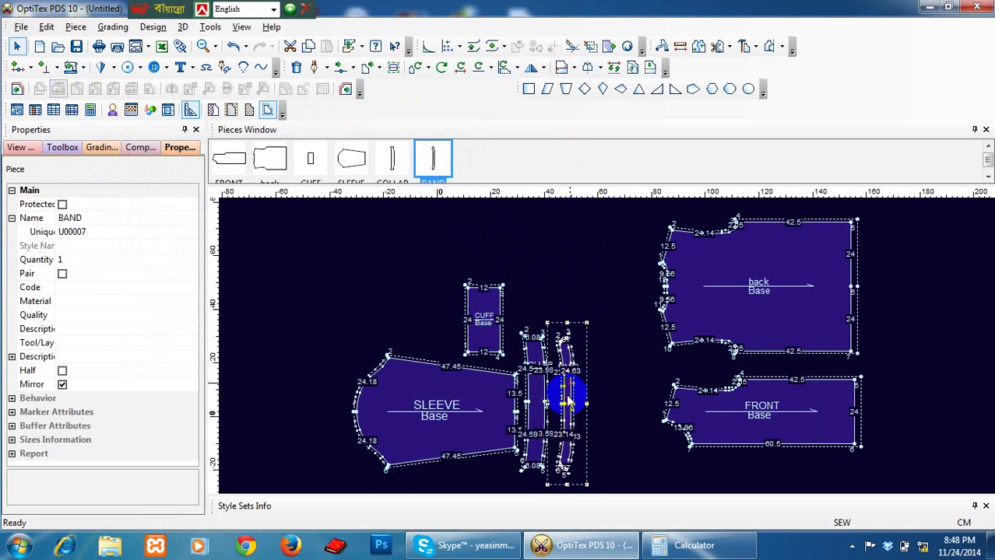
- Rearrange the pieces, spacing out the sleeve and back and placing the front above the cuff
click(445, 438)
drag(448, 440, 437, 444)
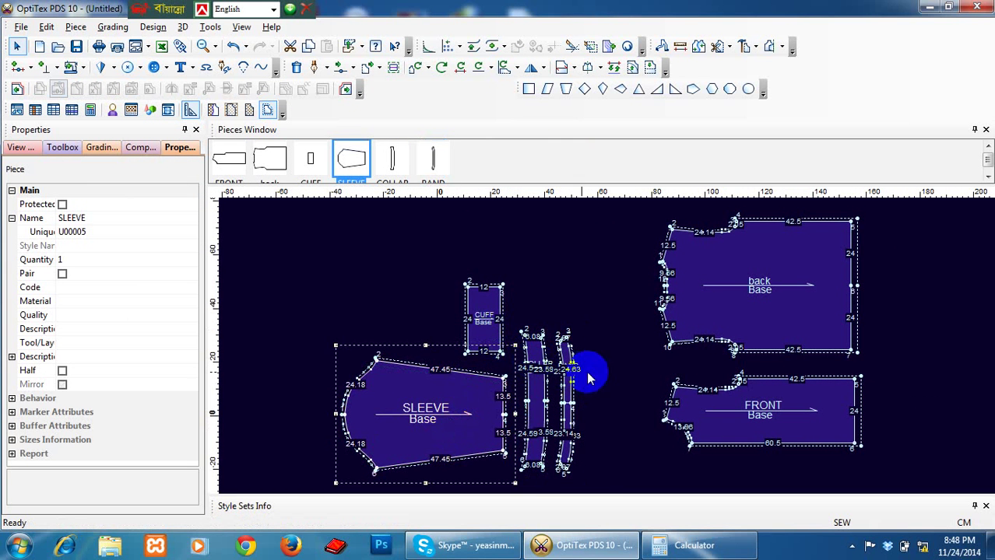
drag(579, 278, 388, 439)
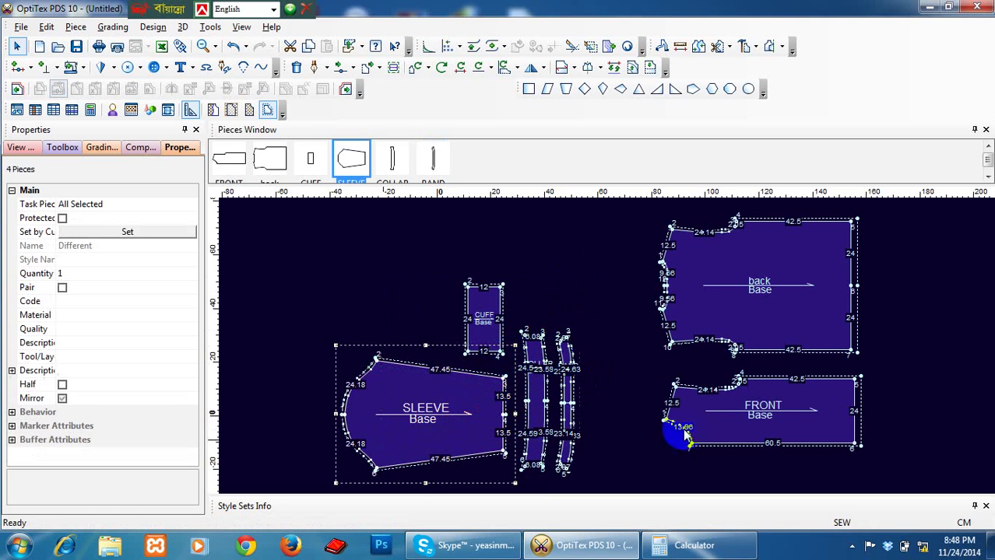
drag(762, 328, 829, 281)
drag(786, 455, 520, 274)
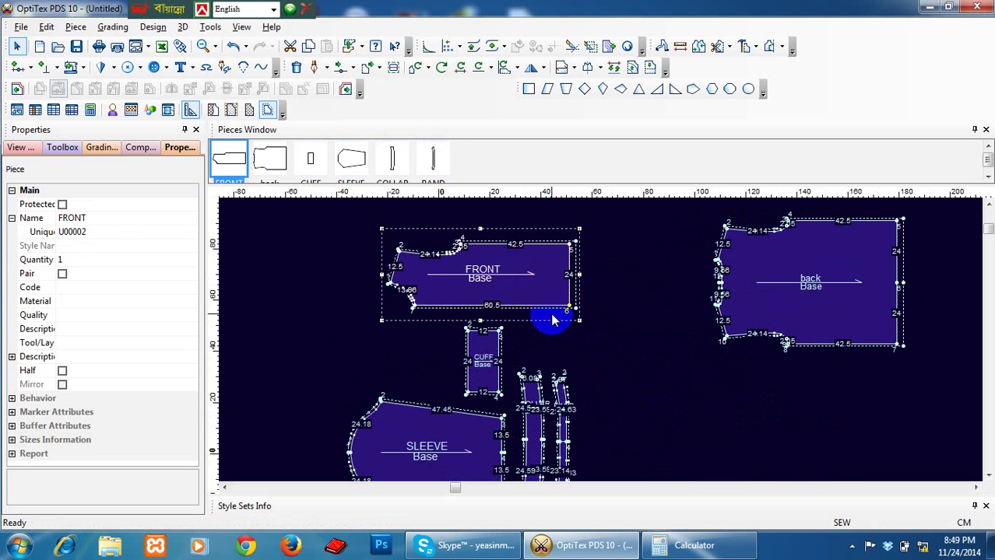
- Select every piece except the back and enable the Pair option for them
scroll(602, 345, down, 1)
drag(605, 262, 366, 438)
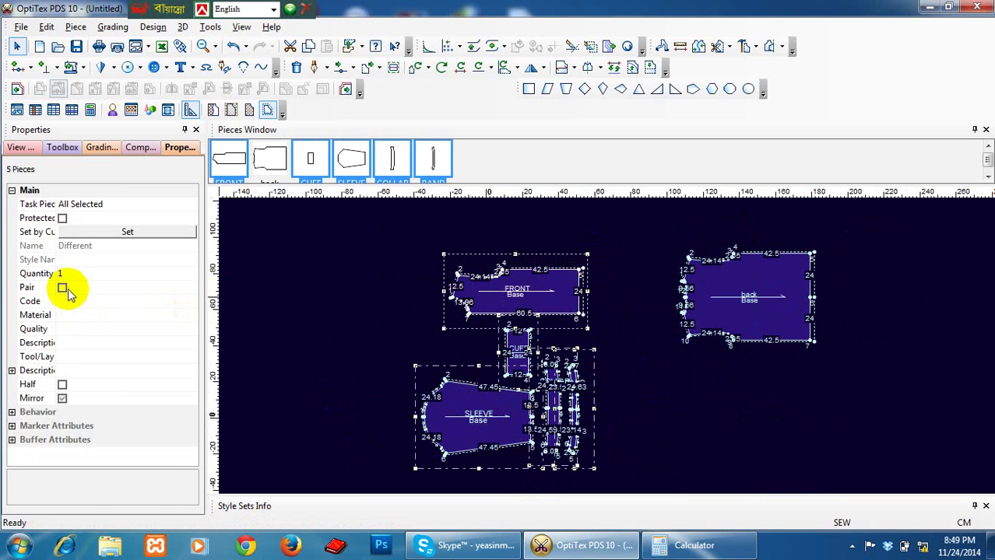
click(62, 288)
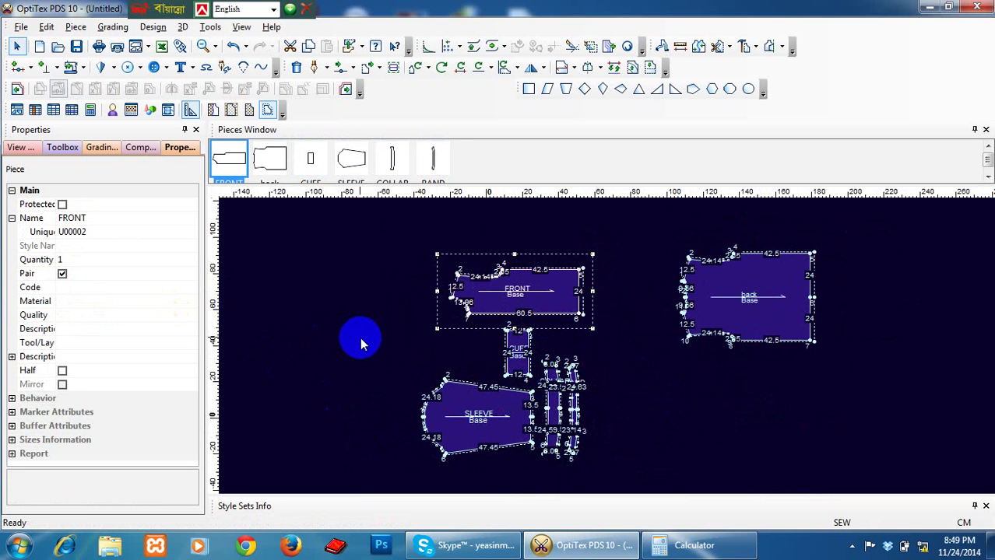
- Save the pattern as a PDS file named 24-11-2014 SHIRT
scroll(359, 338, up, 1)
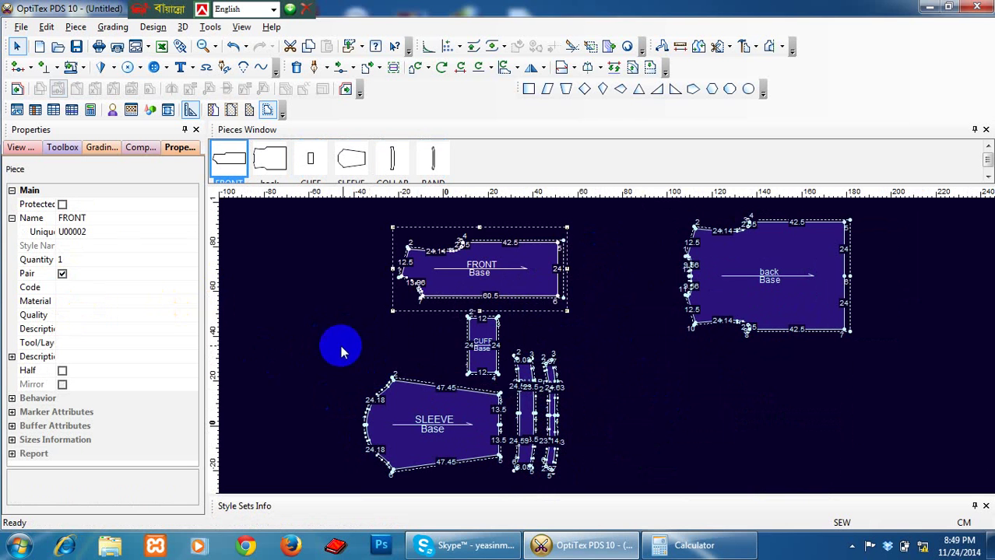
click(75, 47)
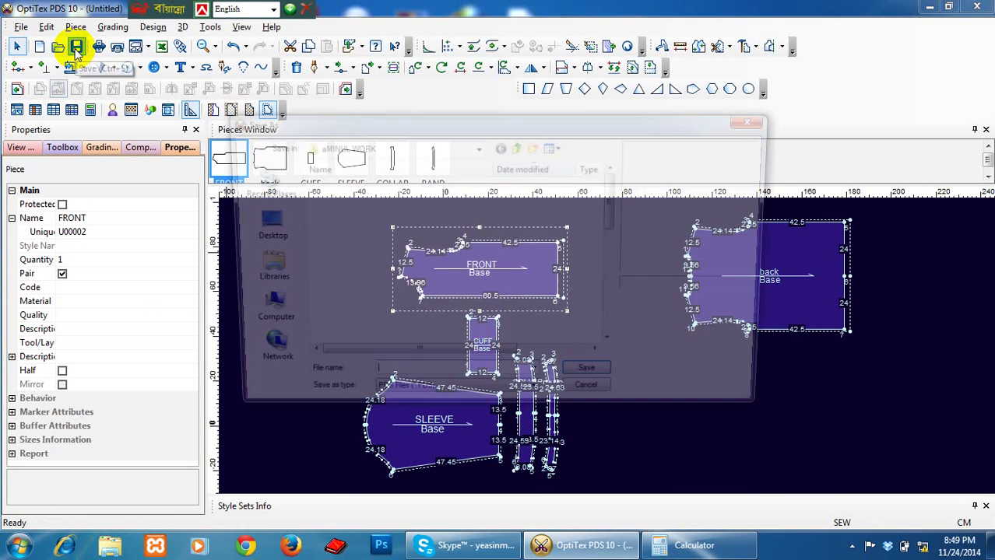
click(408, 382)
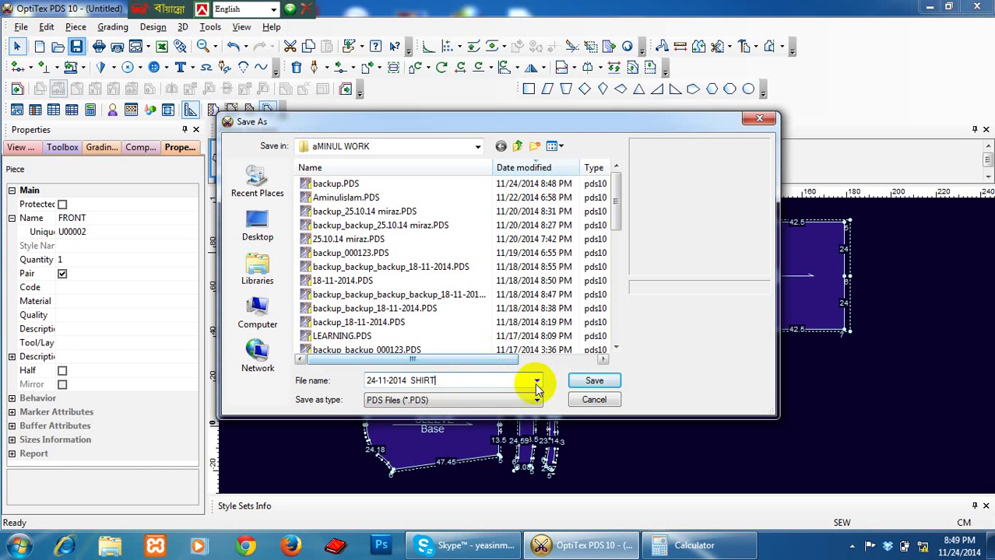
click(593, 381)
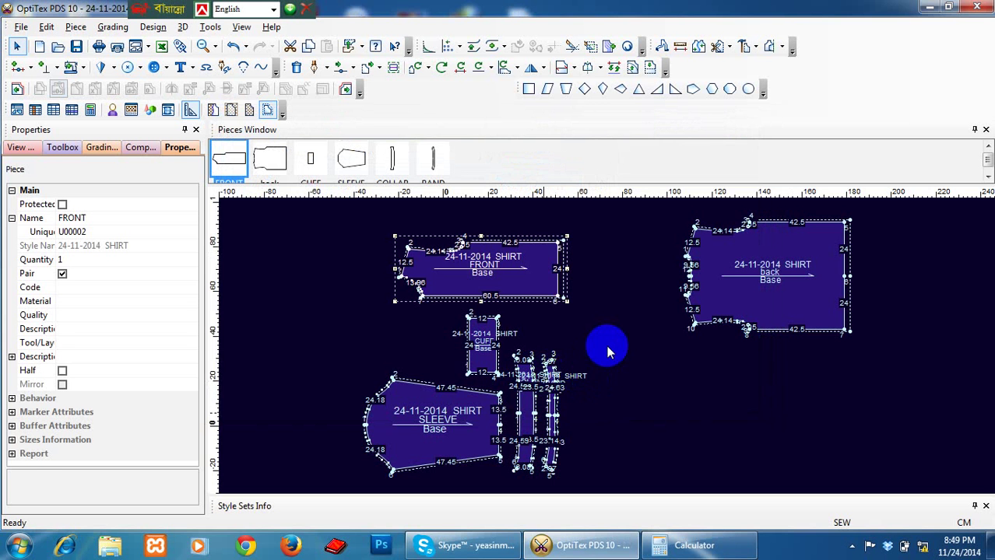
- Examine the band's rounded end and the collar's pointed end together with their seam lines
scroll(603, 343, up, 3)
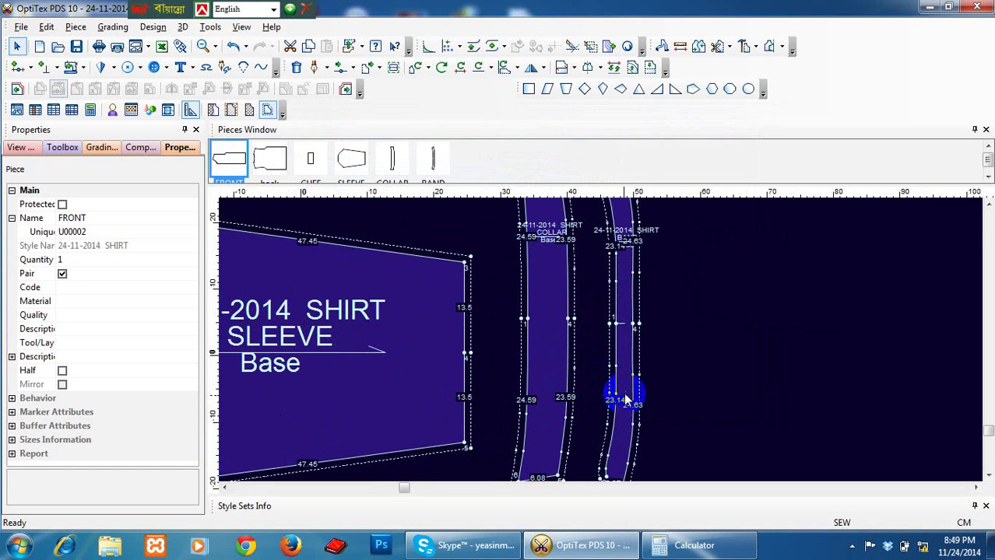
scroll(599, 343, up, 2)
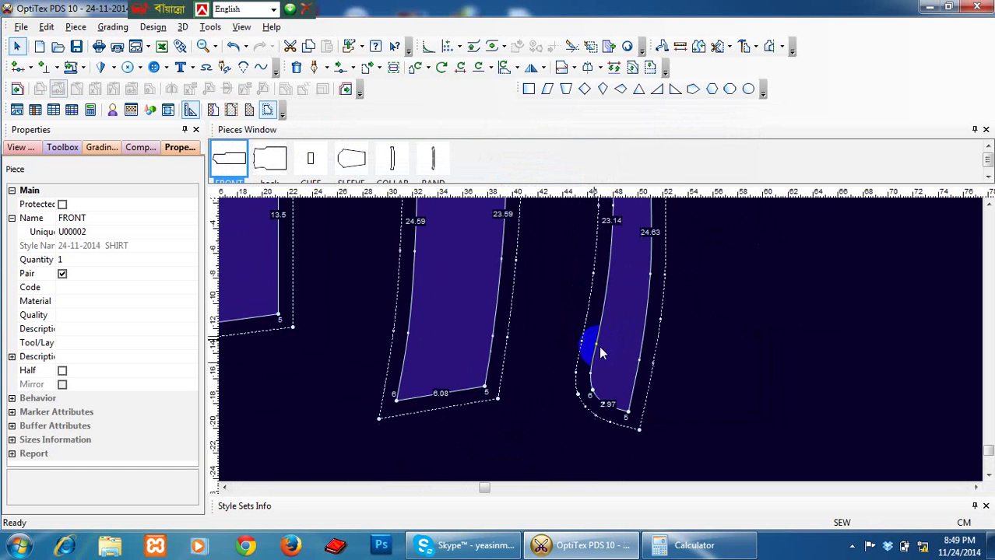
scroll(598, 346, up, 1)
scroll(604, 348, up, 1)
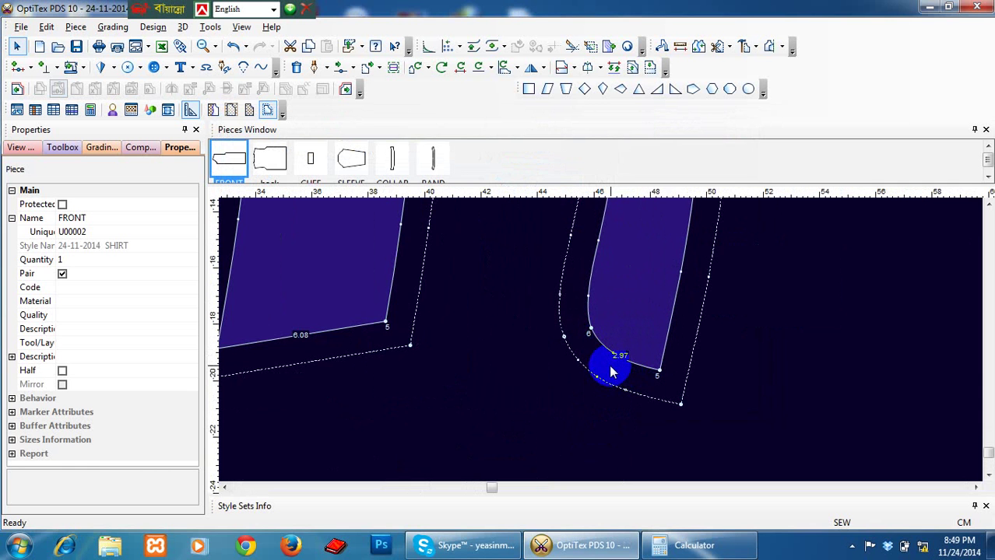
scroll(445, 344, down, 1)
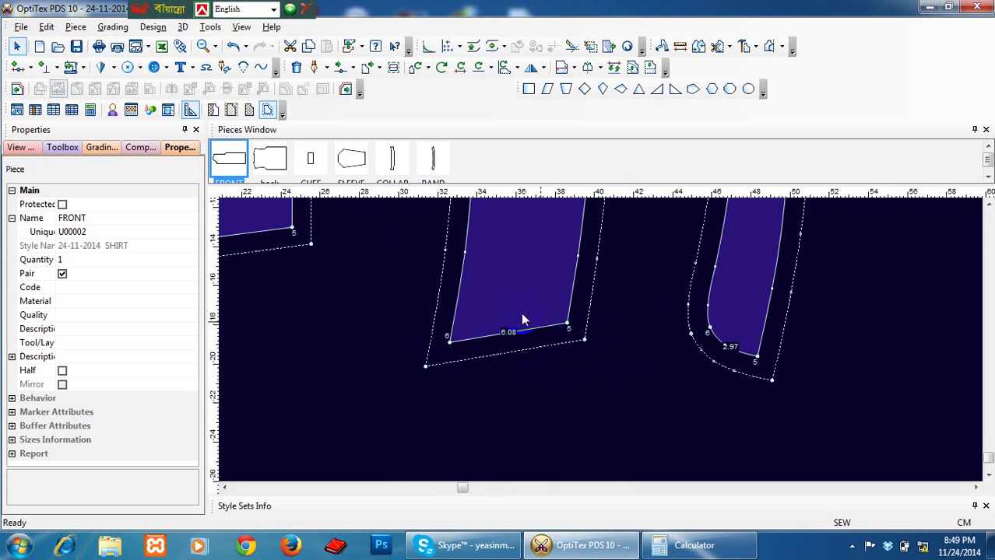
scroll(600, 339, down, 1)
scroll(601, 347, down, 1)
scroll(601, 347, down, 2)
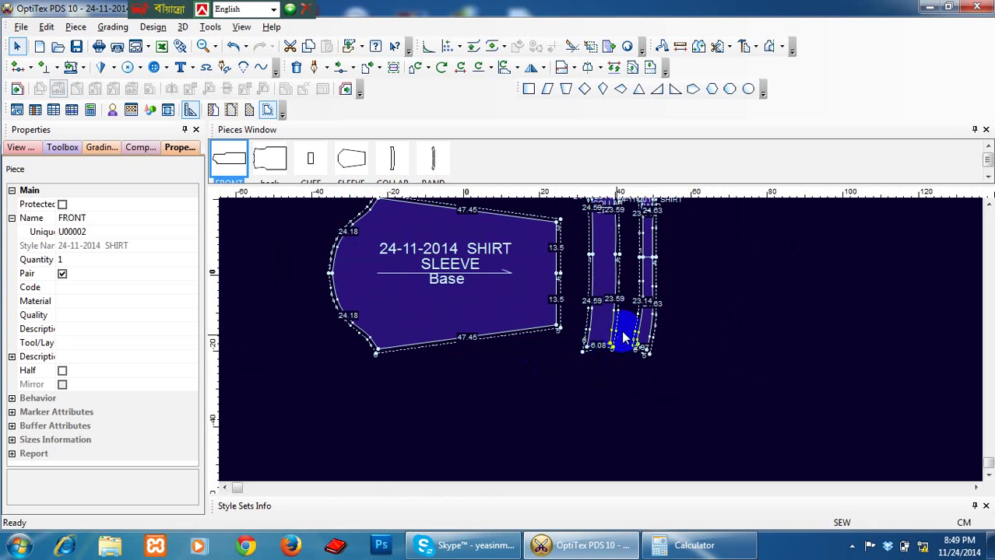
scroll(619, 342, up, 3)
scroll(511, 393, up, 2)
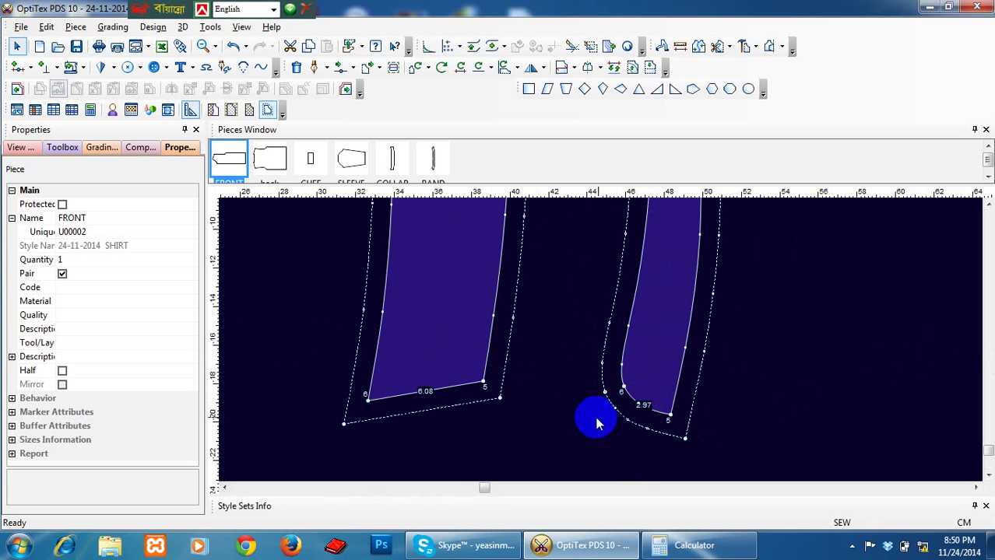
scroll(533, 406, down, 1)
scroll(602, 346, down, 2)
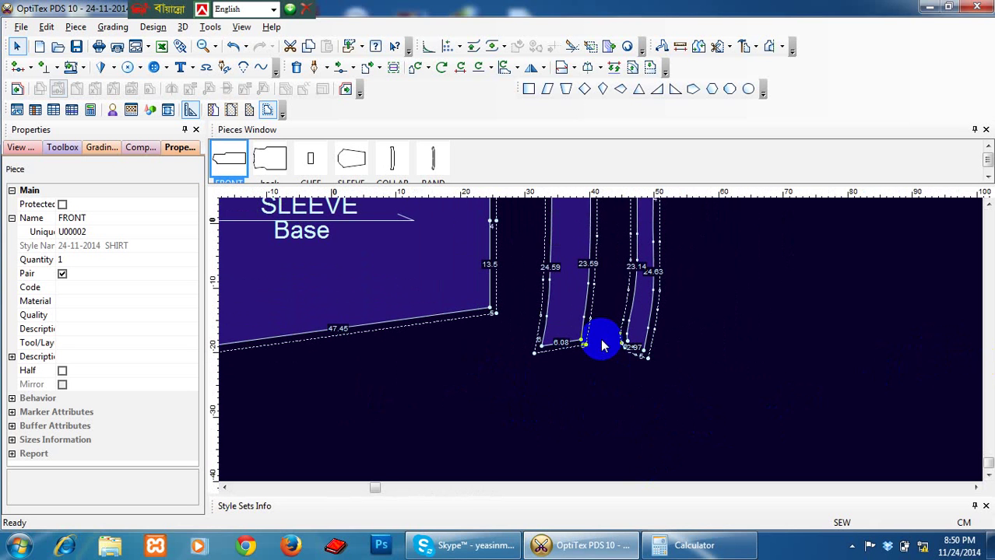